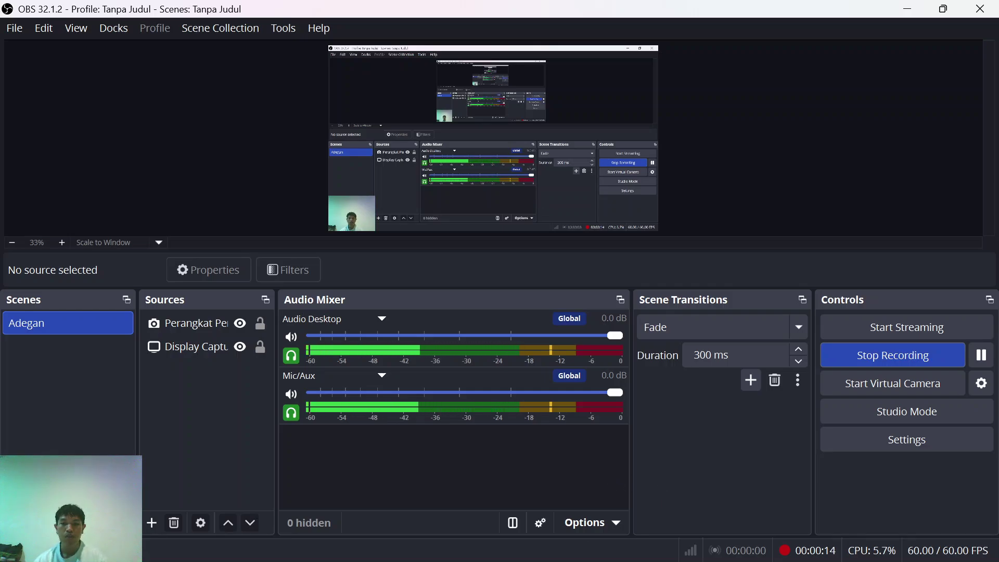
Step: Bring the PNETLab topology browser window in front of OBS Studio
{"action": "left_click", "coordinate": [650, 559]}
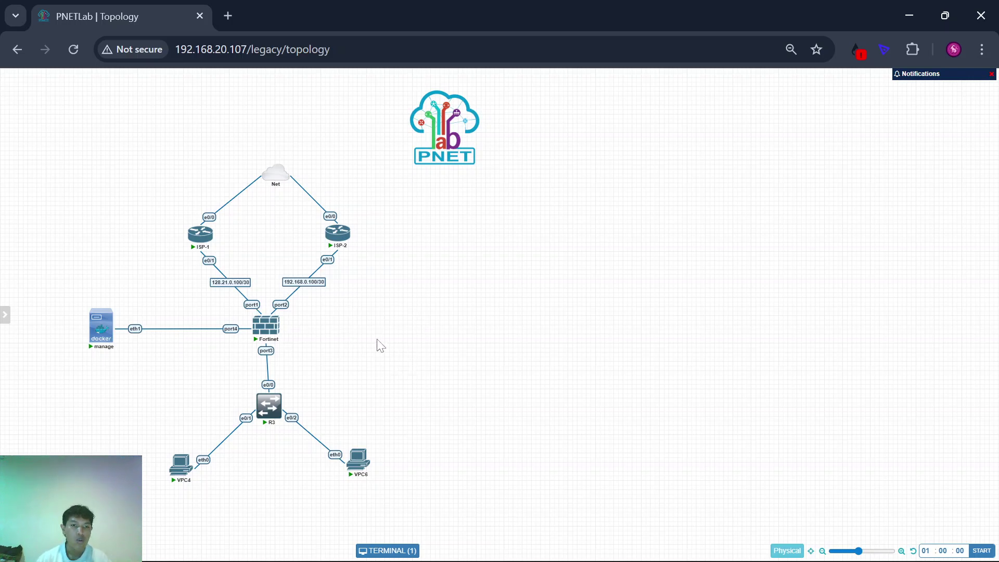
{"action": "mouse_move", "coordinate": [262, 335]}
{"action": "left_click_drag", "start_coordinate": [132, 221], "coordinate": [412, 279]}
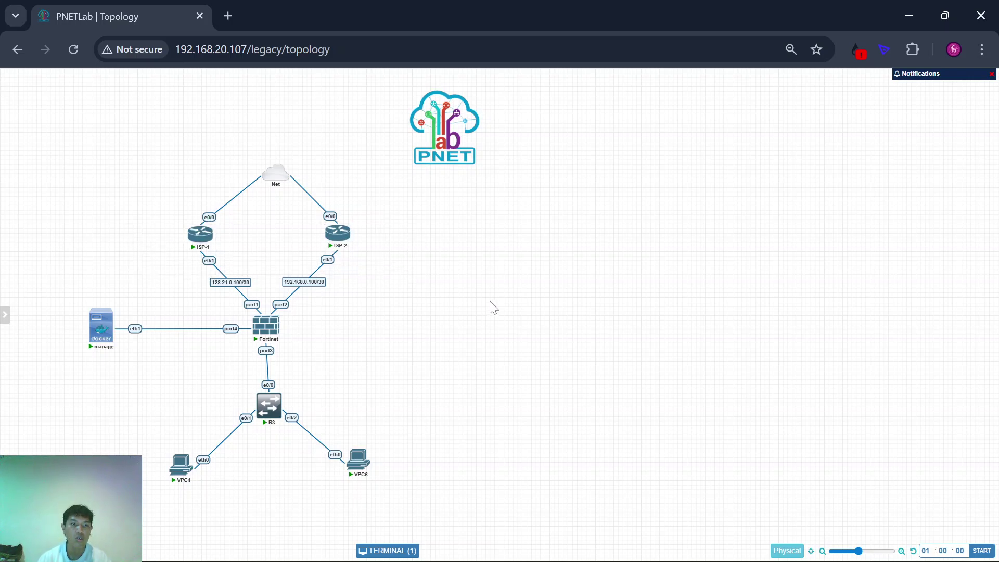
{"action": "left_click_drag", "start_coordinate": [221, 389], "coordinate": [316, 434]}
{"action": "left_click", "coordinate": [394, 359]}
{"action": "left_click_drag", "start_coordinate": [49, 279], "coordinate": [116, 358]}
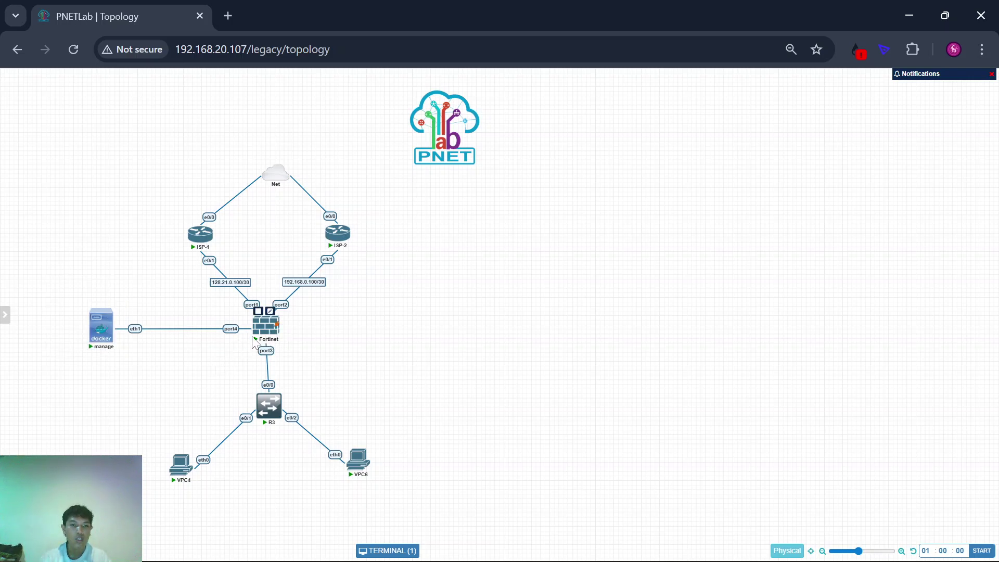
{"action": "mouse_move", "coordinate": [97, 327]}
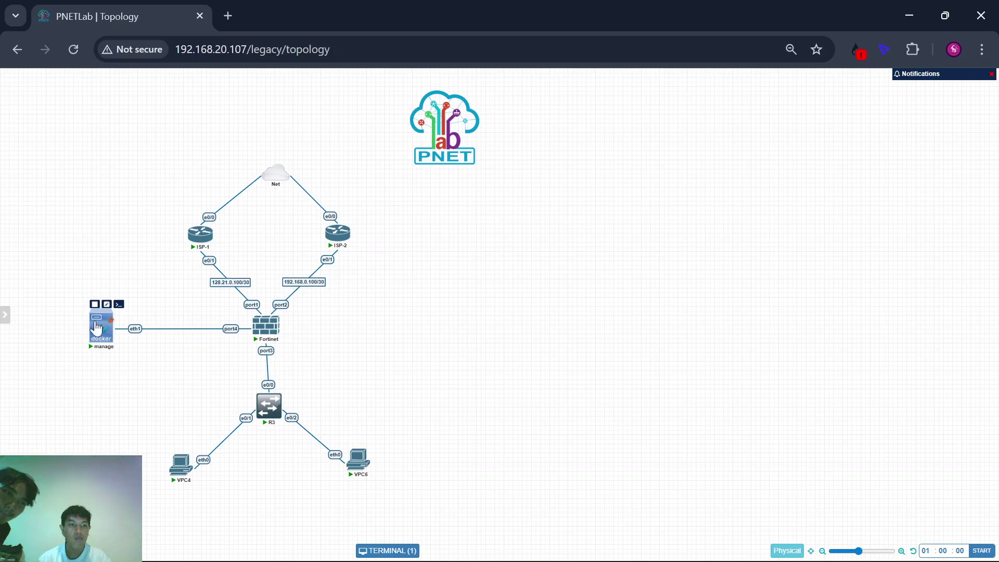
{"action": "left_click", "coordinate": [105, 305]}
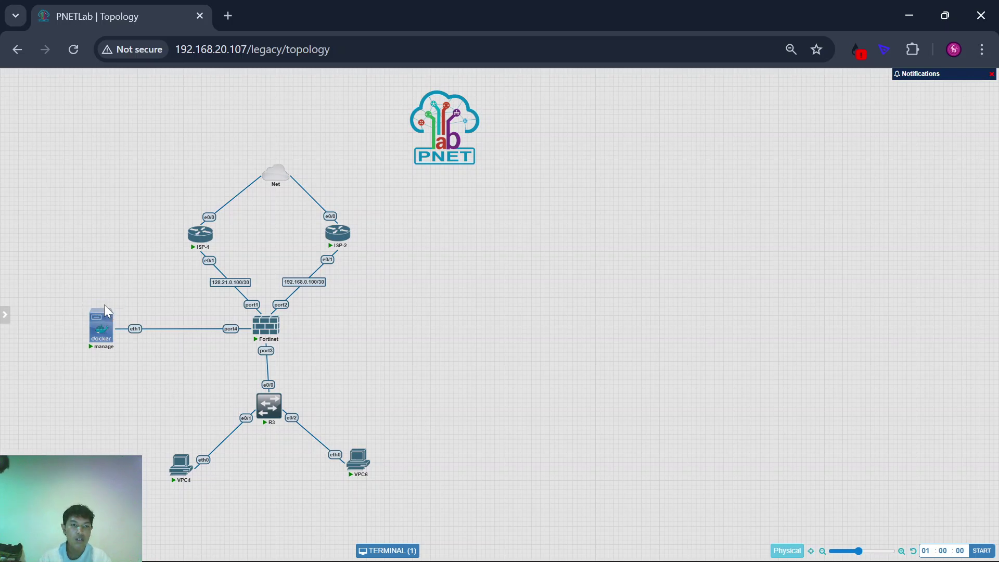
{"action": "left_click", "coordinate": [540, 180]}
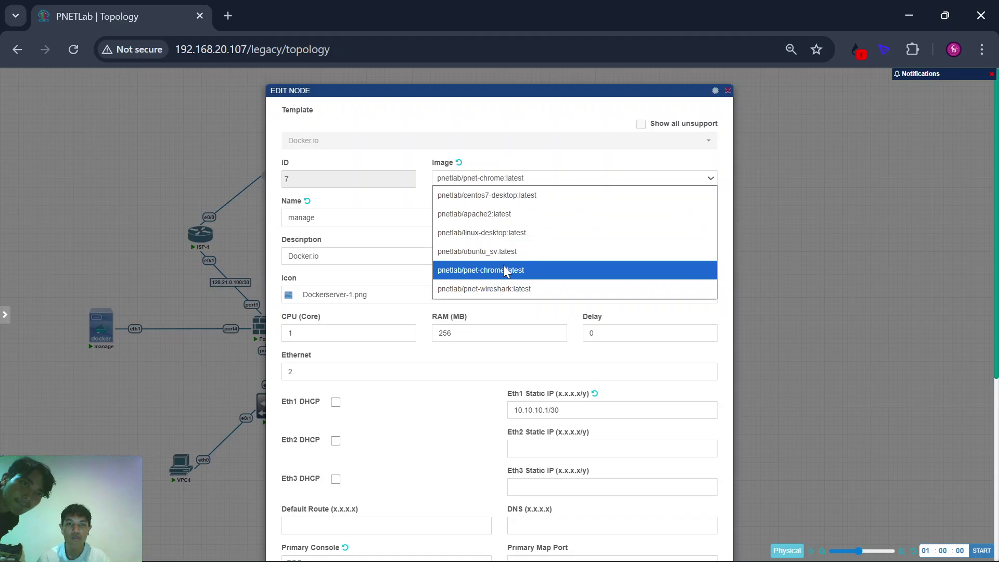
{"action": "left_click_drag", "start_coordinate": [361, 241], "coordinate": [150, 263]}
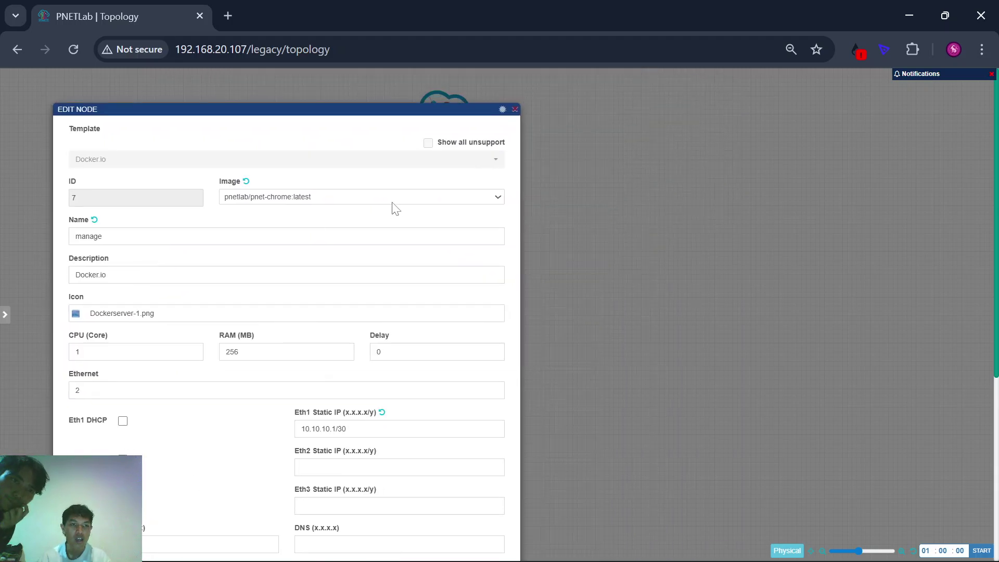
{"action": "left_click", "coordinate": [515, 111]}
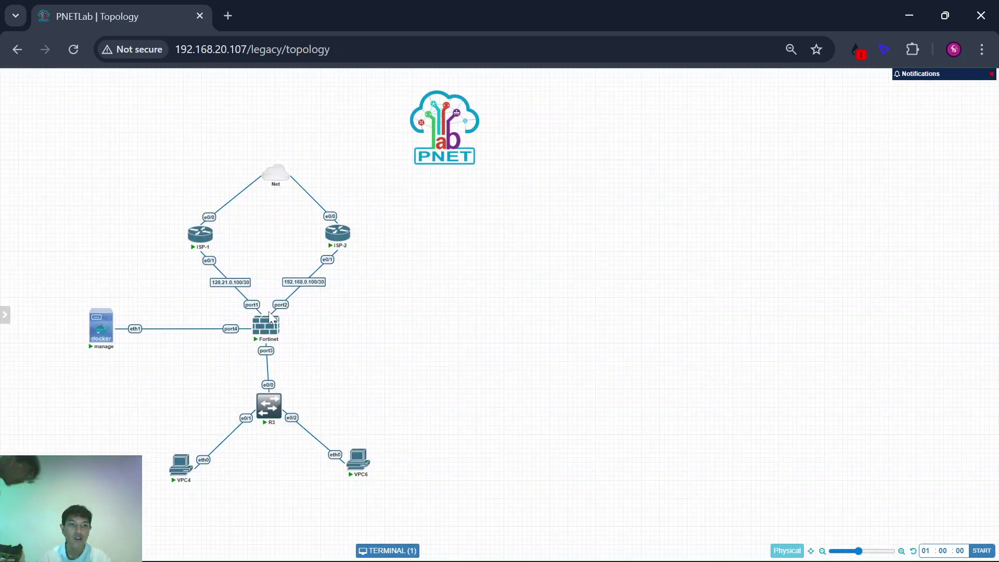
{"action": "double_click", "coordinate": [269, 318]}
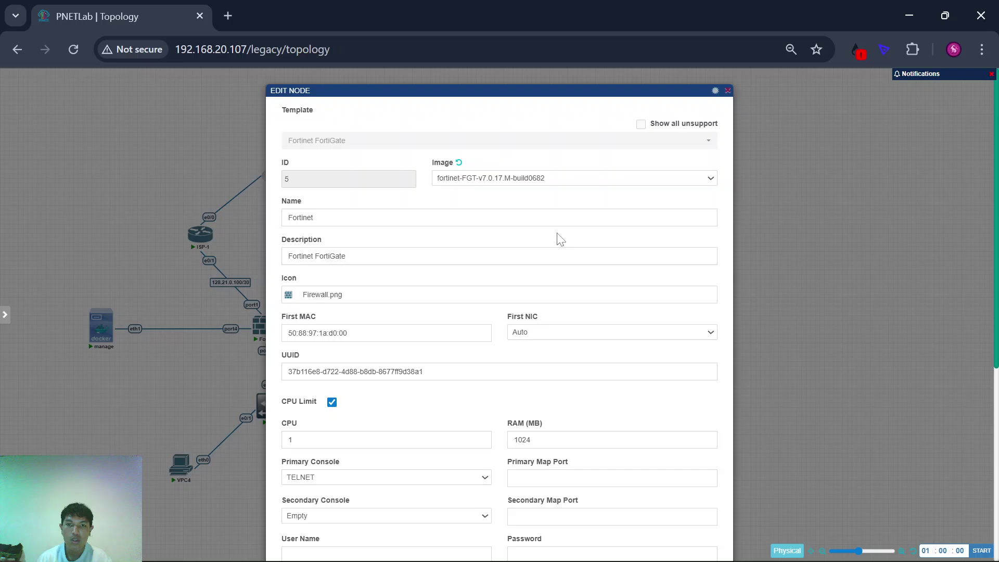
{"action": "left_click", "coordinate": [518, 182]}
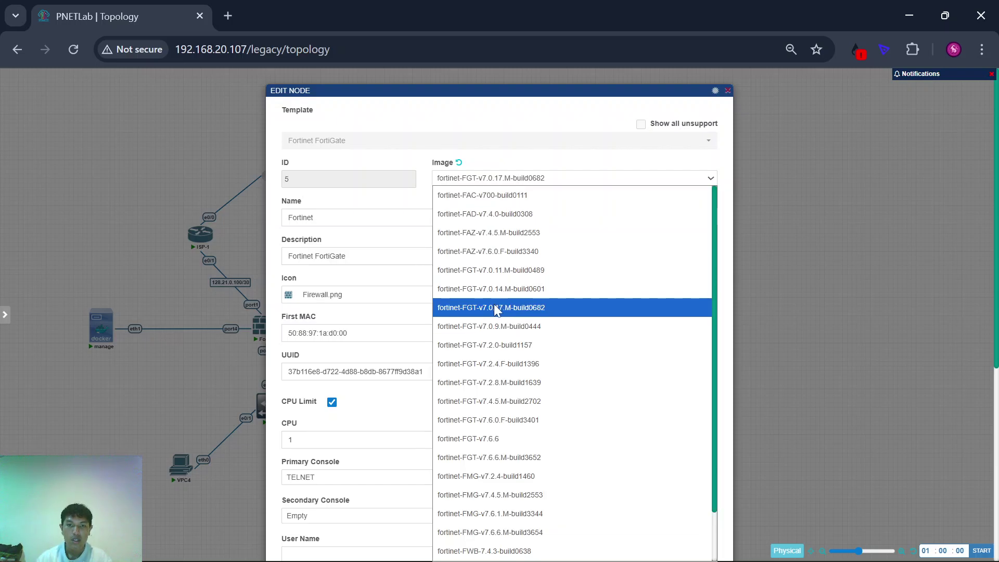
{"action": "left_click", "coordinate": [174, 298]}
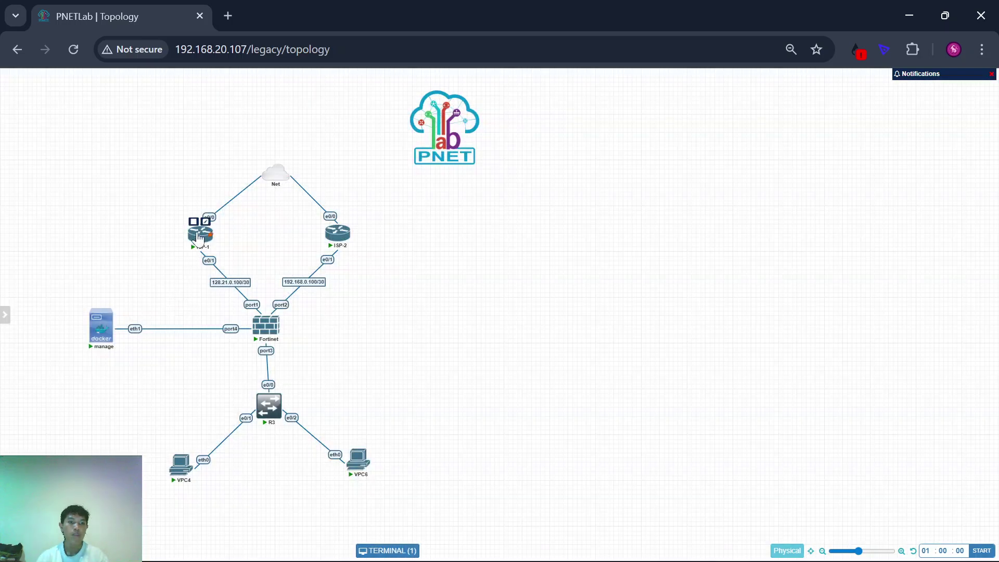
Step: Open an ISP-1 console and close the Fortinet console session
{"action": "left_click", "coordinate": [199, 237]}
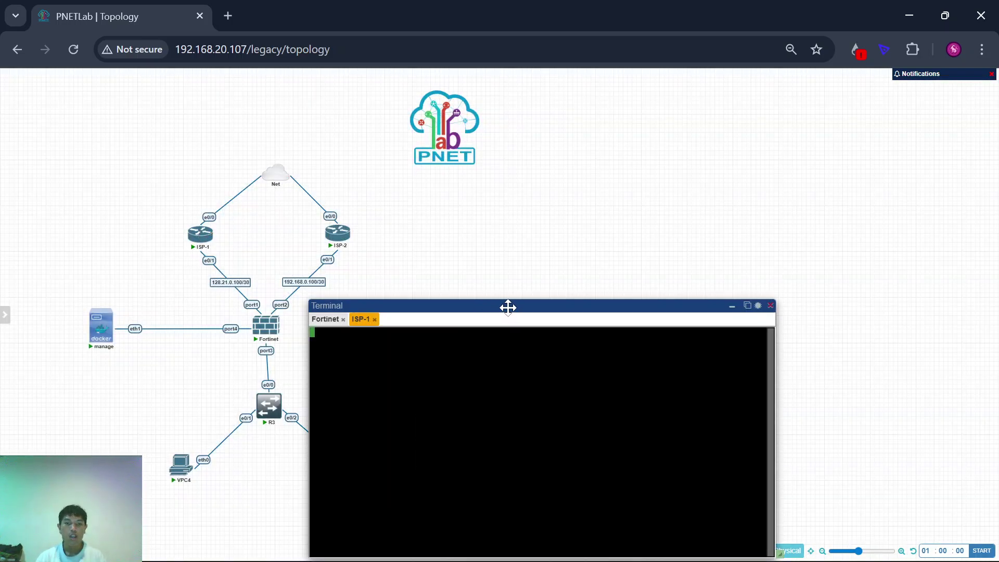
{"action": "left_click_drag", "start_coordinate": [508, 307], "coordinate": [687, 203]}
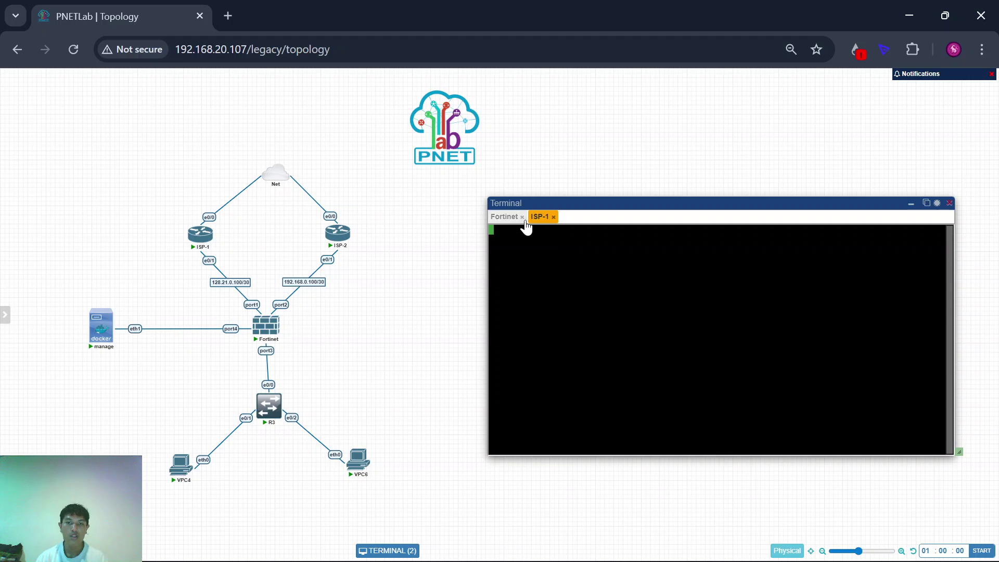
{"action": "left_click", "coordinate": [520, 218]}
{"action": "left_click", "coordinate": [709, 361]}
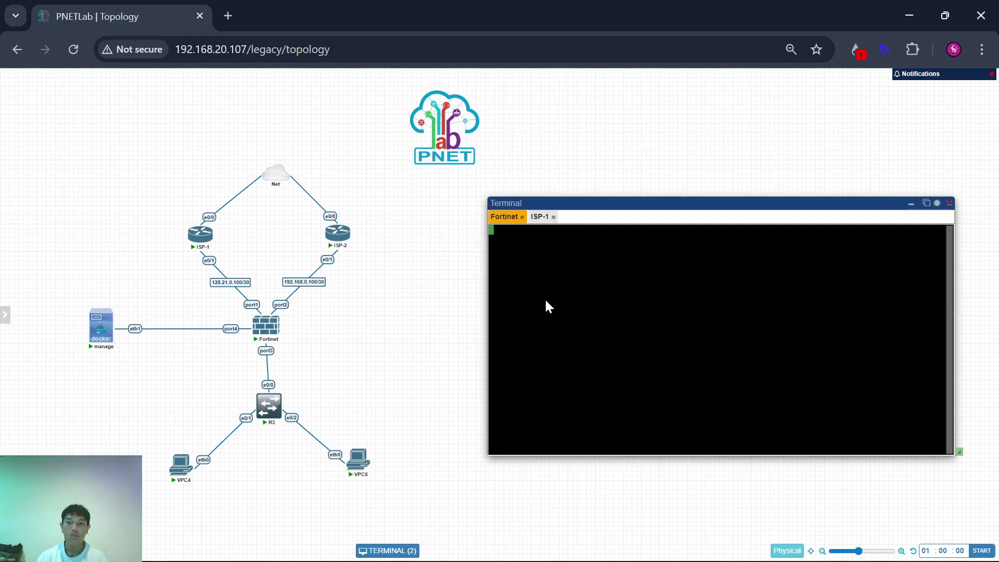
{"action": "key", "text": "Return"}
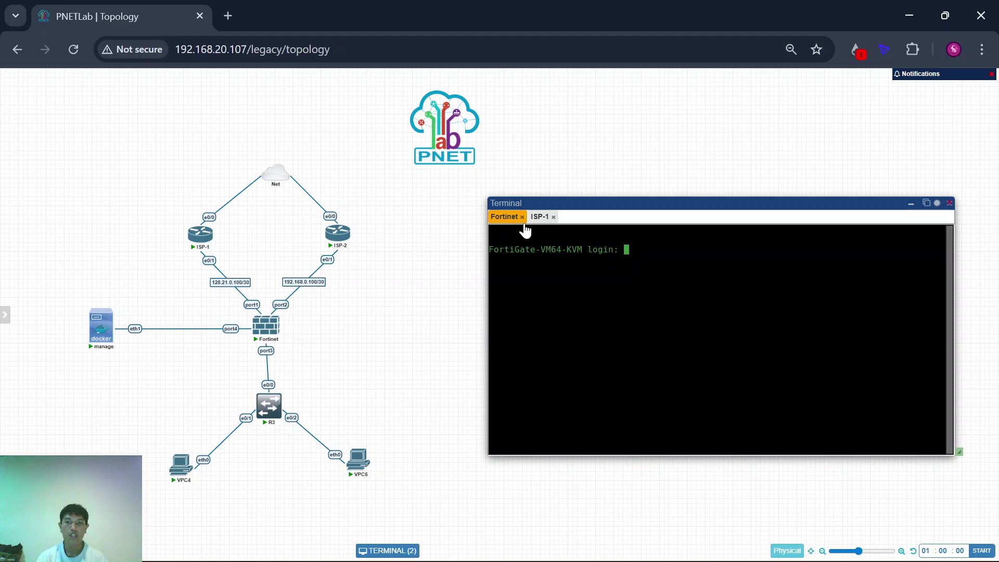
{"action": "left_click", "coordinate": [521, 217]}
Step: Enter configuration mode on ISP-1 and list its interfaces with 'do sh ip int br'
{"action": "key", "text": "Return"}
{"action": "key", "text": "Return"}
{"action": "key", "text": "Return"}
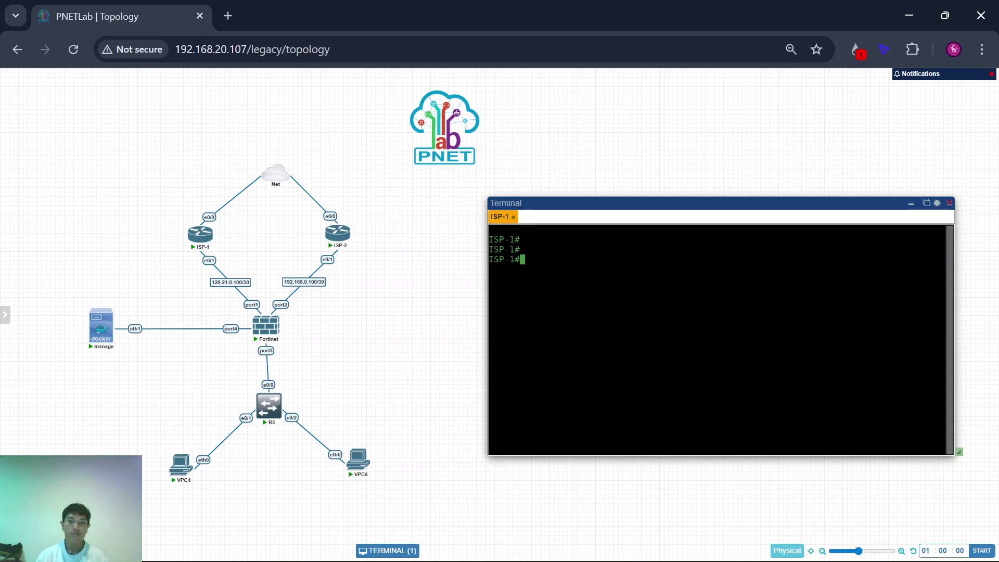
{"action": "type", "text": "conf t"}
{"action": "key", "text": "Return"}
{"action": "type", "text": "do s"}
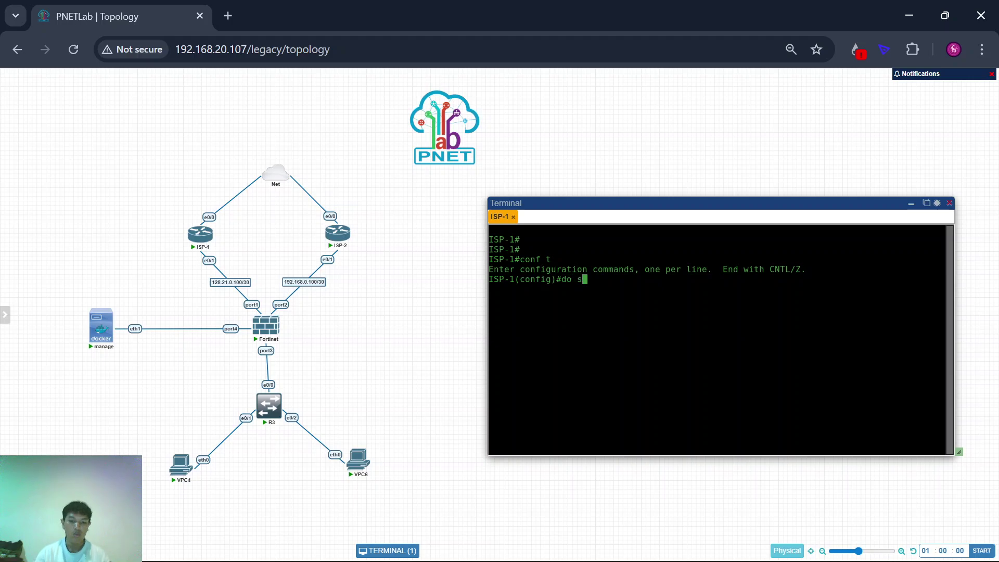
{"action": "type", "text": "h ip int br"}
{"action": "key", "text": "Return"}
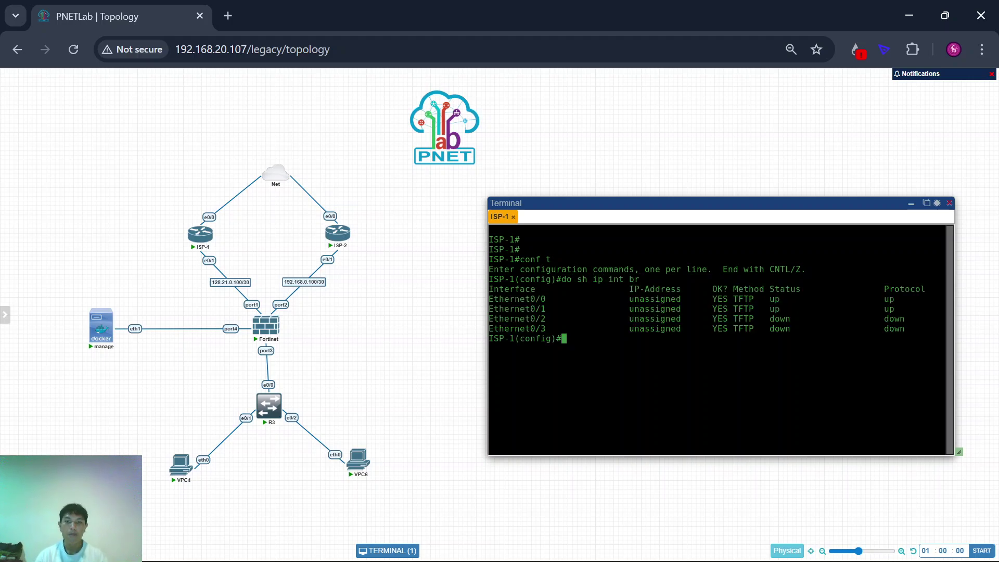
{"action": "key", "text": "Return"}
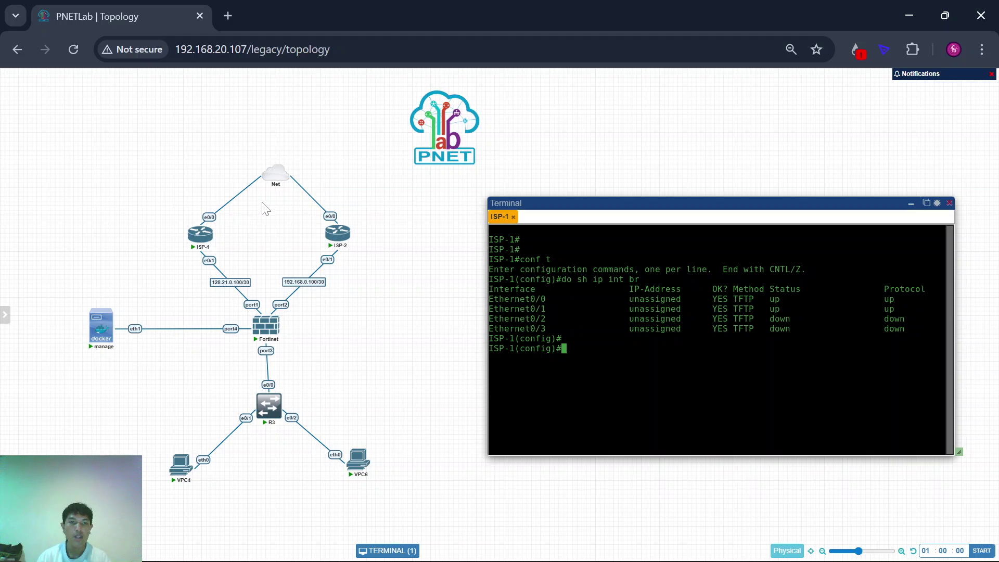
Step: Set ISP-1's Ethernet0/0 to get its address with 'ip add dhcp'
{"action": "mouse_move", "coordinate": [277, 175]}
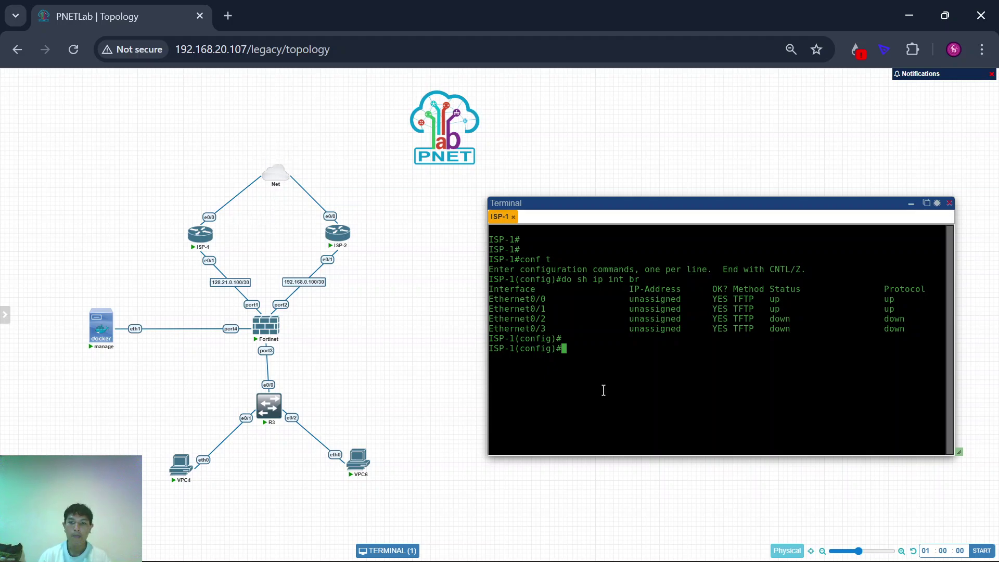
{"action": "key", "text": "Return"}
{"action": "key", "text": "Return"}
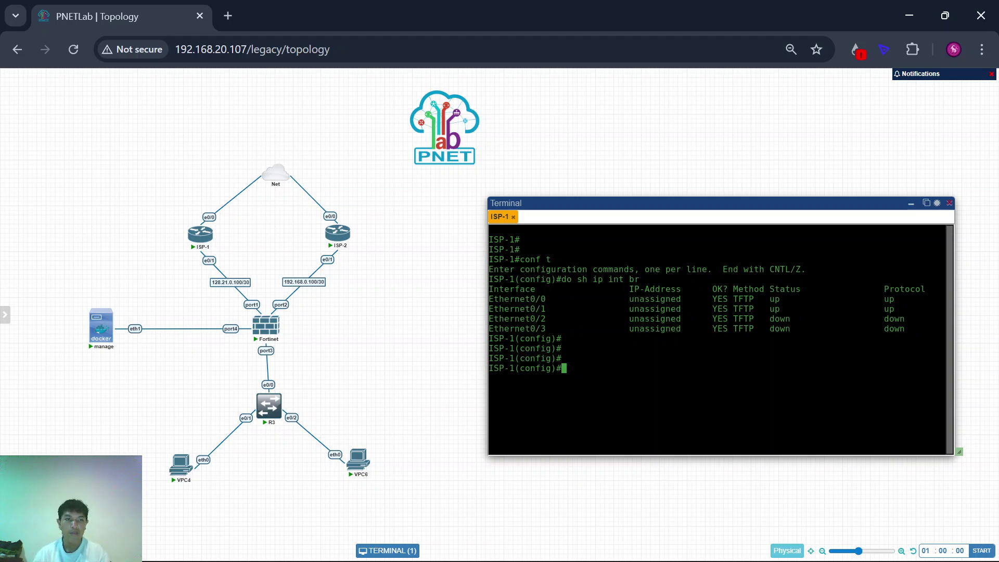
{"action": "type", "text": "int e0"}
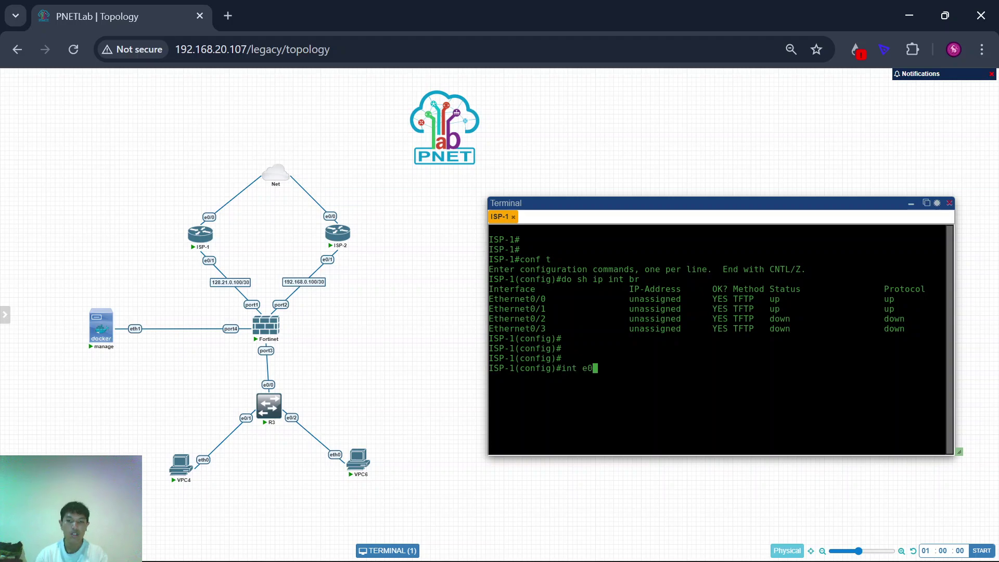
{"action": "type", "text": "/0"}
{"action": "key", "text": "Return"}
{"action": "type", "text": "ip ad"}
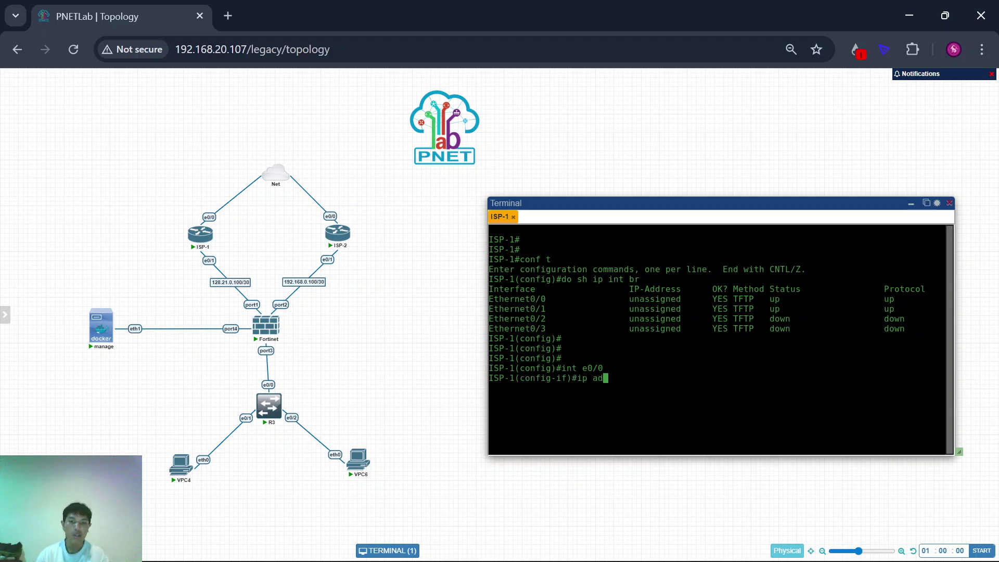
{"action": "type", "text": "d dhcp"}
{"action": "key", "text": "Return"}
{"action": "key", "text": "Return"}
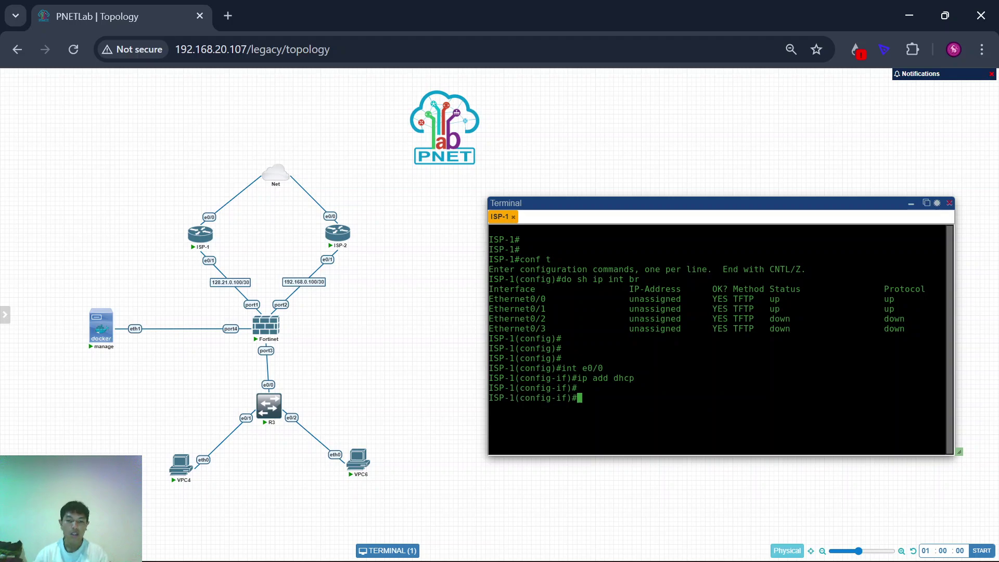
Step: Open an ISP-2 console, enter configuration mode and list its interfaces
{"action": "left_click", "coordinate": [339, 234]}
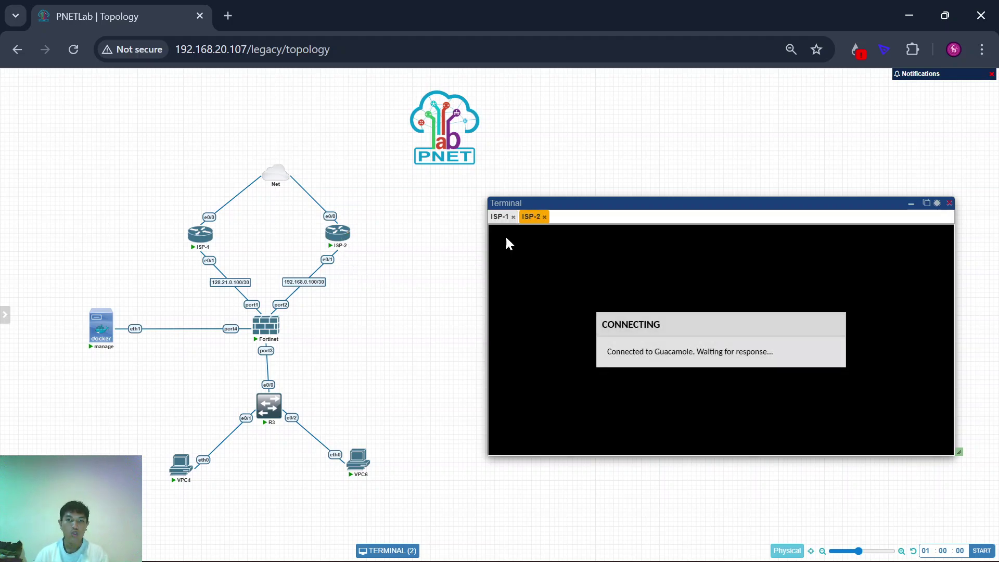
{"action": "key", "text": "Return"}
{"action": "key", "text": "Return"}
{"action": "key", "text": "Return"}
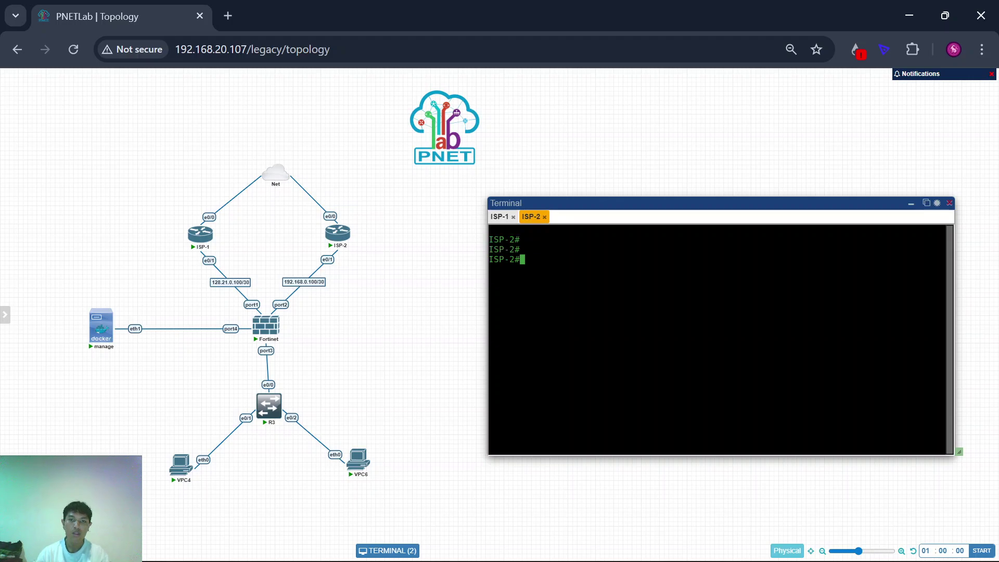
{"action": "type", "text": "conf t"}
{"action": "key", "text": "Return"}
{"action": "key", "text": "Return"}
{"action": "type", "text": "do "}
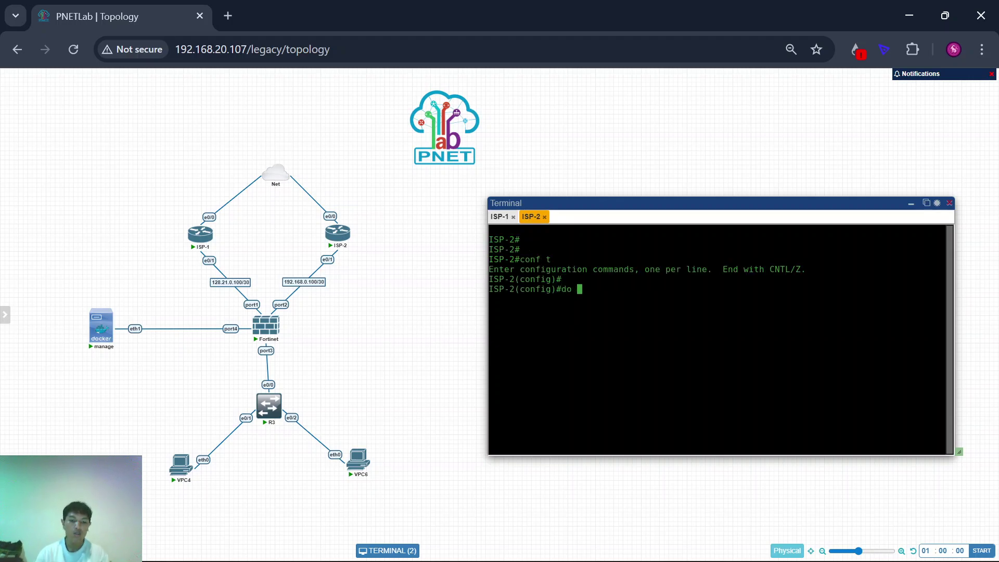
{"action": "type", "text": "sh ip int br"}
{"action": "key", "text": "Return"}
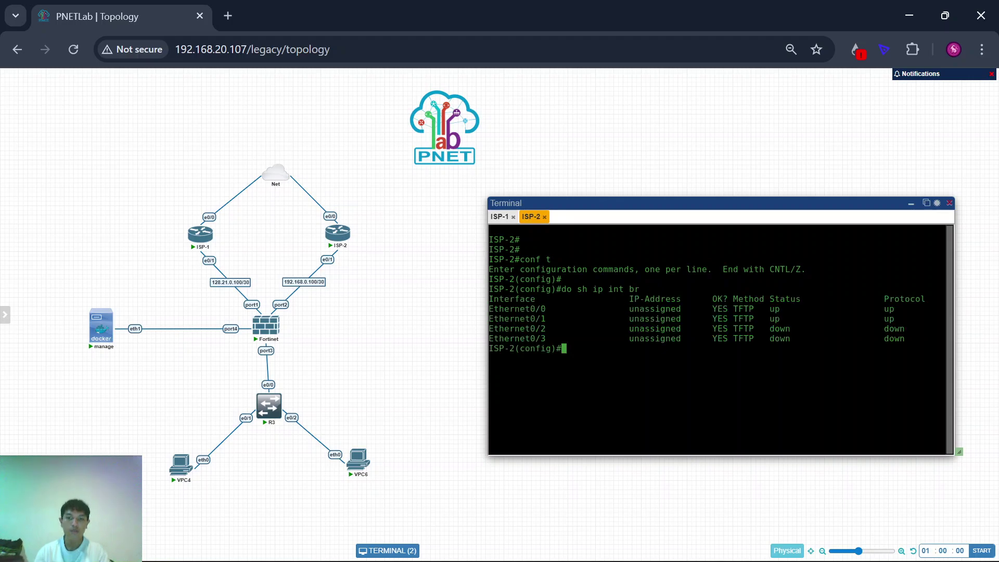
{"action": "key", "text": "Return"}
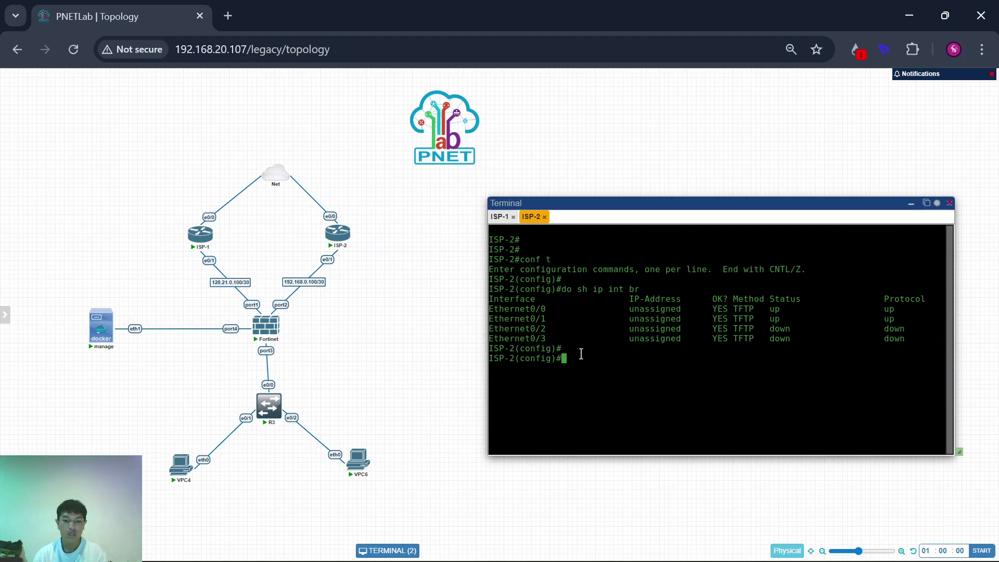
Step: Set ISP-2's Ethernet0/0 to 'ip add dhcp'
{"action": "type", "text": "int e0/0"}
{"action": "key", "text": "Return"}
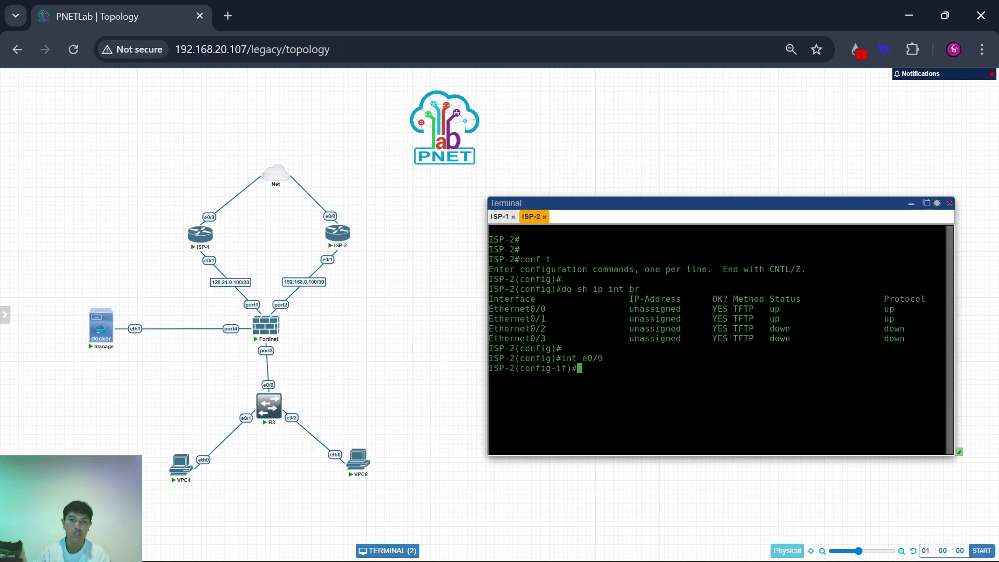
{"action": "type", "text": "ip add dhcp"}
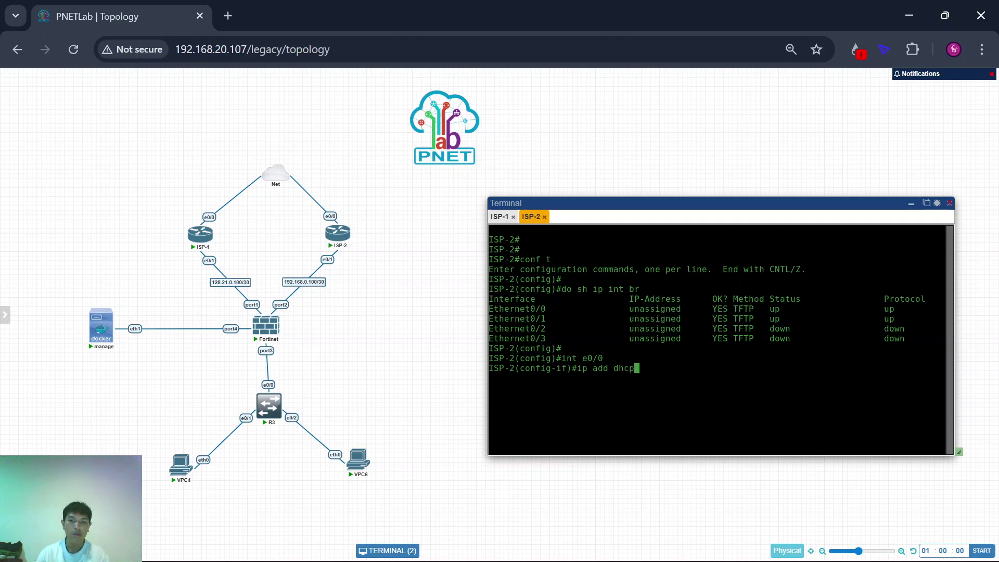
{"action": "key", "text": "Return"}
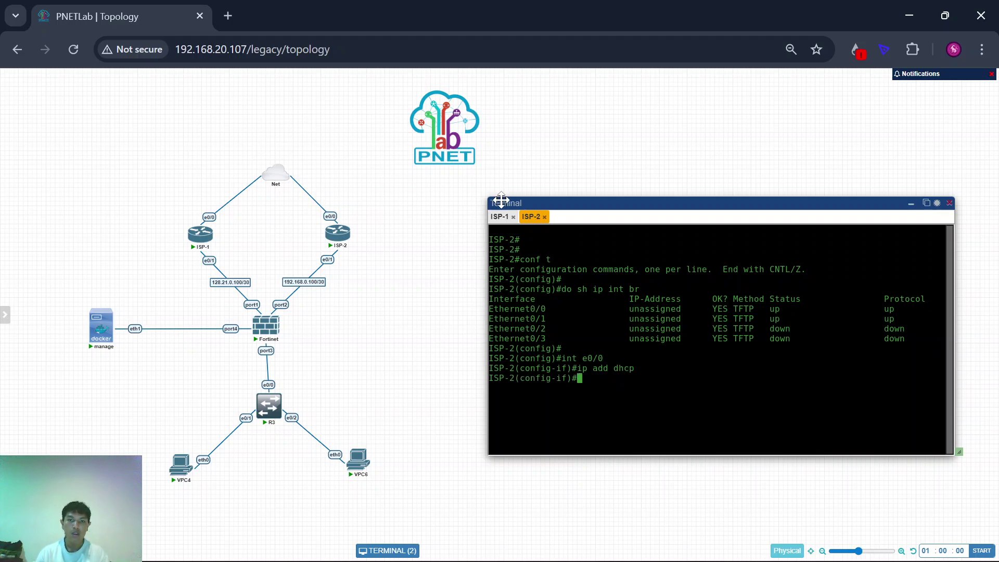
Step: Check ISP-1's interface summary for its DHCP address 172.23.1.41, then exit interface mode
{"action": "left_click", "coordinate": [499, 216]}
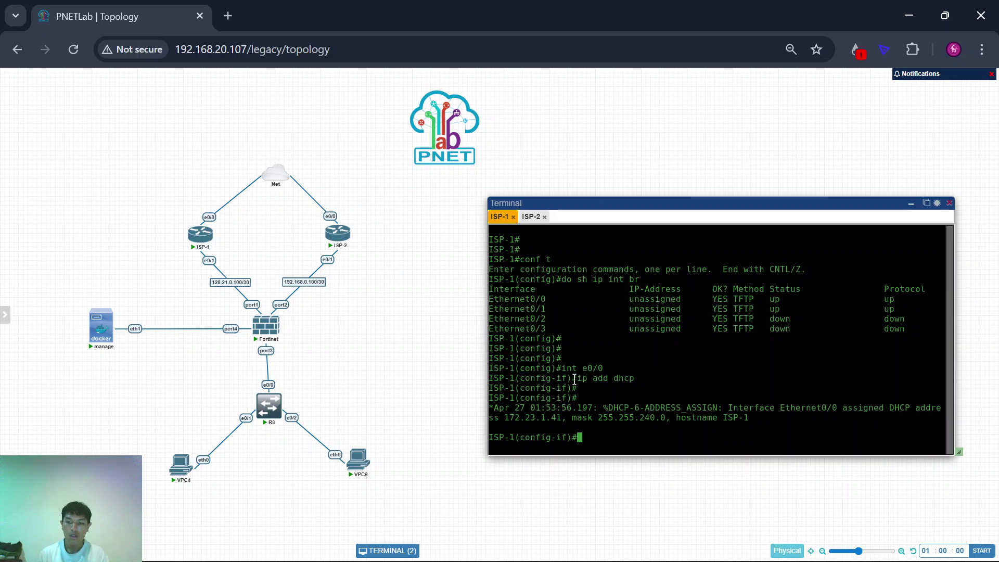
{"action": "key", "text": "Up"}
{"action": "key", "text": "Up"}
{"action": "key", "text": "Up"}
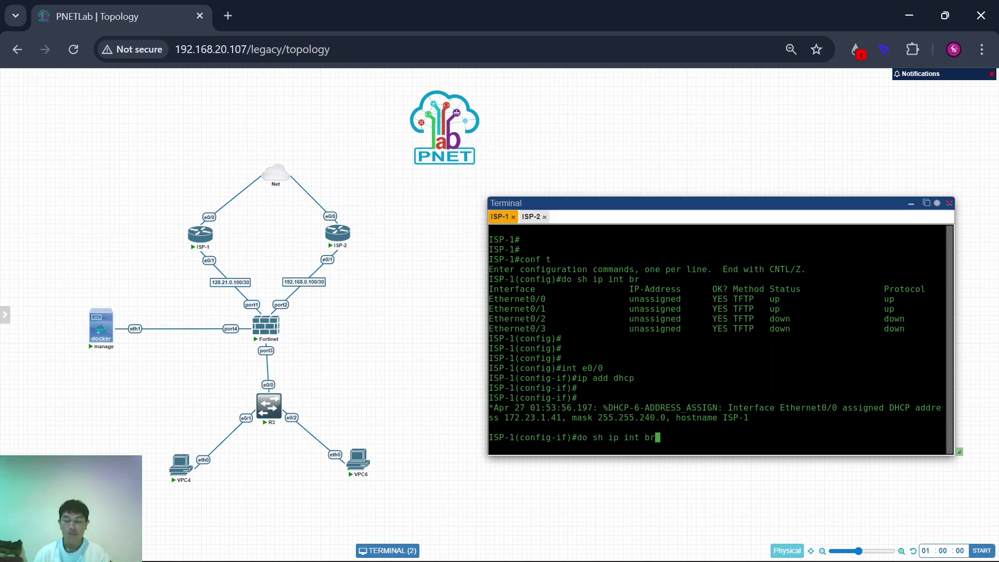
{"action": "key", "text": "Return"}
{"action": "key", "text": "Return"}
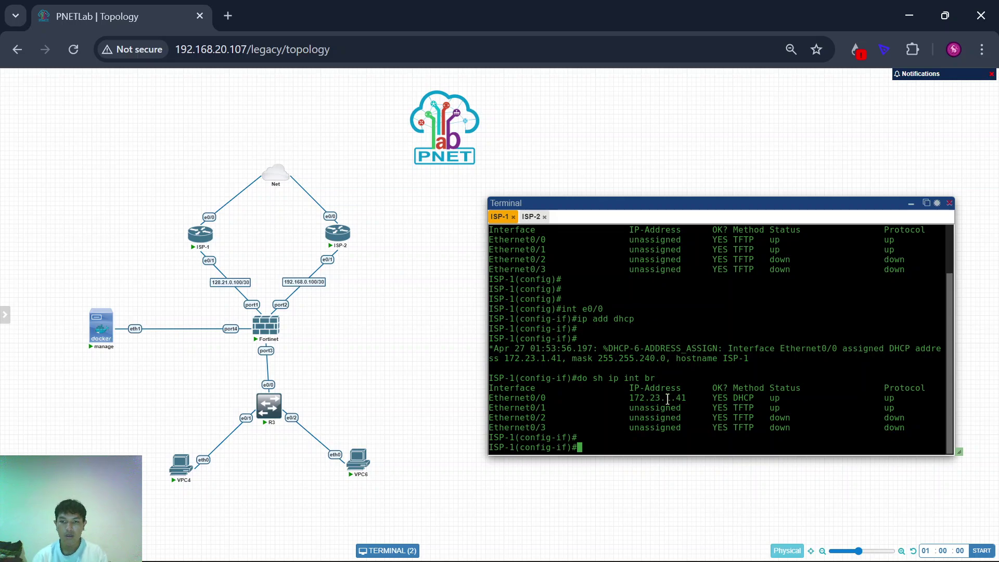
{"action": "left_click_drag", "start_coordinate": [626, 404], "coordinate": [719, 391]}
{"action": "left_click", "coordinate": [723, 392]}
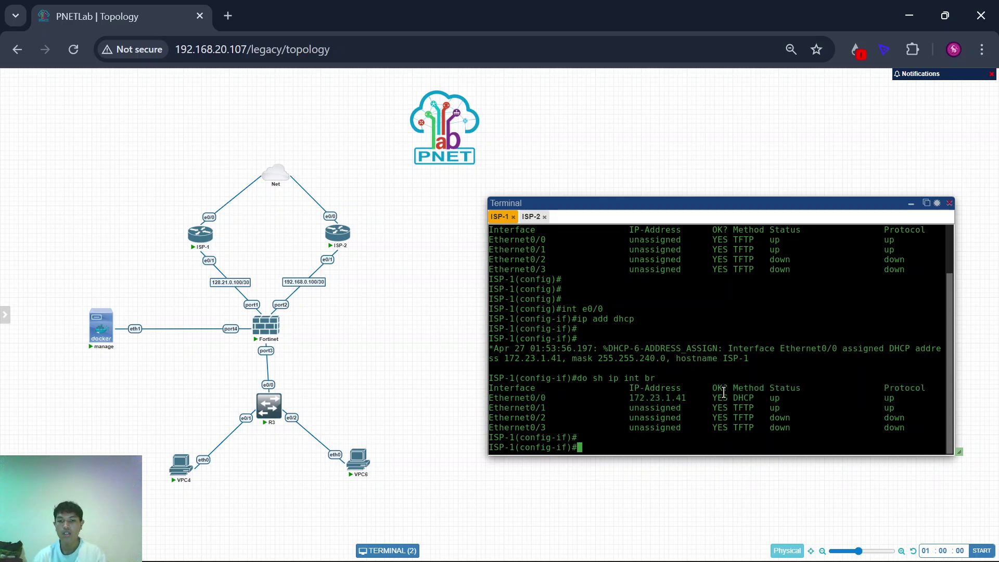
{"action": "key", "text": "Return"}
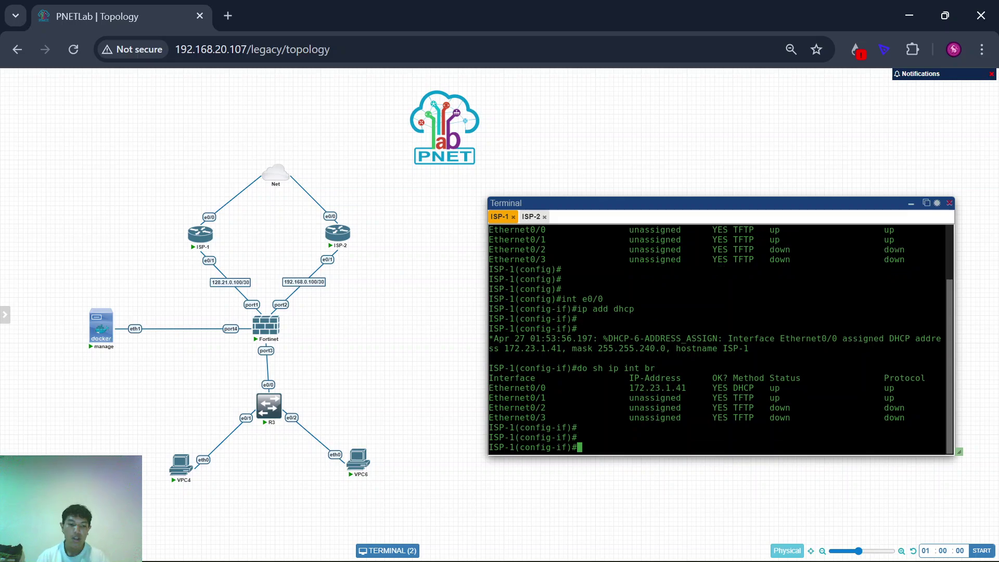
{"action": "type", "text": "ex"}
{"action": "key", "text": "Return"}
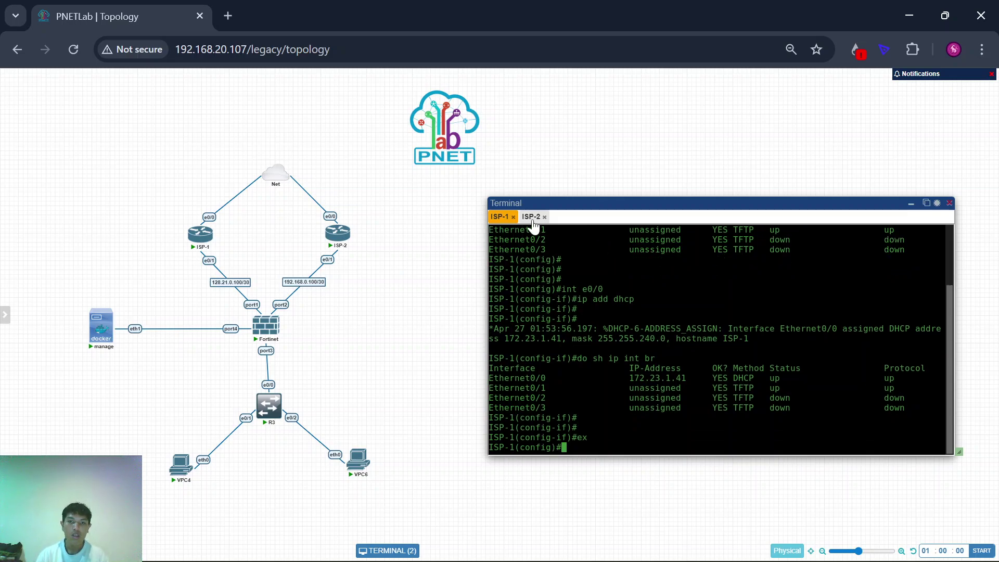
Step: Check ISP-2's interface summary showing Ethernet0/0 up with 172.23.1.37
{"action": "left_click", "coordinate": [531, 216]}
{"action": "key", "text": "Return"}
{"action": "key", "text": "Return"}
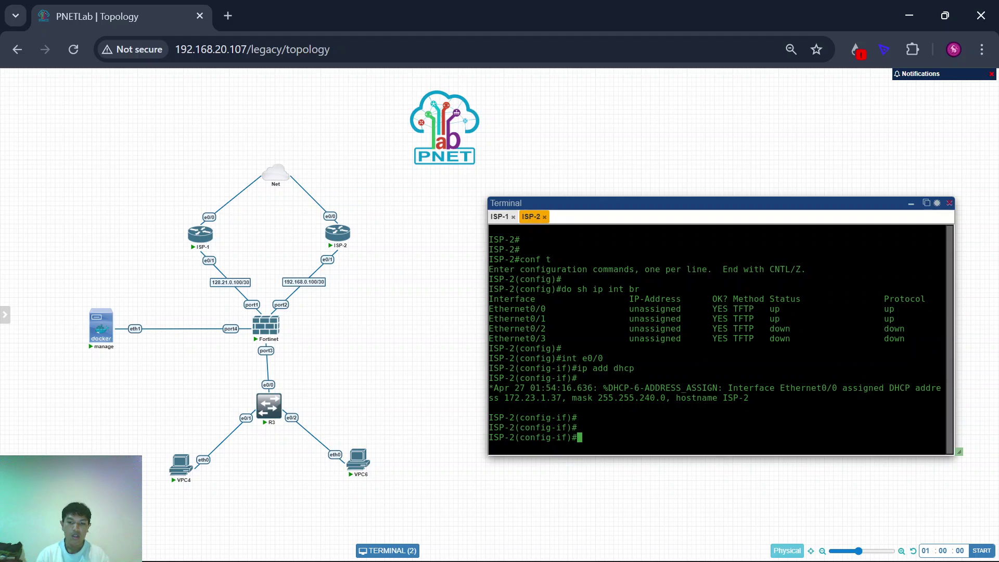
{"action": "key", "text": "Up"}
{"action": "key", "text": "Up"}
{"action": "key", "text": "Up"}
{"action": "key", "text": "Return"}
{"action": "key", "text": "Return"}
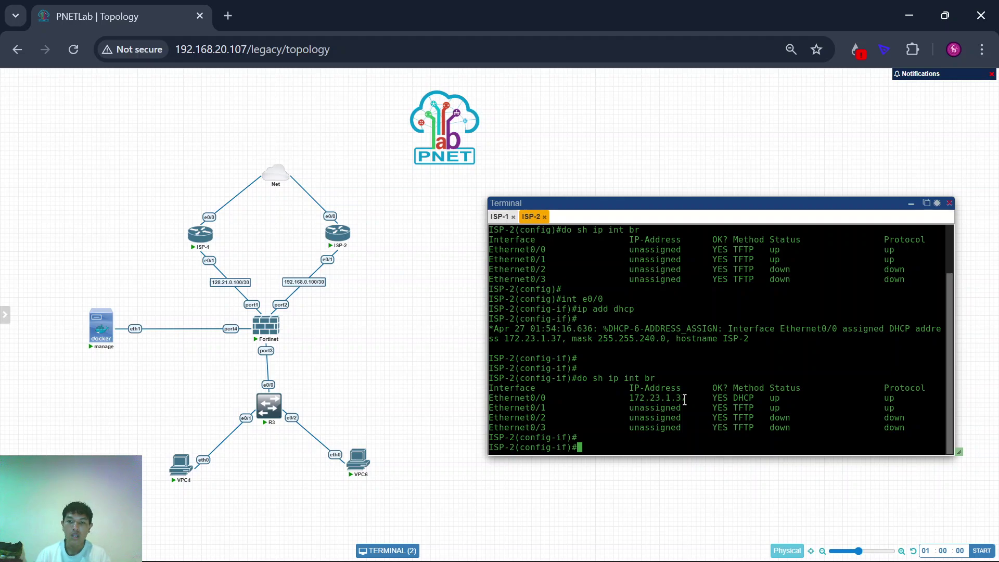
{"action": "left_click", "coordinate": [496, 218]}
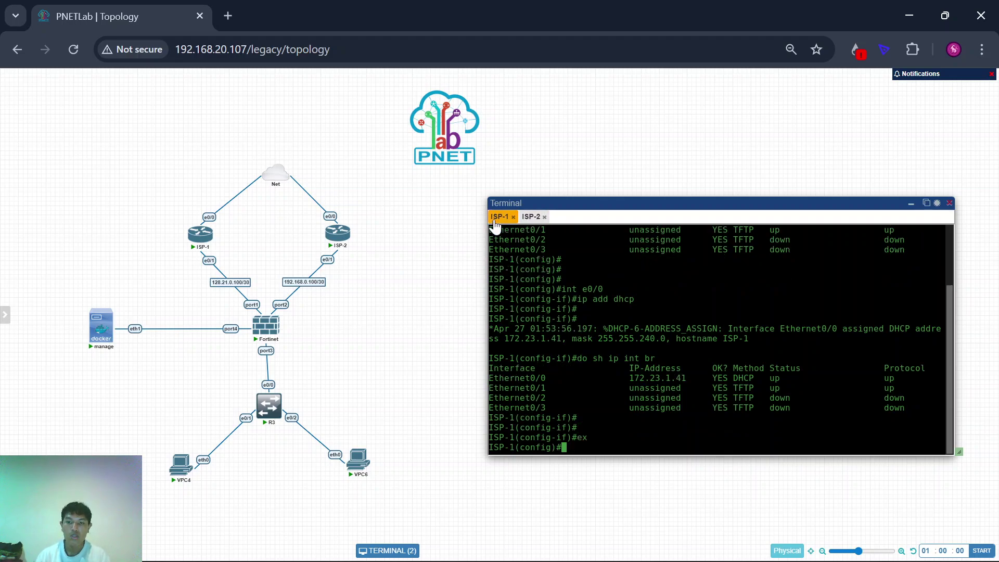
{"action": "left_click", "coordinate": [530, 217]}
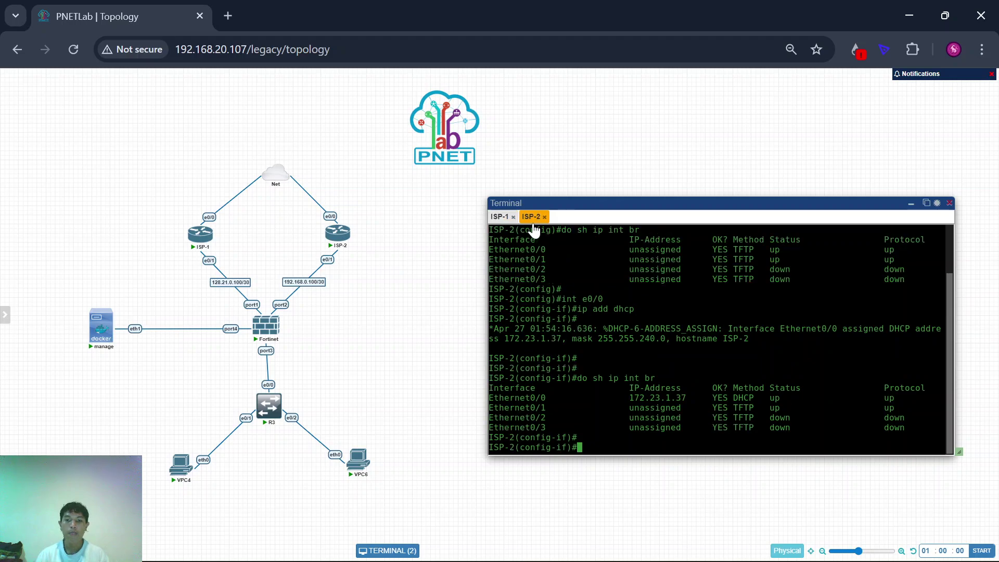
{"action": "key", "text": "Return"}
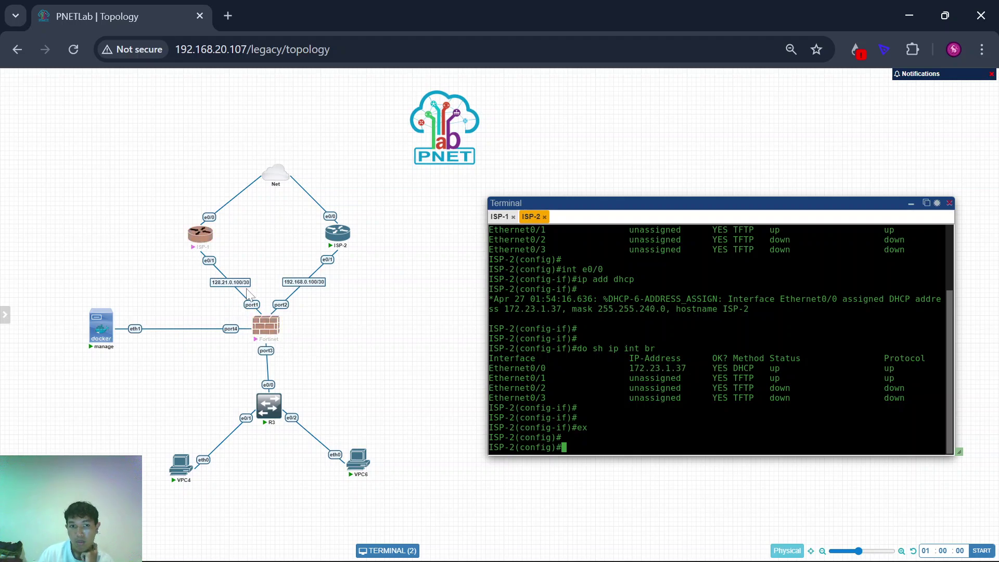
{"action": "mouse_move", "coordinate": [199, 243]}
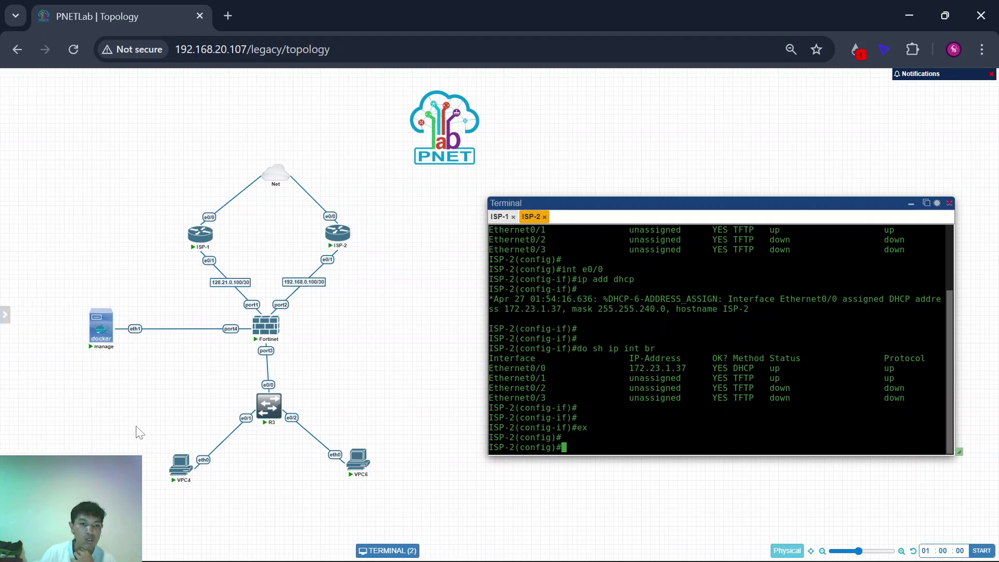
{"action": "left_click_drag", "start_coordinate": [139, 432], "coordinate": [202, 494]}
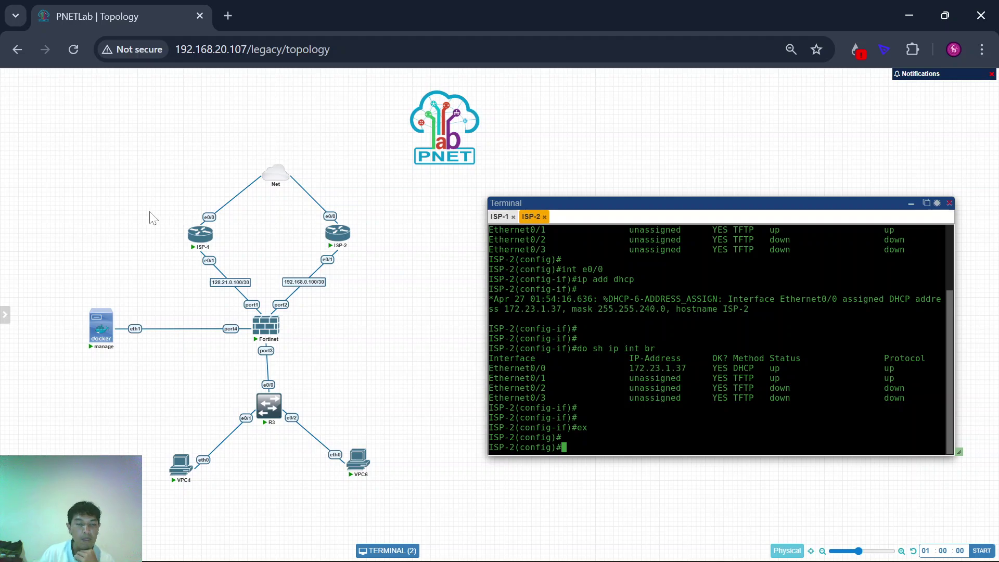
{"action": "left_click_drag", "start_coordinate": [150, 211], "coordinate": [252, 339]}
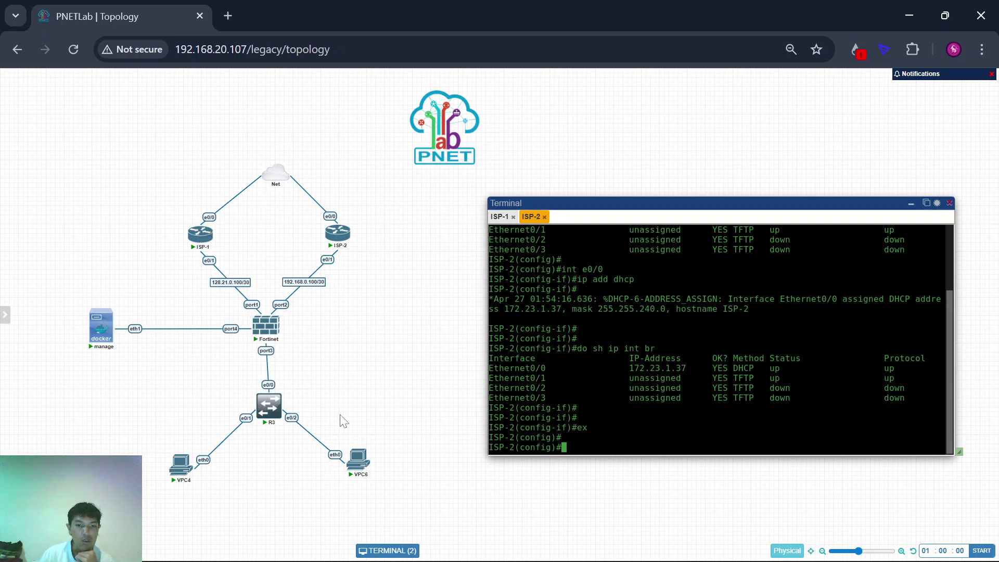
{"action": "left_click_drag", "start_coordinate": [338, 416], "coordinate": [398, 525]}
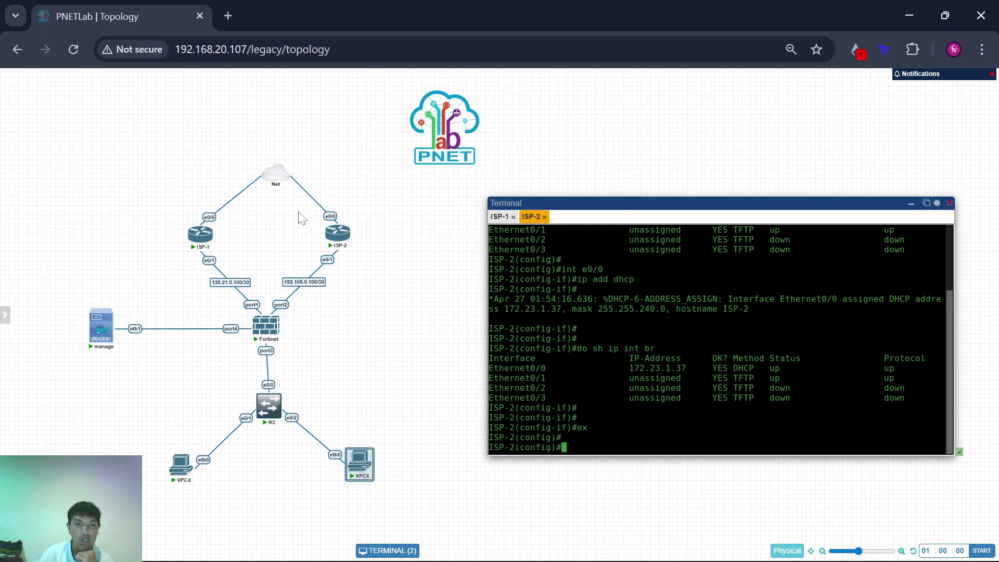
{"action": "left_click_drag", "start_coordinate": [298, 211], "coordinate": [366, 275]}
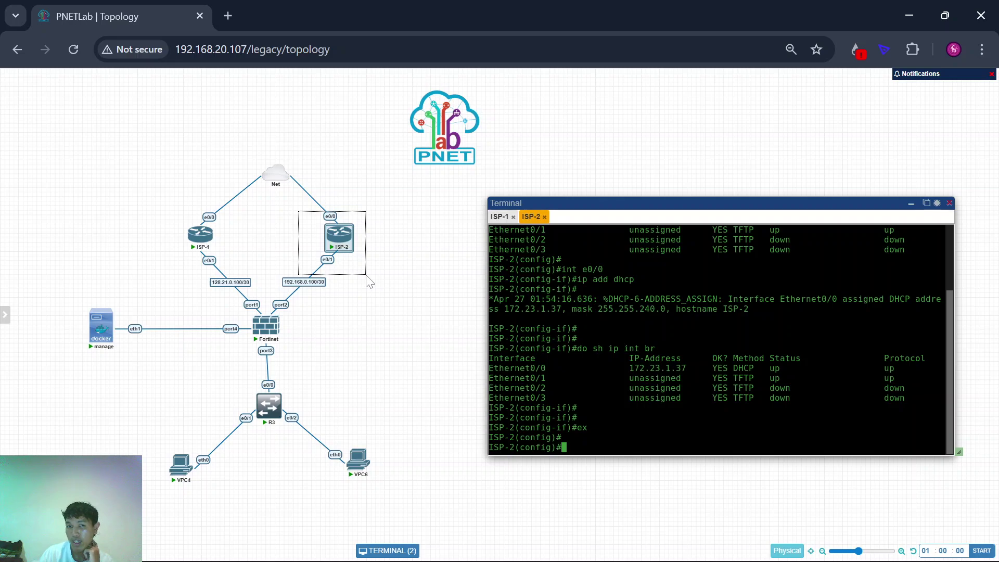
{"action": "left_click", "coordinate": [367, 280]}
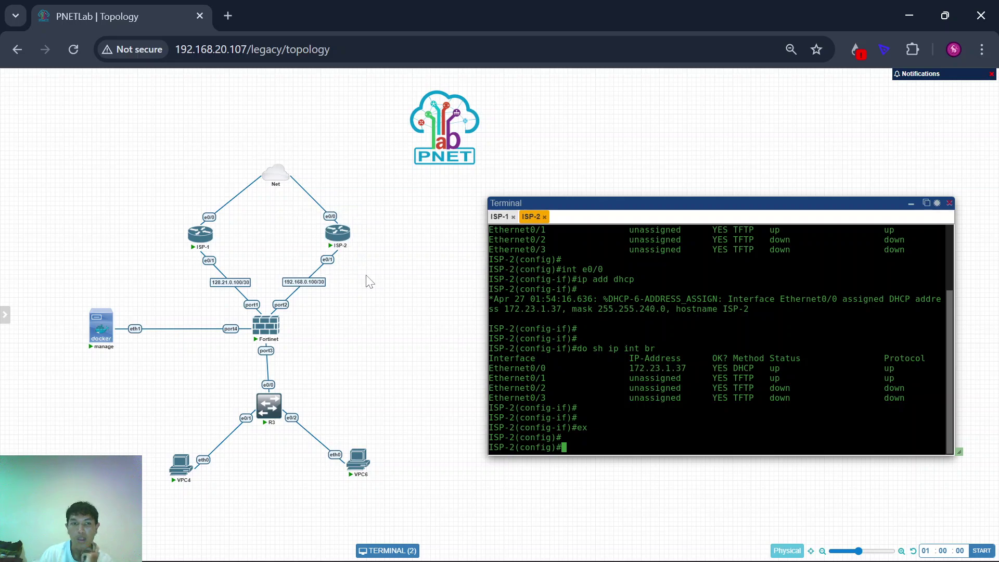
{"action": "right_click", "coordinate": [208, 262]}
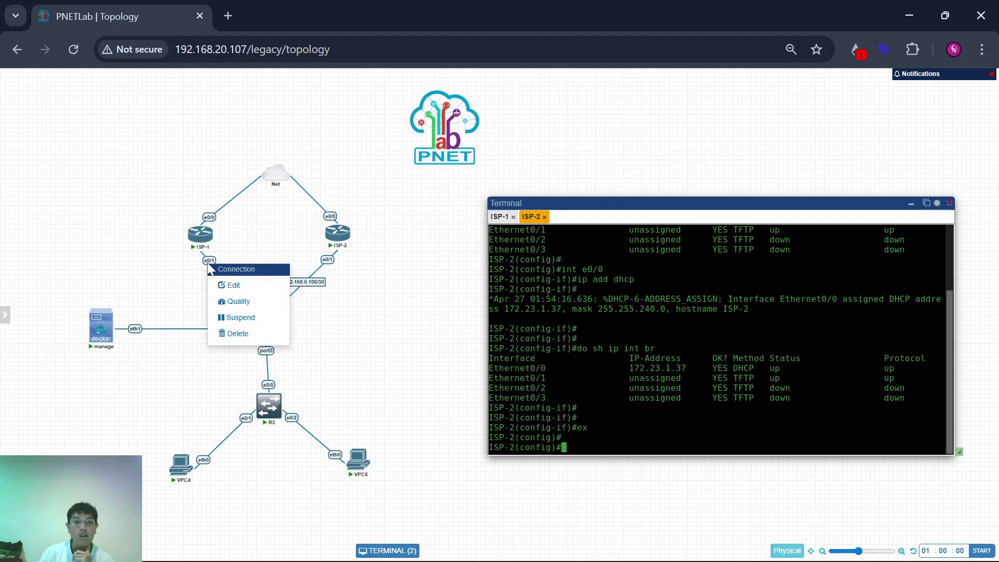
{"action": "left_click", "coordinate": [188, 273]}
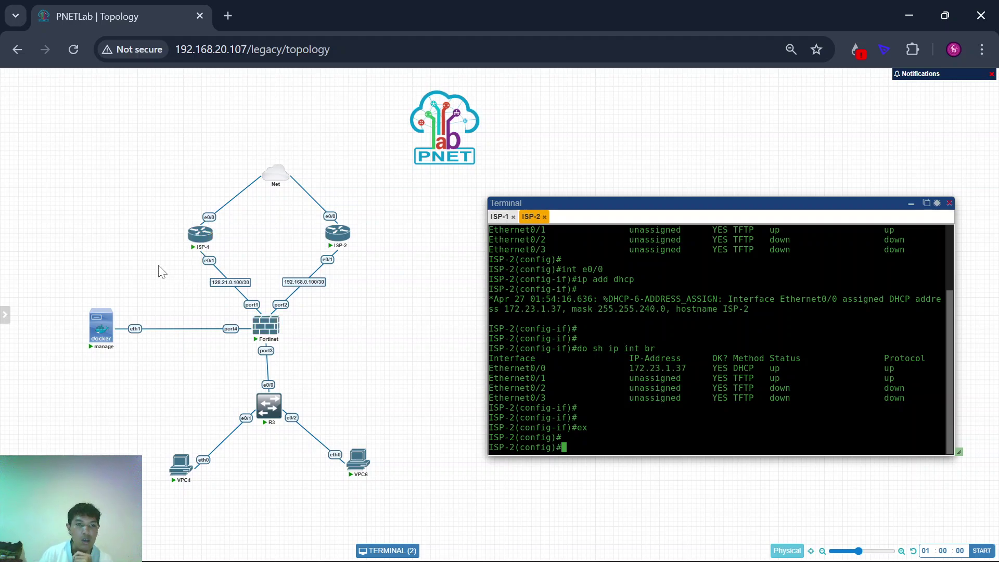
{"action": "left_click_drag", "start_coordinate": [159, 249], "coordinate": [258, 314]}
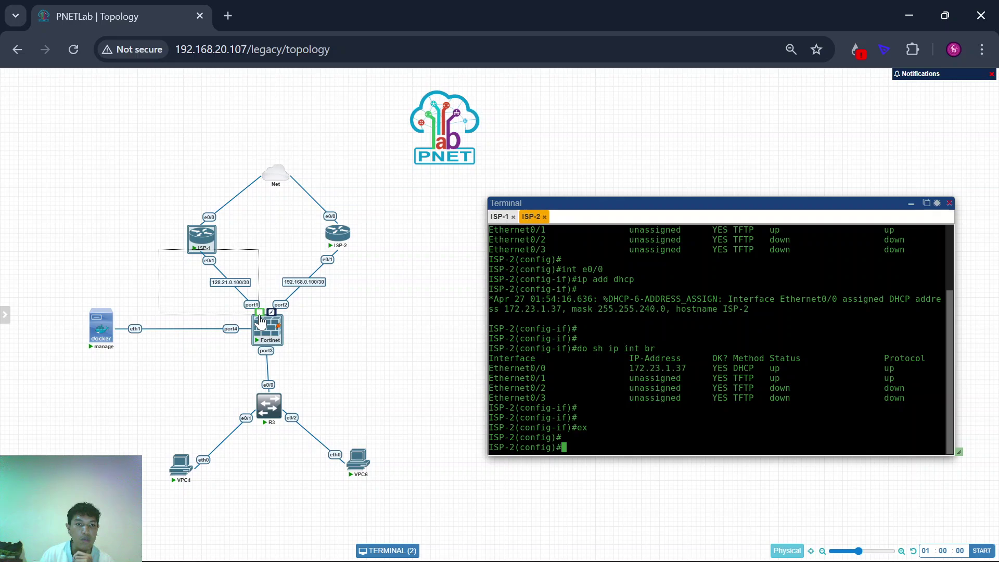
{"action": "left_click", "coordinate": [219, 370]}
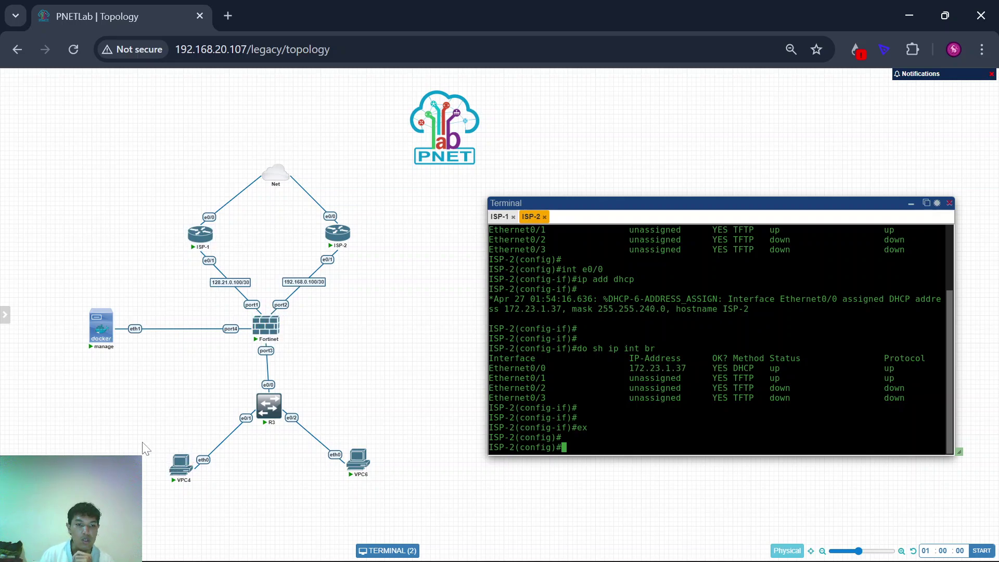
{"action": "left_click", "coordinate": [182, 466]}
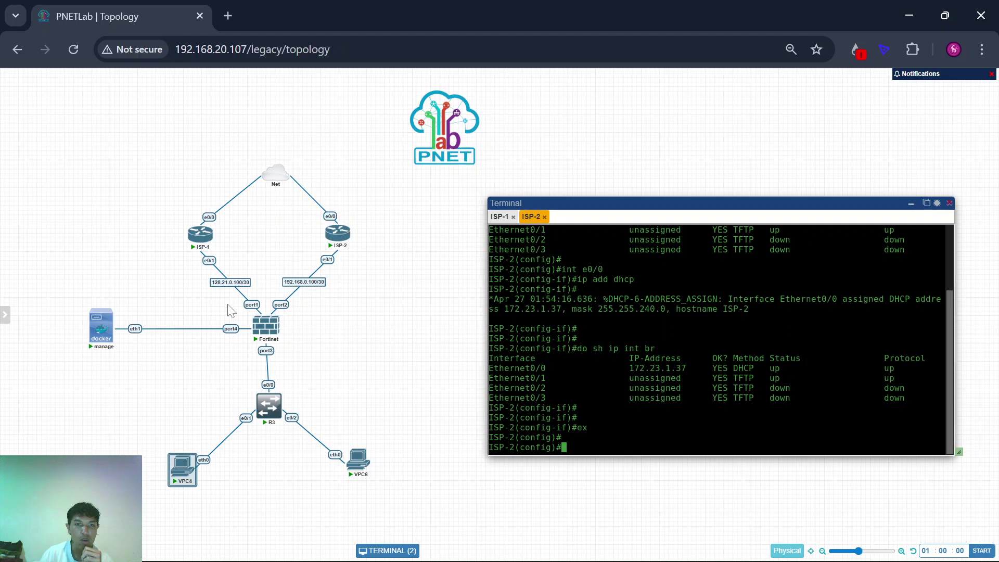
{"action": "mouse_move", "coordinate": [331, 231]}
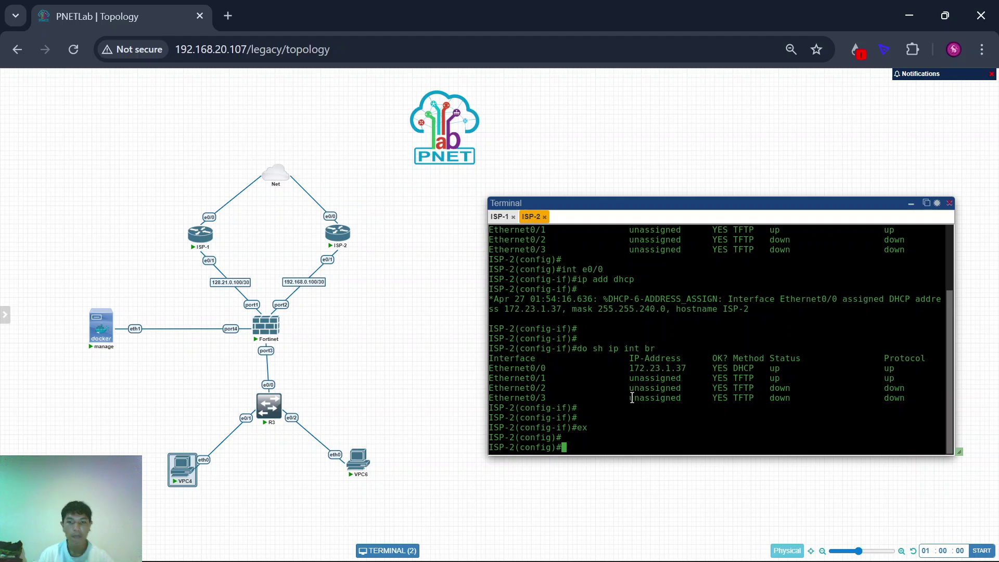
{"action": "key", "text": "Return"}
{"action": "key", "text": "Return"}
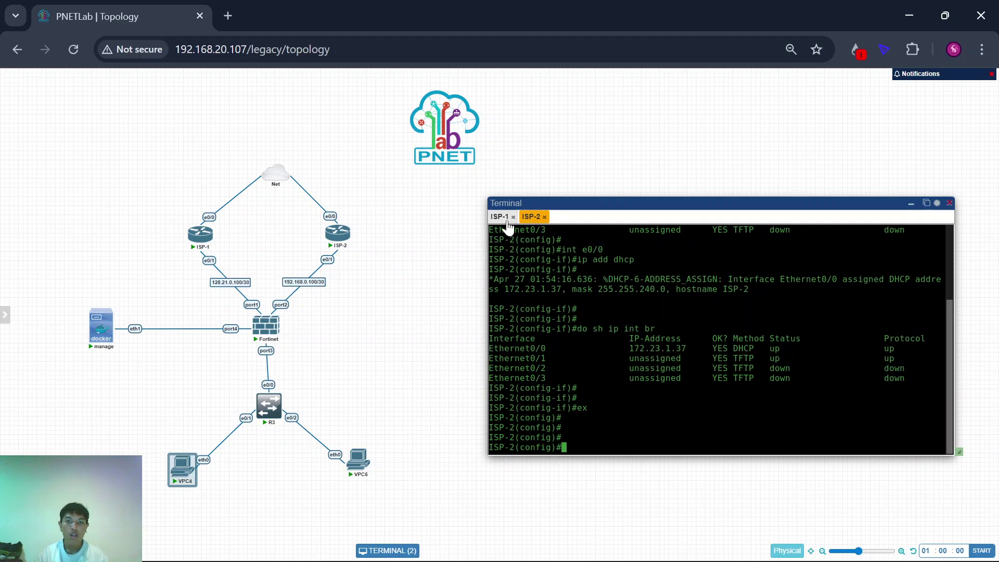
Step: Give ISP-1's Ethernet0/1 the address 128.21.0.101 255.255.255.252
{"action": "left_click", "coordinate": [501, 217]}
{"action": "type", "text": "int e0/1"}
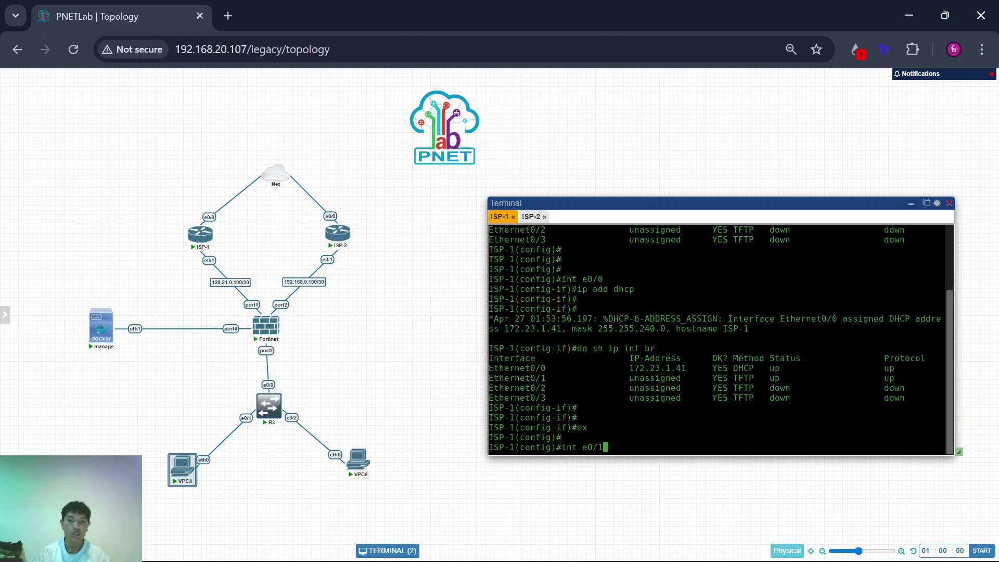
{"action": "key", "text": "Return"}
{"action": "key", "text": "Return"}
{"action": "type", "text": "ip add 1"}
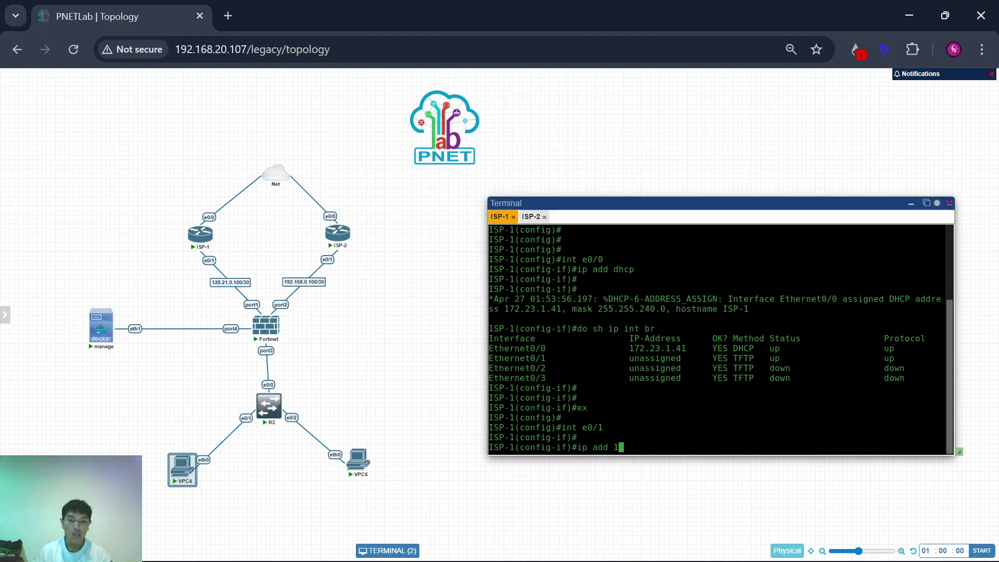
{"action": "type", "text": "28"}
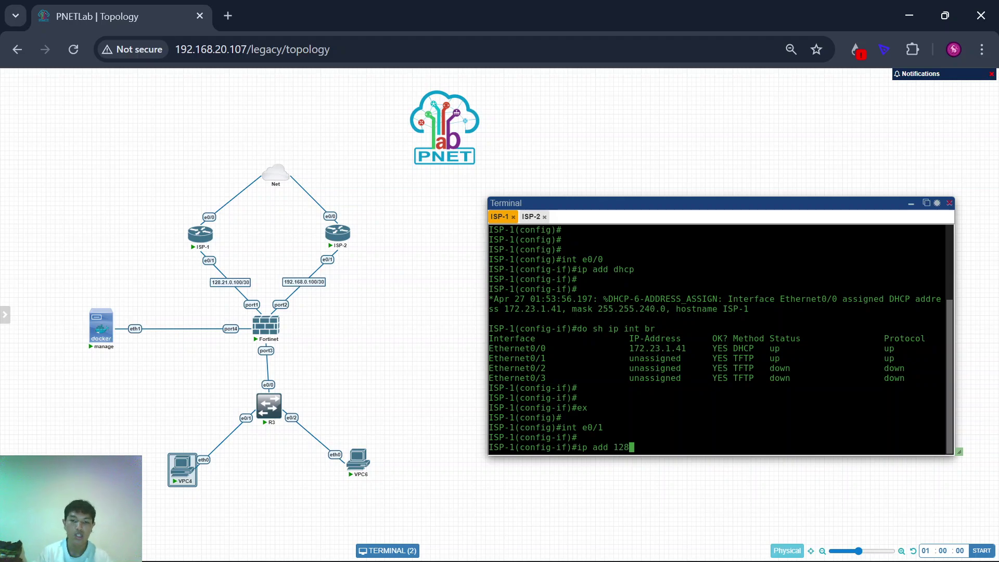
{"action": "type", "text": ".21."}
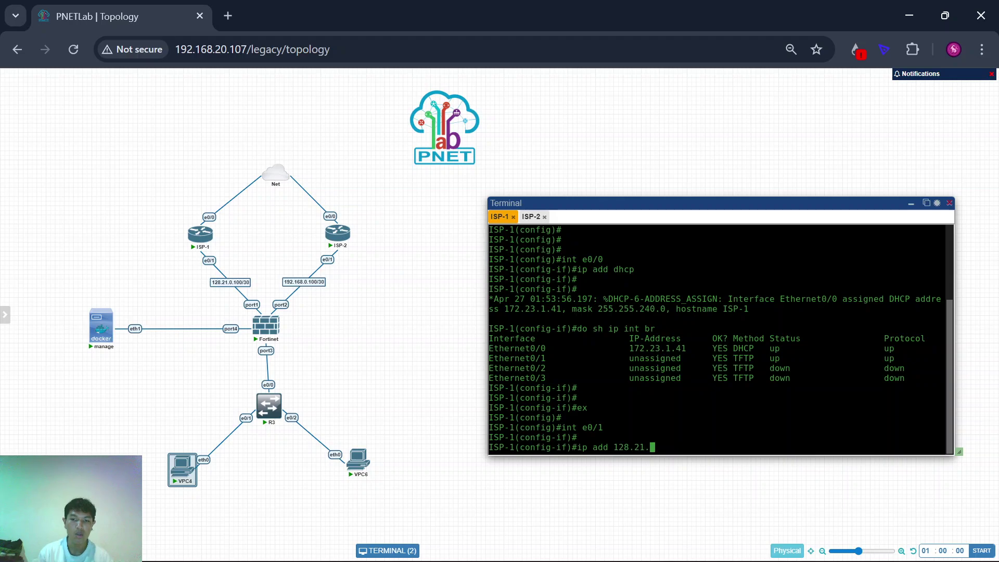
{"action": "type", "text": "0.101 2"}
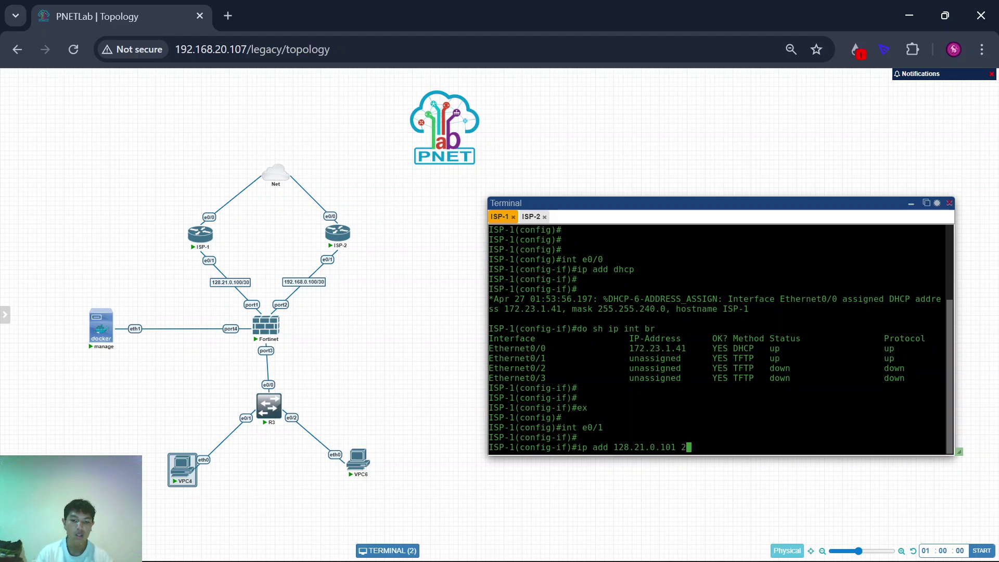
{"action": "type", "text": "55.255.255.252"}
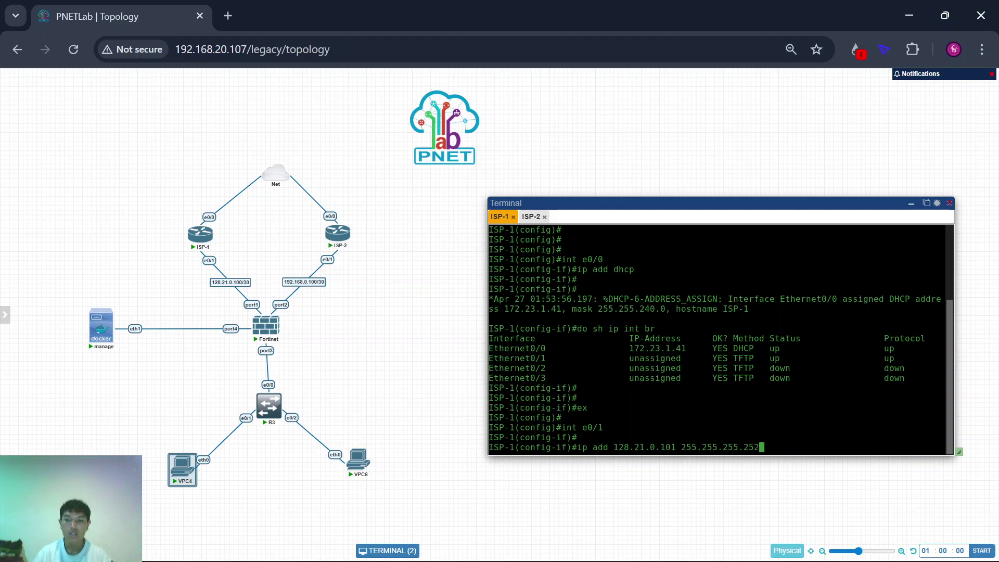
{"action": "key", "text": "Return"}
Step: Exit interface mode and save ISP-1's running configuration with 'do wr'
{"action": "type", "text": "ex"}
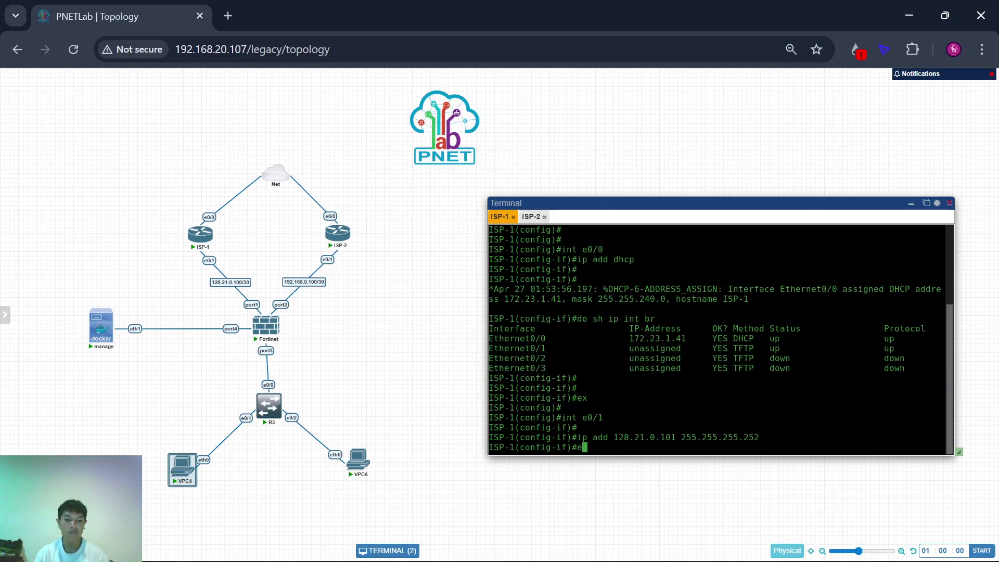
{"action": "key", "text": "Return"}
{"action": "type", "text": "do w"}
{"action": "key", "text": "Return"}
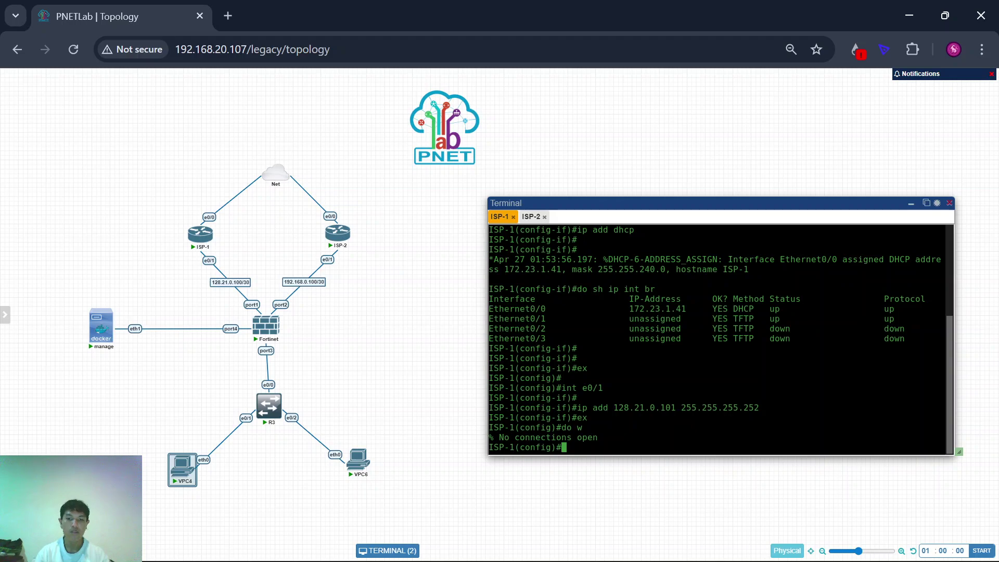
{"action": "type", "text": "do wr"}
{"action": "key", "text": "Return"}
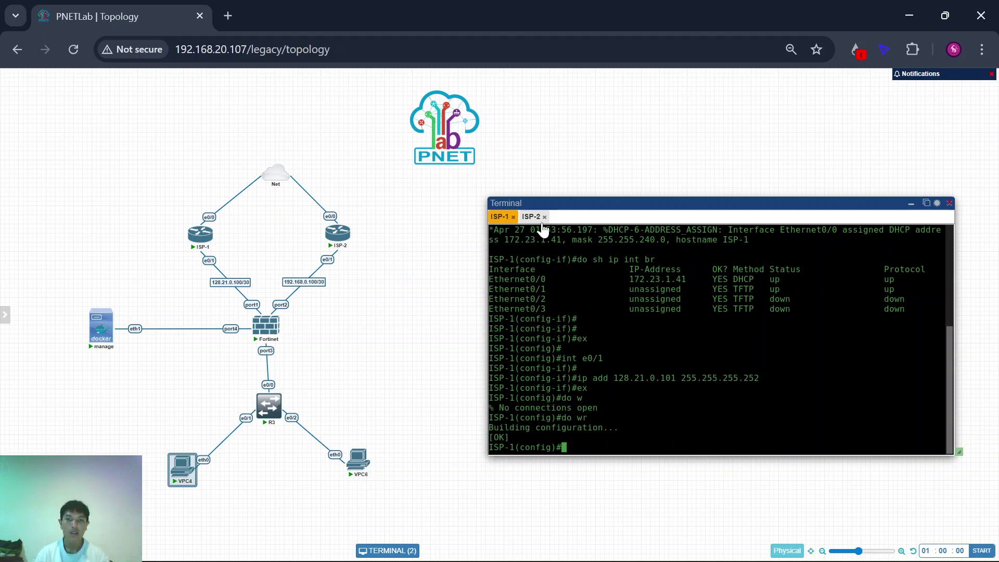
Step: Give ISP-2's Ethernet0/1 the address 192.168.0.101 255.255.255.252
{"action": "left_click", "coordinate": [531, 217]}
{"action": "key", "text": "Return"}
{"action": "type", "text": "ig)#i"}
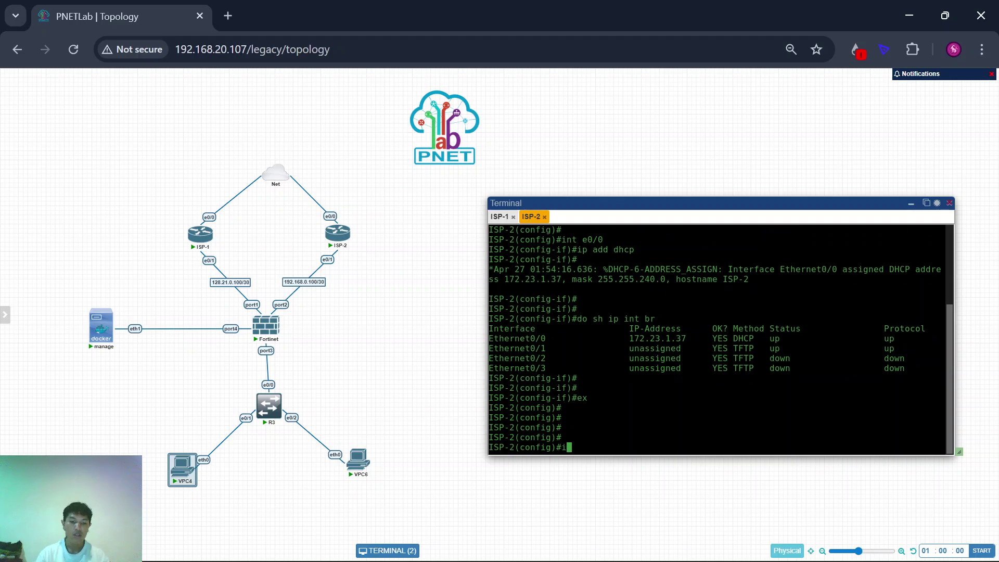
{"action": "type", "text": "nt e0/1"}
{"action": "key", "text": "Return"}
{"action": "type", "text": "ip"}
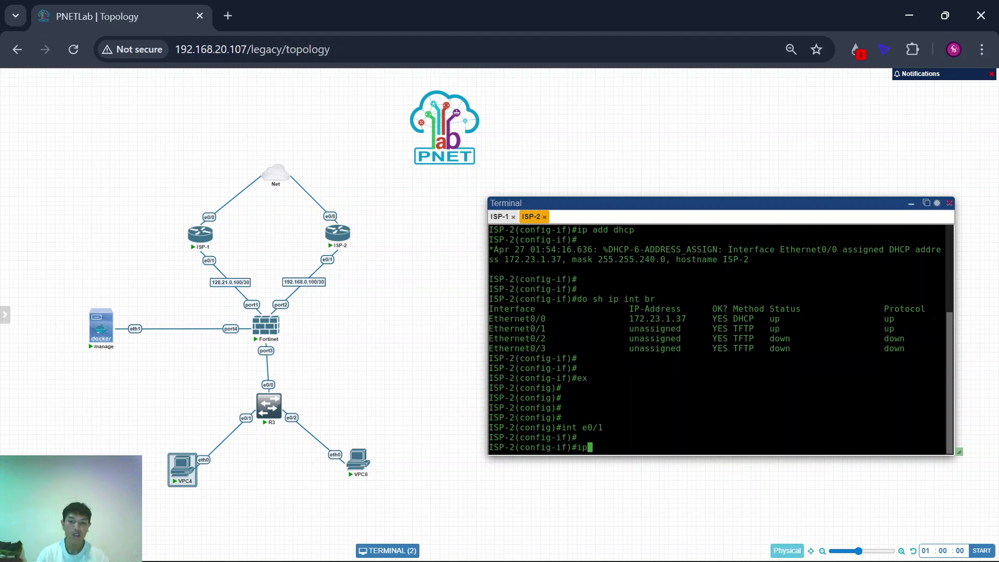
{"action": "type", "text": " add 19"}
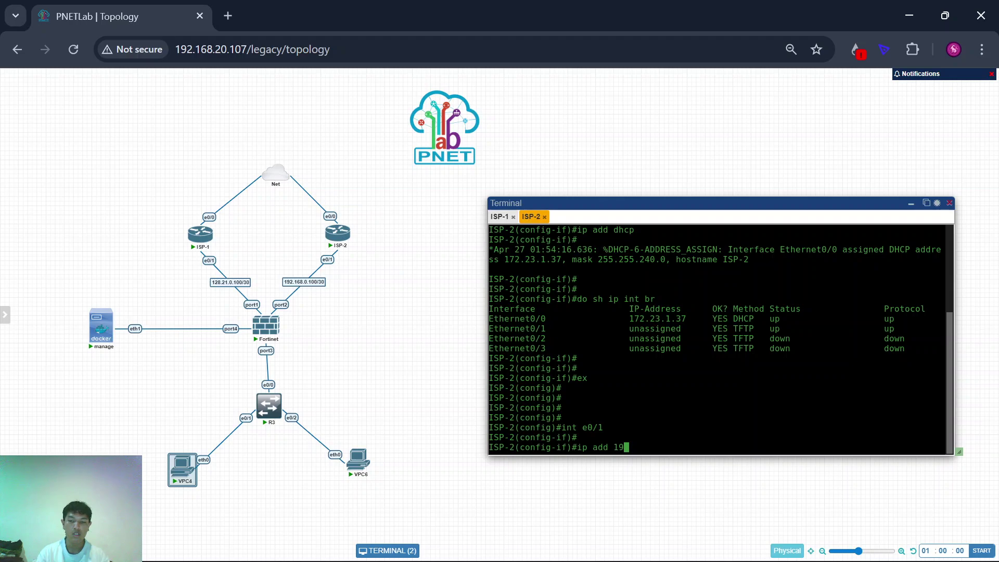
{"action": "type", "text": "8"}
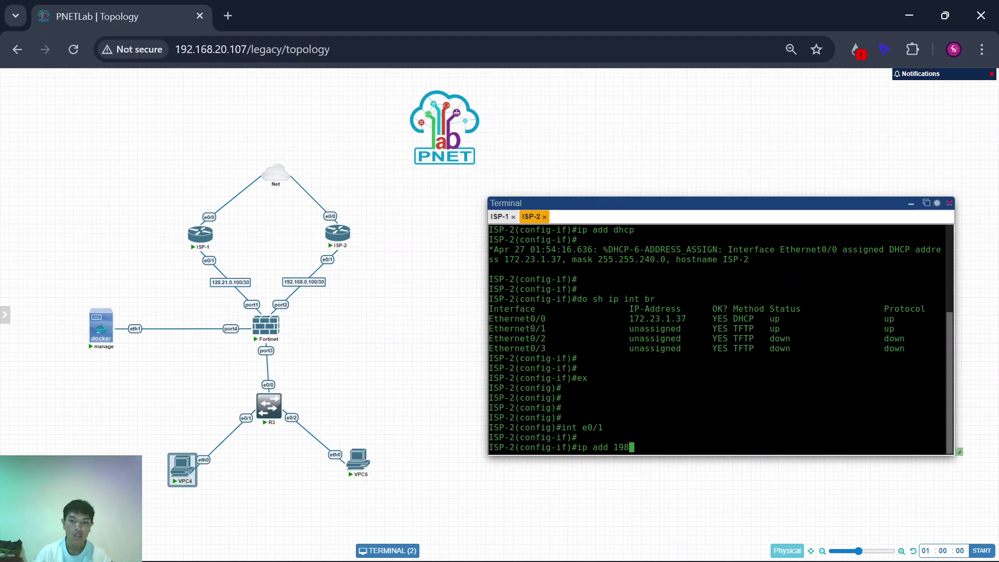
{"action": "key", "text": "BackSpace"}
{"action": "type", "text": "2.1"}
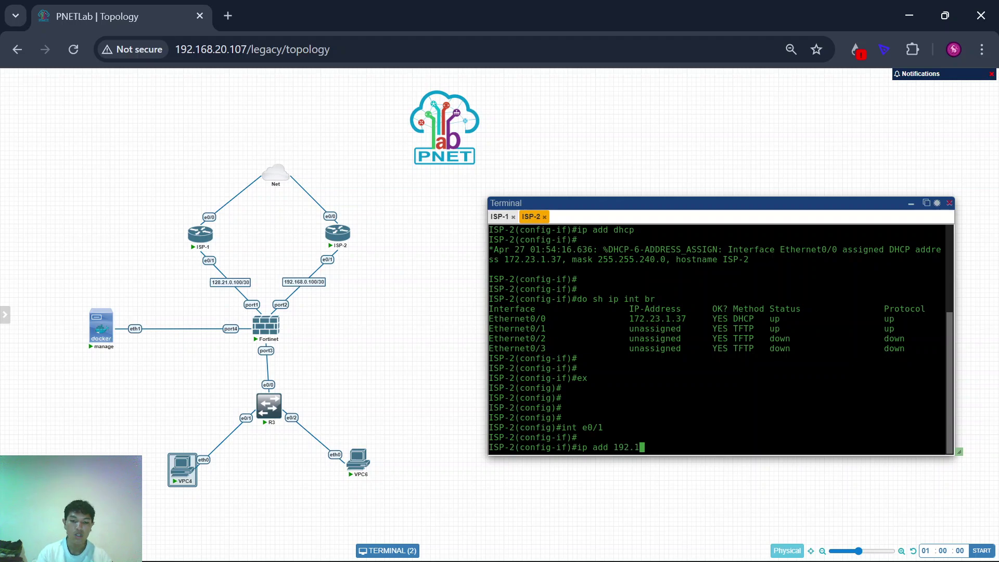
{"action": "type", "text": "68.0."}
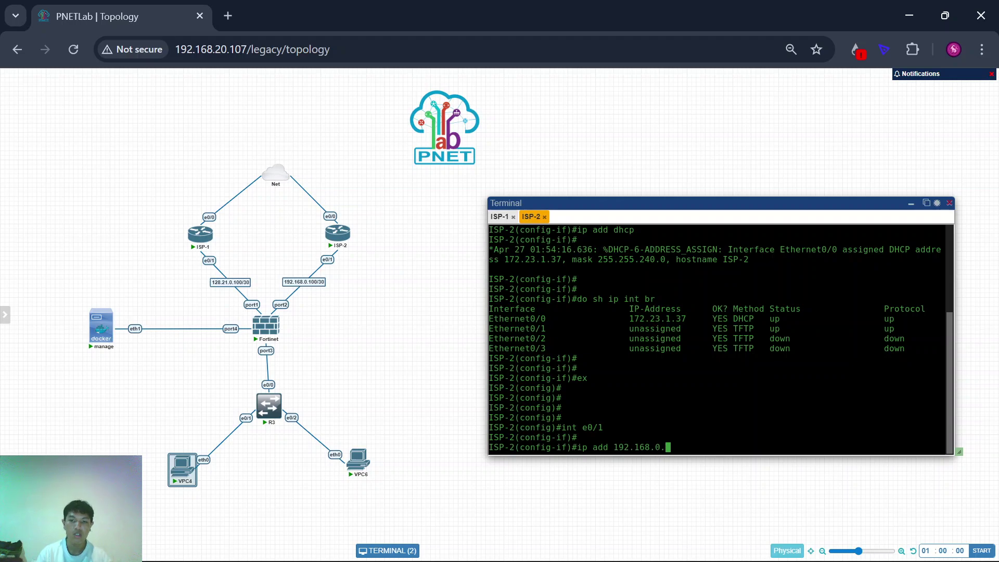
{"action": "type", "text": "101 25"}
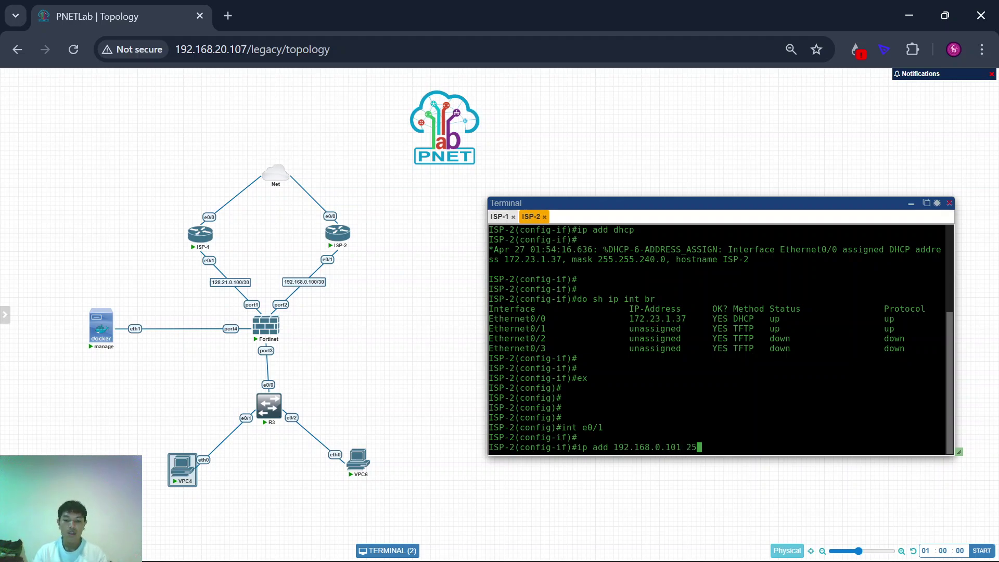
{"action": "type", "text": "5.255.255.252"}
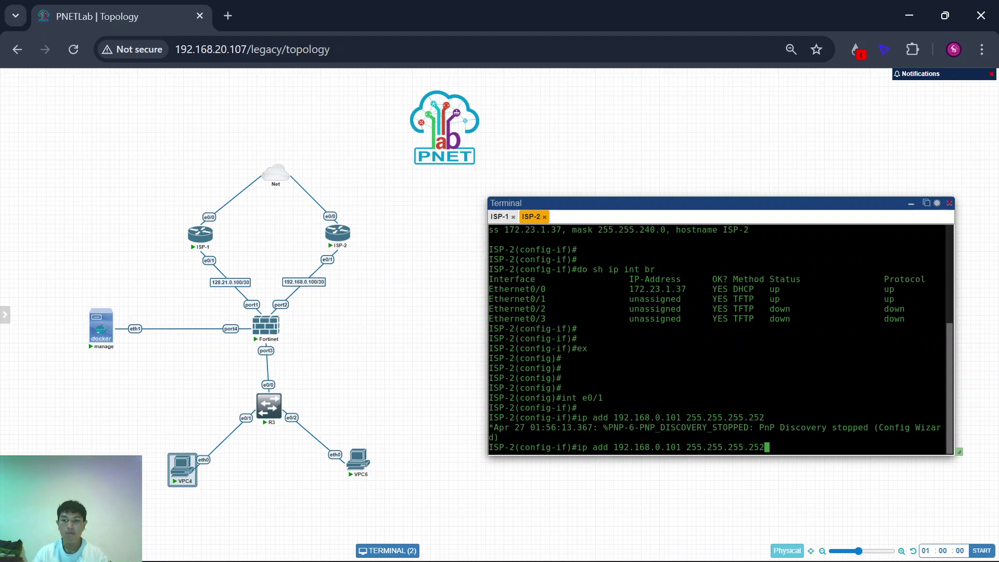
{"action": "key", "text": "Return"}
Step: Verify Ethernet0/1 addresses in ISP-2 and ISP-1 interface summaries, then open the Fortinet console
{"action": "type", "text": "ex"}
{"action": "key", "text": "Return"}
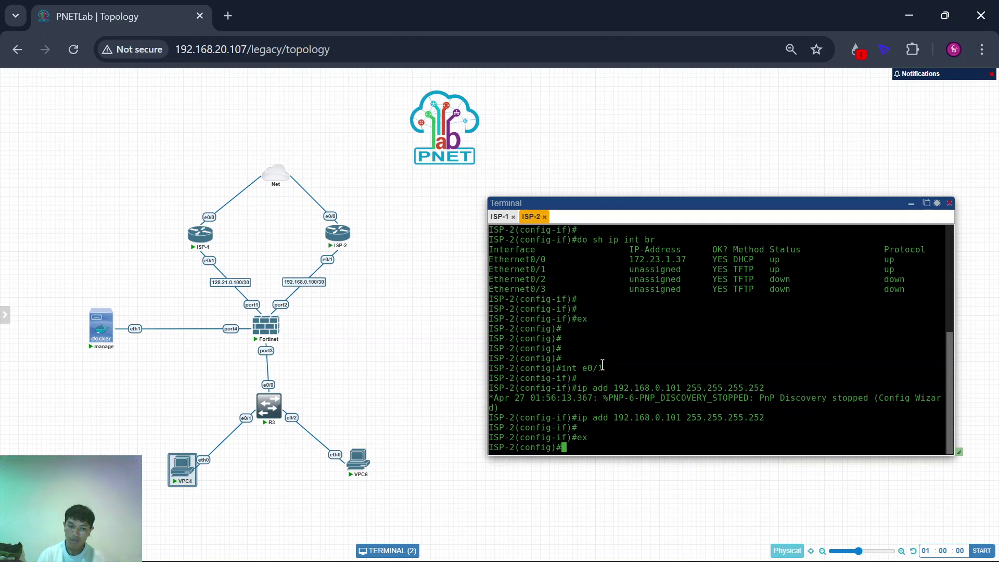
{"action": "type", "text": "do sh"}
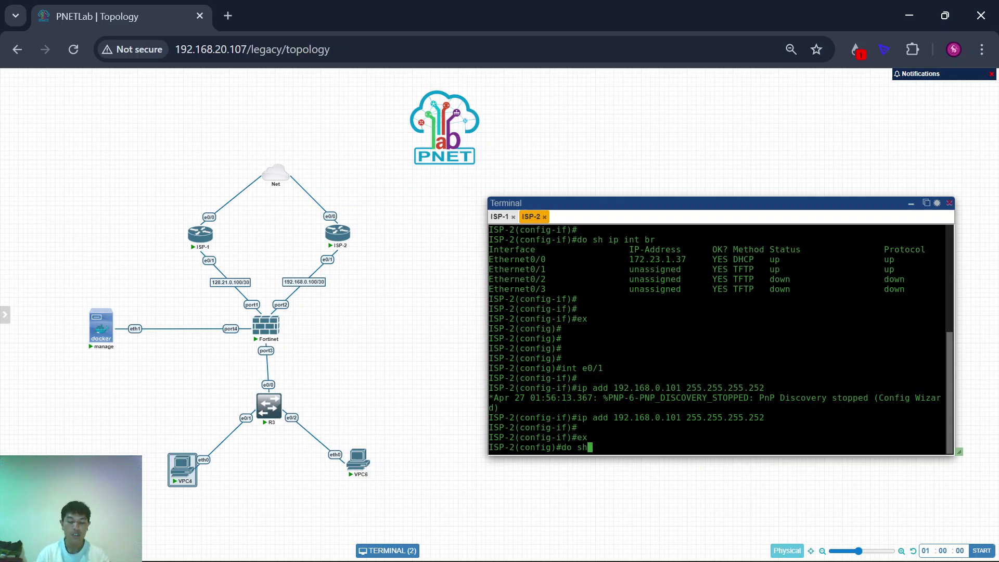
{"action": "type", "text": " i"}
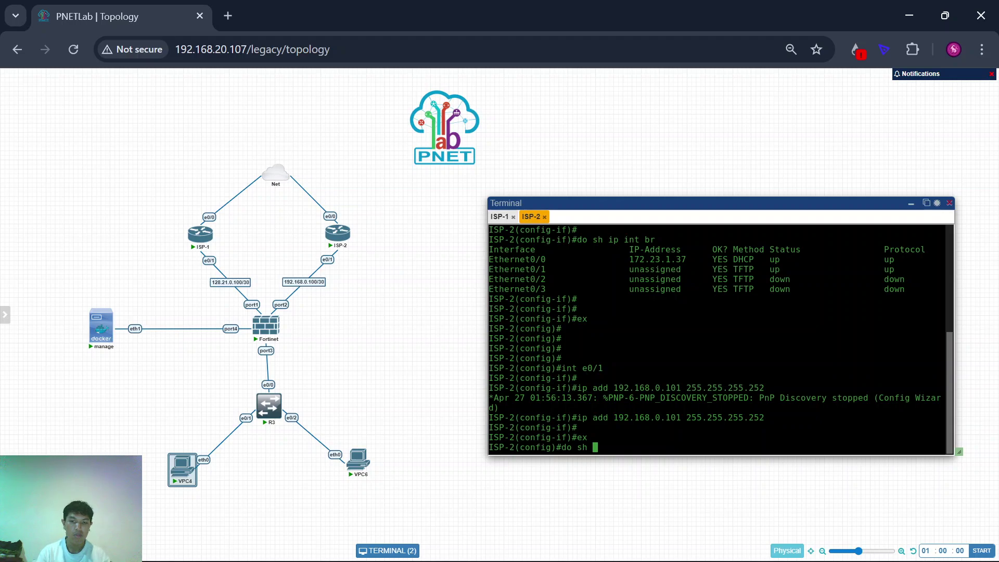
{"action": "type", "text": "p int br"}
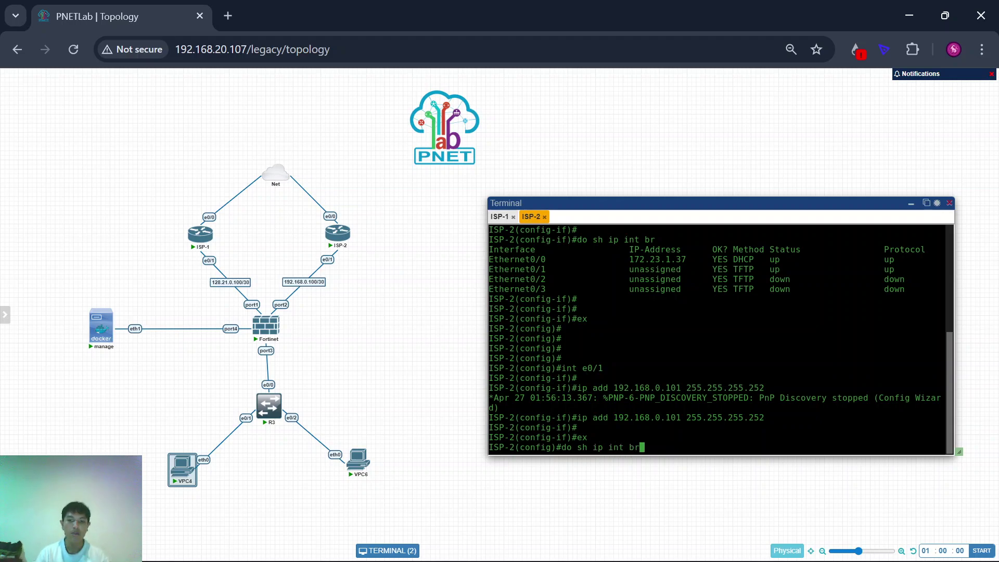
{"action": "key", "text": "Return"}
{"action": "key", "text": "Return"}
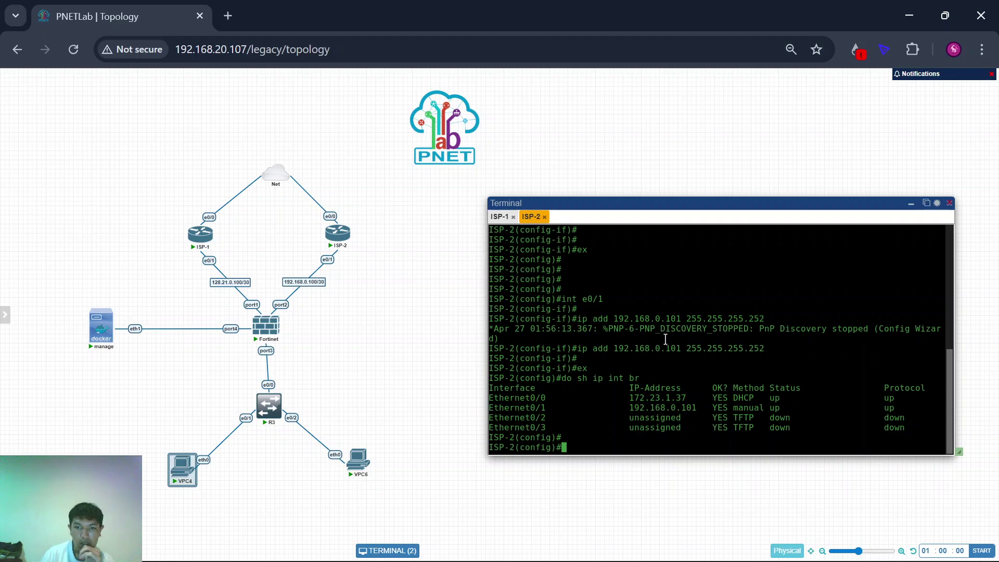
{"action": "left_click", "coordinate": [505, 218]}
{"action": "key", "text": "Return"}
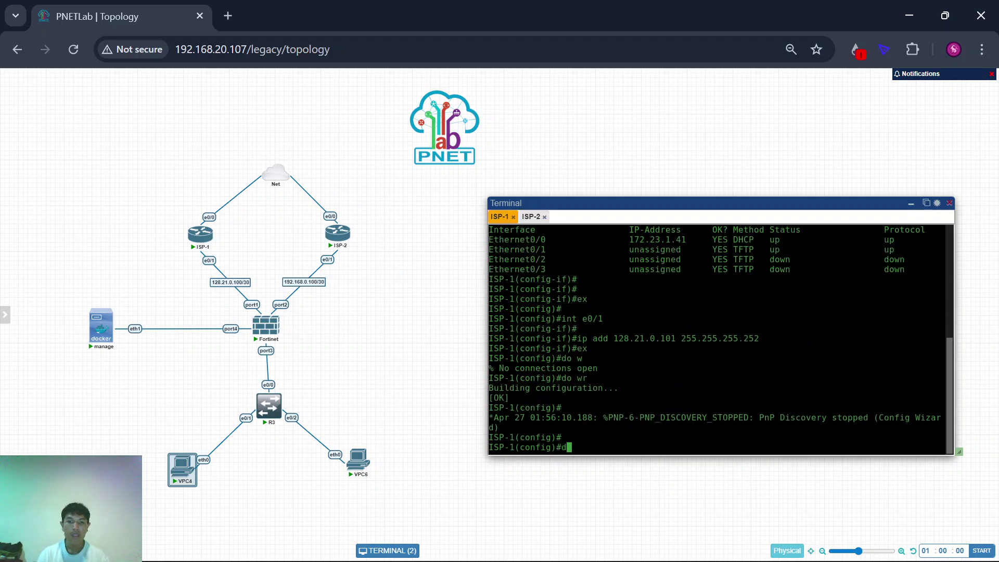
{"action": "type", "text": "do sh ip int br"}
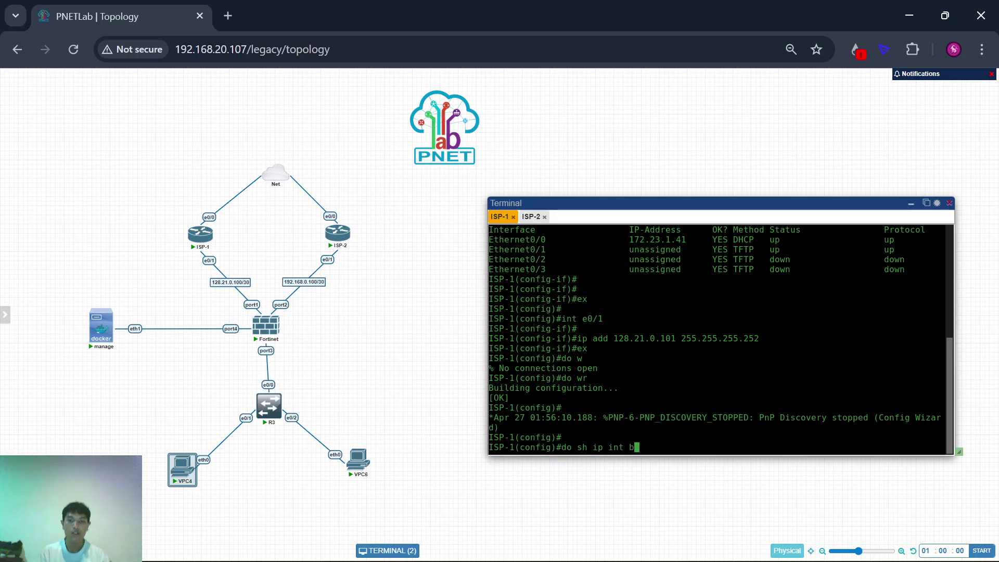
{"action": "key", "text": "Return"}
{"action": "key", "text": "Return"}
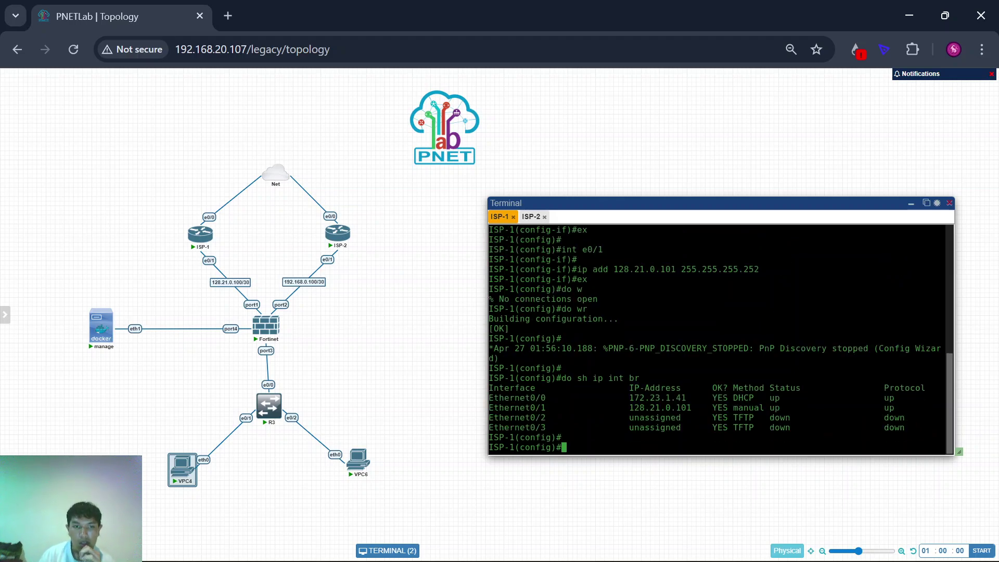
{"action": "left_click", "coordinate": [267, 332]}
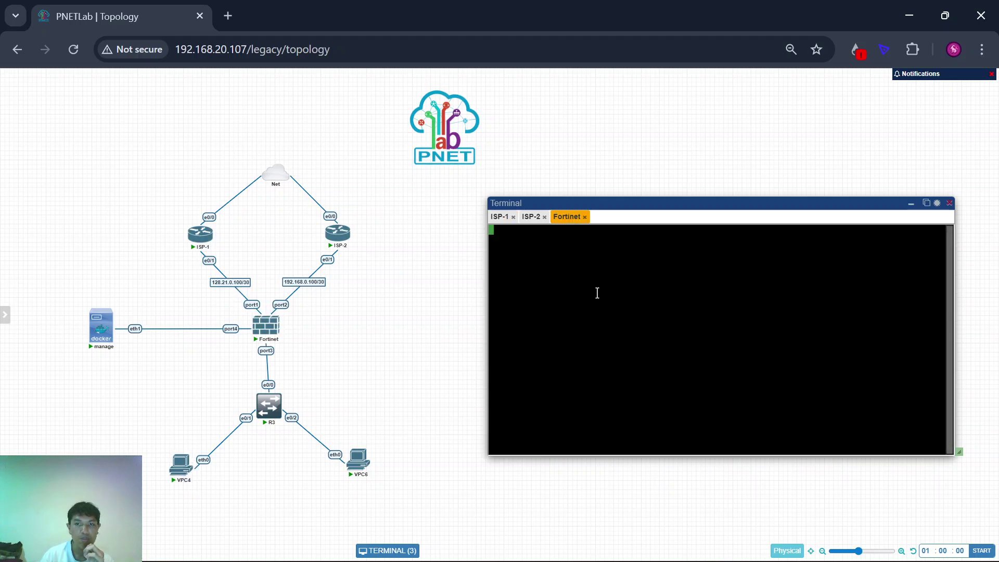
Step: Log in to the FortiGate console as admin, succeeding on the third attempt
{"action": "key", "text": "Return"}
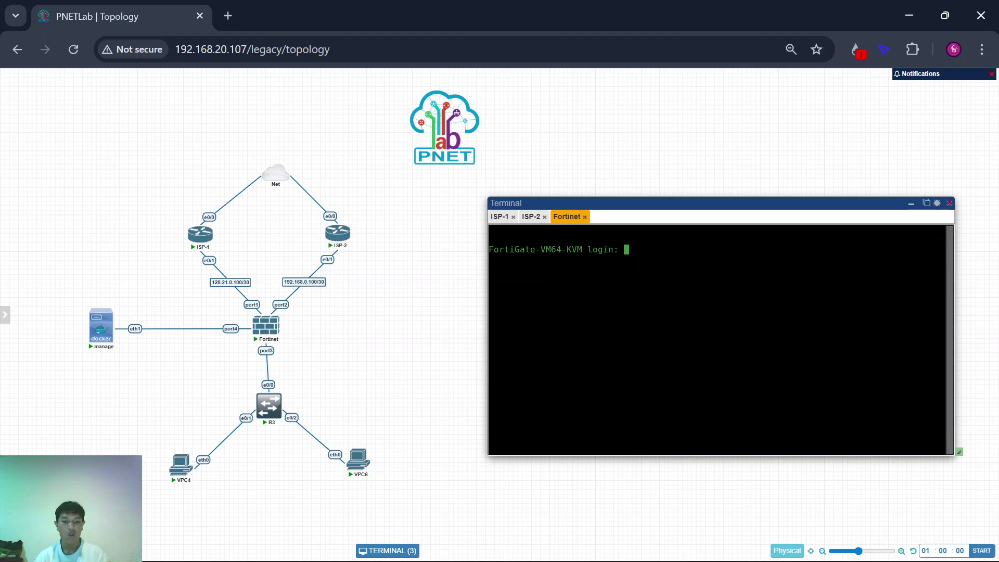
{"action": "type", "text": "admin"}
{"action": "key", "text": "Return"}
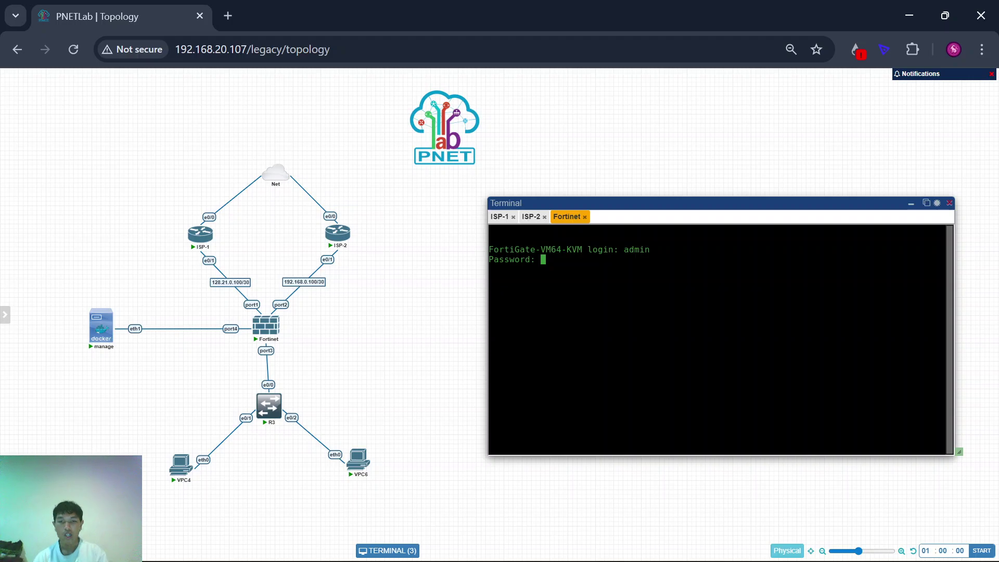
{"action": "key", "text": "Return"}
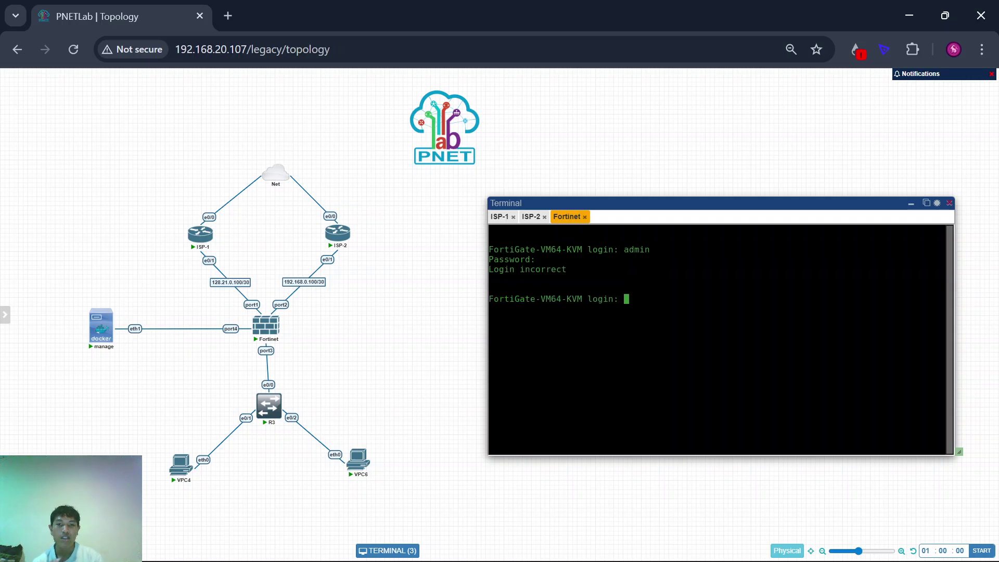
{"action": "type", "text": "admin"}
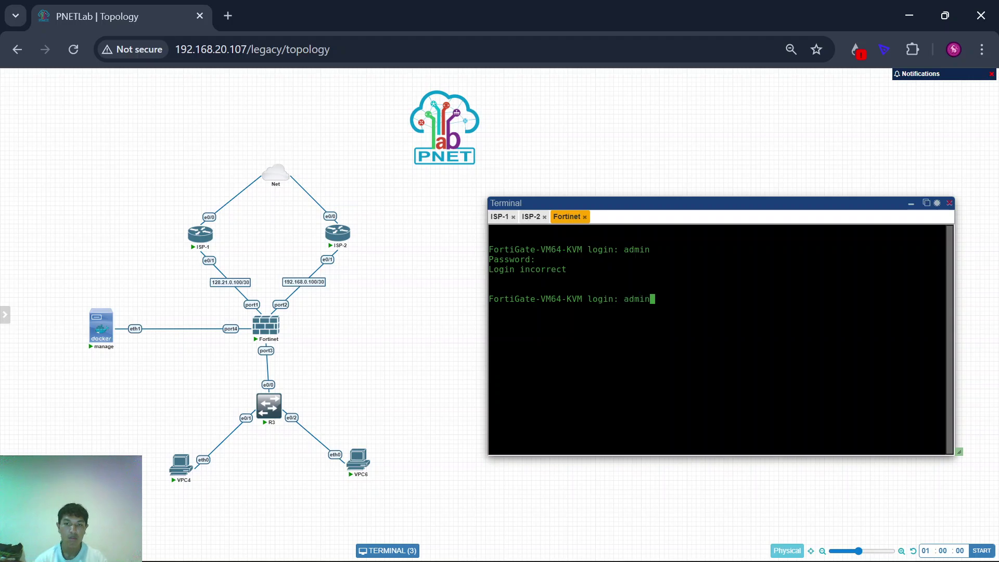
{"action": "key", "text": "Return"}
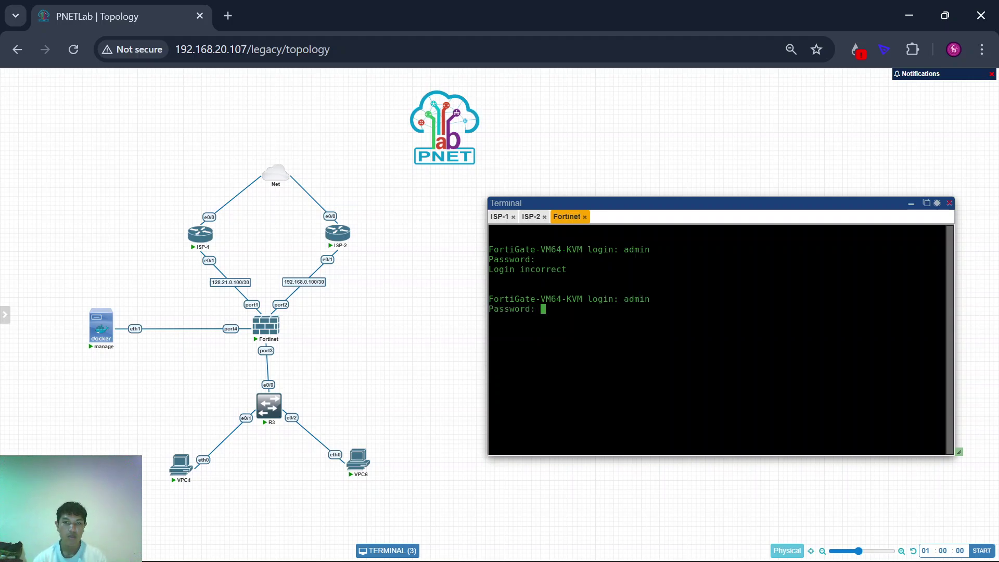
{"action": "key", "text": "Return"}
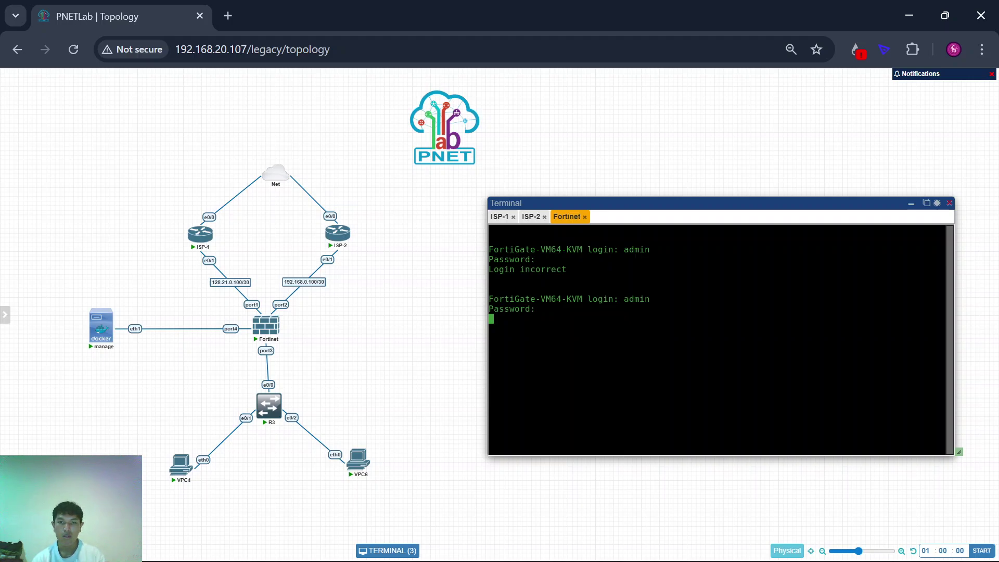
{"action": "type", "text": "admin"}
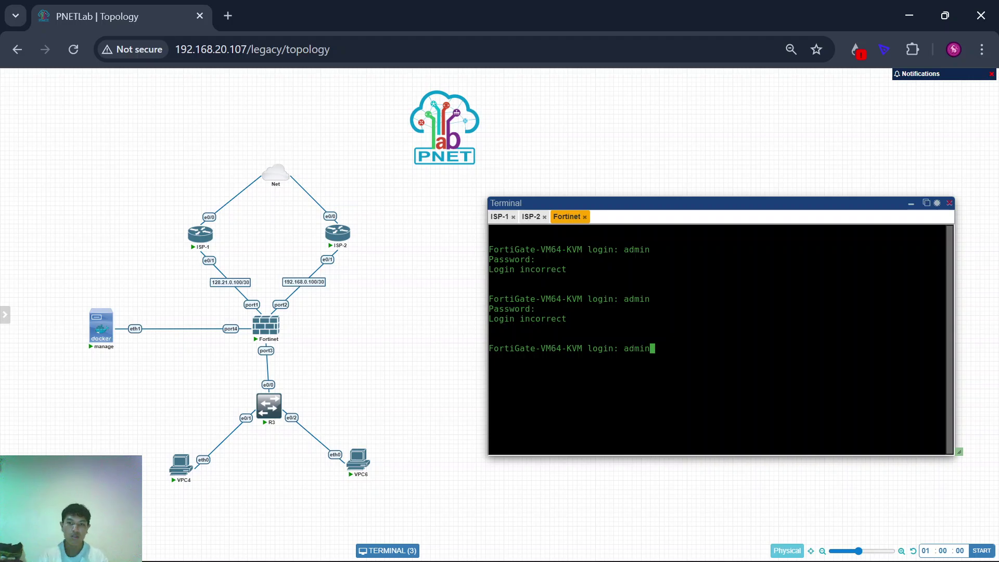
{"action": "key", "text": "Return"}
{"action": "key", "text": "Return"}
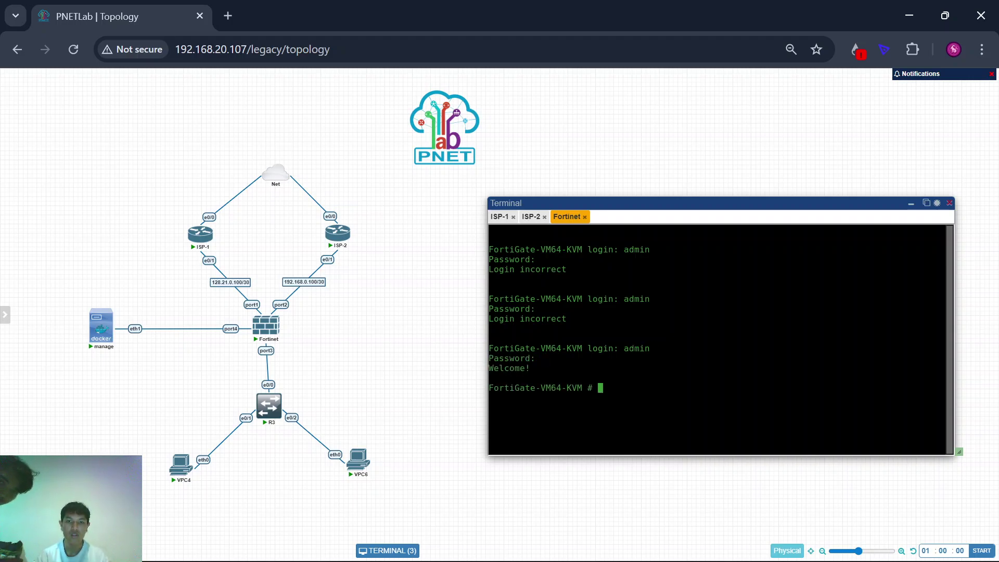
{"action": "key", "text": "Return"}
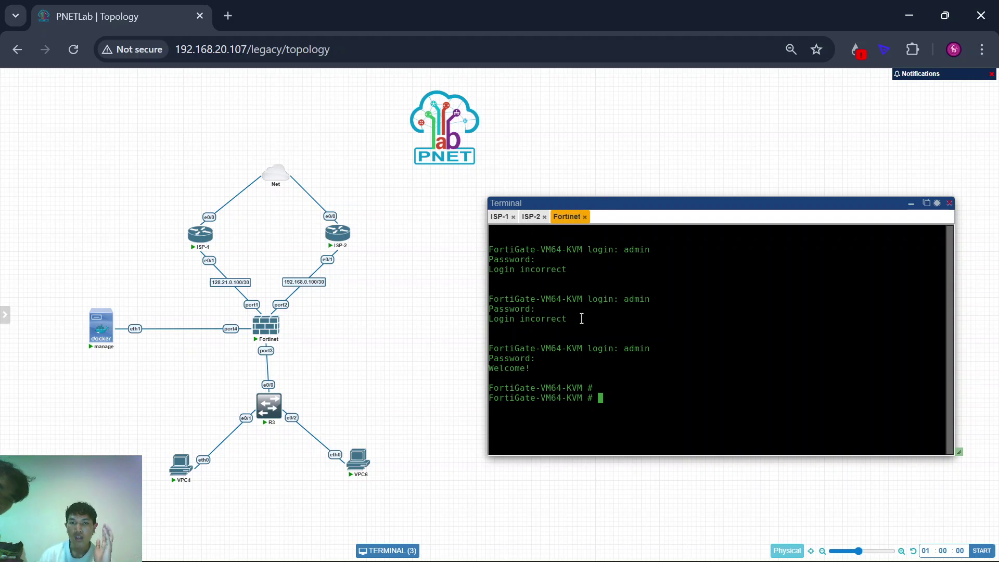
Step: Enter FortiGate system interface configuration with 'conf system int'
{"action": "left_click_drag", "start_coordinate": [489, 259], "coordinate": [603, 263]}
{"action": "left_click", "coordinate": [605, 264]}
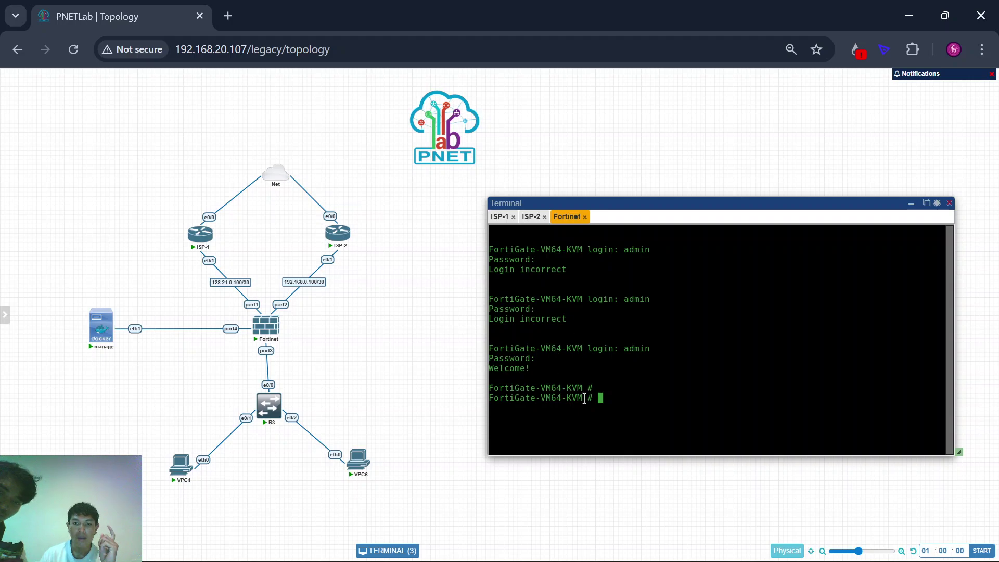
{"action": "key", "text": "Return"}
{"action": "key", "text": "Return"}
{"action": "key", "text": "Return"}
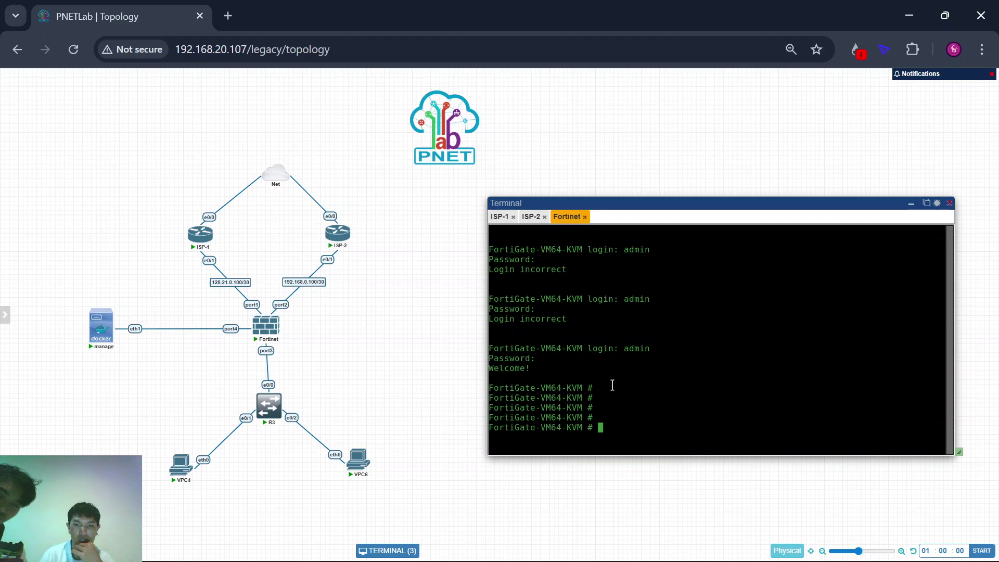
{"action": "key", "text": "Return"}
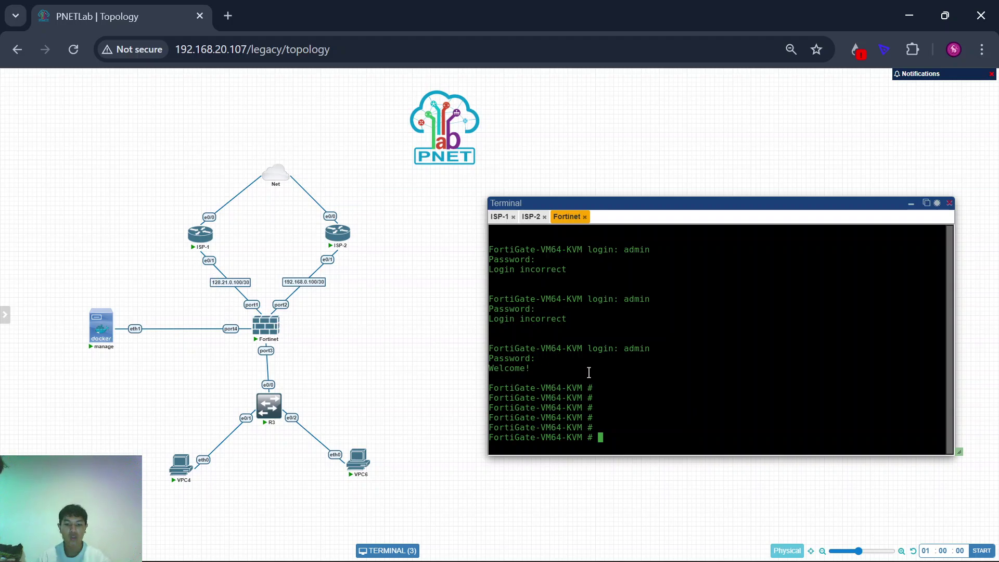
{"action": "type", "text": "conf s"}
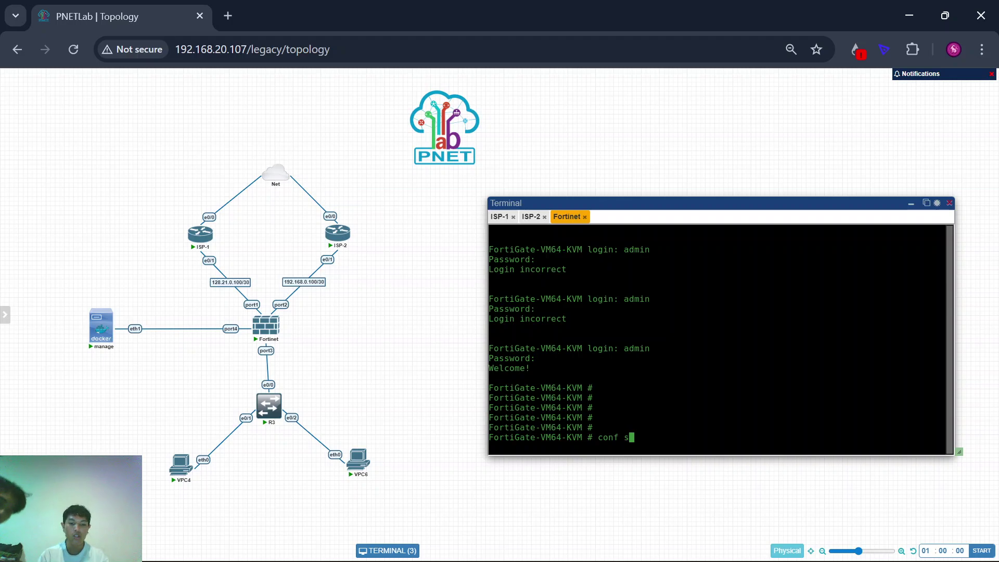
{"action": "type", "text": "ystem int"}
{"action": "key", "text": "Return"}
{"action": "key", "text": "Return"}
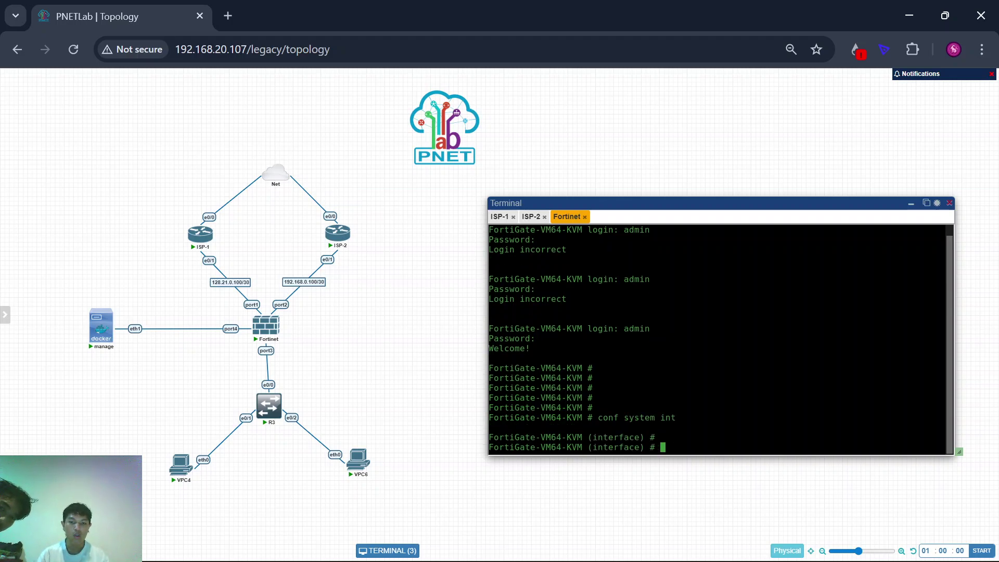
Step: Start editing FortiGate port1 and set its addressing mode to static
{"action": "type", "text": "d"}
{"action": "type", "text": "dit port1"}
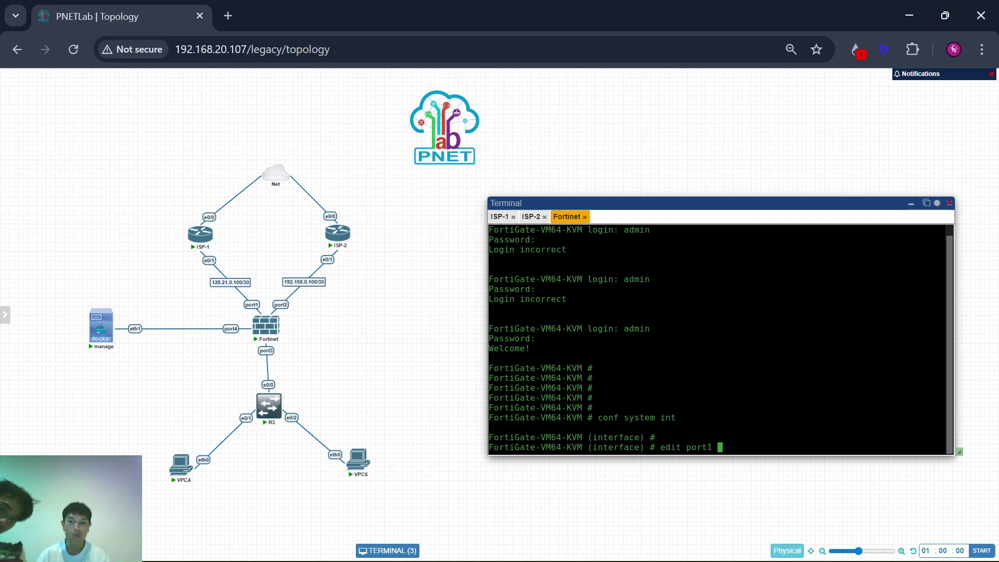
{"action": "key", "text": "Return"}
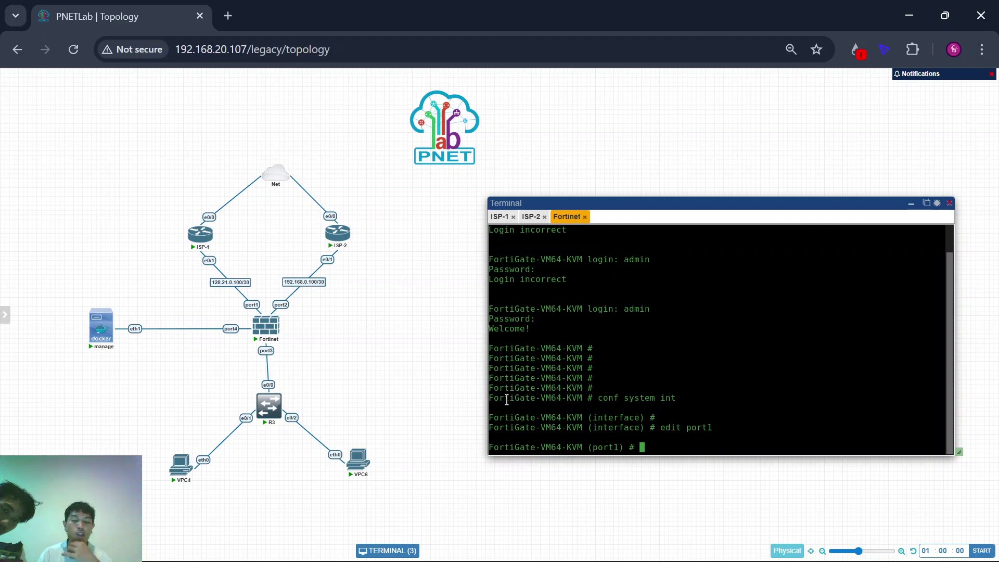
{"action": "scroll", "coordinate": [212, 312], "scroll_direction": "up", "scroll_amount": 2}
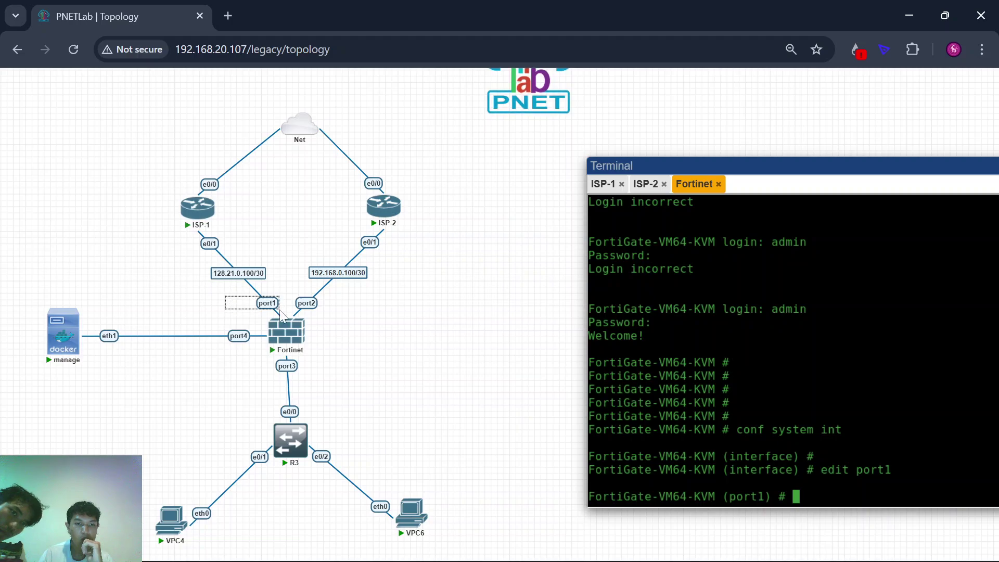
{"action": "scroll", "coordinate": [495, 351], "scroll_direction": "down", "scroll_amount": 2}
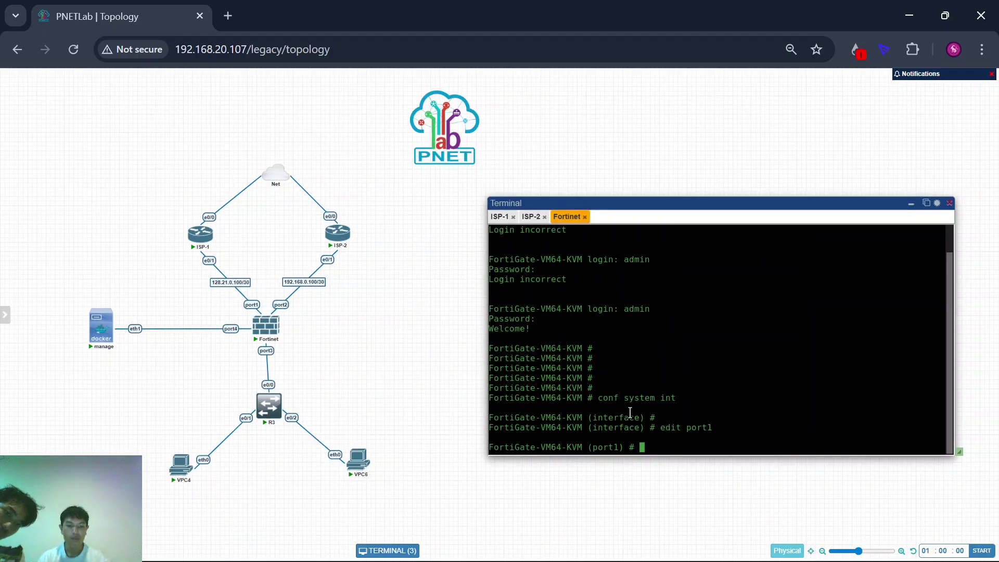
{"action": "key", "text": "Return"}
{"action": "type", "text": "set mode e"}
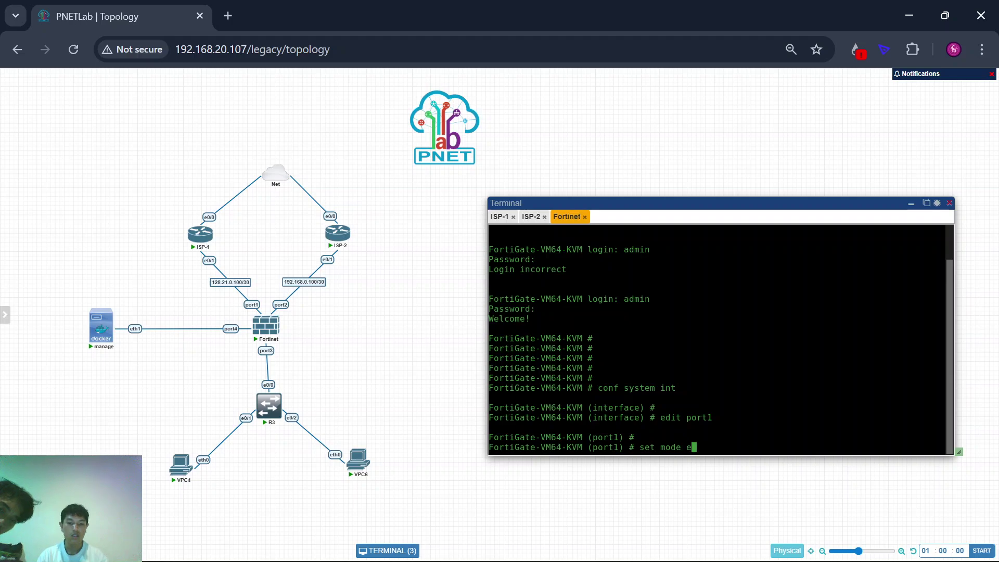
{"action": "key", "text": "BackSpace"}
{"action": "type", "text": "static"}
{"action": "key", "text": "Return"}
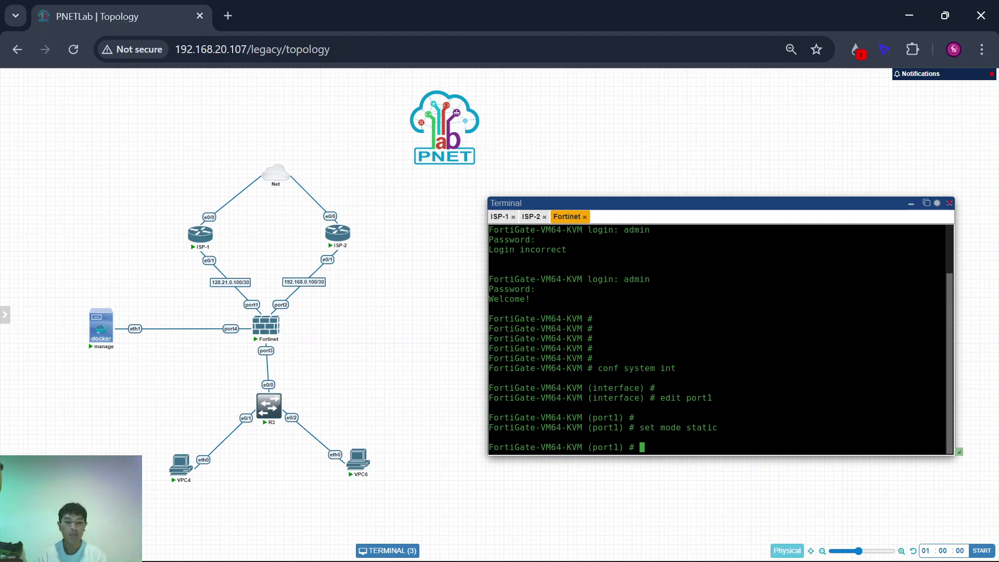
Step: Give port1 IP 128.21.0.102/30, allow http, https, telnet, ssh, ping, then 'next'
{"action": "type", "text": "set"}
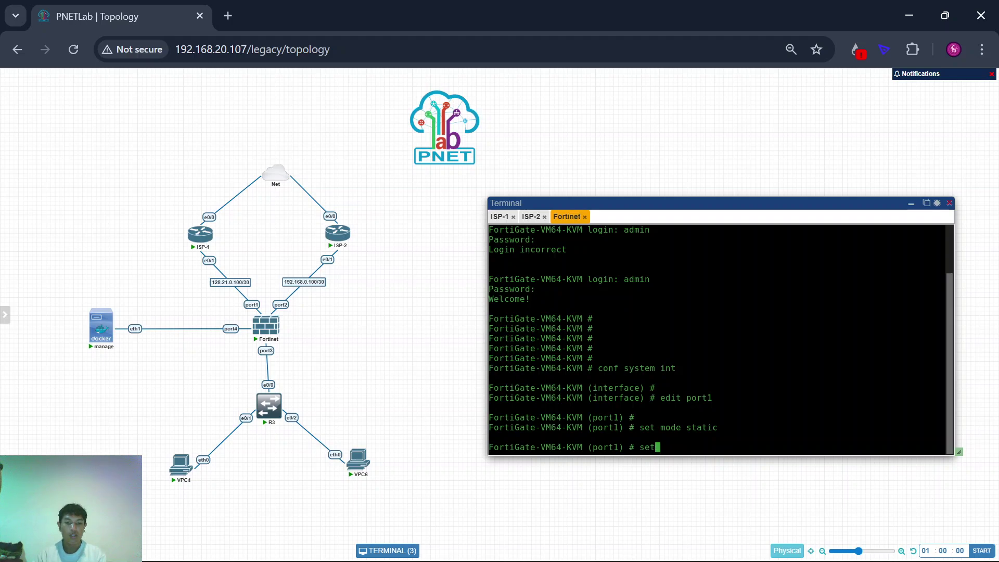
{"action": "type", "text": " ip 1"}
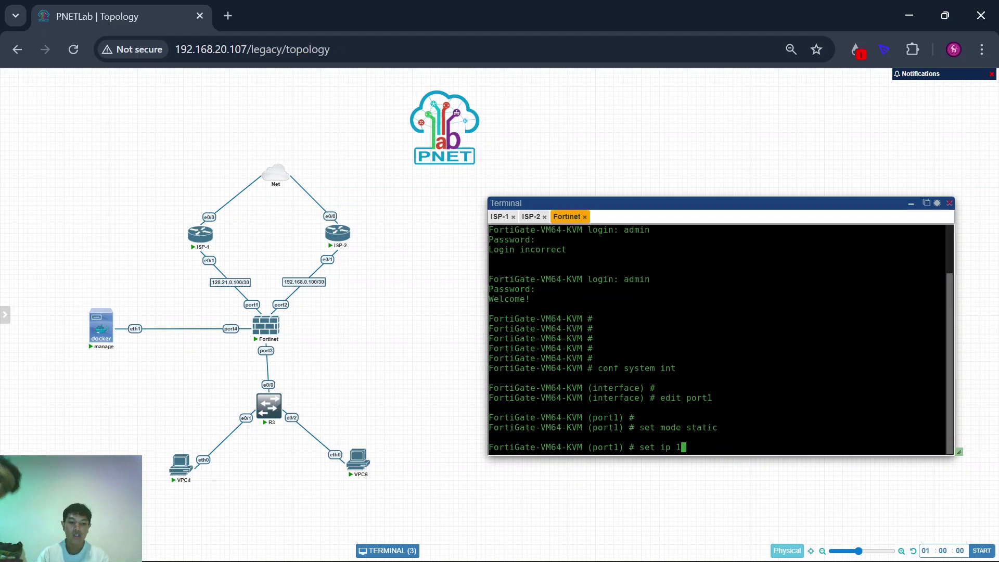
{"action": "type", "text": "28"}
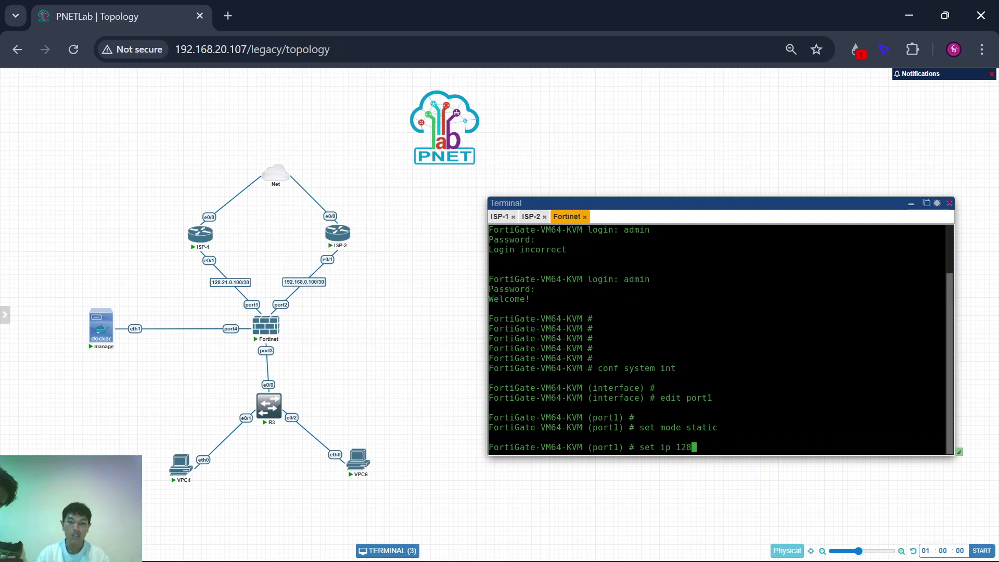
{"action": "type", "text": ".21.0"}
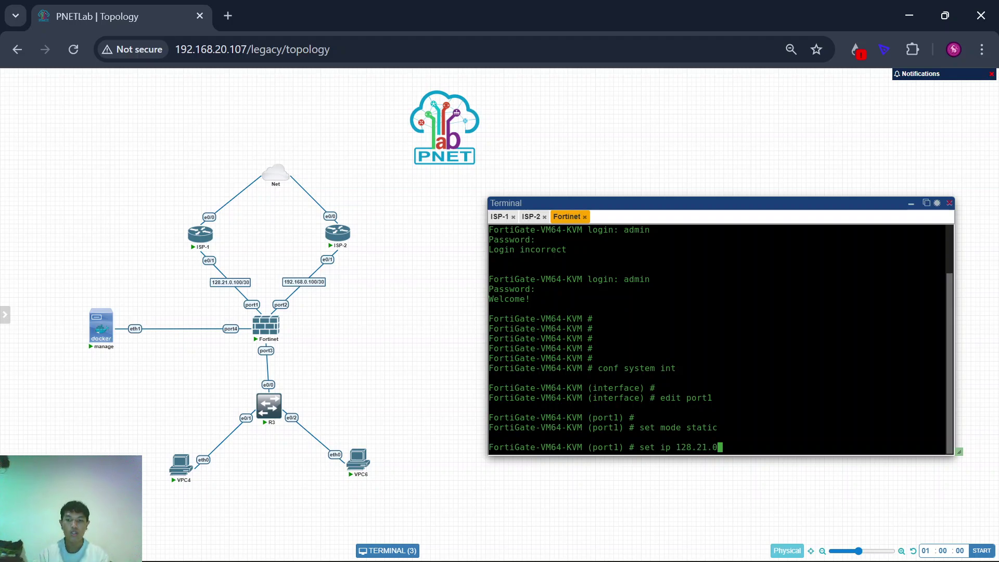
{"action": "type", "text": ".102"}
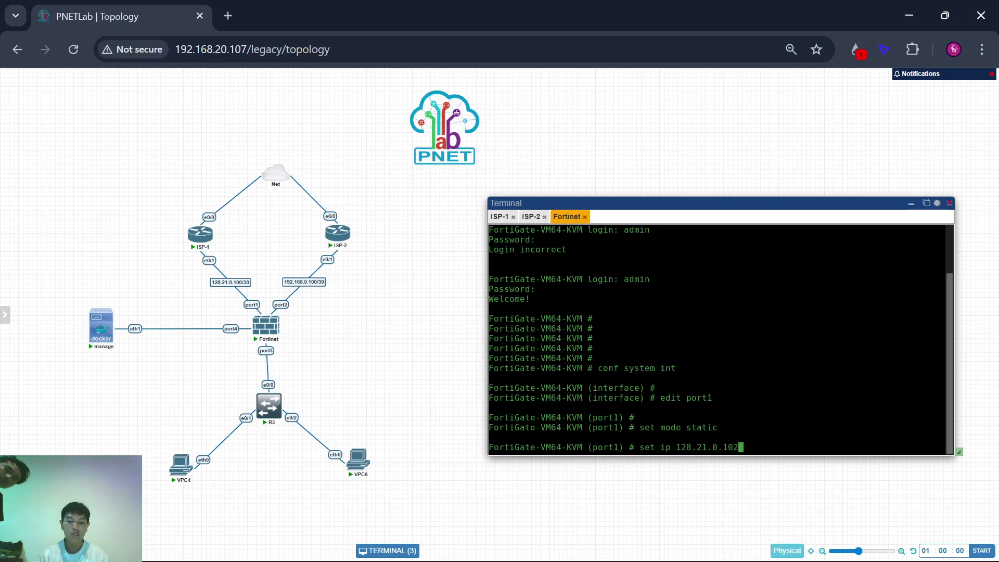
{"action": "type", "text": "/30"}
{"action": "key", "text": "Return"}
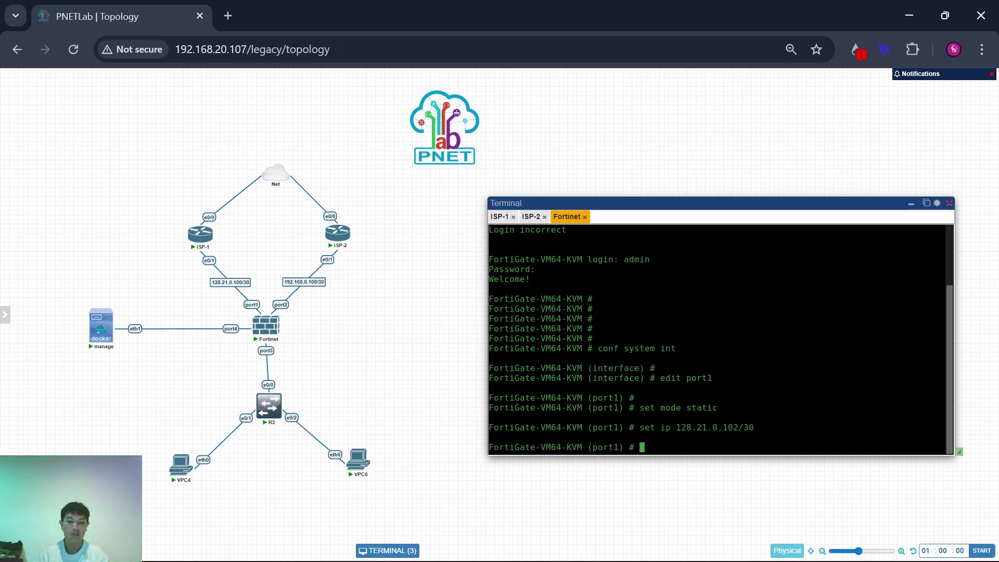
{"action": "type", "text": "set allowaccess "}
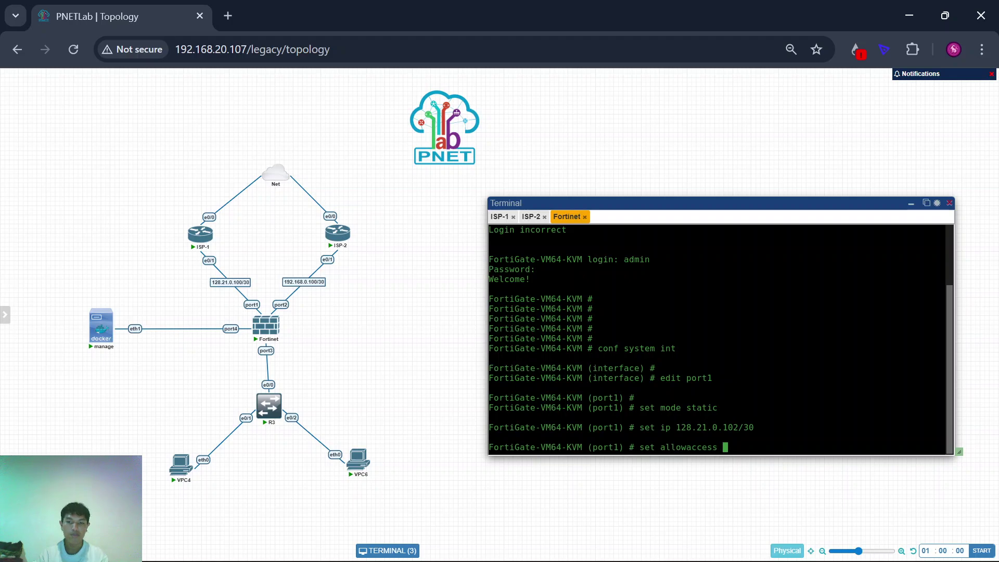
{"action": "type", "text": "http http"}
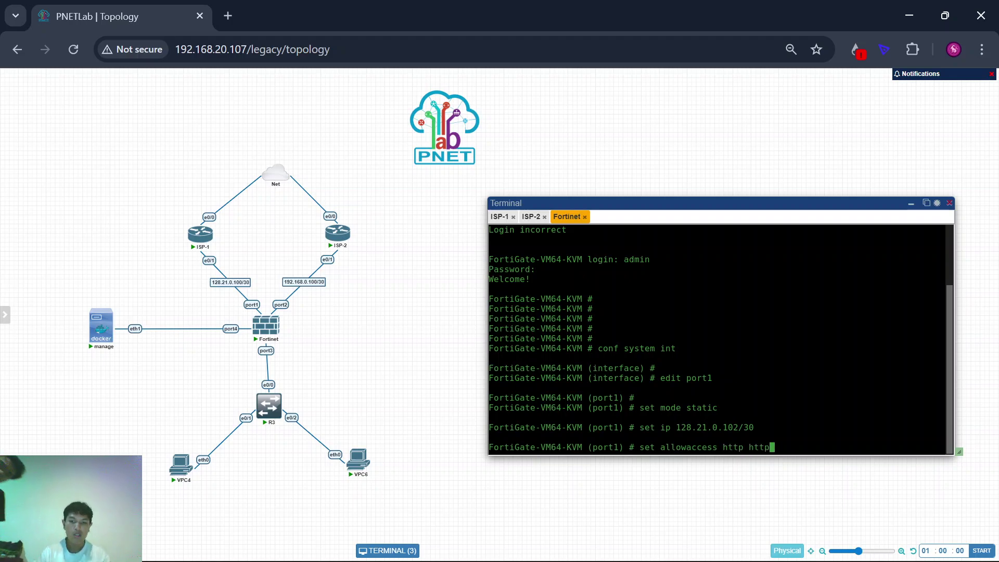
{"action": "type", "text": "s tel"}
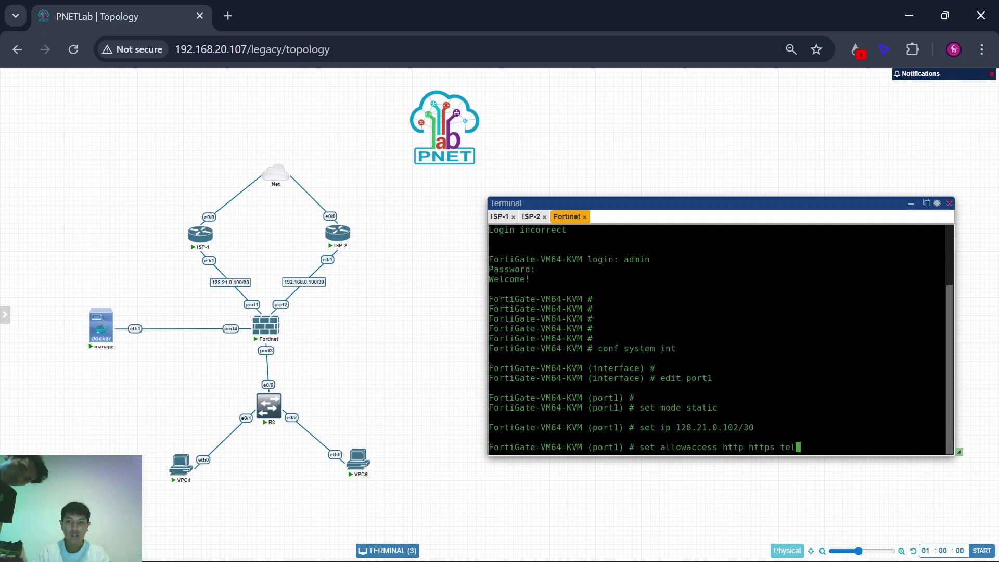
{"action": "type", "text": "net ssh ping"}
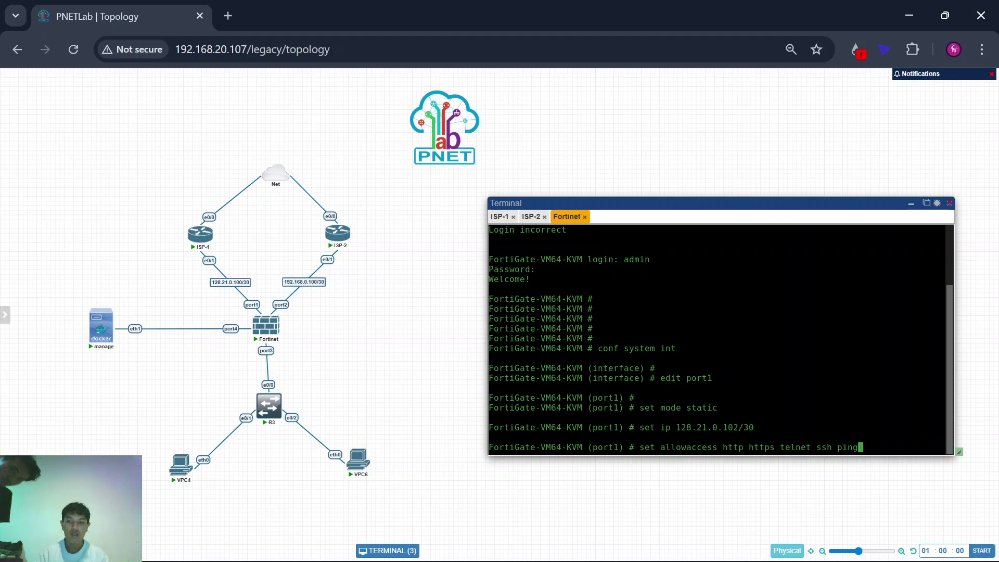
{"action": "key", "text": "Return"}
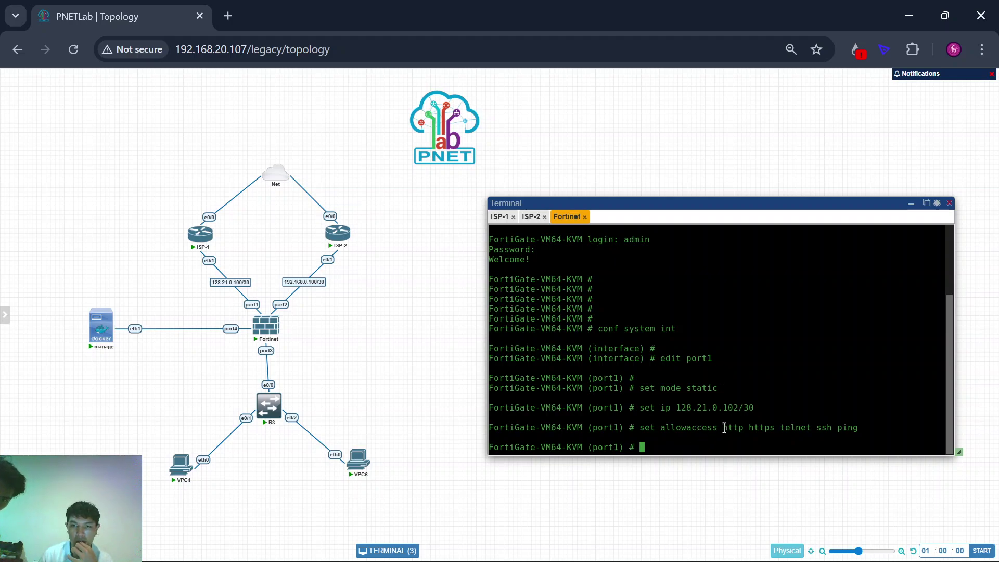
{"action": "left_click_drag", "start_coordinate": [719, 426], "coordinate": [863, 439]}
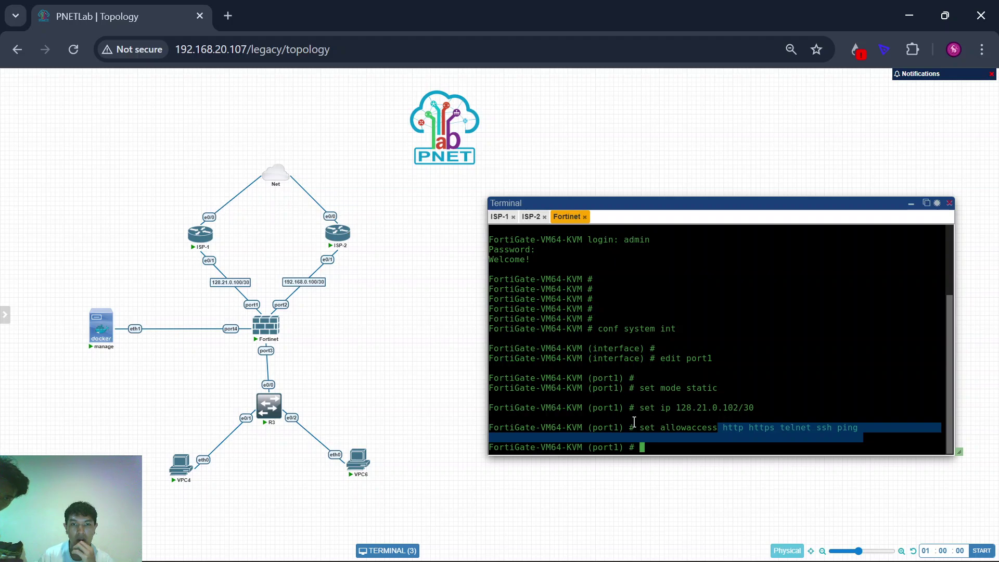
{"action": "left_click", "coordinate": [657, 419]}
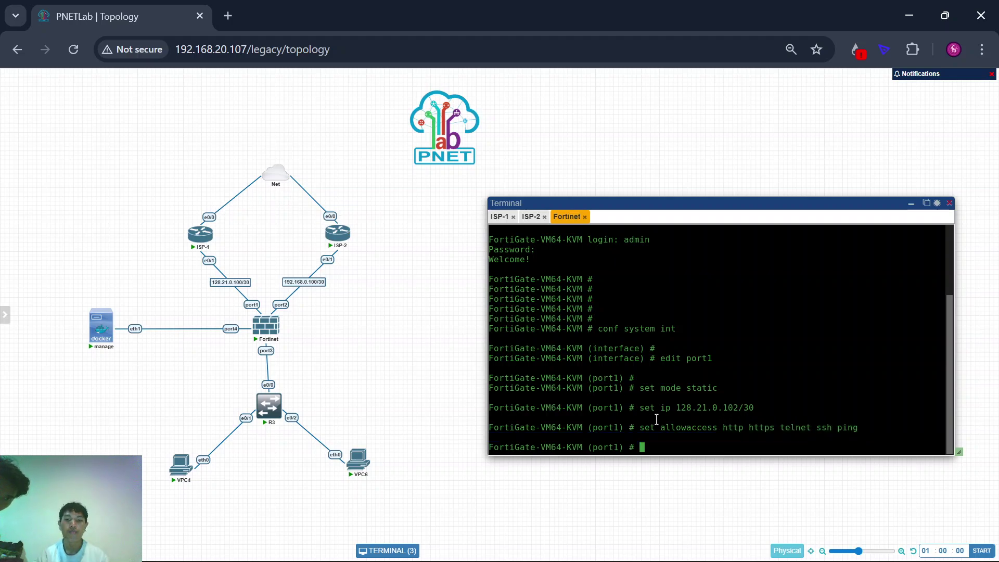
{"action": "key", "text": "Return"}
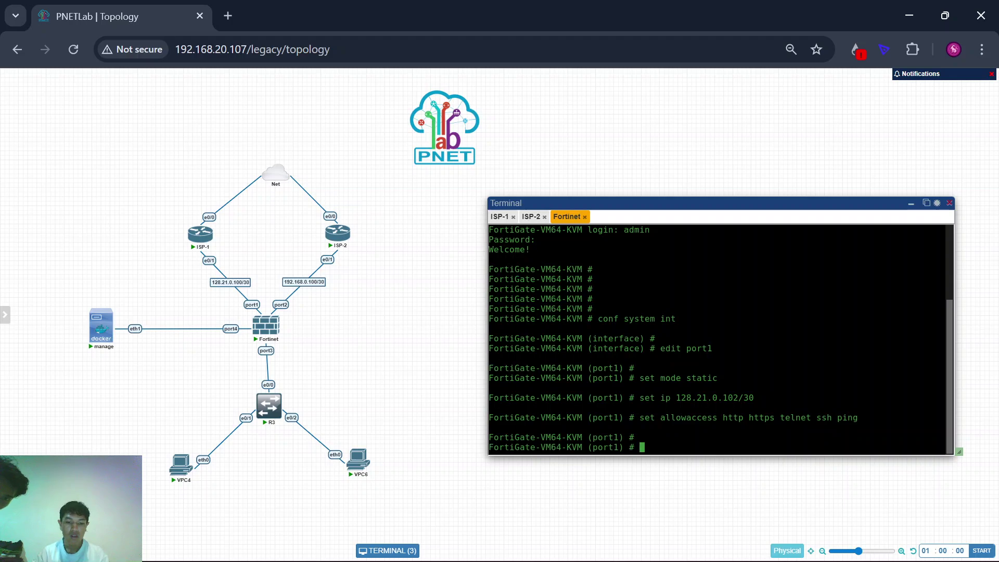
{"action": "type", "text": "next"}
{"action": "key", "text": "Return"}
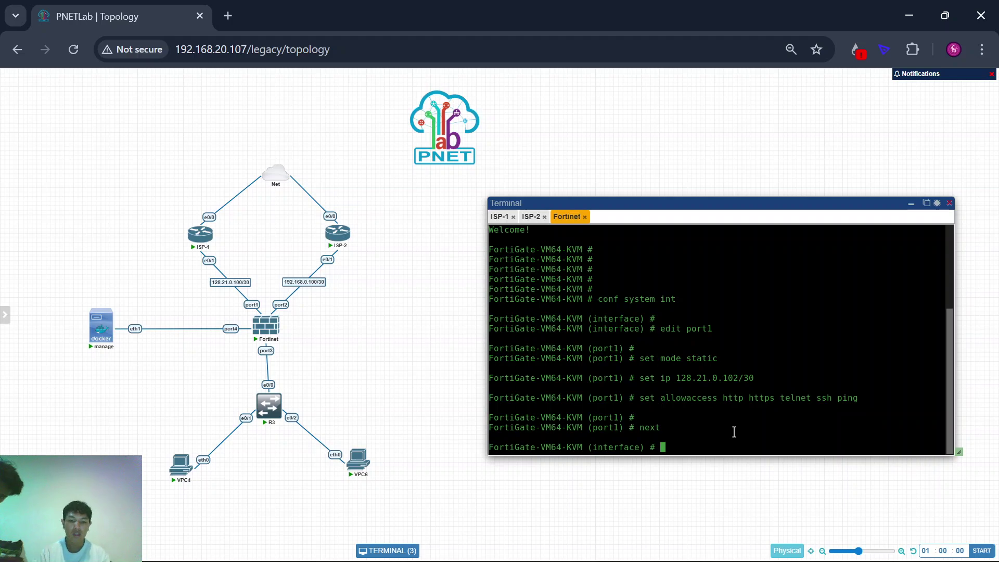
Step: Edit port2 to use static mode with IP 192.168.0.102/30
{"action": "type", "text": "edit p"}
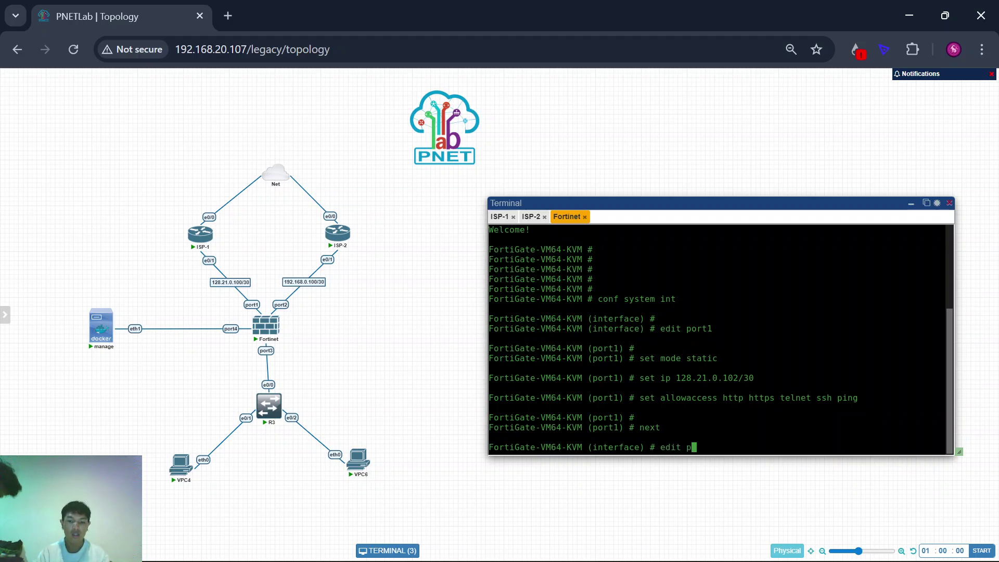
{"action": "type", "text": "ort2"}
{"action": "key", "text": "Return"}
{"action": "key", "text": "Return"}
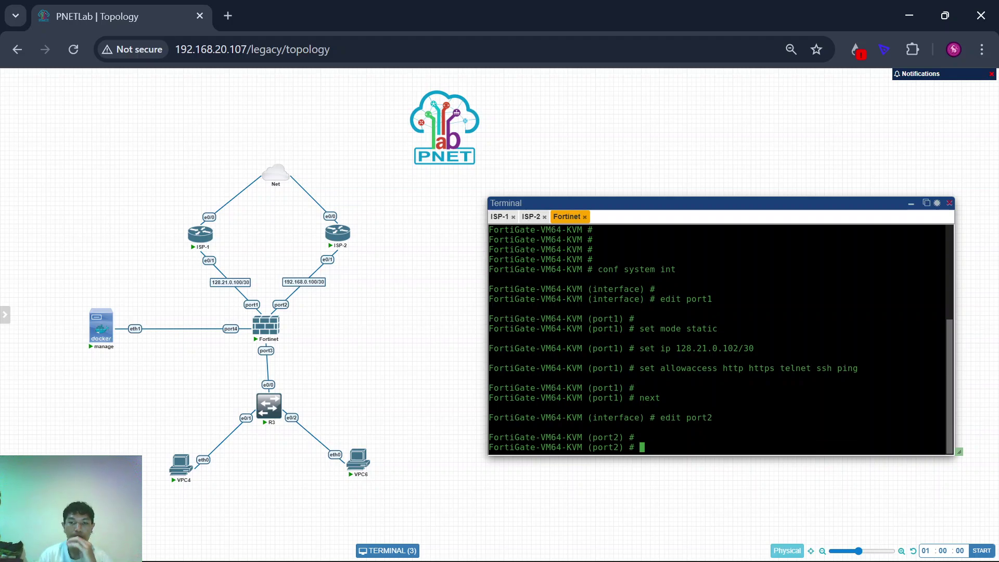
{"action": "type", "text": "set"}
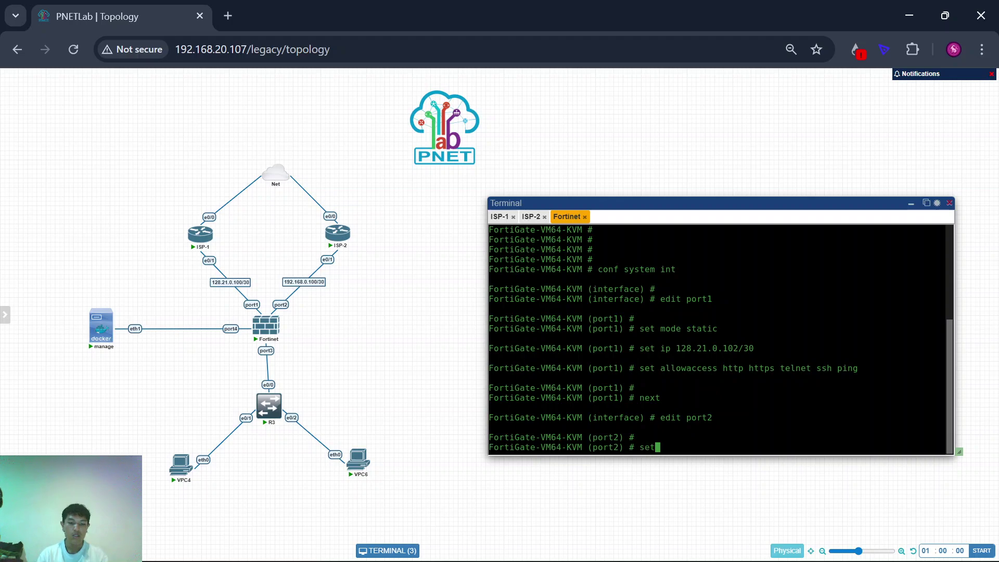
{"action": "type", "text": " mode static"}
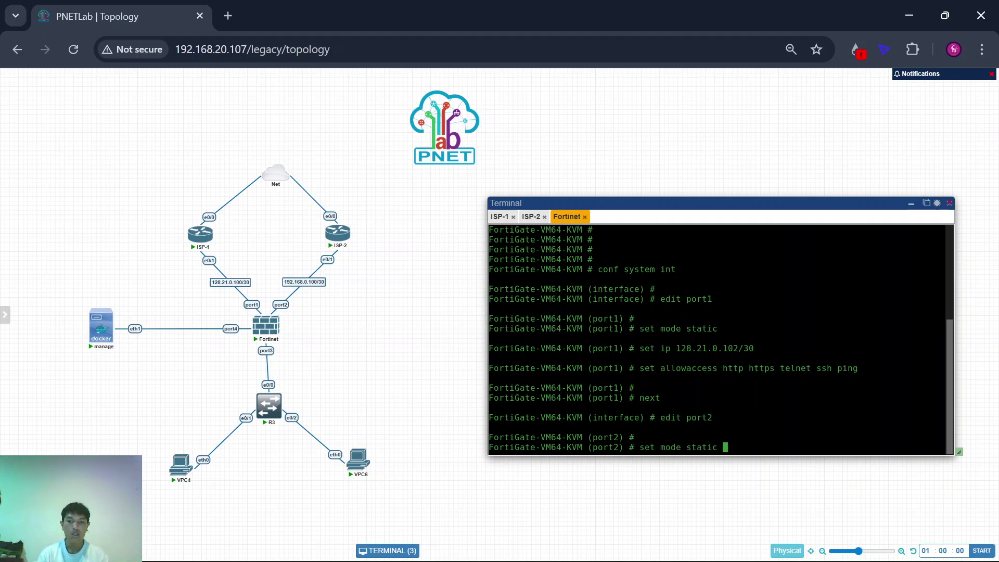
{"action": "key", "text": "Return"}
{"action": "type", "text": "set"}
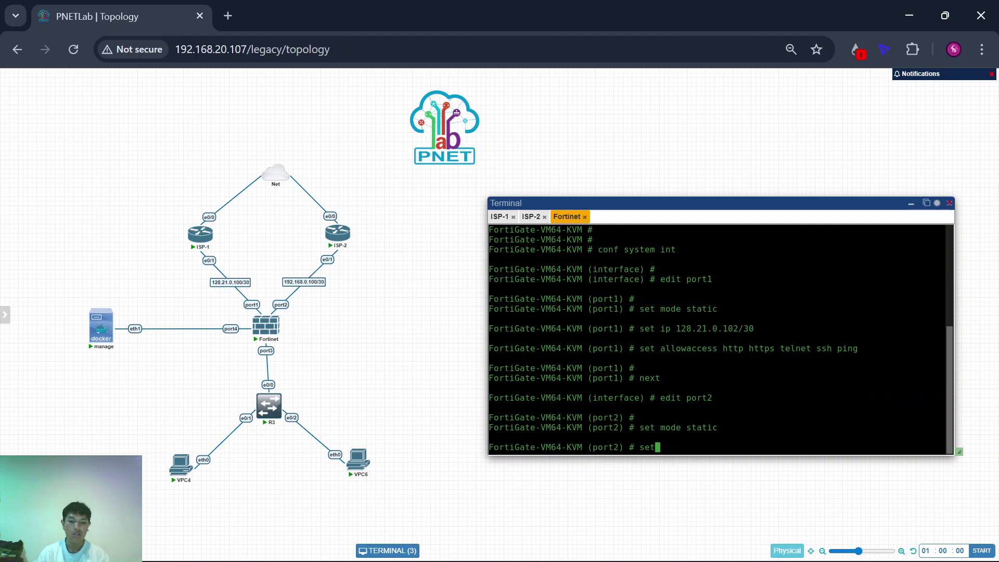
{"action": "type", "text": " ip 192."}
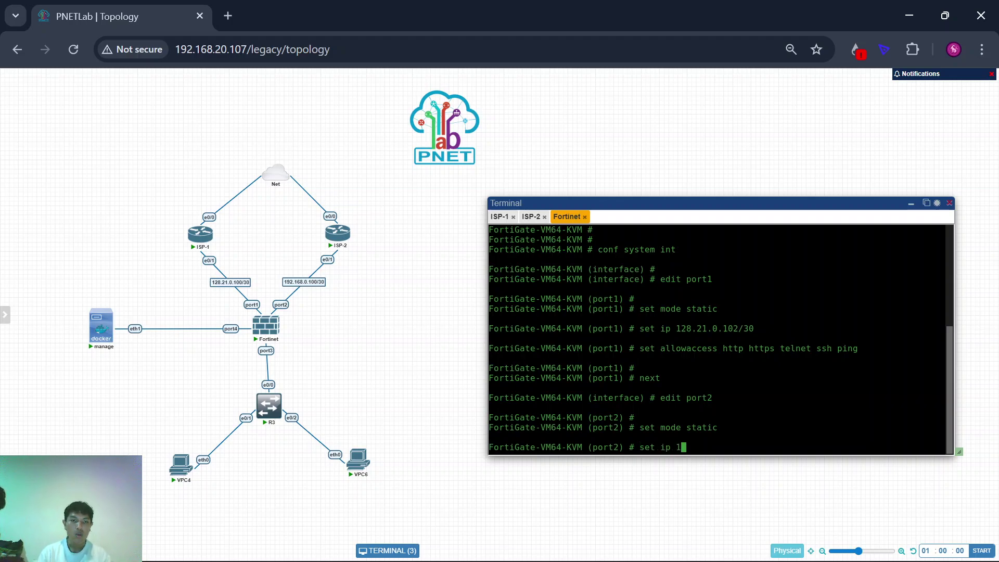
{"action": "type", "text": "68"}
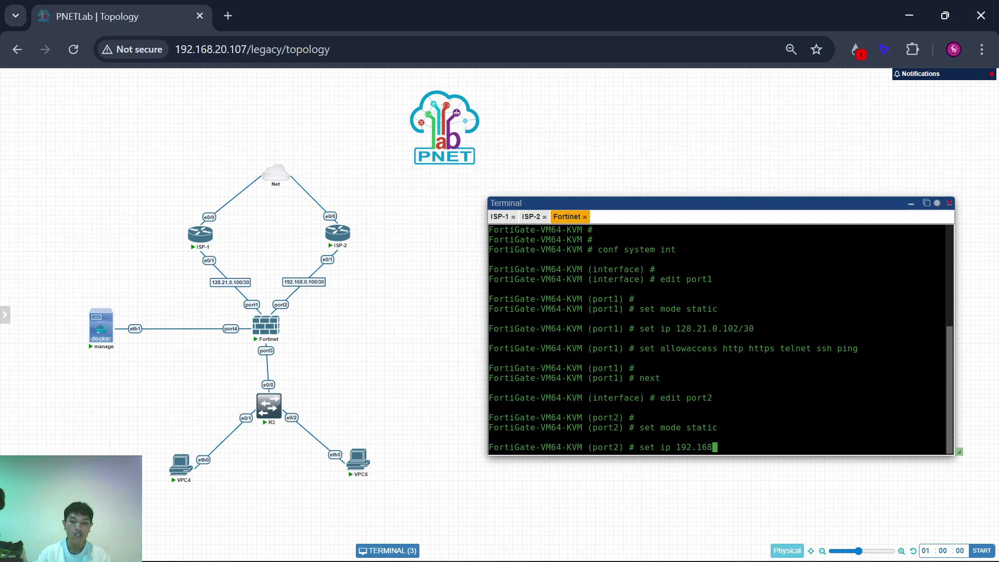
{"action": "type", "text": ".2"}
{"action": "key", "text": "BackSpace"}
{"action": "type", "text": "0"}
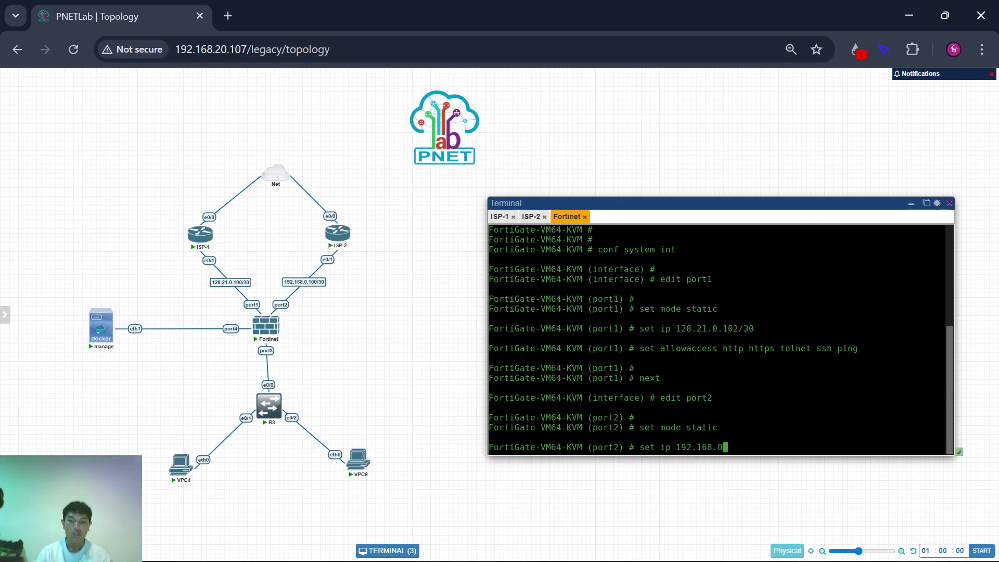
{"action": "type", "text": ".10"}
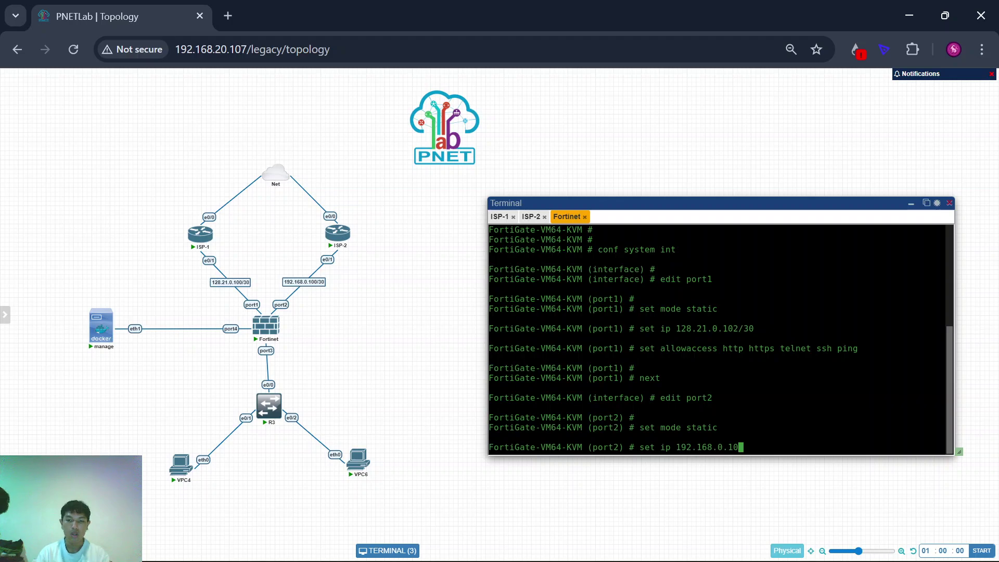
{"action": "type", "text": "2/3"}
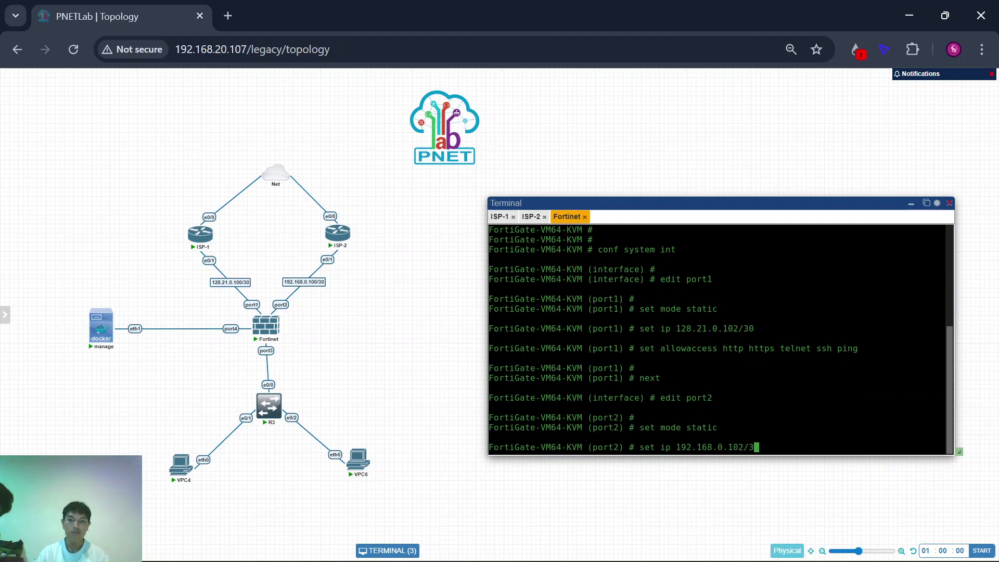
{"action": "type", "text": "0"}
{"action": "key", "text": "Return"}
{"action": "key", "text": "Return"}
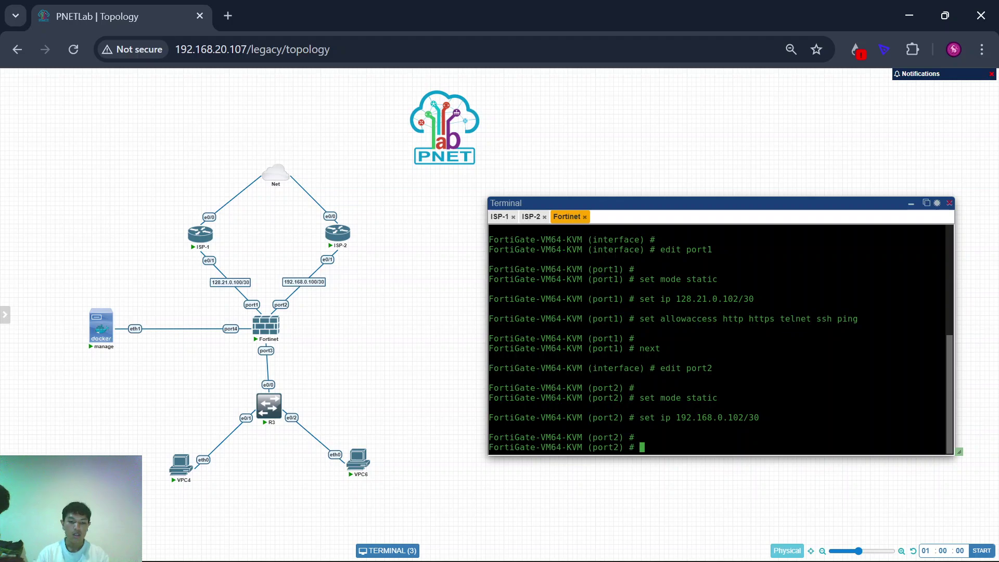
Step: Allow http, https, telnet, ssh and ping on port2 and commit with 'end'
{"action": "type", "text": "set allowaccess h"}
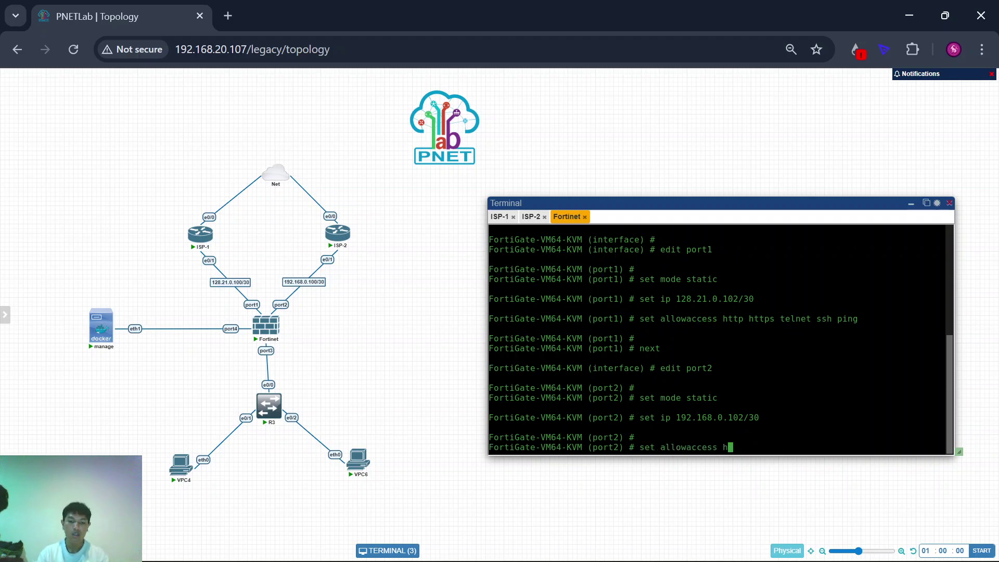
{"action": "type", "text": "ttp https "}
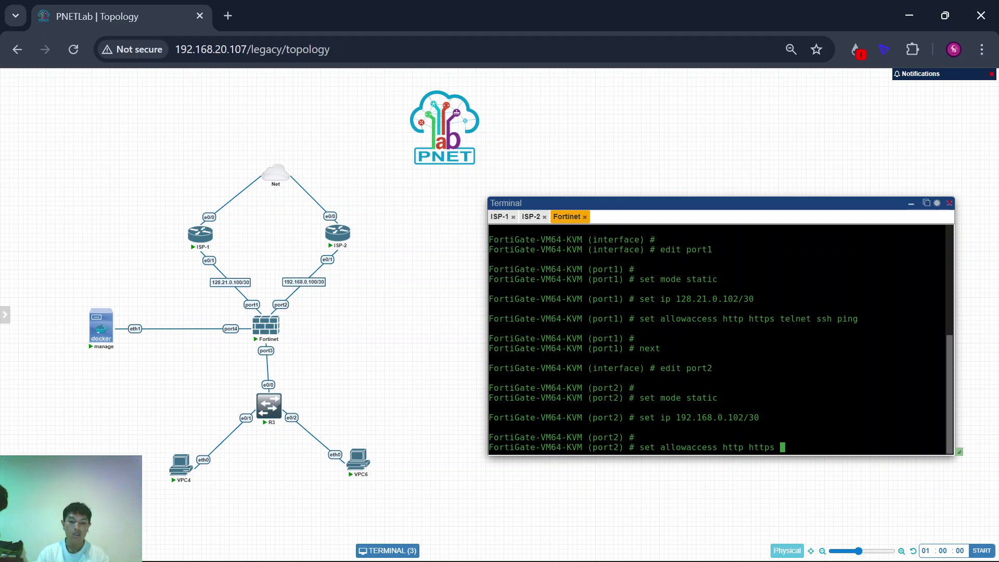
{"action": "type", "text": "telnet ssh ping"}
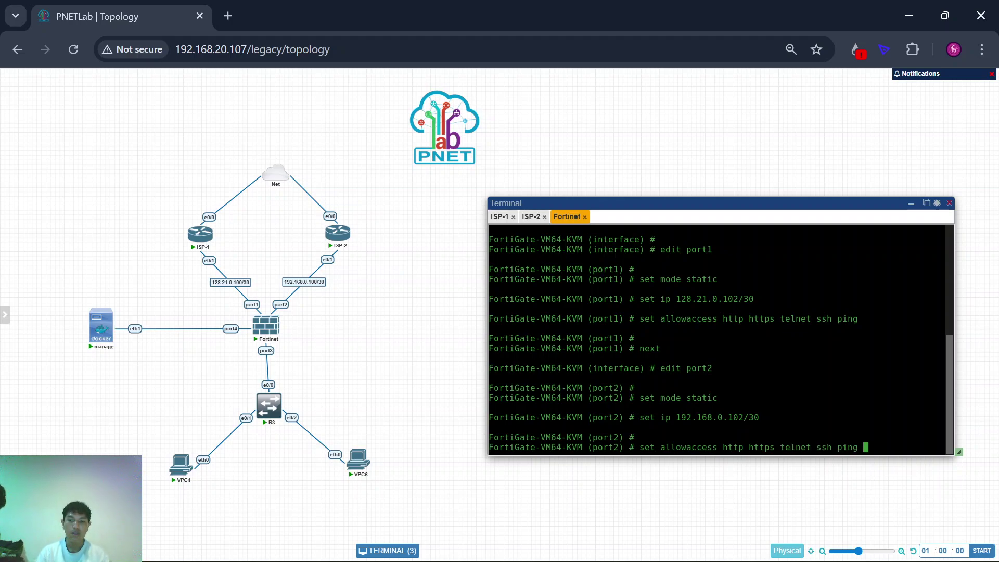
{"action": "key", "text": "Return"}
{"action": "type", "text": "end"}
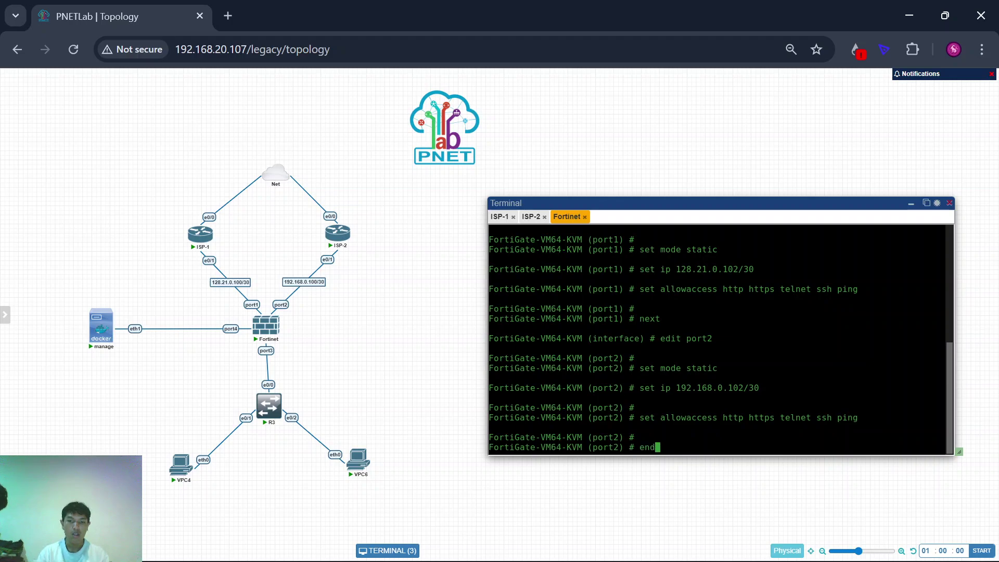
{"action": "key", "text": "Return"}
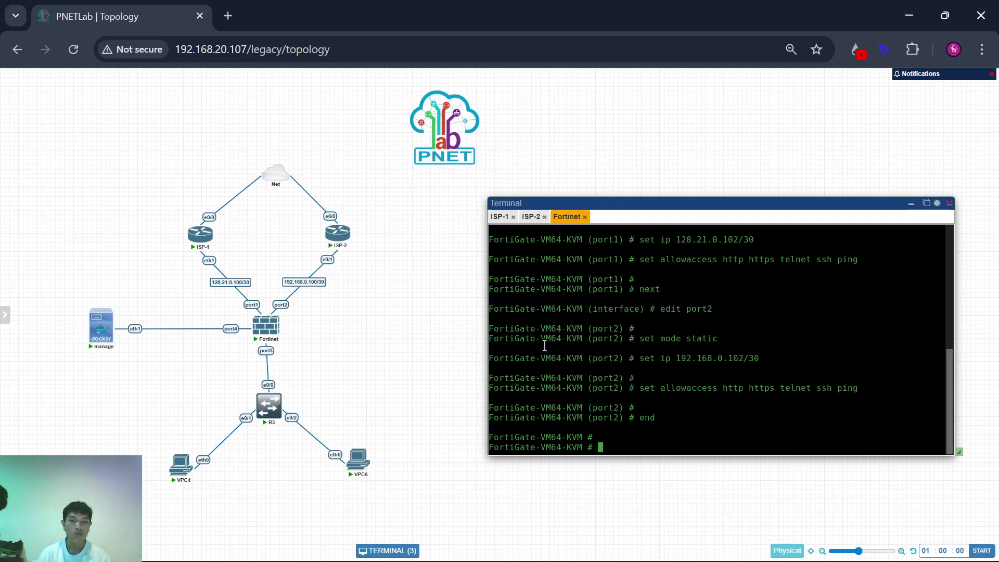
{"action": "key", "text": "Return"}
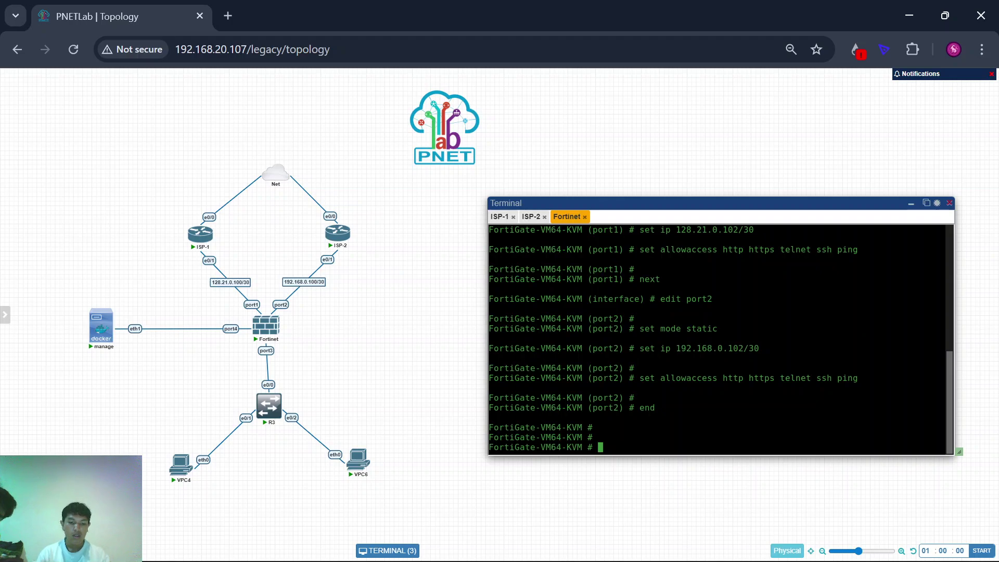
Step: In the system interface configuration, give port4 the IP address 10.10.10.2/30
{"action": "type", "text": "conf"}
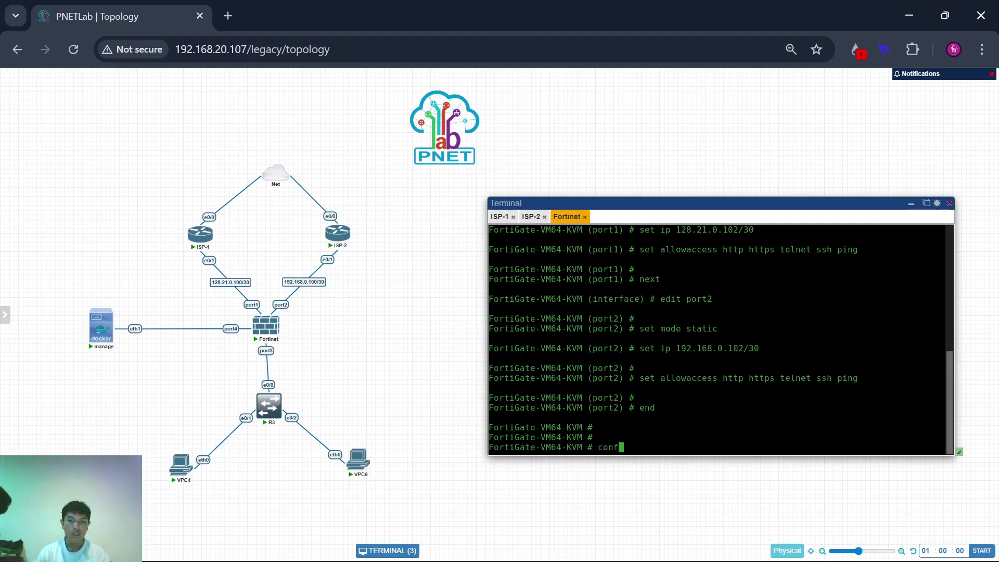
{"action": "type", "text": " system "}
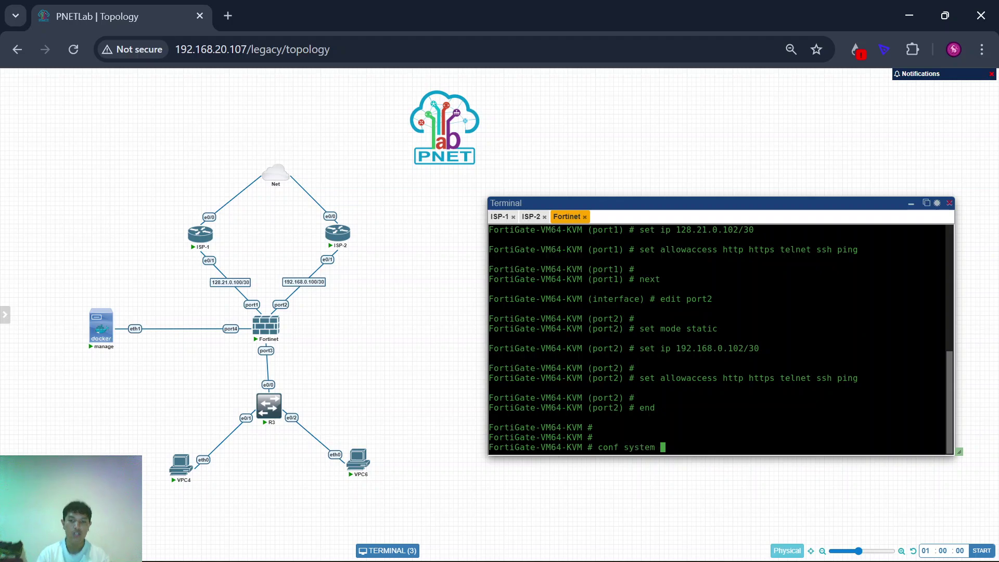
{"action": "type", "text": "int"}
{"action": "key", "text": "Return"}
{"action": "type", "text": "e"}
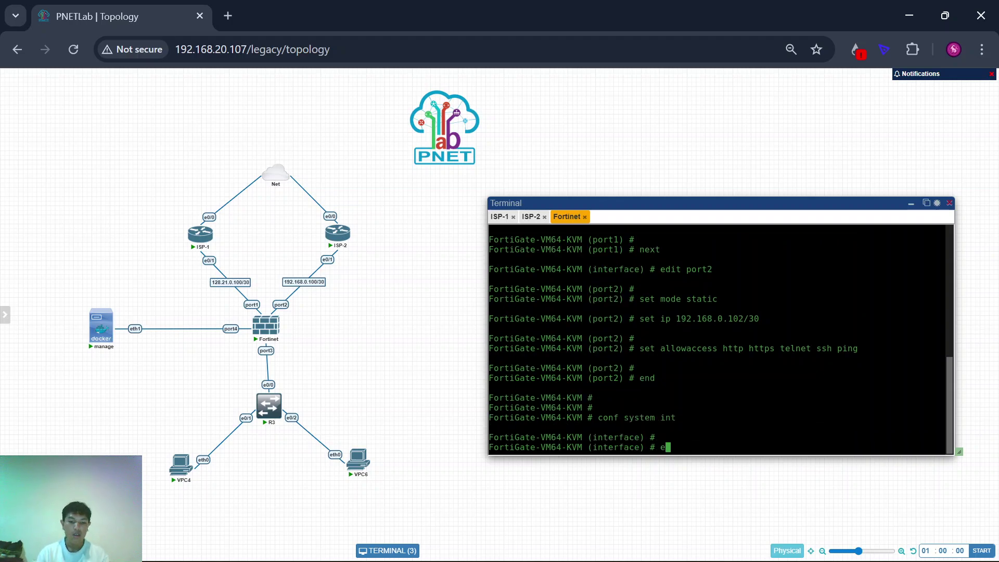
{"action": "type", "text": "dit port4"}
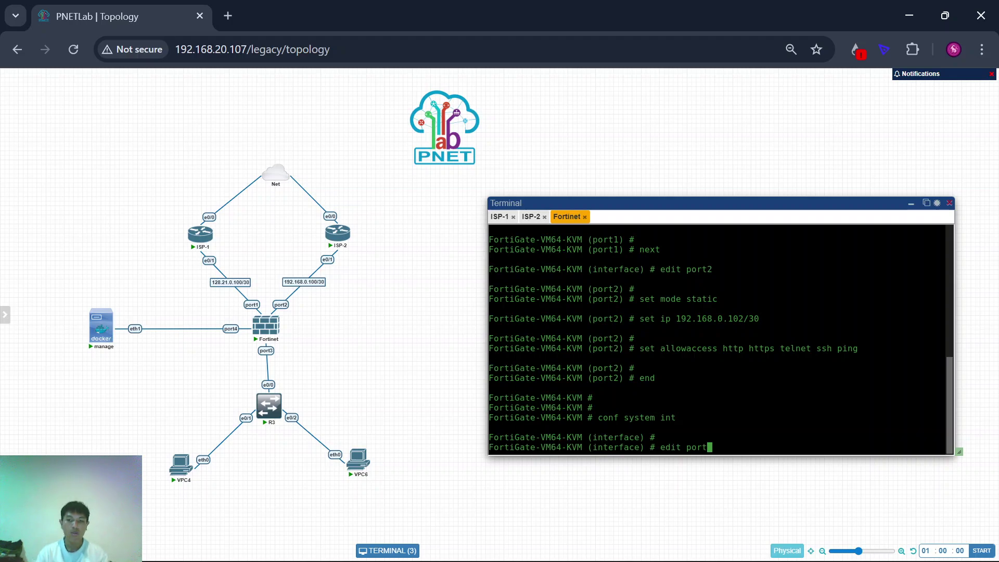
{"action": "key", "text": "Return"}
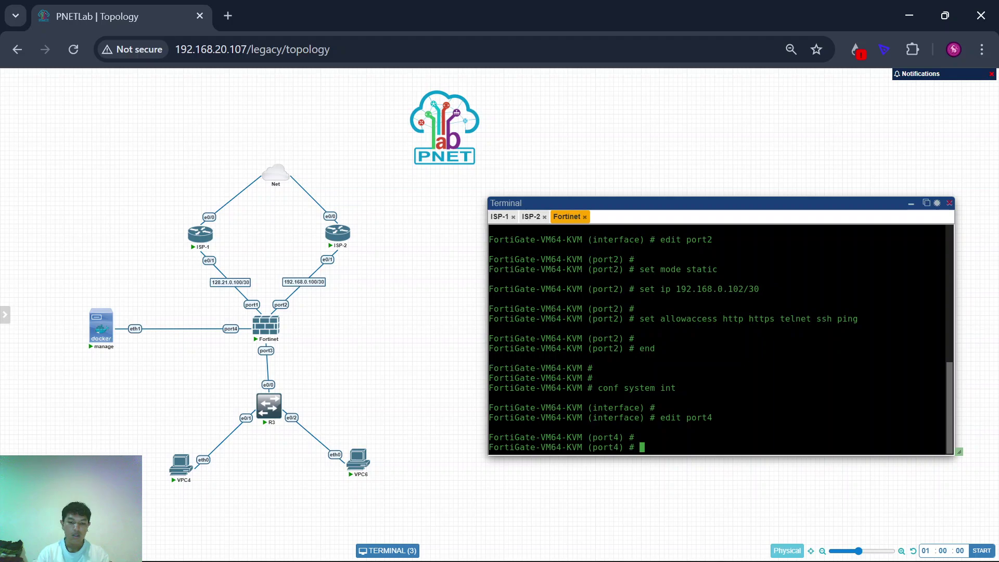
{"action": "type", "text": "set "}
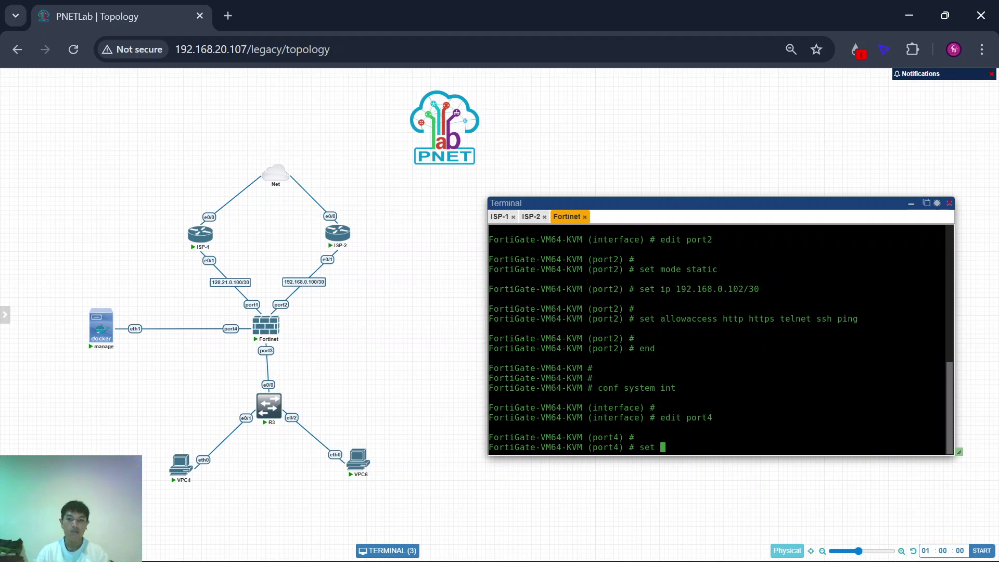
{"action": "type", "text": "mo"}
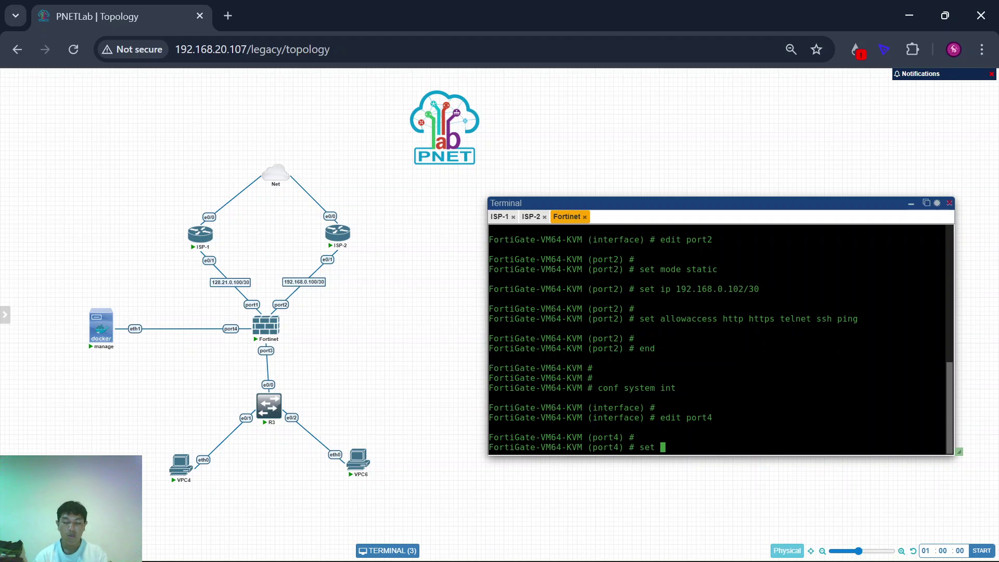
{"action": "type", "text": "i"}
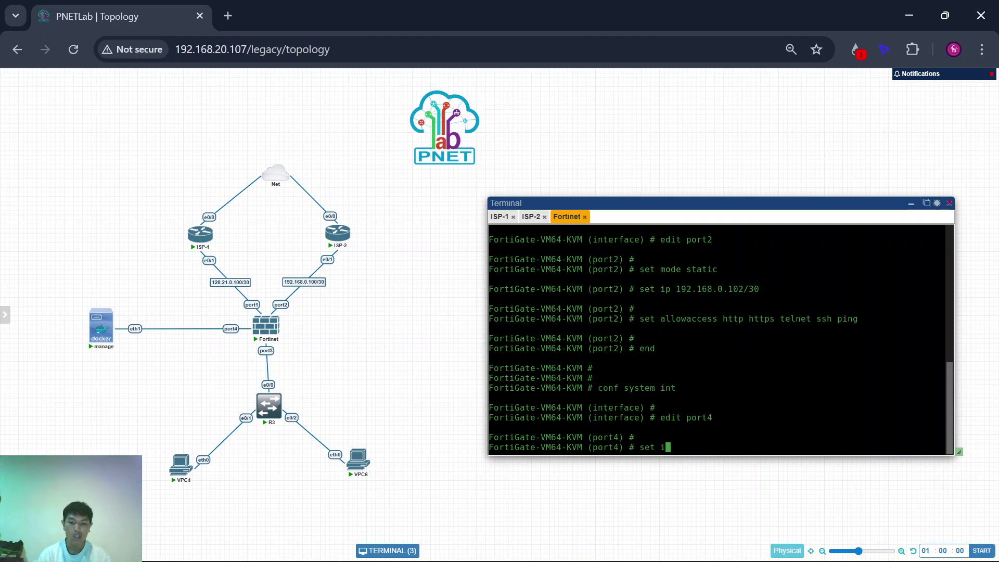
{"action": "type", "text": "p 10.10"}
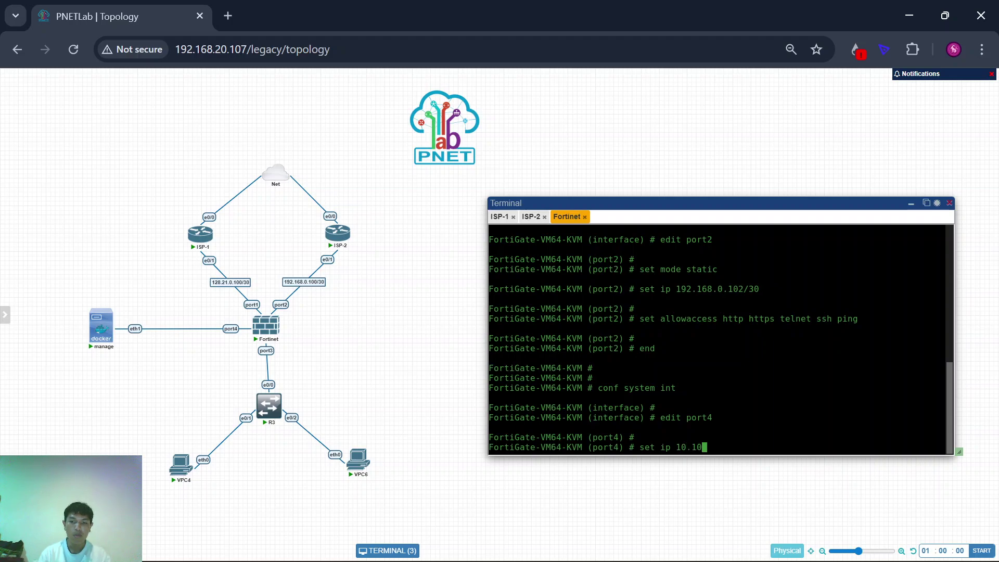
{"action": "type", "text": ".10.2/30"}
{"action": "key", "text": "Return"}
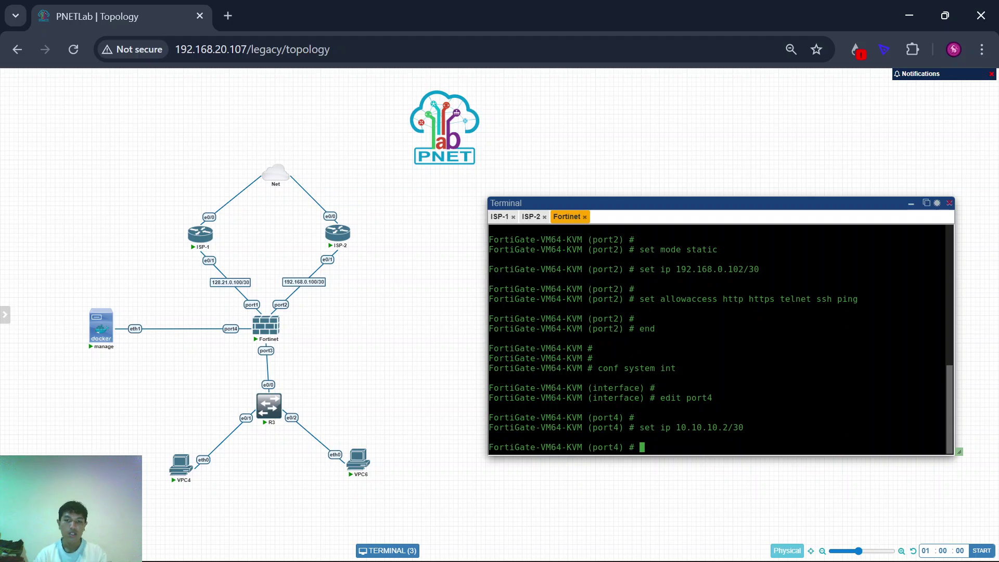
Step: Set port4 to static mode, allow HTTP, HTTPS and ping, and exit the configuration
{"action": "type", "text": "set "}
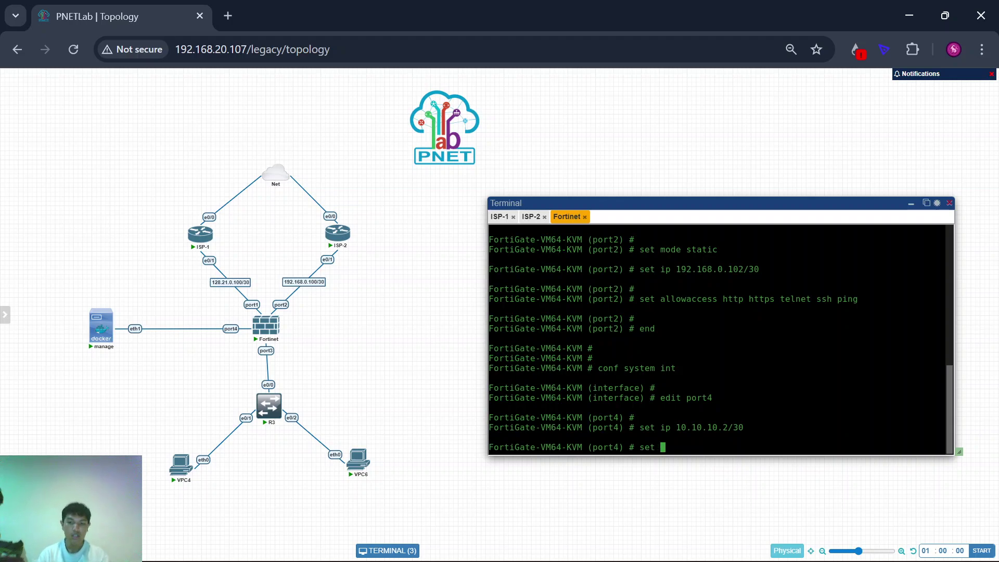
{"action": "type", "text": "mode static"}
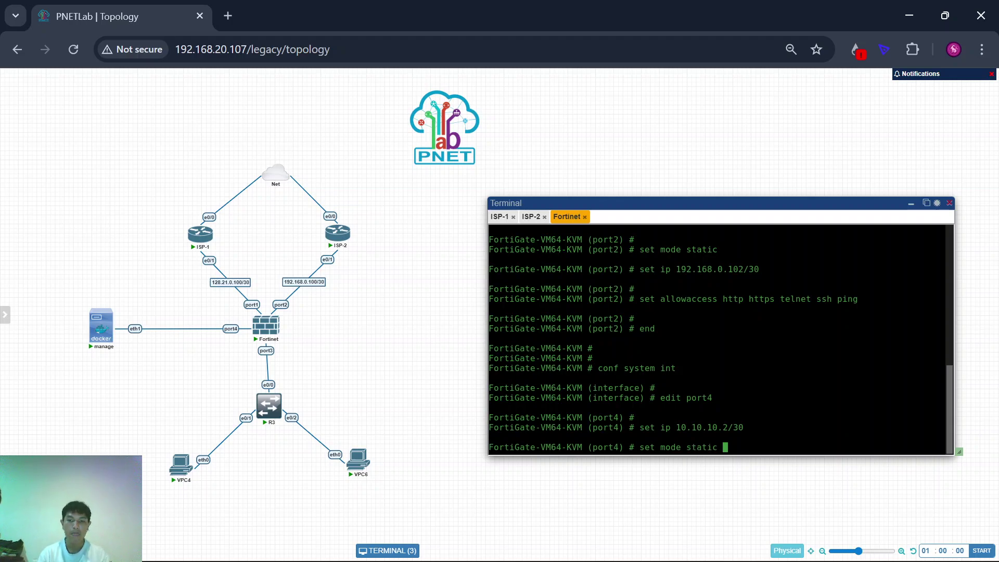
{"action": "key", "text": "Return"}
{"action": "key", "text": "Return"}
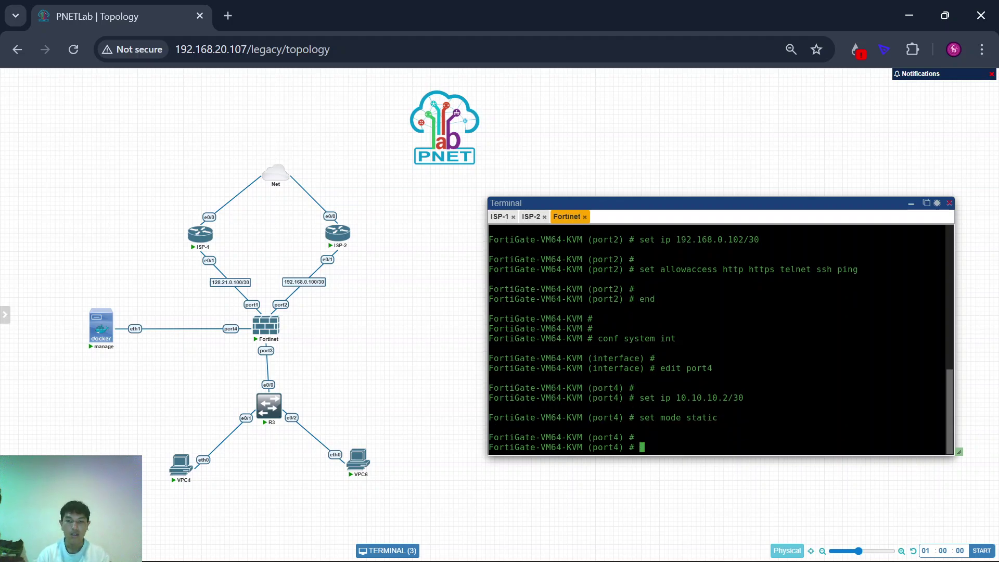
{"action": "type", "text": "set allowaccess "}
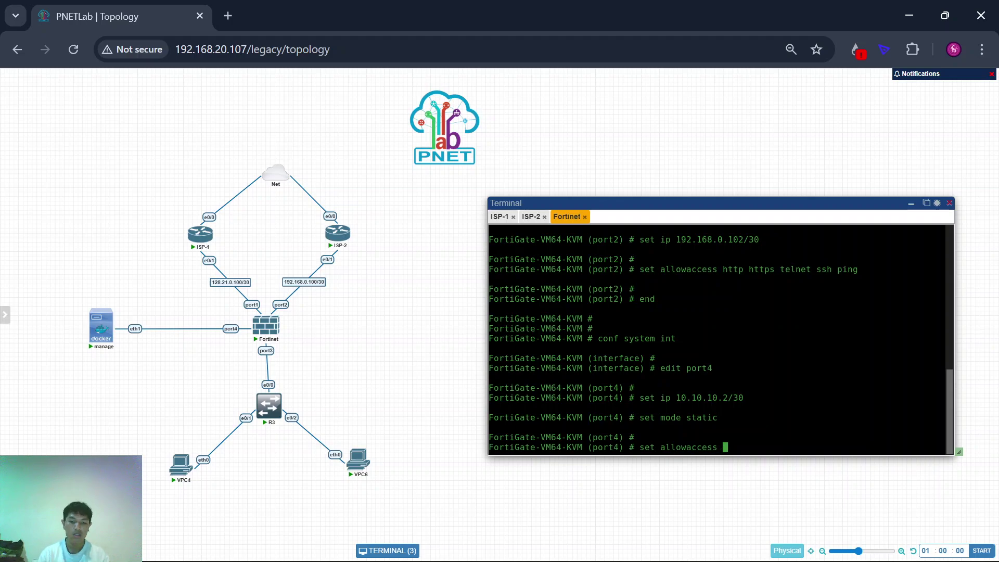
{"action": "type", "text": "http https "}
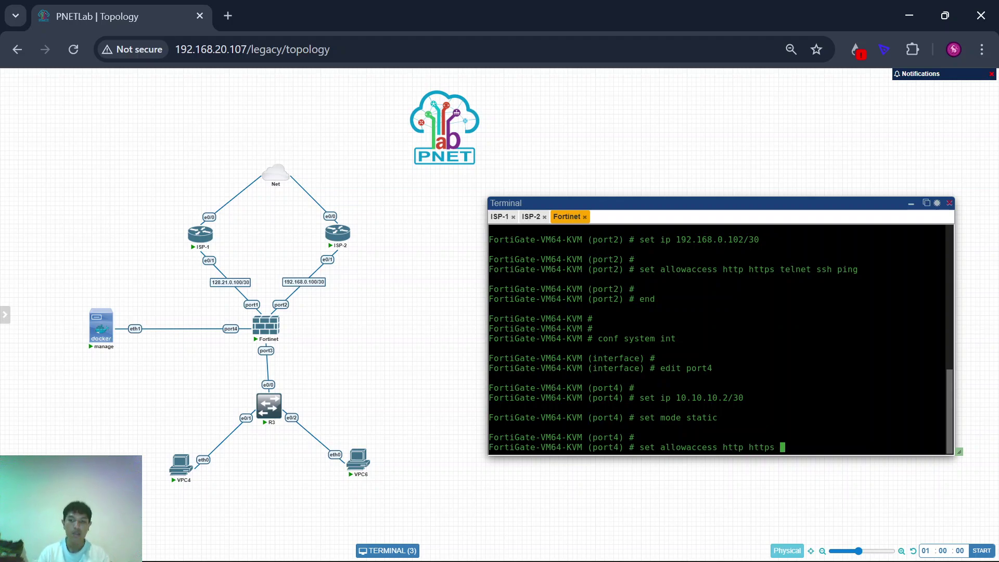
{"action": "type", "text": "ping"}
{"action": "key", "text": "Return"}
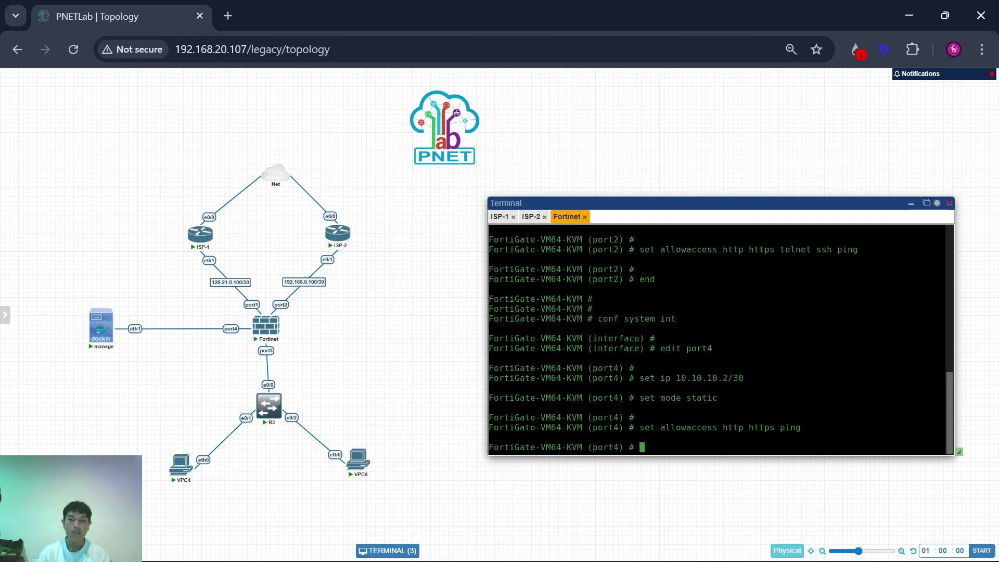
{"action": "type", "text": "end"}
{"action": "key", "text": "Return"}
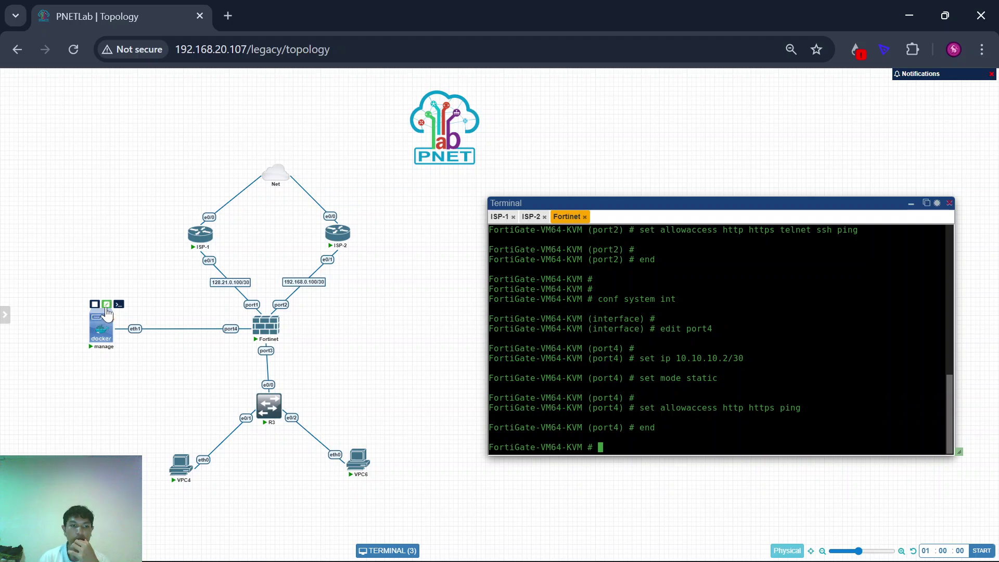
{"action": "left_click", "coordinate": [107, 304]}
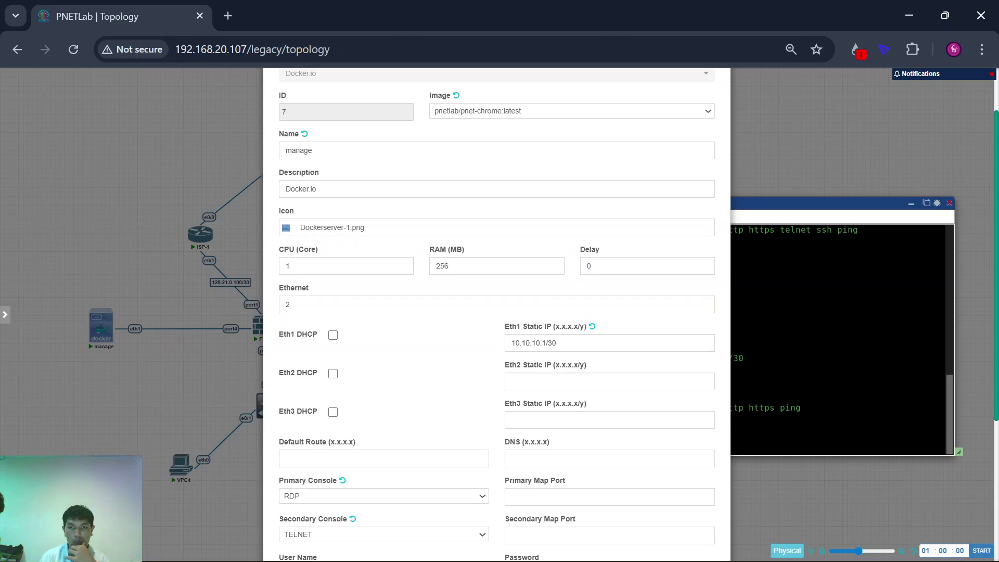
{"action": "left_click", "coordinate": [793, 391]}
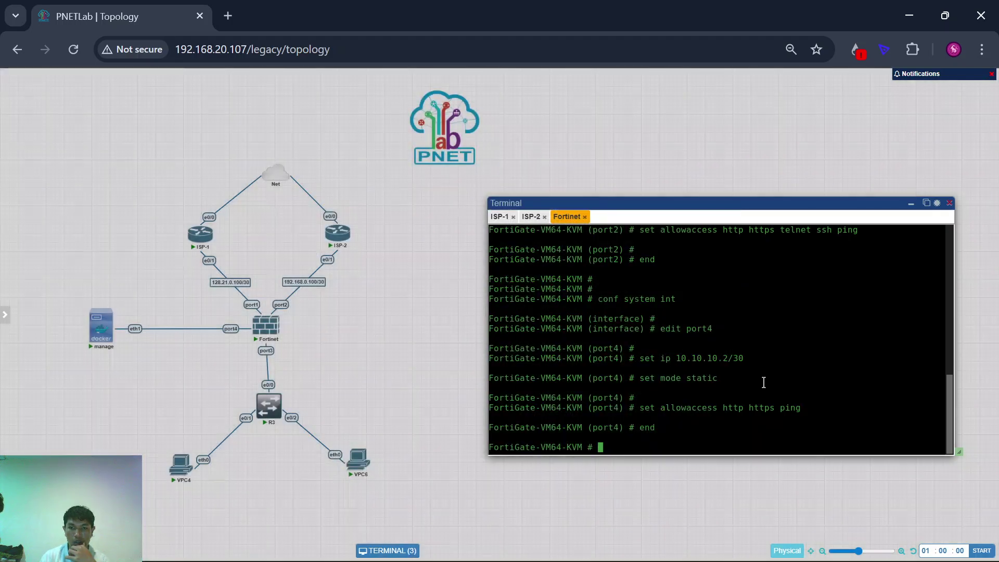
{"action": "scroll", "coordinate": [210, 333], "scroll_direction": "up", "scroll_amount": 5}
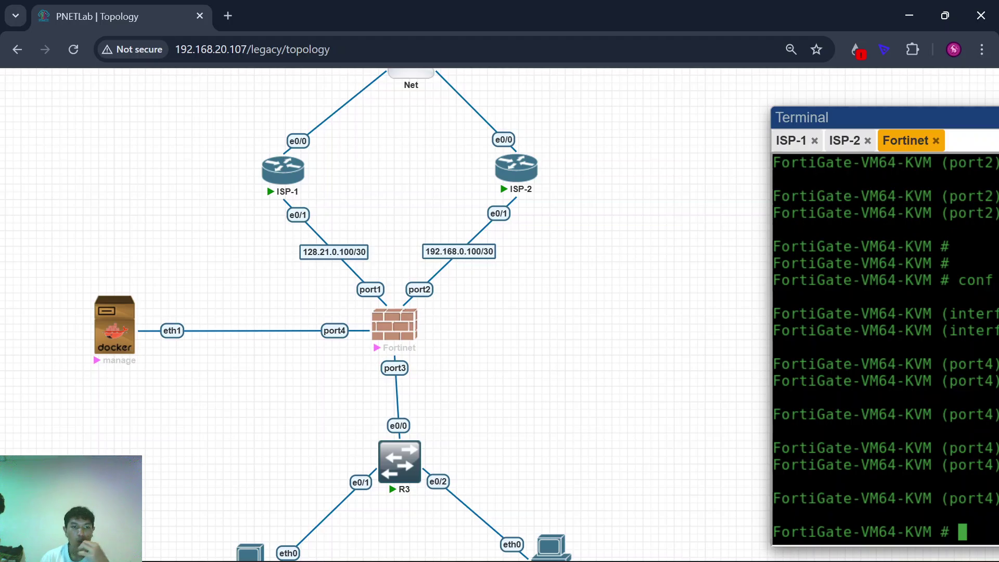
{"action": "scroll", "coordinate": [298, 398], "scroll_direction": "down", "scroll_amount": 4}
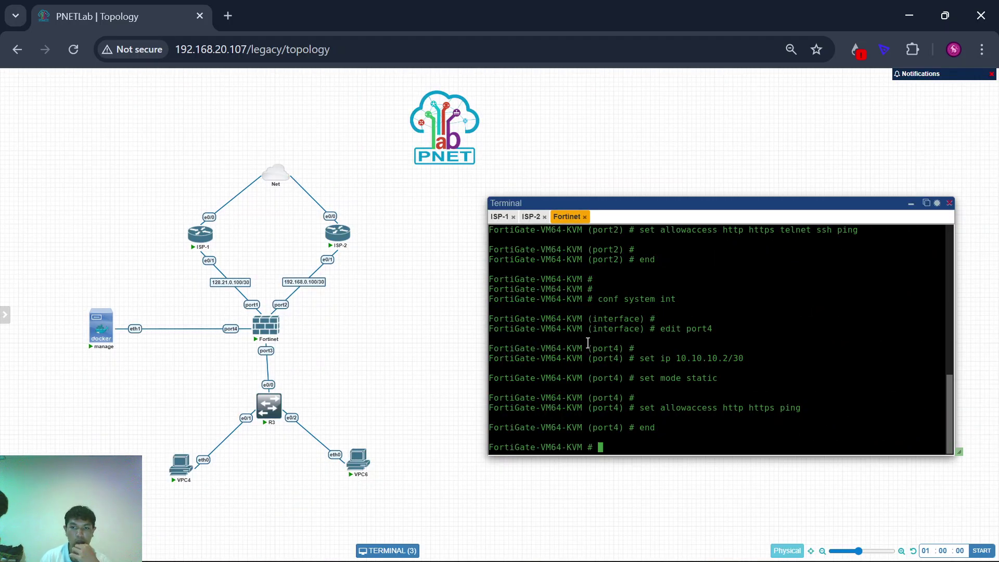
{"action": "left_click_drag", "start_coordinate": [682, 356], "coordinate": [738, 360]}
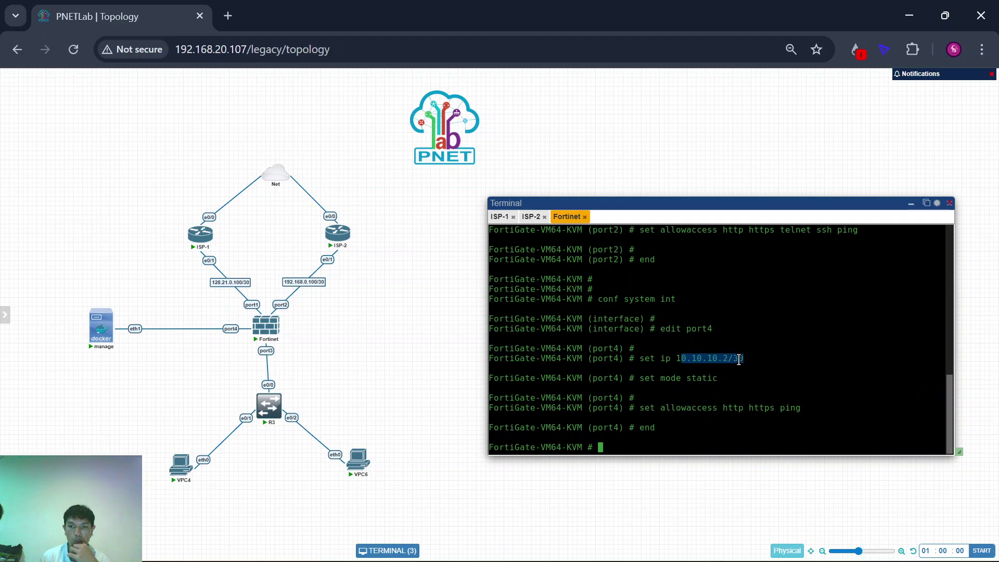
{"action": "left_click", "coordinate": [739, 360]}
{"action": "mouse_move", "coordinate": [88, 327]}
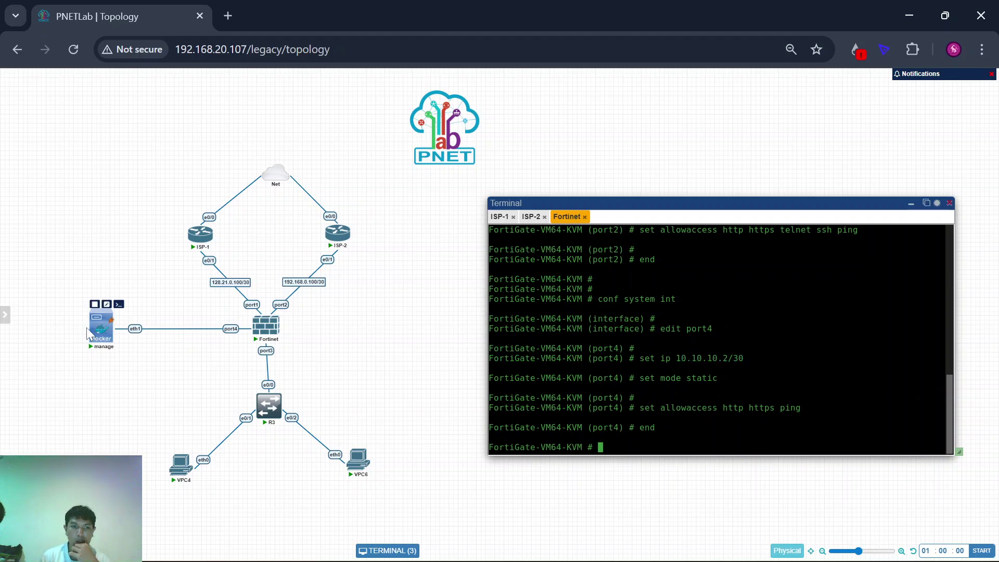
Step: Connect to the manage node's remote desktop and browse to the FortiGate at 10.10.10.2
{"action": "left_click", "coordinate": [103, 344]}
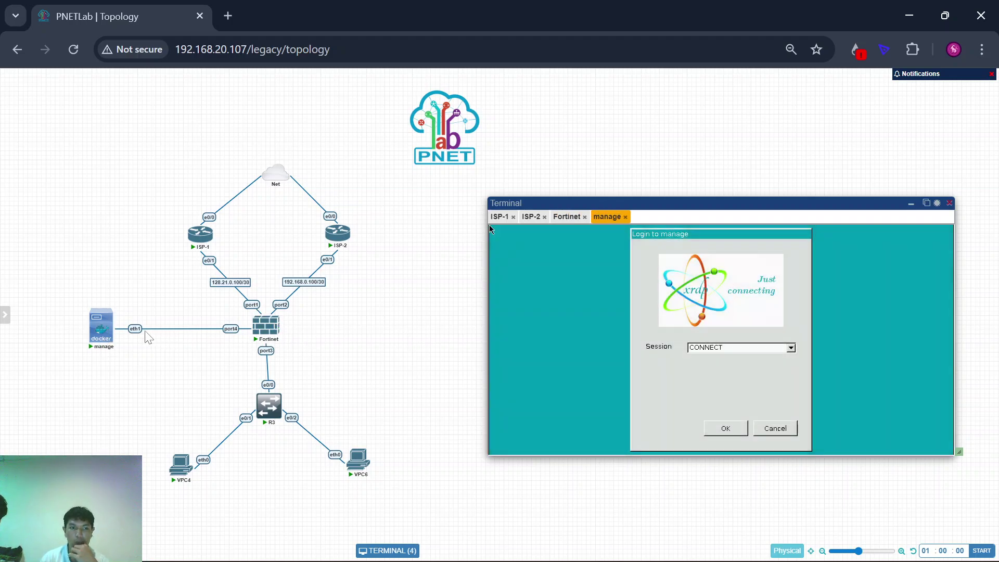
{"action": "left_click", "coordinate": [716, 431]}
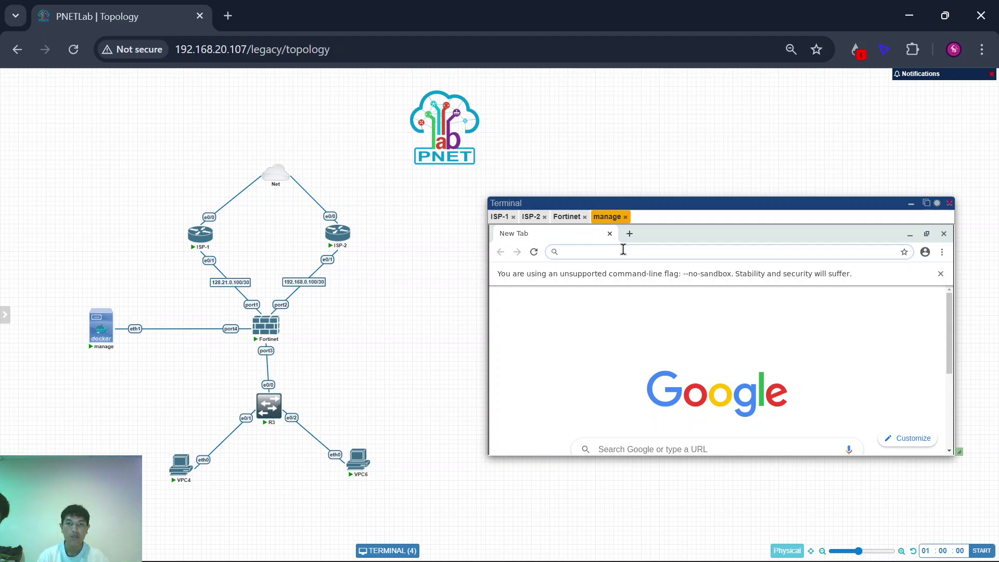
{"action": "type", "text": "10.10.10.2"}
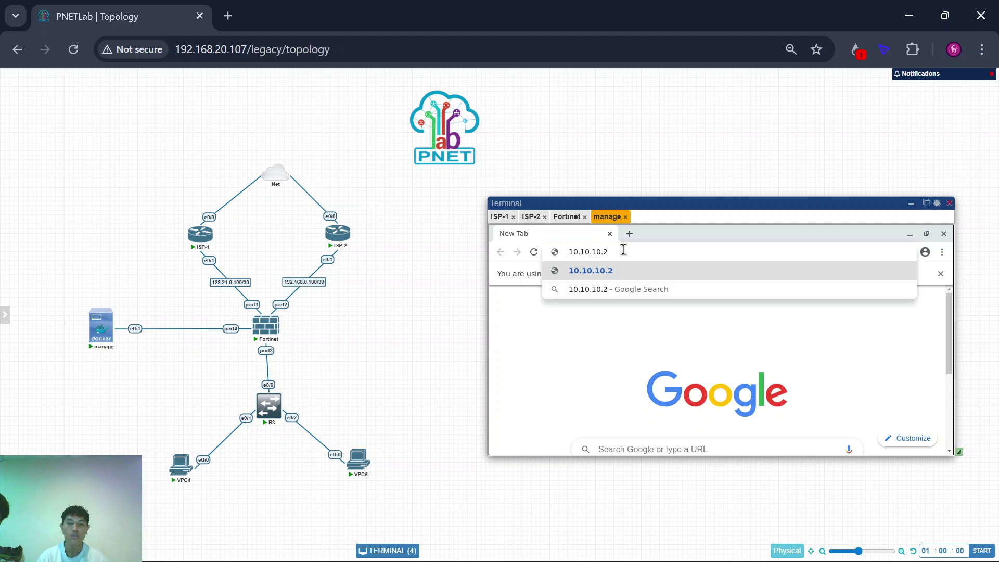
{"action": "key", "text": "Return"}
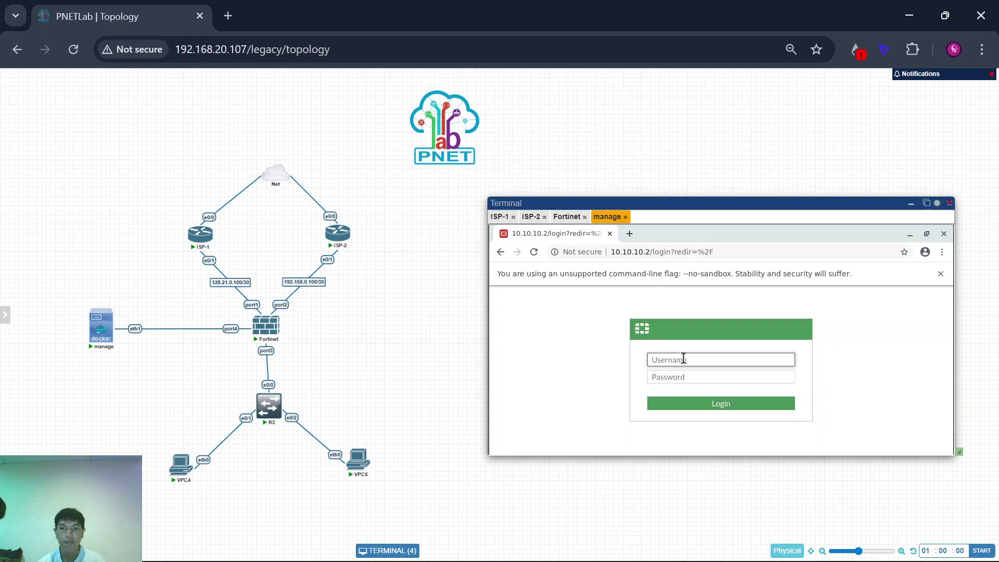
Step: Sign in to the FortiGate GUI as the admin user, decline saving the password, and postpone setup
{"action": "type", "text": "admin"}
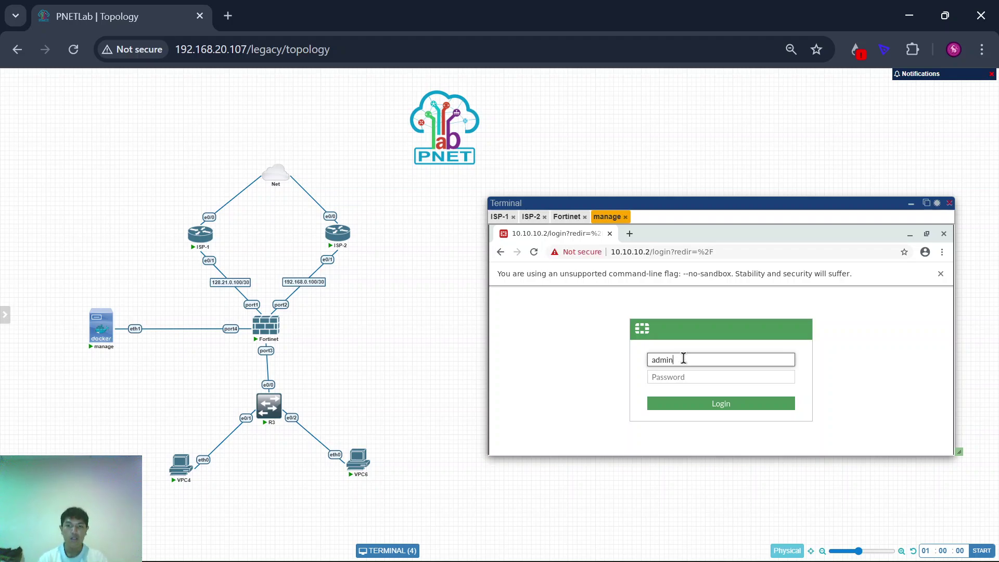
{"action": "key", "text": "Return"}
{"action": "type", "text": "ad"}
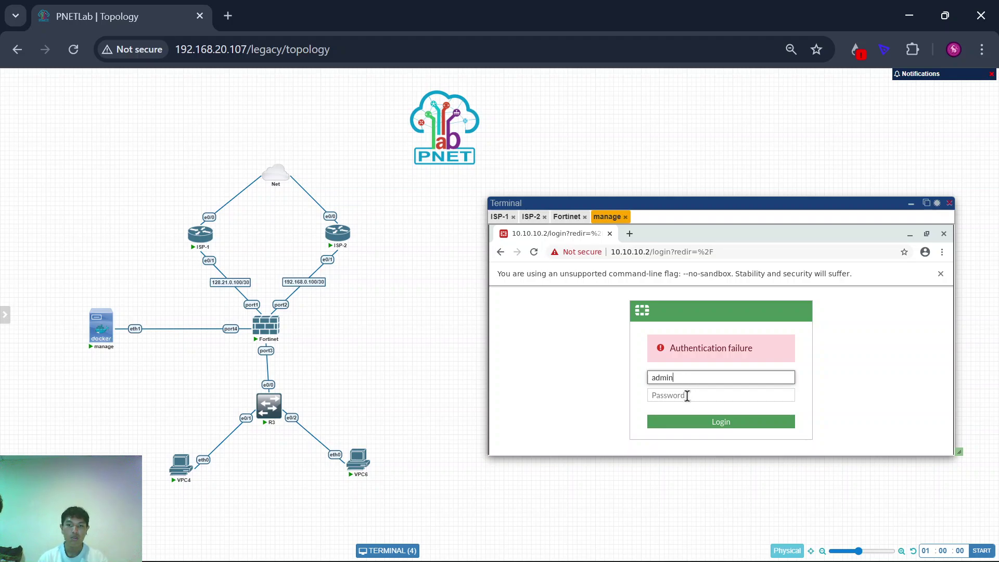
{"action": "left_click", "coordinate": [687, 396]}
{"action": "type", "text": "123"}
{"action": "key", "text": "Return"}
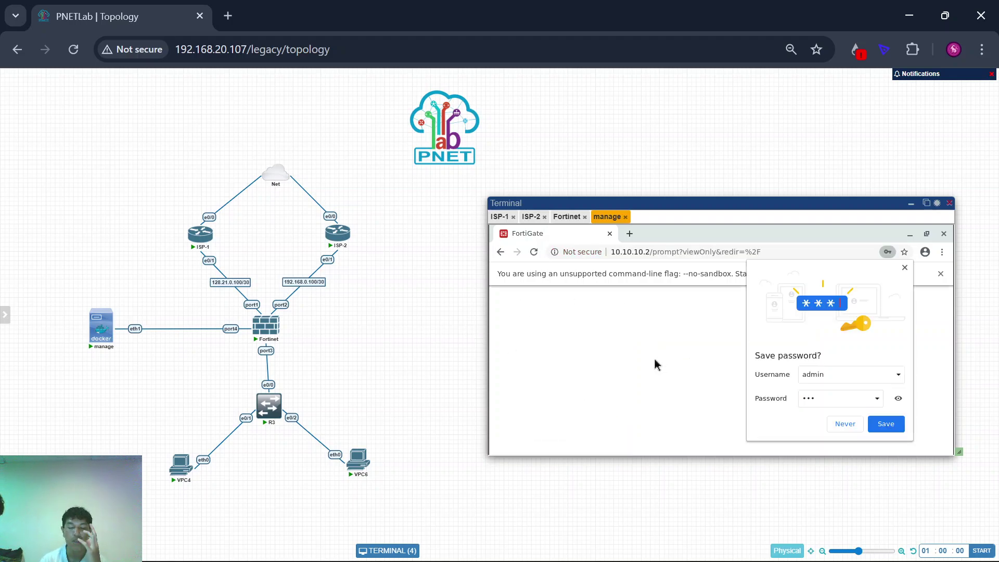
{"action": "left_click", "coordinate": [841, 424]}
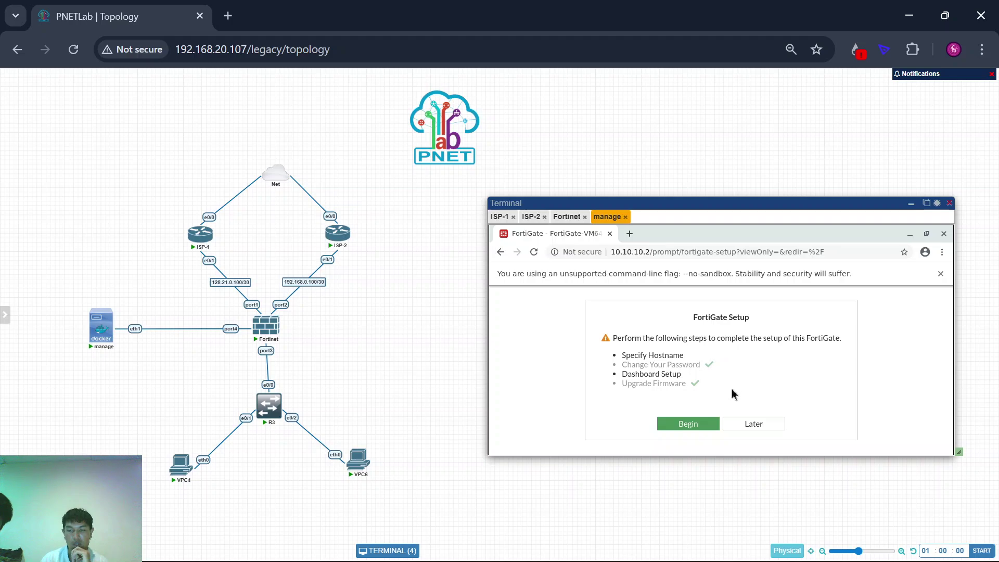
{"action": "left_click", "coordinate": [754, 424]}
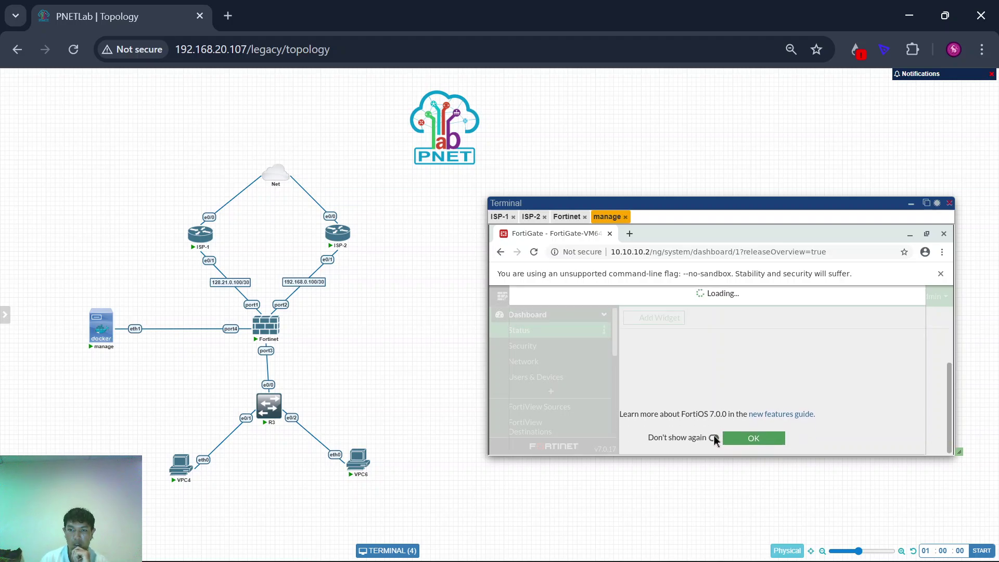
Step: Dismiss the FortiOS release overview permanently and zoom the page out to about 90%
{"action": "left_click", "coordinate": [714, 438]}
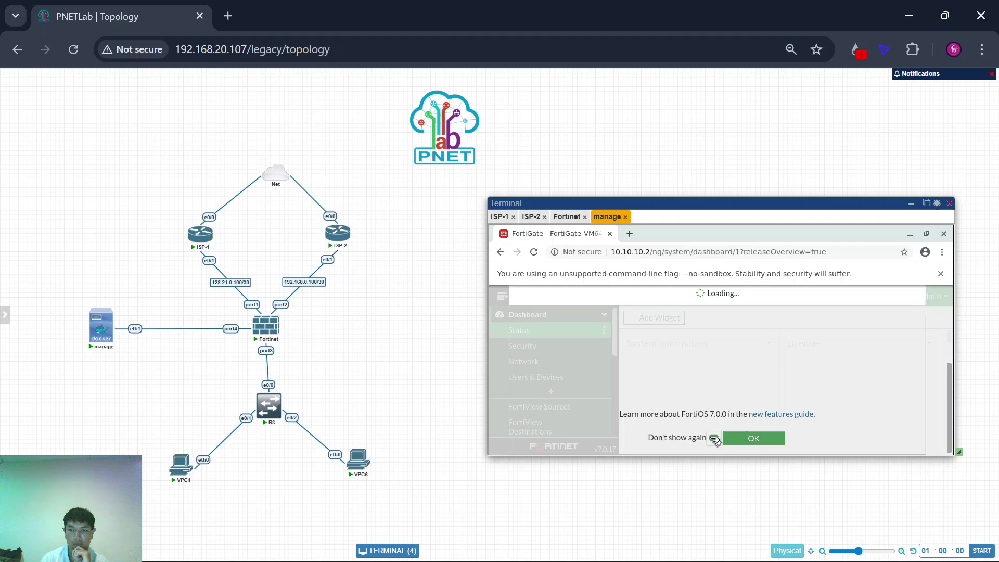
{"action": "left_click", "coordinate": [744, 438]}
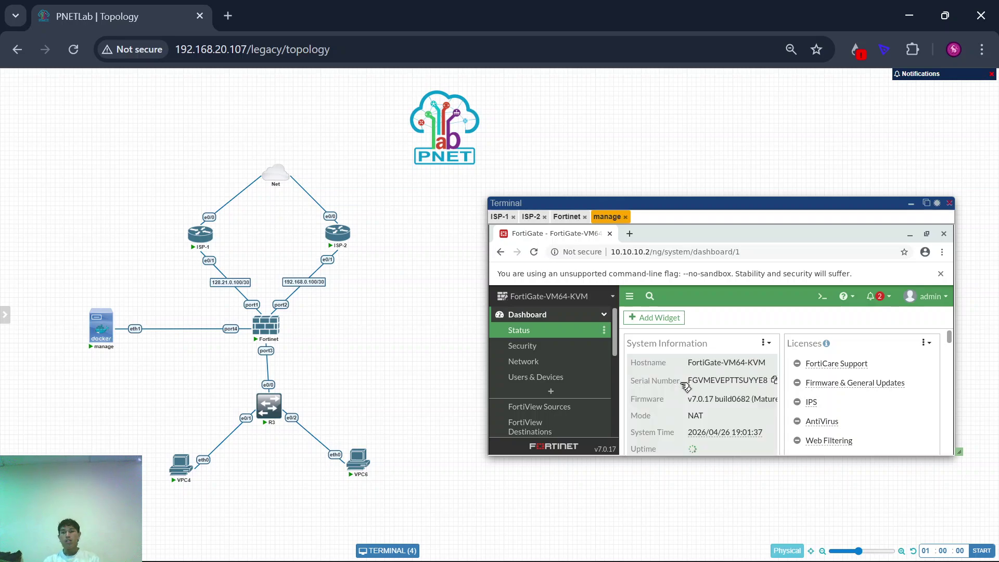
{"action": "scroll", "coordinate": [681, 385], "scroll_direction": "down", "scroll_amount": 5}
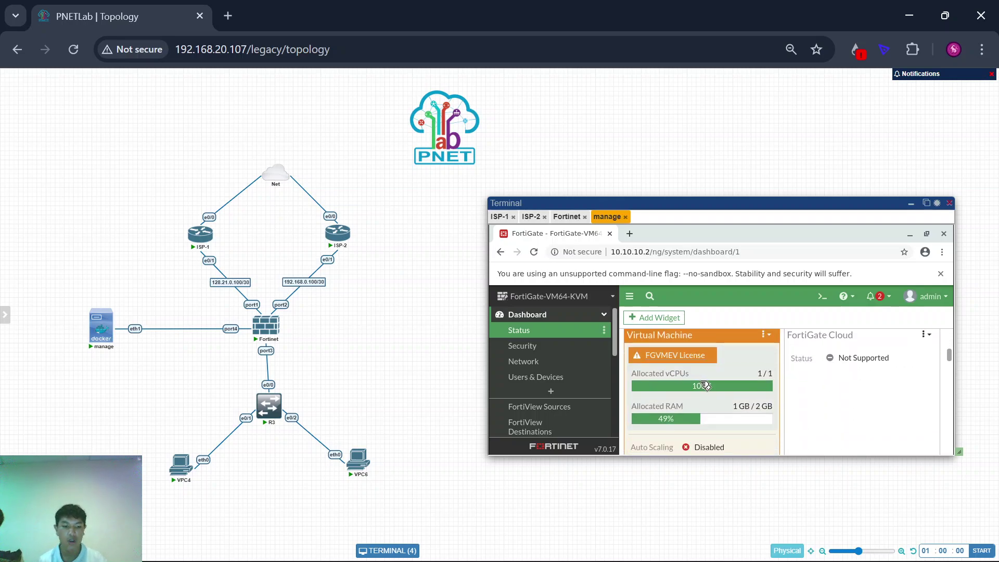
{"action": "key", "text": "ctrl+minus"}
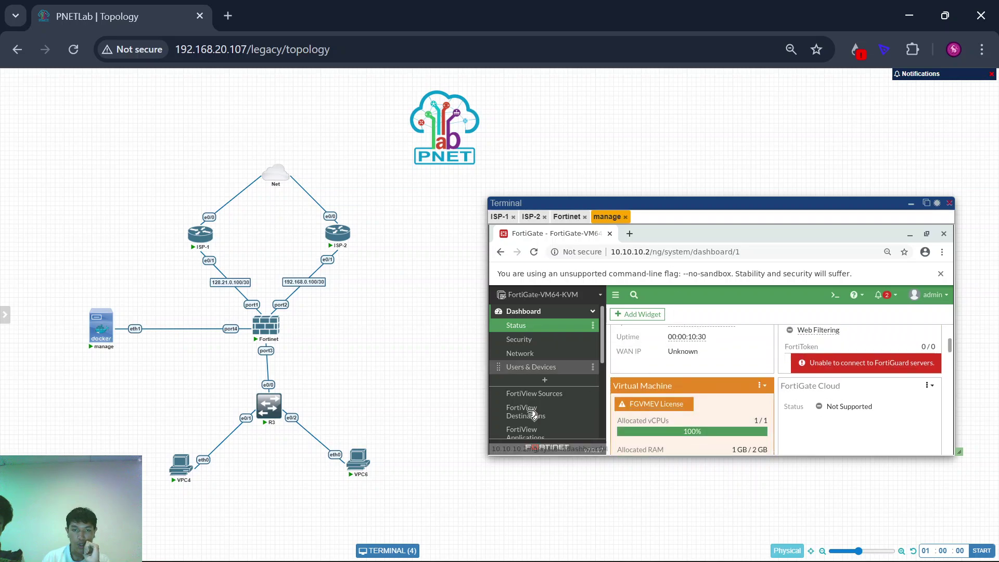
Step: Expand the Network section in the FortiGate sidebar
{"action": "left_click_drag", "start_coordinate": [115, 389], "coordinate": [382, 494]}
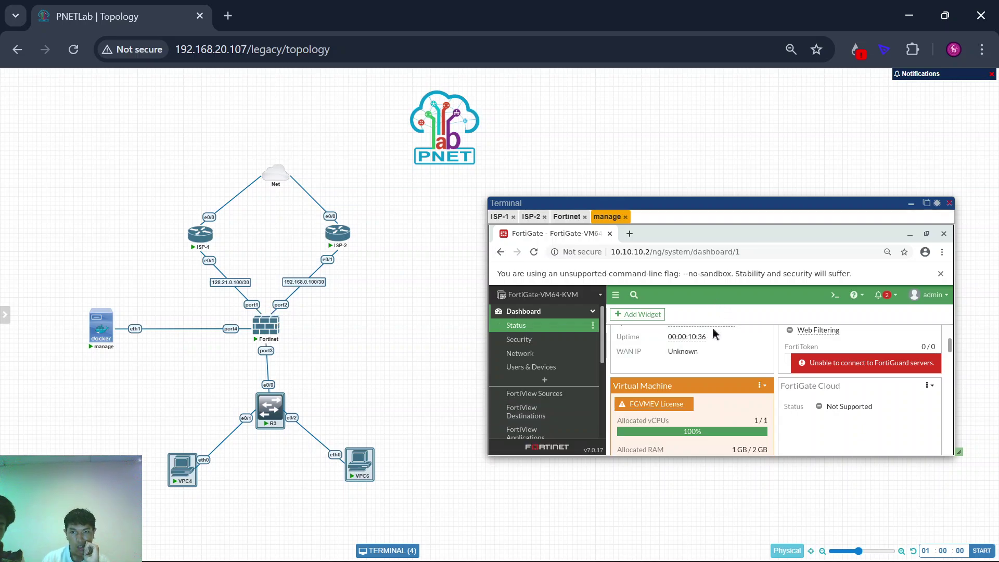
{"action": "scroll", "coordinate": [713, 323], "scroll_direction": "up", "scroll_amount": 2}
{"action": "scroll", "coordinate": [712, 328], "scroll_direction": "up", "scroll_amount": 2}
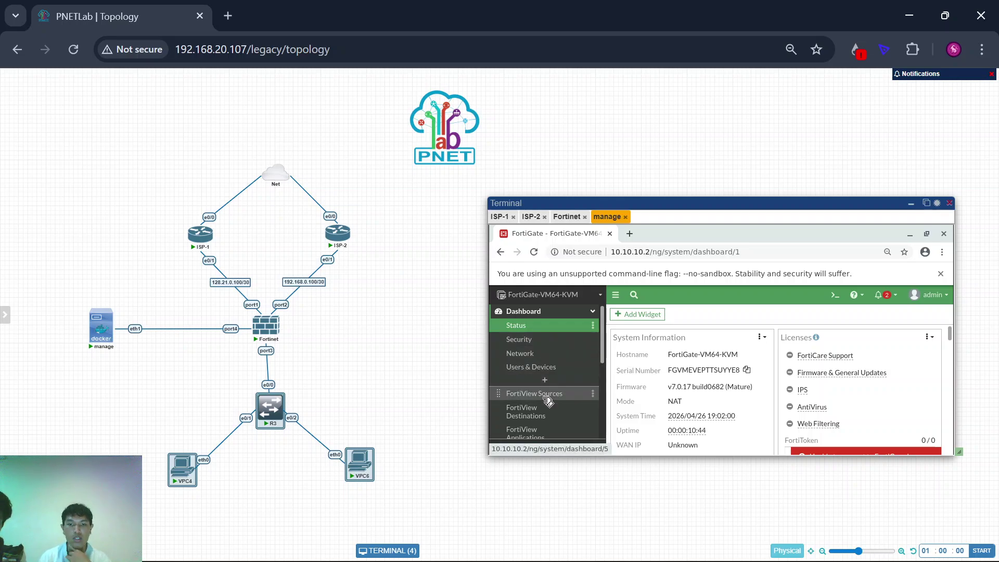
{"action": "scroll", "coordinate": [548, 401], "scroll_direction": "down", "scroll_amount": 5}
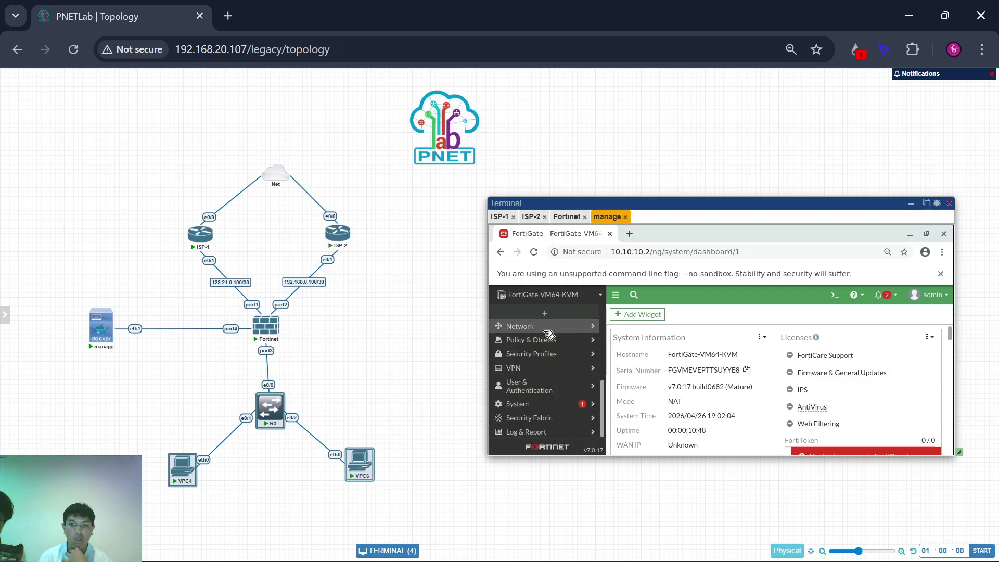
{"action": "left_click", "coordinate": [548, 333]}
{"action": "scroll", "coordinate": [532, 355], "scroll_direction": "down", "scroll_amount": 3}
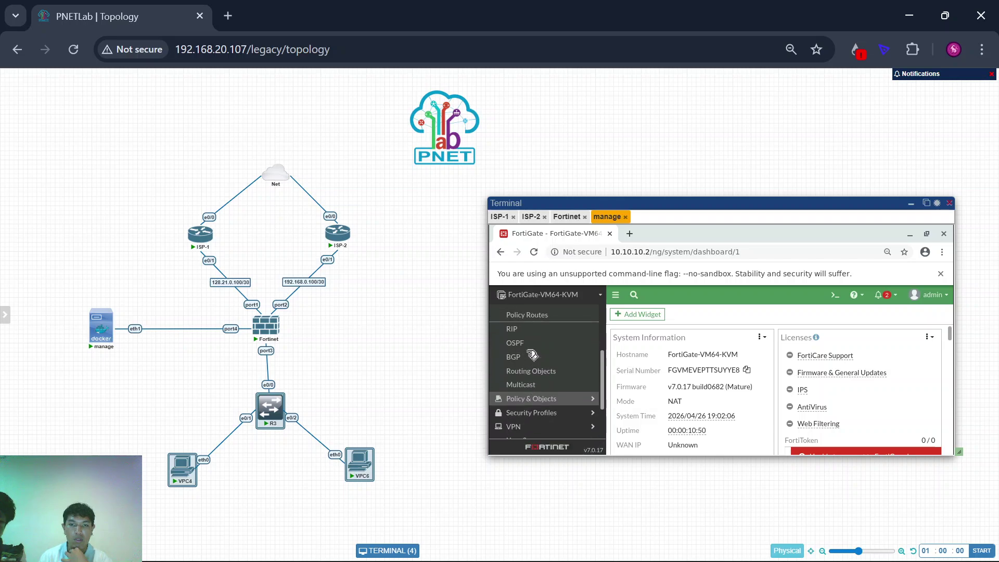
{"action": "scroll", "coordinate": [532, 356], "scroll_direction": "up", "scroll_amount": 1}
{"action": "scroll", "coordinate": [556, 340], "scroll_direction": "up", "scroll_amount": 3}
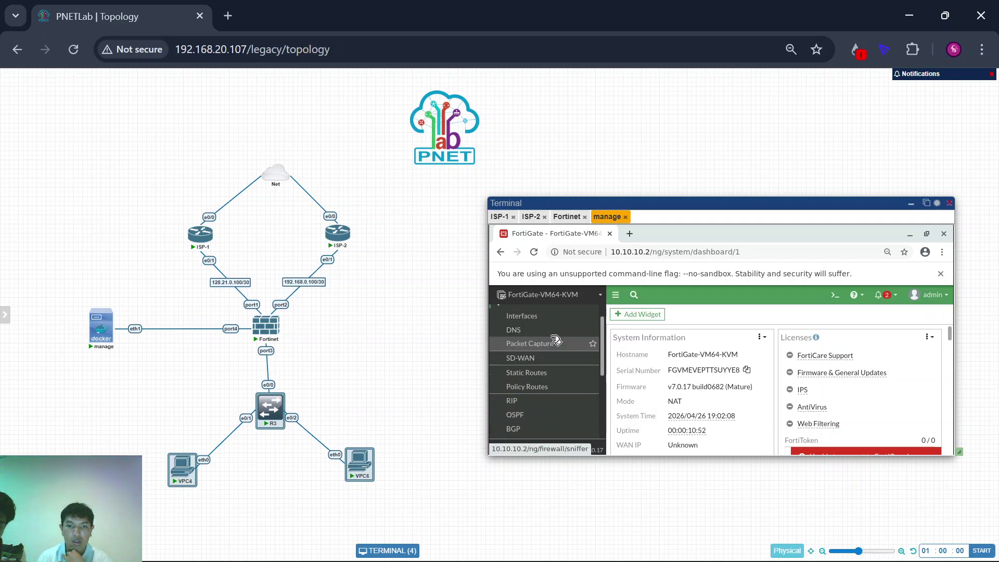
{"action": "left_click", "coordinate": [524, 324]}
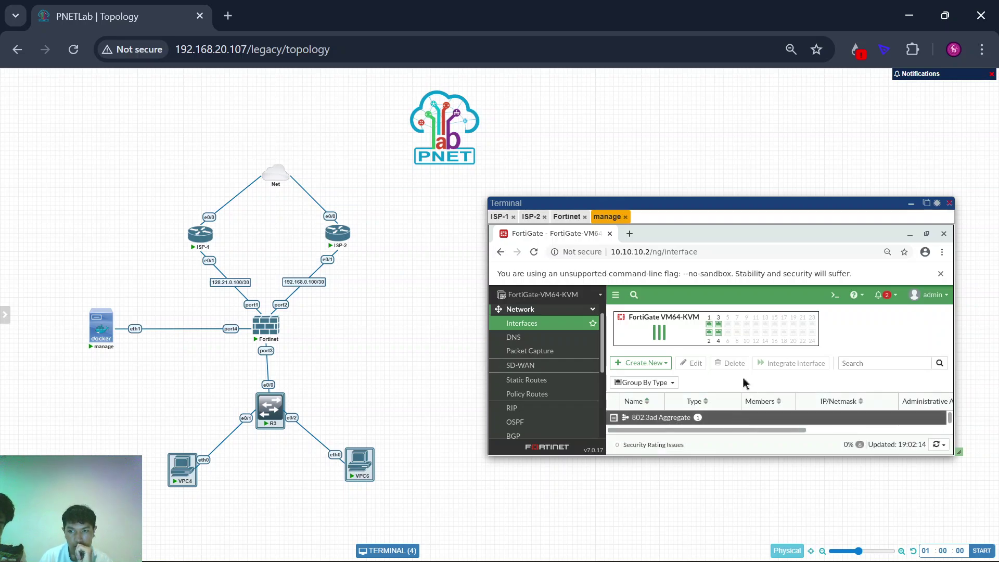
{"action": "key", "text": "ctrl+minus"}
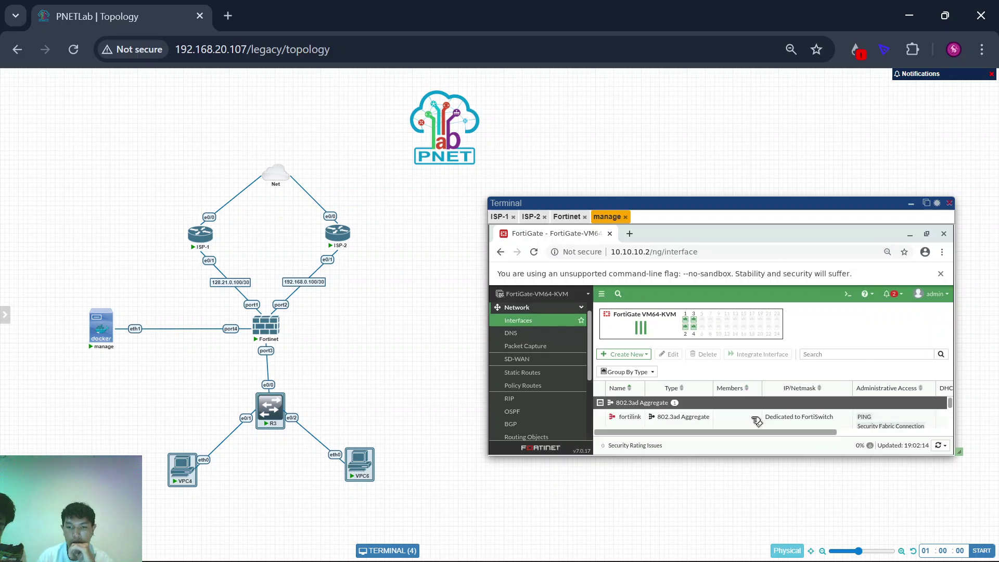
{"action": "scroll", "coordinate": [757, 421], "scroll_direction": "down", "scroll_amount": 2}
{"action": "key", "text": "ctrl+minus"}
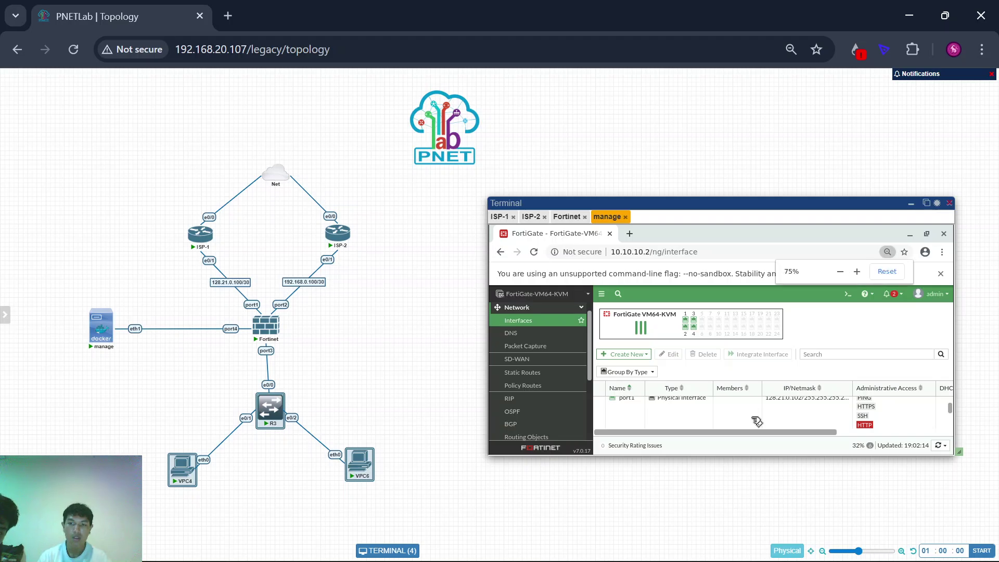
{"action": "scroll", "coordinate": [418, 346], "scroll_direction": "up", "scroll_amount": 5}
{"action": "scroll", "coordinate": [419, 346], "scroll_direction": "down", "scroll_amount": 5}
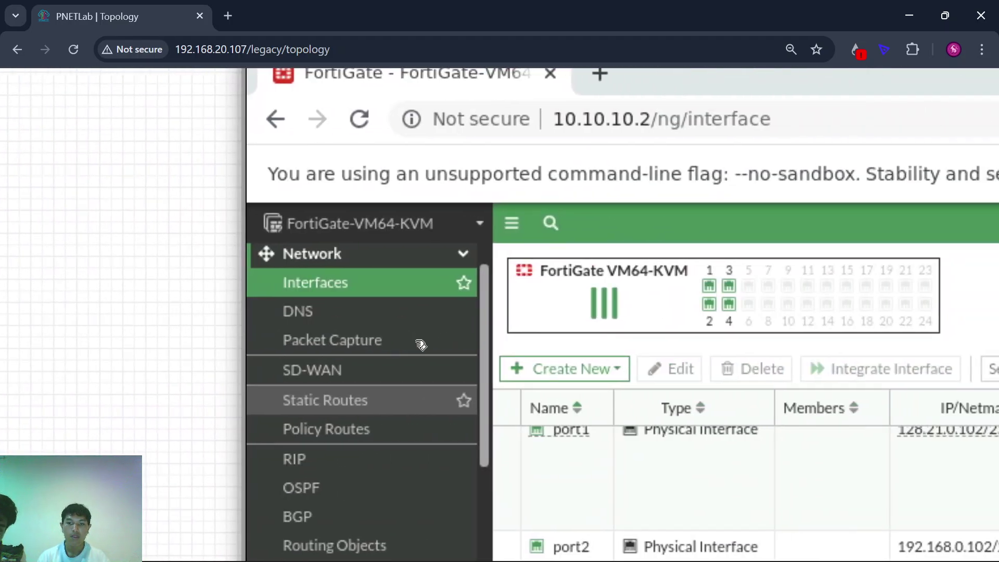
{"action": "scroll", "coordinate": [161, 375], "scroll_direction": "down", "scroll_amount": 2}
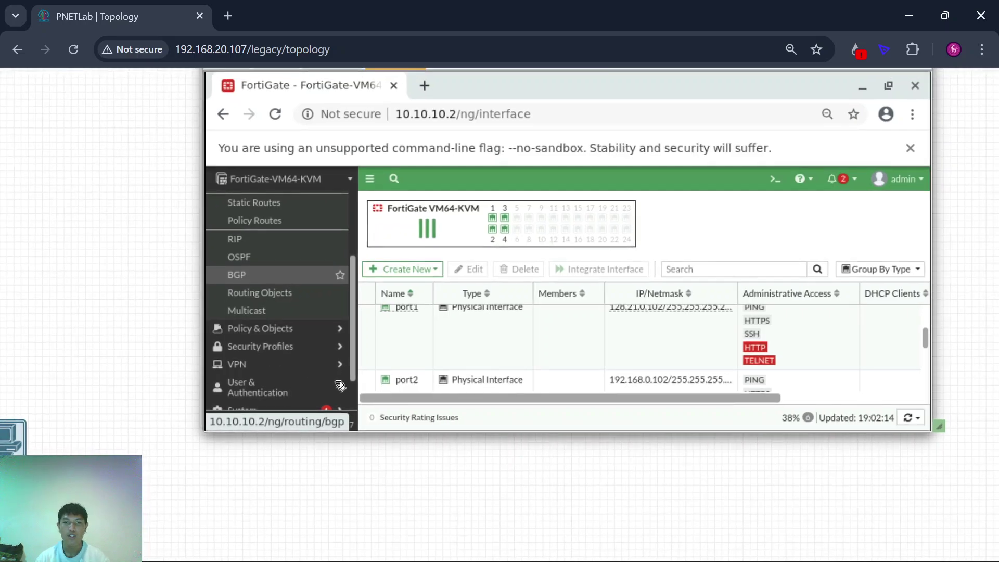
{"action": "scroll", "coordinate": [418, 460], "scroll_direction": "down", "scroll_amount": 2}
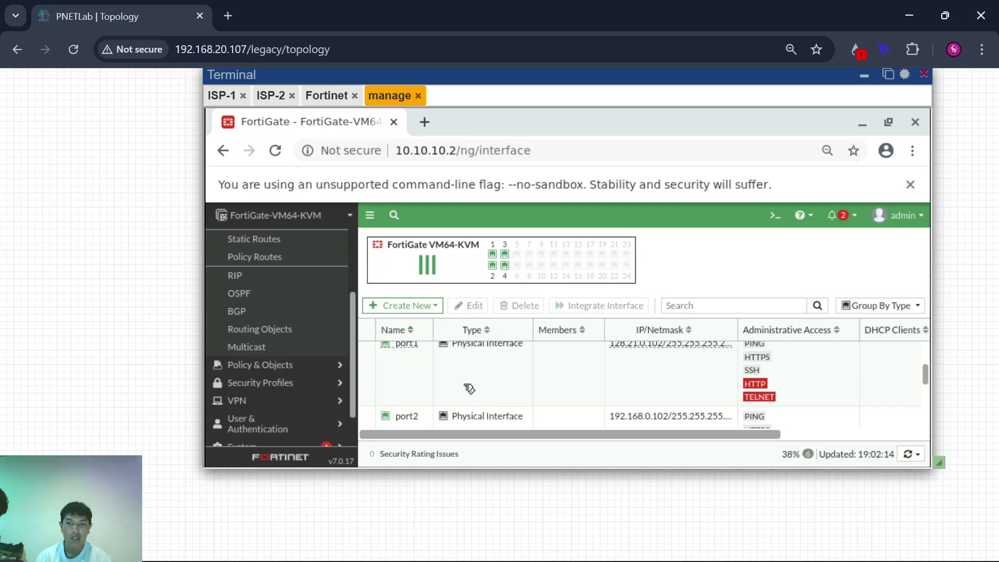
{"action": "scroll", "coordinate": [469, 388], "scroll_direction": "up", "scroll_amount": 1}
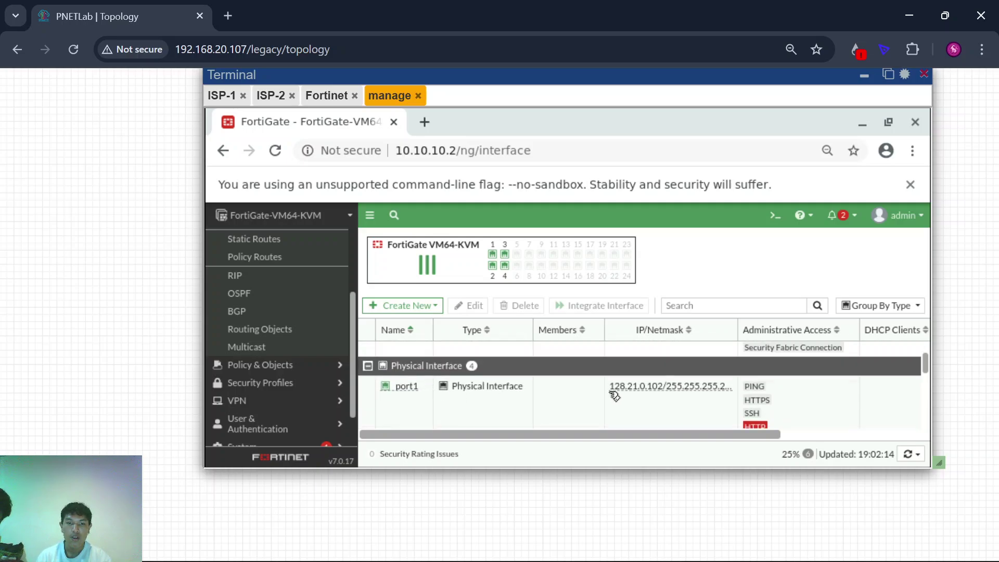
{"action": "scroll", "coordinate": [520, 398], "scroll_direction": "down", "scroll_amount": 1}
{"action": "scroll", "coordinate": [565, 393], "scroll_direction": "down", "scroll_amount": 2}
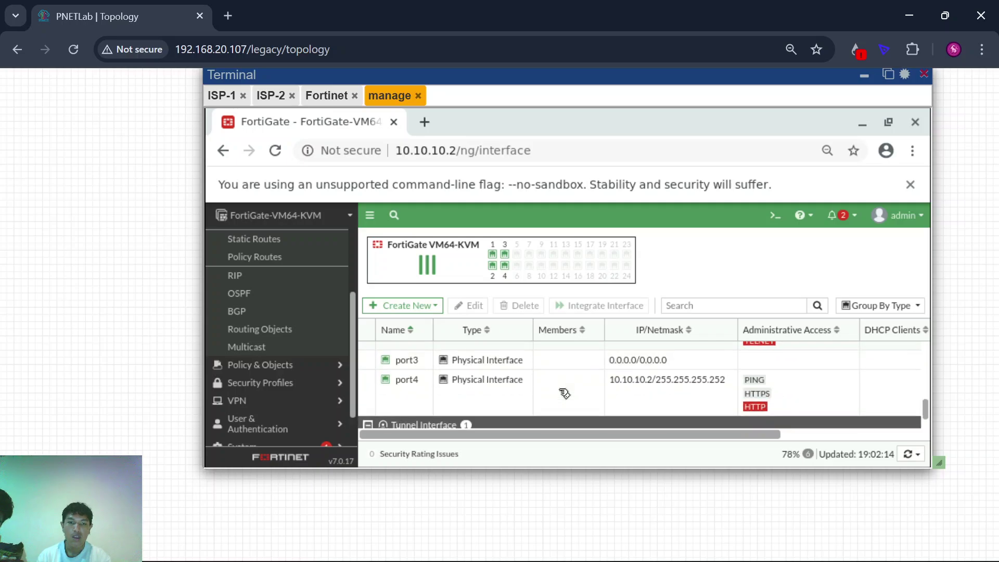
{"action": "mouse_move", "coordinate": [413, 366]}
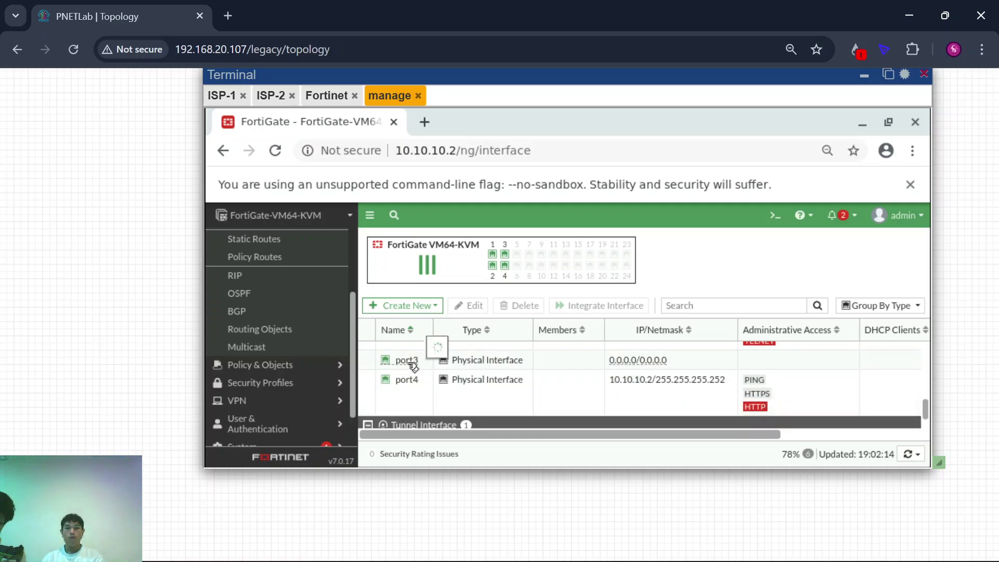
{"action": "double_click", "coordinate": [409, 361]}
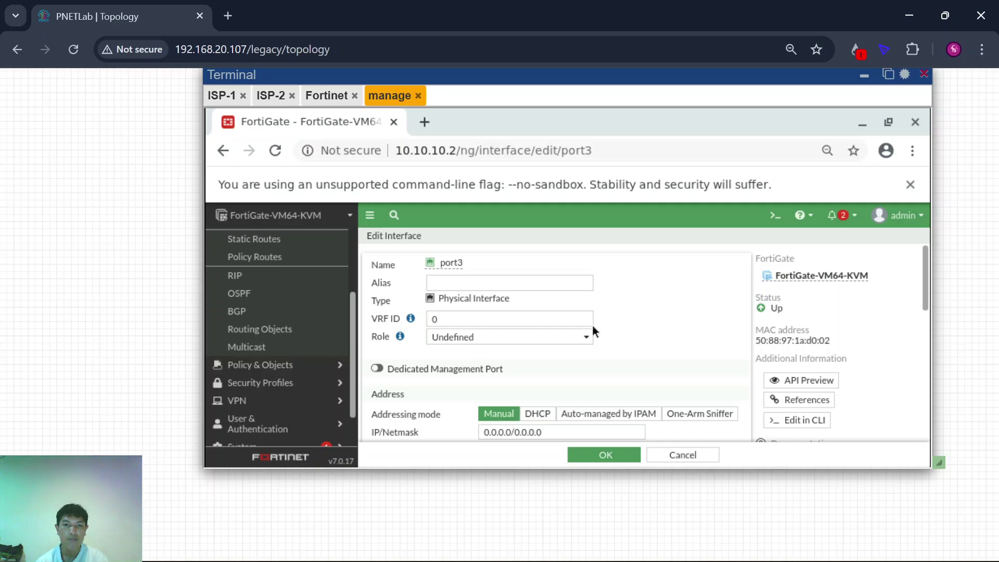
{"action": "scroll", "coordinate": [529, 355], "scroll_direction": "down", "scroll_amount": 5}
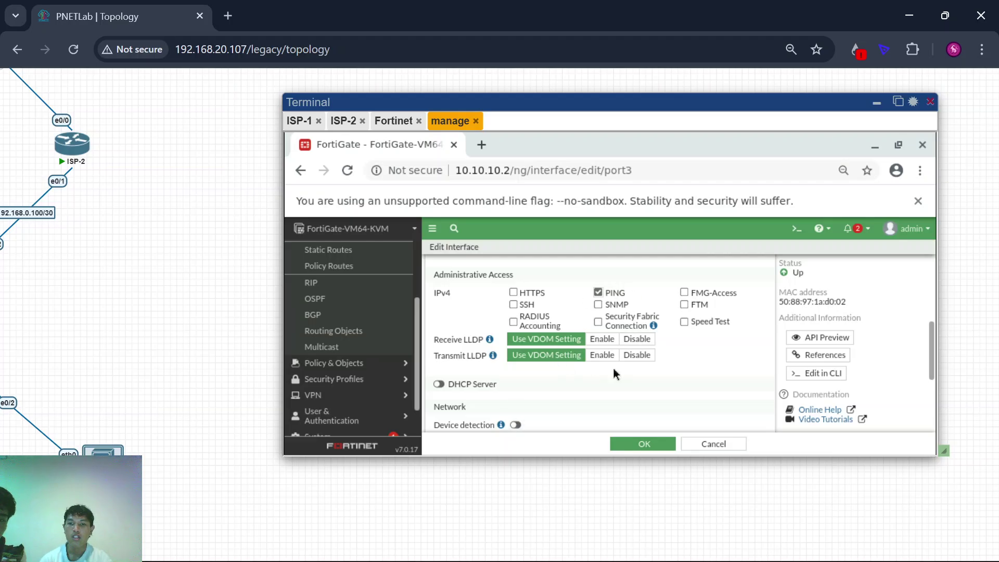
{"action": "left_click", "coordinate": [637, 446]}
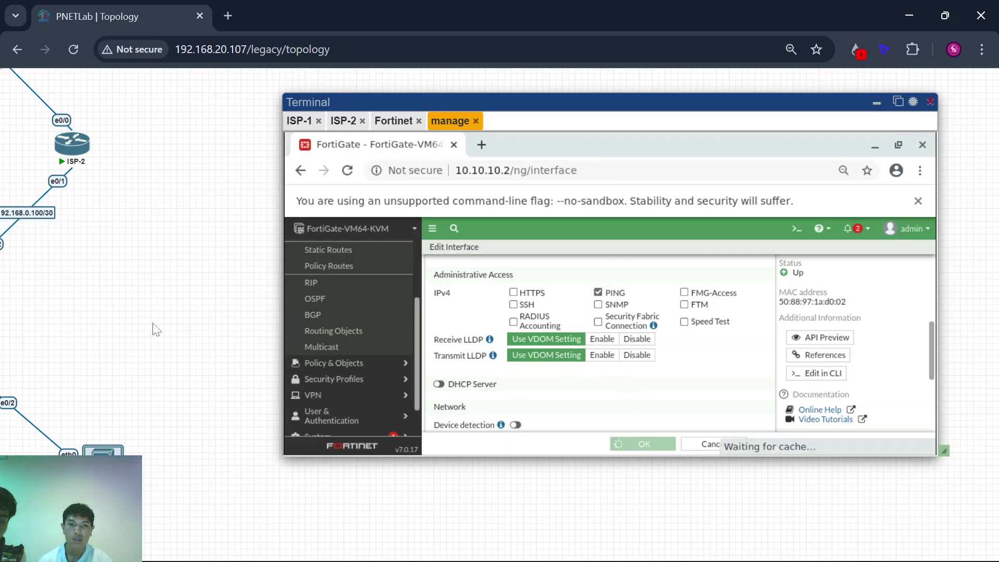
{"action": "scroll", "coordinate": [157, 329], "scroll_direction": "down", "scroll_amount": 5}
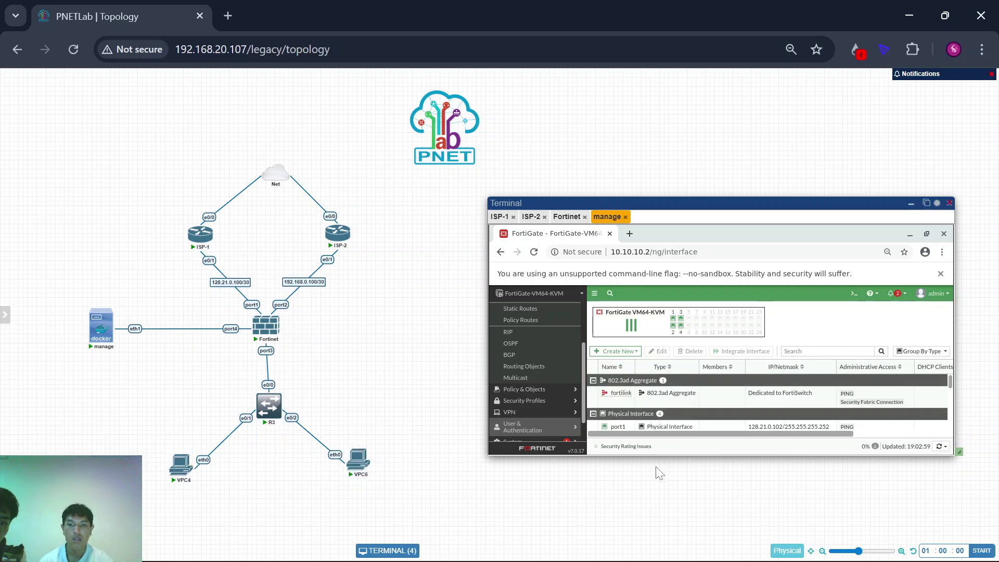
Step: Start a new Interface from the Create New menu on the Network Interfaces list
{"action": "scroll", "coordinate": [335, 335], "scroll_direction": "up", "scroll_amount": 3}
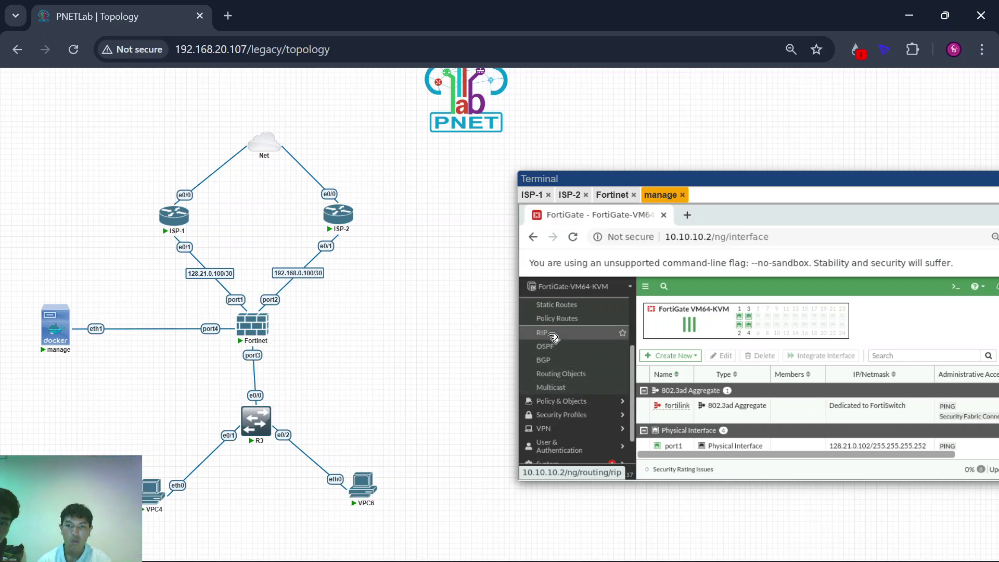
{"action": "scroll", "coordinate": [556, 343], "scroll_direction": "up", "scroll_amount": 3}
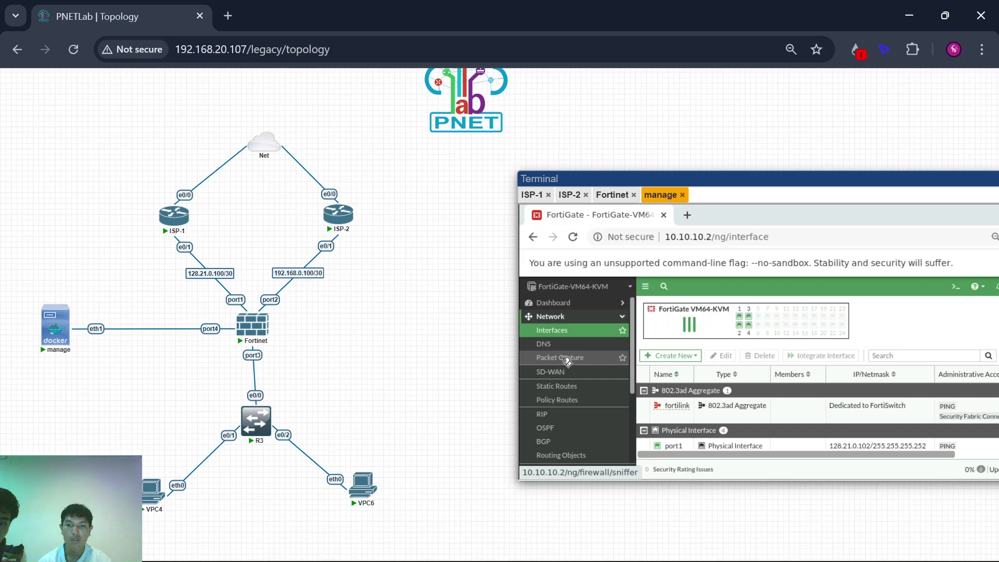
{"action": "scroll", "coordinate": [479, 426], "scroll_direction": "right", "scroll_amount": 2}
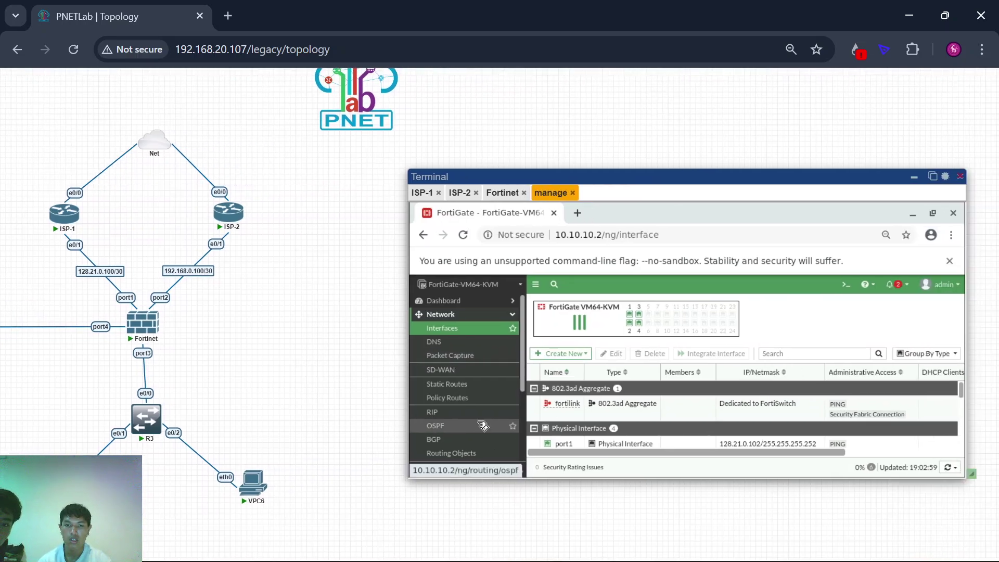
{"action": "left_click", "coordinate": [566, 354]}
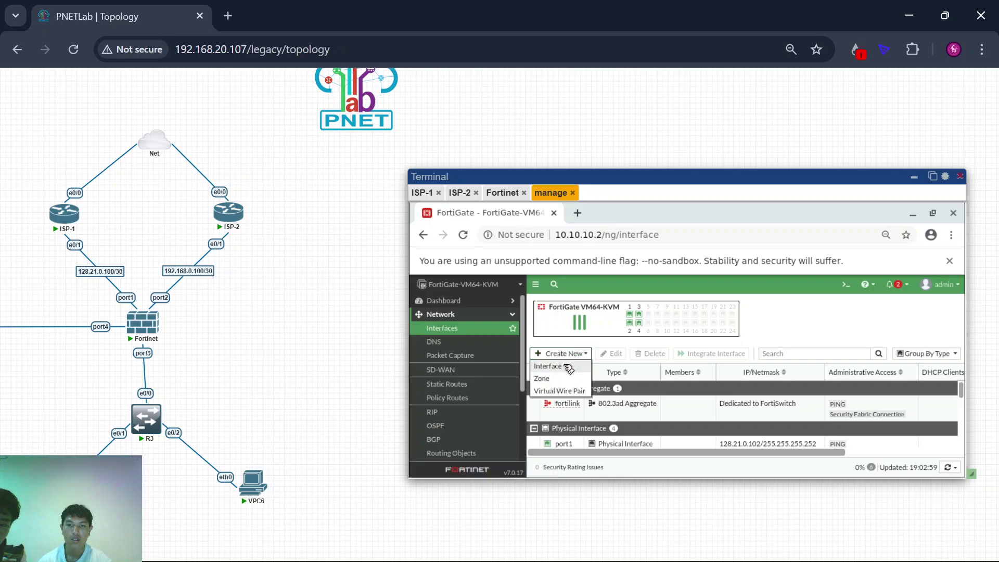
{"action": "left_click", "coordinate": [567, 368]}
Step: Name the new VLAN interface vlan10, with alias vlan10, and attach it to port3
{"action": "scroll", "coordinate": [281, 335], "scroll_direction": "right", "scroll_amount": 1}
{"action": "scroll", "coordinate": [281, 336], "scroll_direction": "down", "scroll_amount": 1}
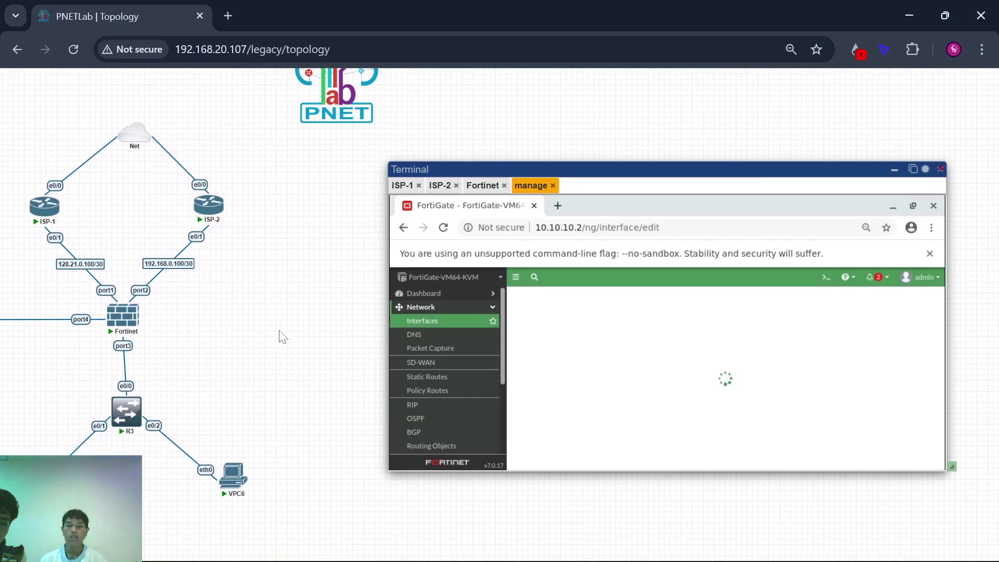
{"action": "left_click", "coordinate": [603, 316]}
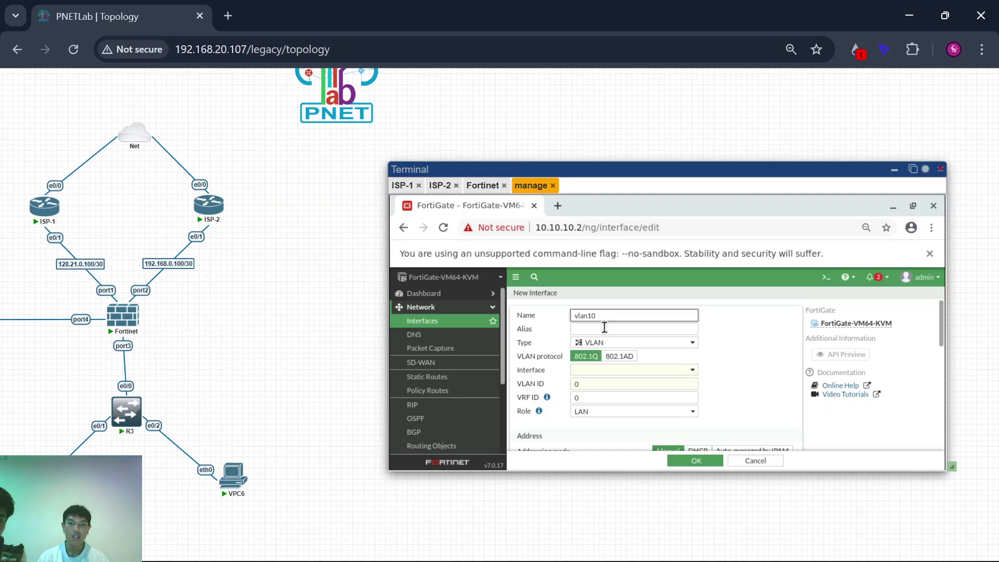
{"action": "left_click", "coordinate": [604, 328]}
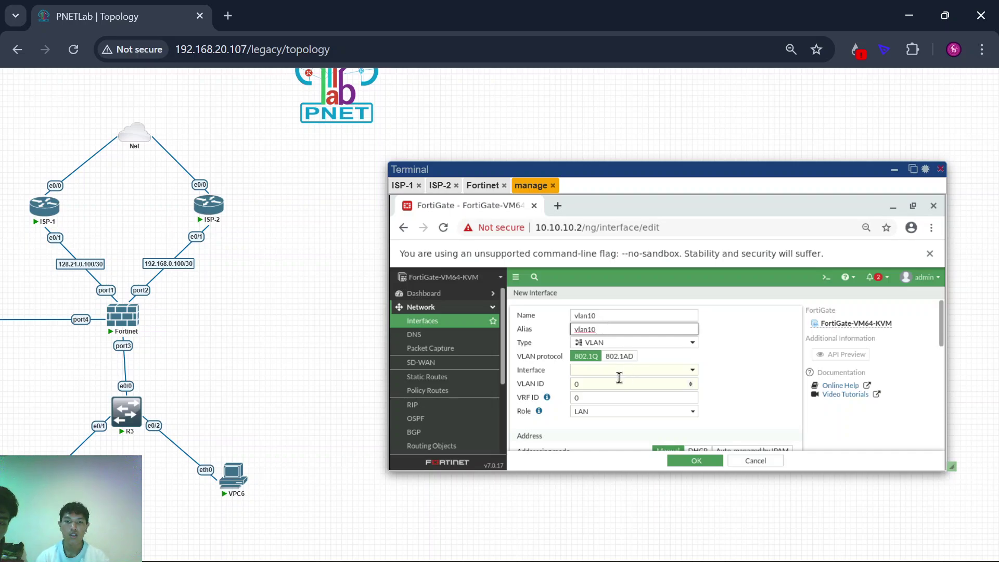
{"action": "left_click", "coordinate": [621, 370]}
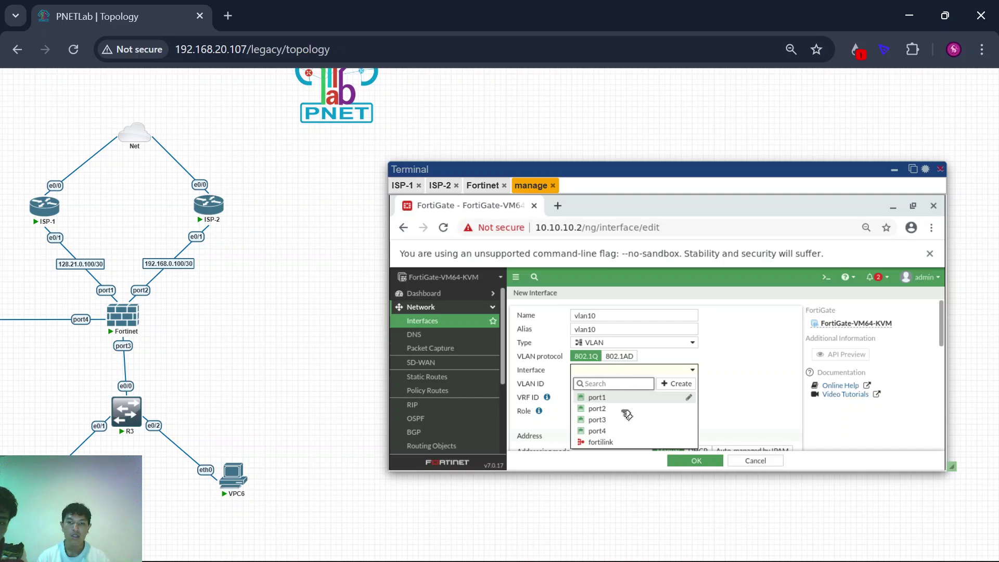
{"action": "left_click", "coordinate": [625, 420]}
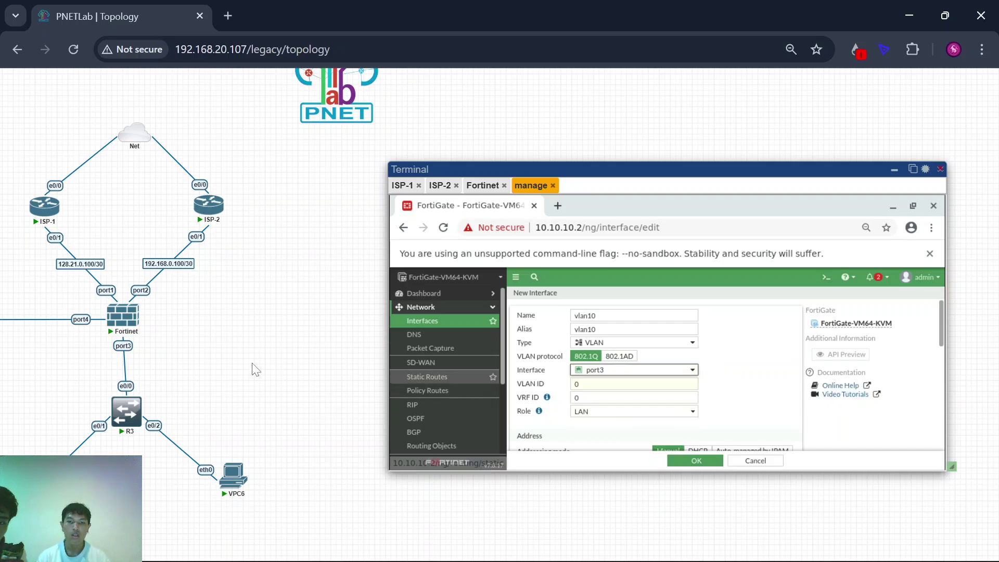
{"action": "scroll", "coordinate": [252, 370], "scroll_direction": "left", "scroll_amount": 3}
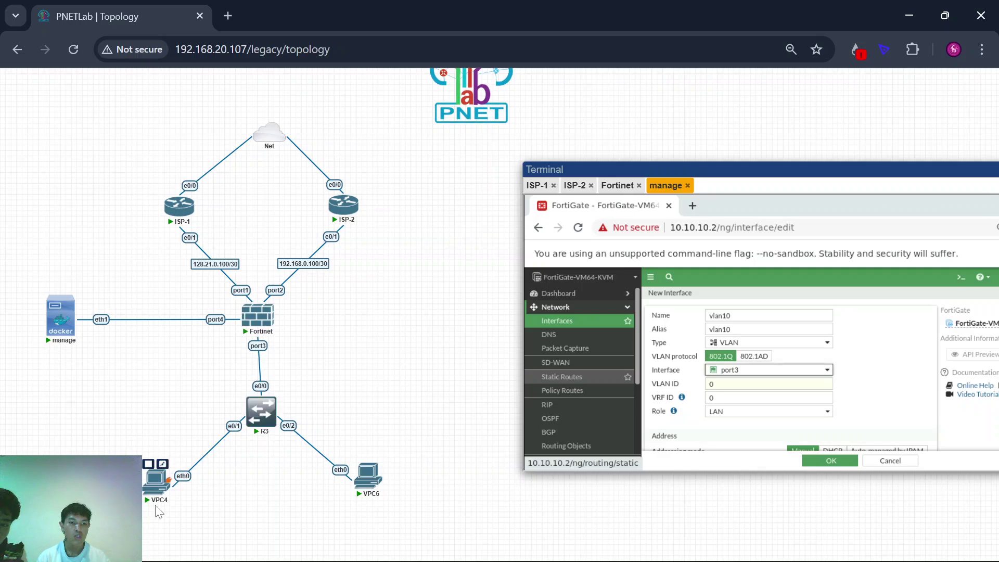
{"action": "mouse_move", "coordinate": [262, 415]}
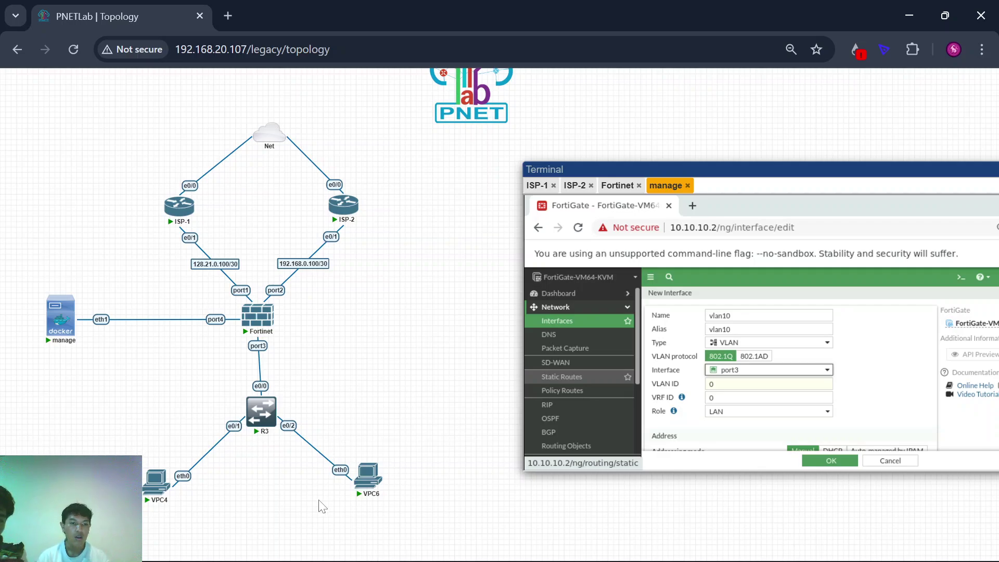
{"action": "scroll", "coordinate": [384, 387], "scroll_direction": "right", "scroll_amount": 3}
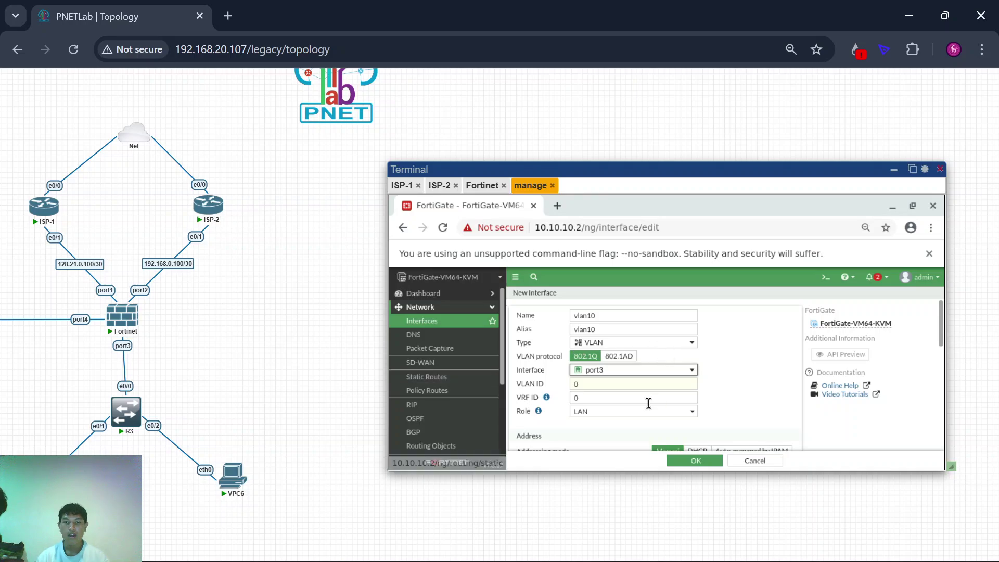
Step: Set the vlan10 VLAN ID to 10
{"action": "left_click", "coordinate": [640, 385]}
{"action": "type", "text": "10"}
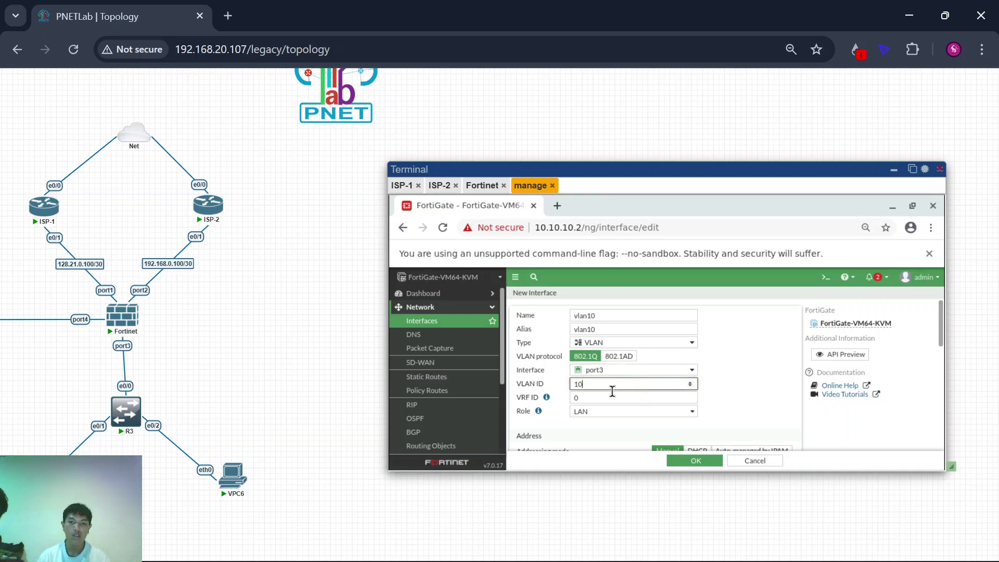
{"action": "scroll", "coordinate": [541, 408], "scroll_direction": "down", "scroll_amount": 1}
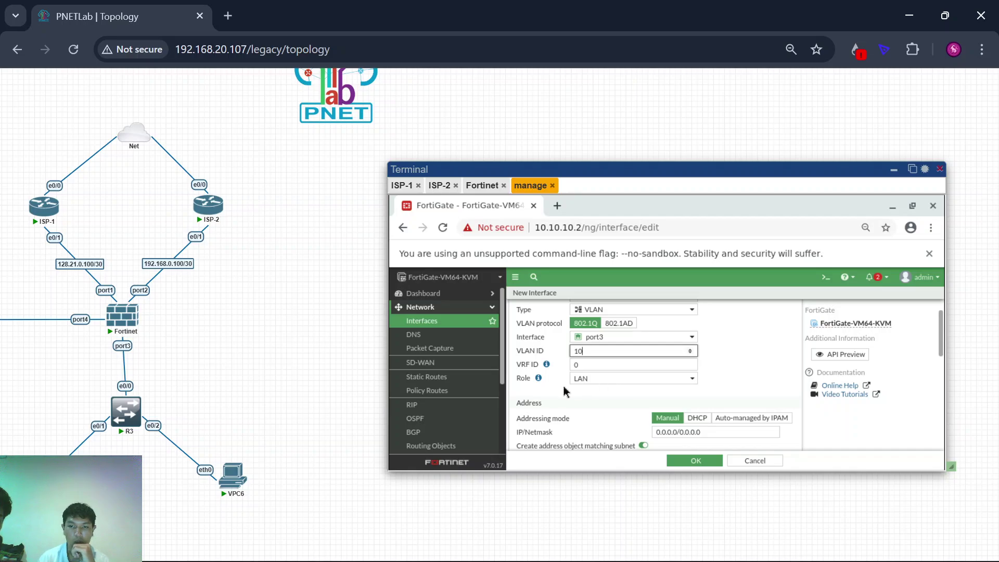
{"action": "scroll", "coordinate": [670, 381], "scroll_direction": "down", "scroll_amount": 2}
Step: Replace the vlan10 IP/Netmask with 192.168.10.1/24
{"action": "left_click", "coordinate": [707, 365]}
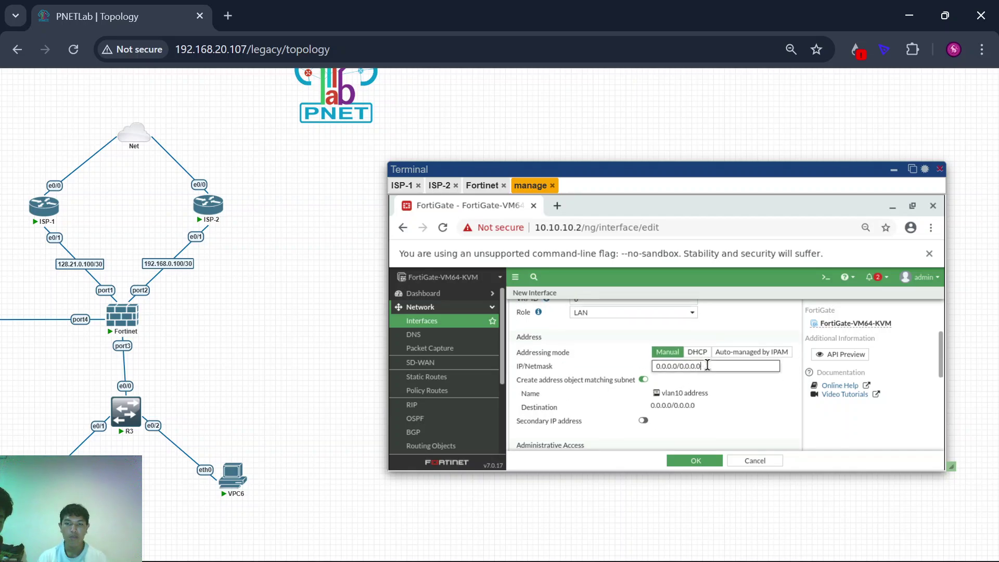
{"action": "triple_click", "coordinate": [708, 366]}
{"action": "type", "text": "192.168.10.1"}
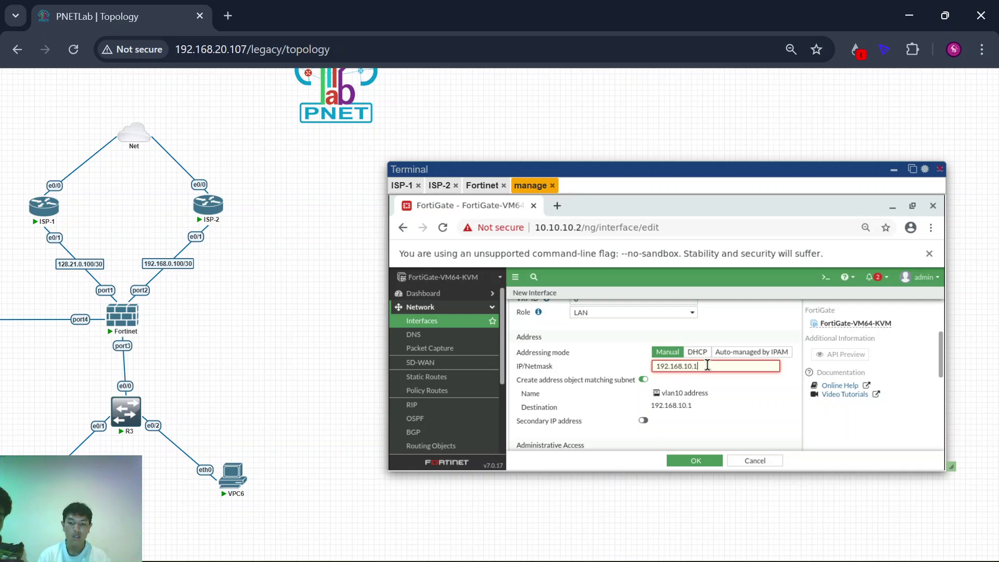
{"action": "type", "text": "/24"}
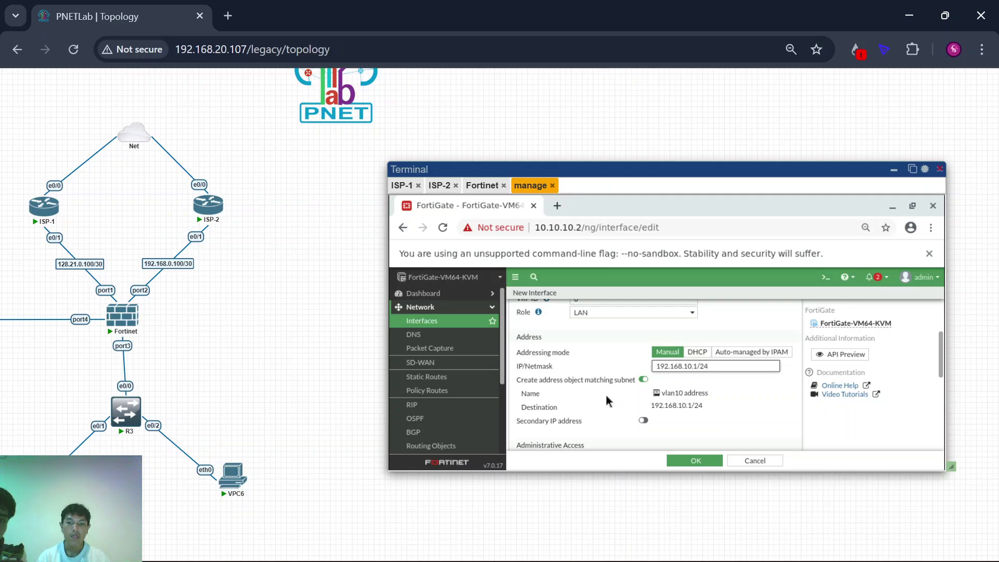
{"action": "scroll", "coordinate": [609, 401], "scroll_direction": "down", "scroll_amount": 3}
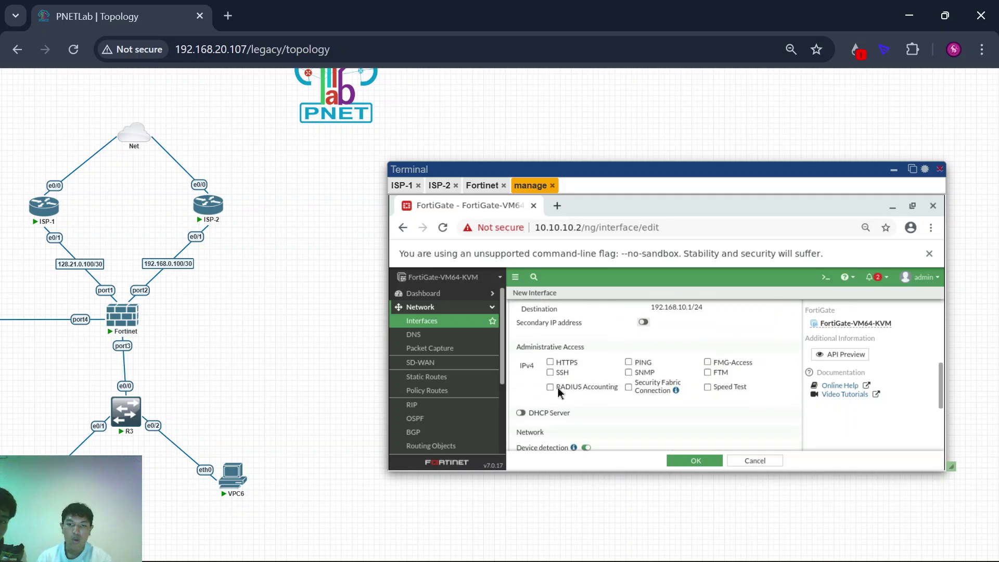
{"action": "scroll", "coordinate": [572, 383], "scroll_direction": "down", "scroll_amount": 1}
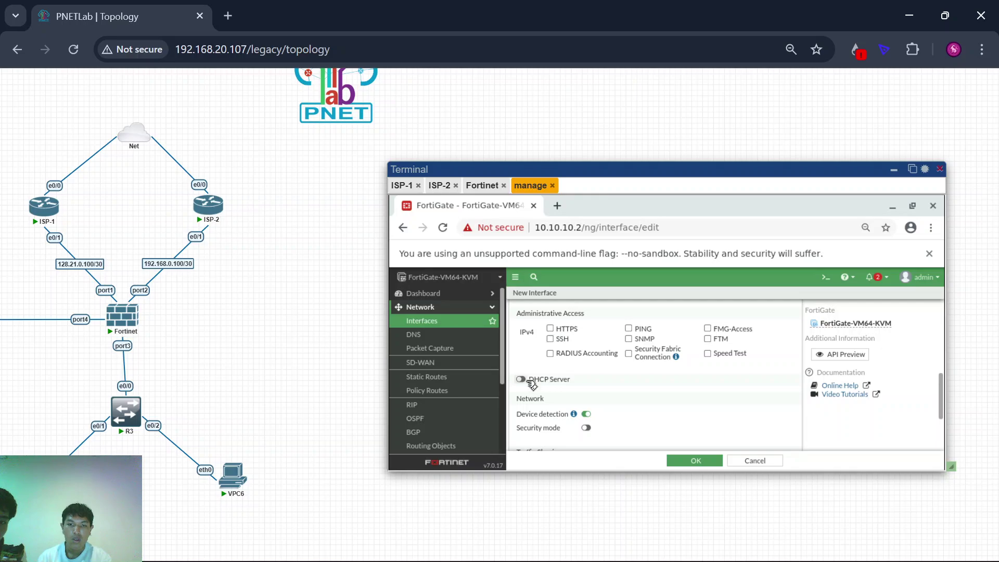
Step: Enable the DHCP server on the vlan10 interface
{"action": "left_click", "coordinate": [521, 380]}
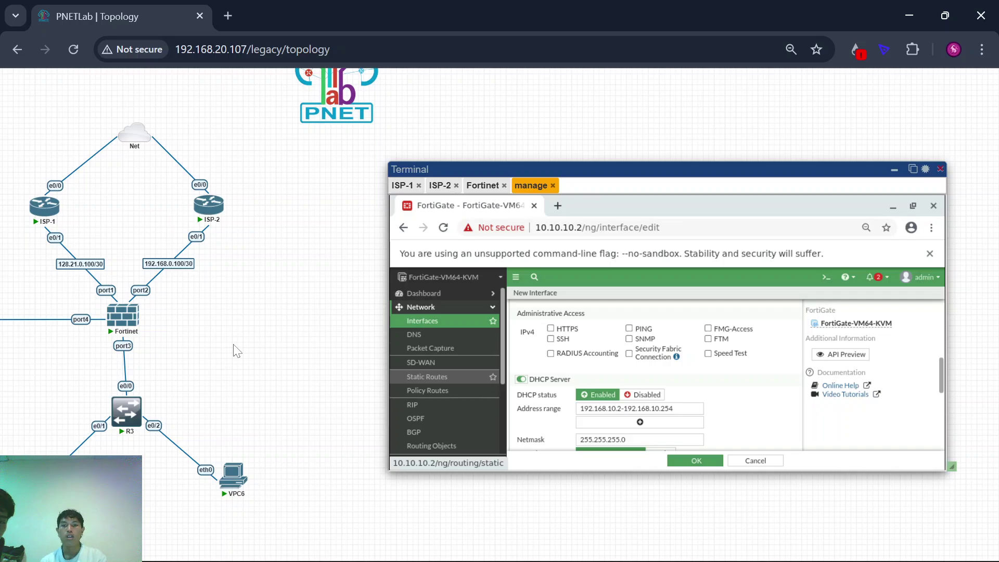
{"action": "left_click_drag", "start_coordinate": [116, 378], "coordinate": [181, 370]}
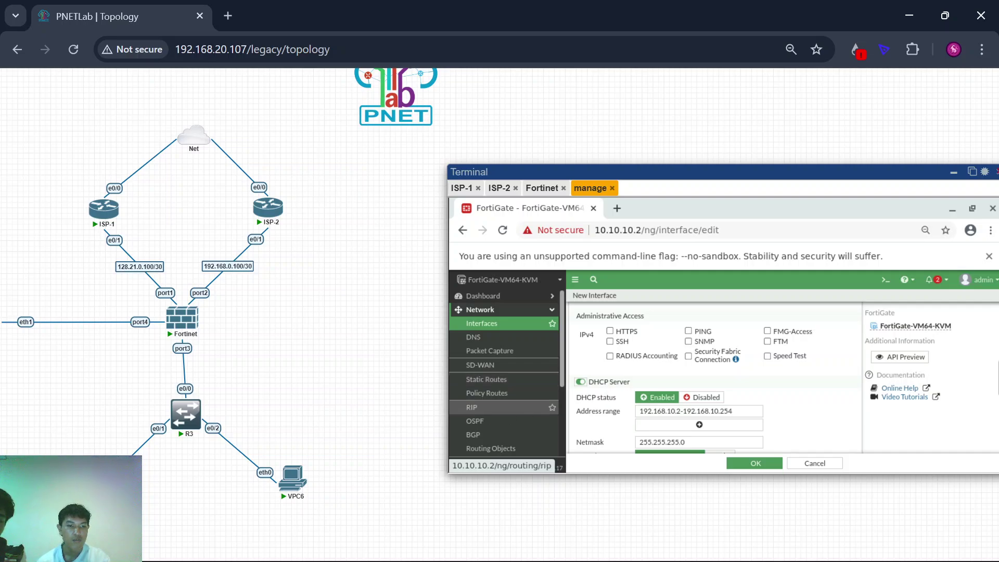
{"action": "left_click_drag", "start_coordinate": [41, 453], "coordinate": [360, 545]}
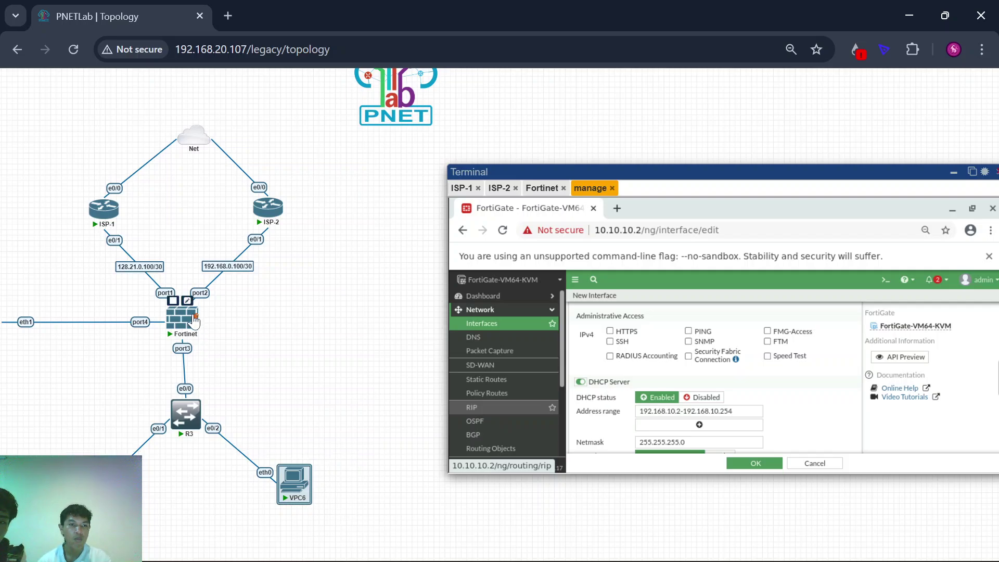
{"action": "left_click", "coordinate": [348, 374]}
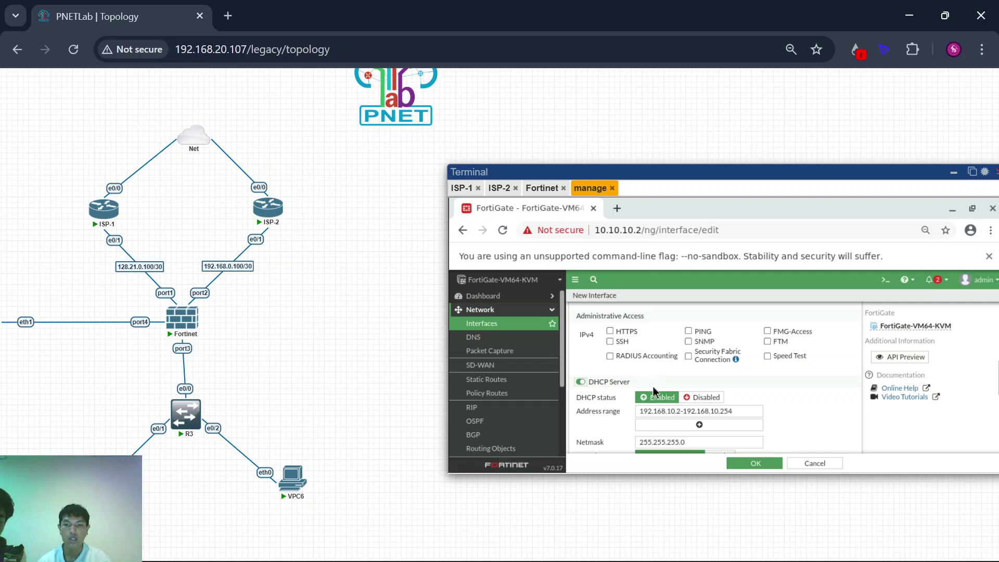
Step: Review the DHCP range 192.168.10.2–192.168.10.254 and save the vlan10 interface
{"action": "scroll", "coordinate": [654, 391], "scroll_direction": "up", "scroll_amount": 1}
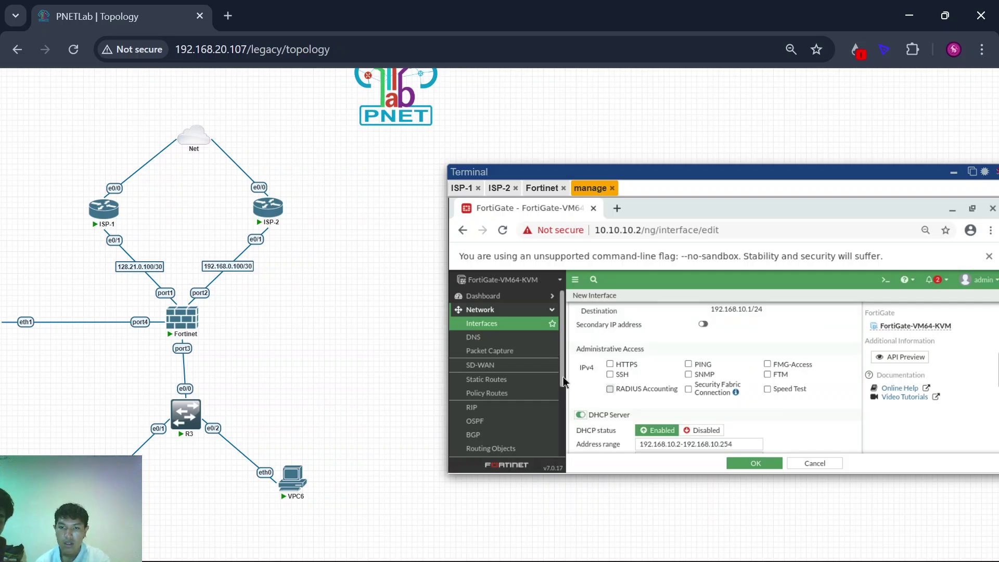
{"action": "scroll", "coordinate": [654, 424], "scroll_direction": "down", "scroll_amount": 2}
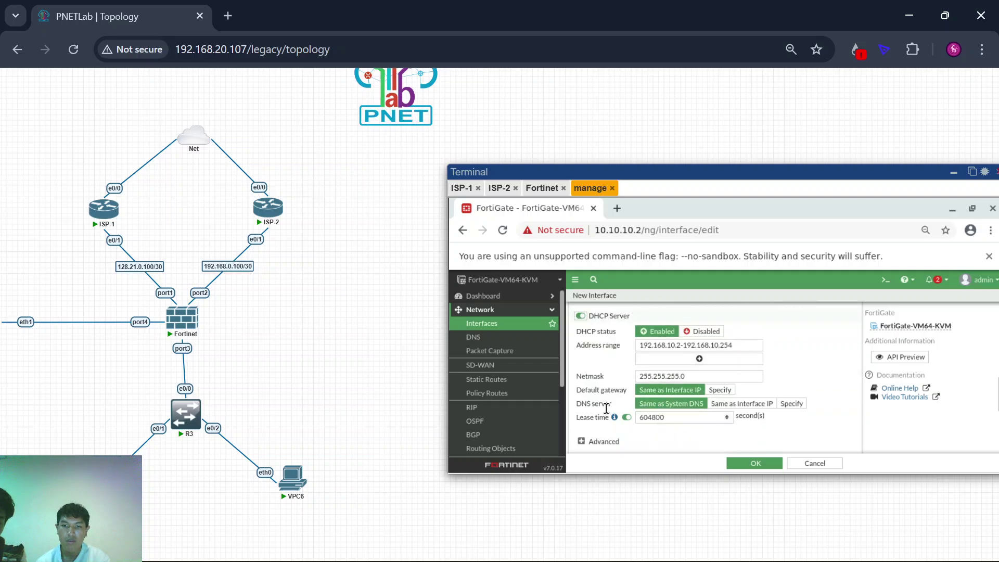
{"action": "scroll", "coordinate": [632, 364], "scroll_direction": "down", "scroll_amount": 4}
{"action": "scroll", "coordinate": [631, 348], "scroll_direction": "up", "scroll_amount": 4}
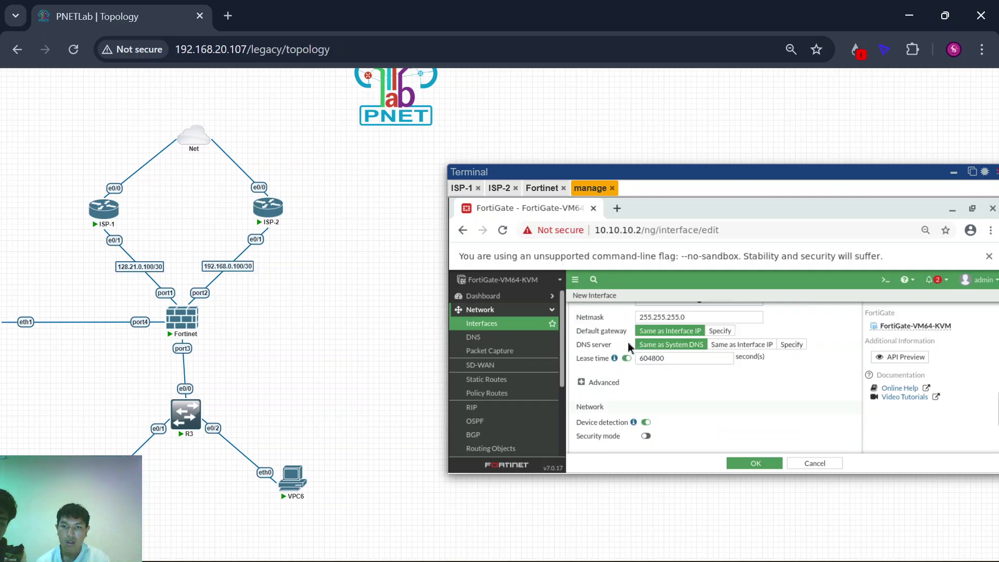
{"action": "scroll", "coordinate": [616, 385], "scroll_direction": "down", "scroll_amount": 2}
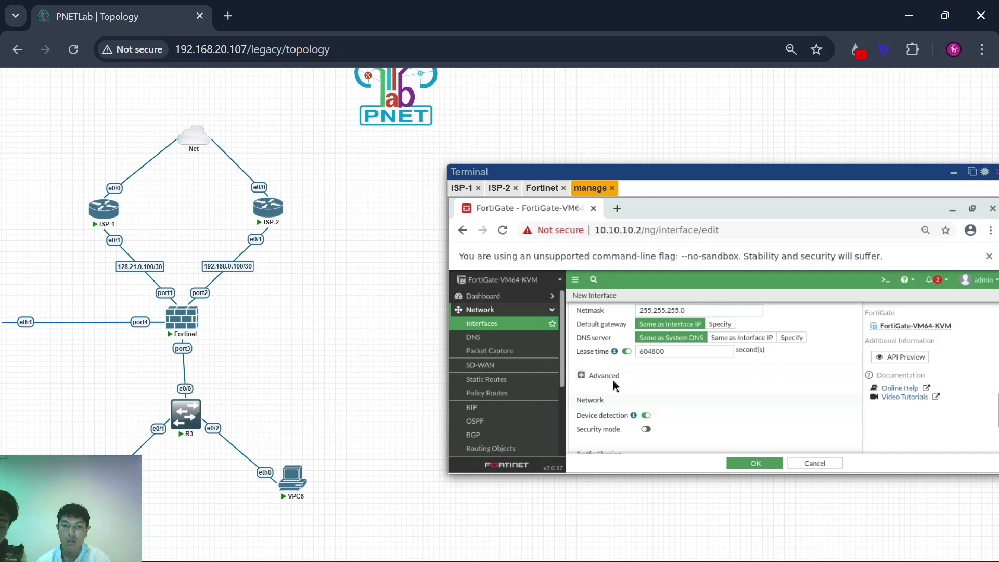
{"action": "scroll", "coordinate": [614, 385], "scroll_direction": "up", "scroll_amount": 2}
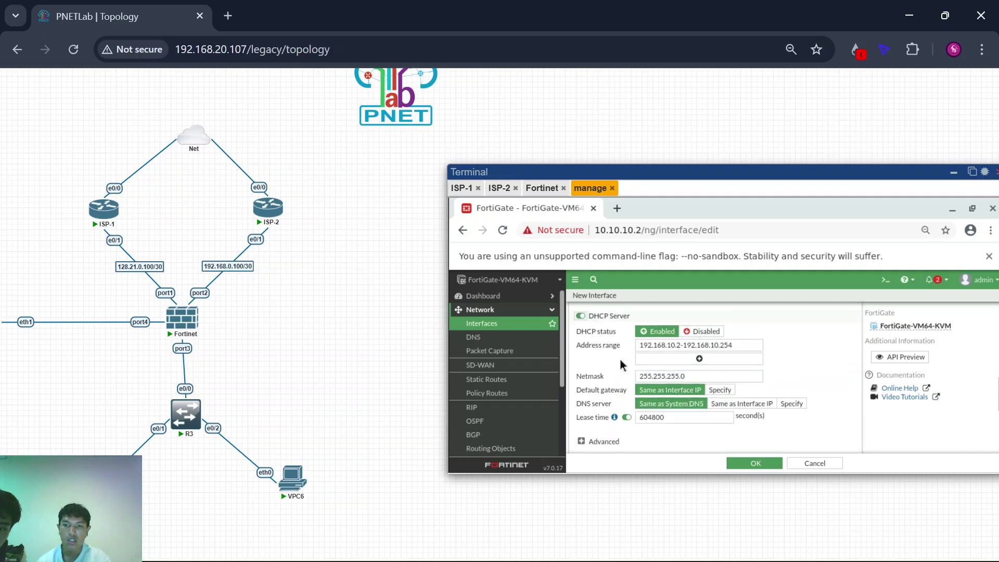
{"action": "scroll", "coordinate": [598, 376], "scroll_direction": "down", "scroll_amount": 4}
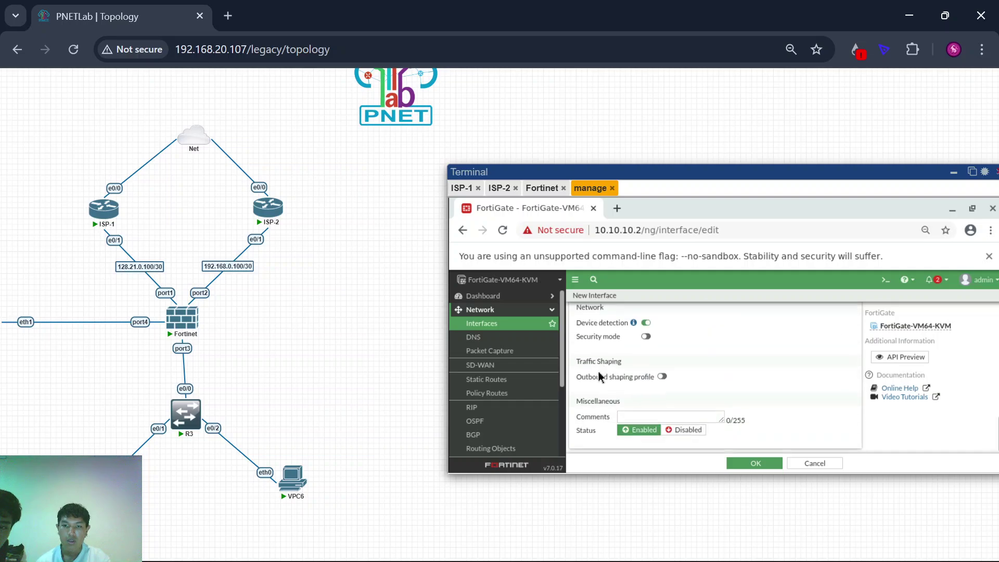
{"action": "left_click", "coordinate": [753, 467]}
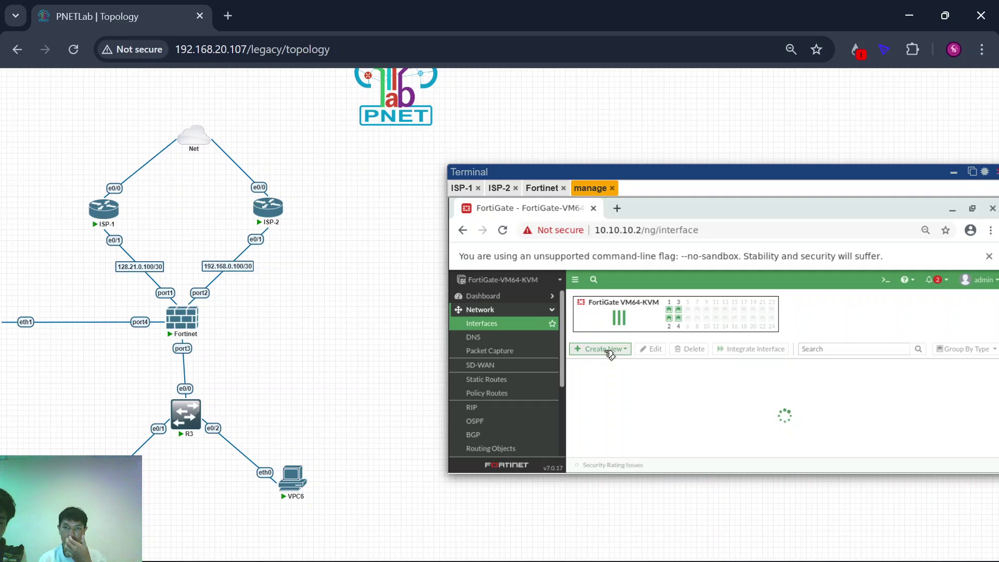
Step: Create a second interface named vlan20, with alias vlan20, on parent port3, and begin its VLAN ID
{"action": "left_click", "coordinate": [607, 353]}
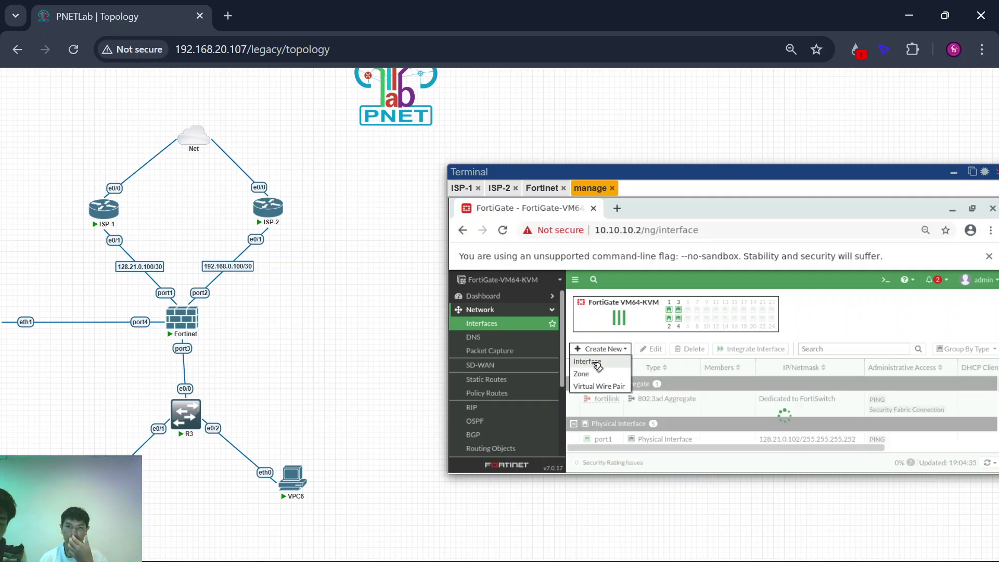
{"action": "left_click", "coordinate": [596, 366]}
{"action": "scroll", "coordinate": [359, 346], "scroll_direction": "right", "scroll_amount": 1}
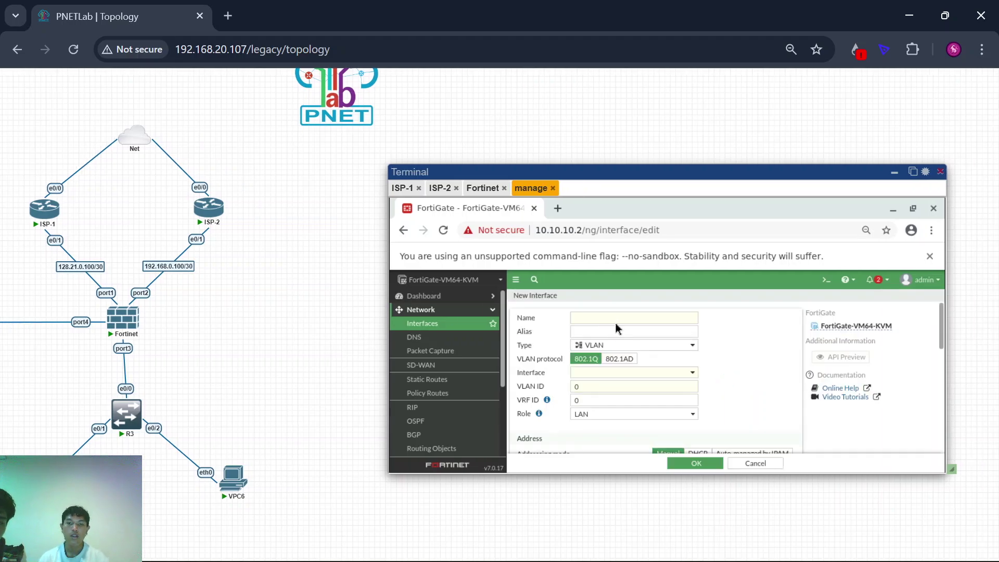
{"action": "left_click", "coordinate": [611, 315]}
{"action": "type", "text": "vlan20"}
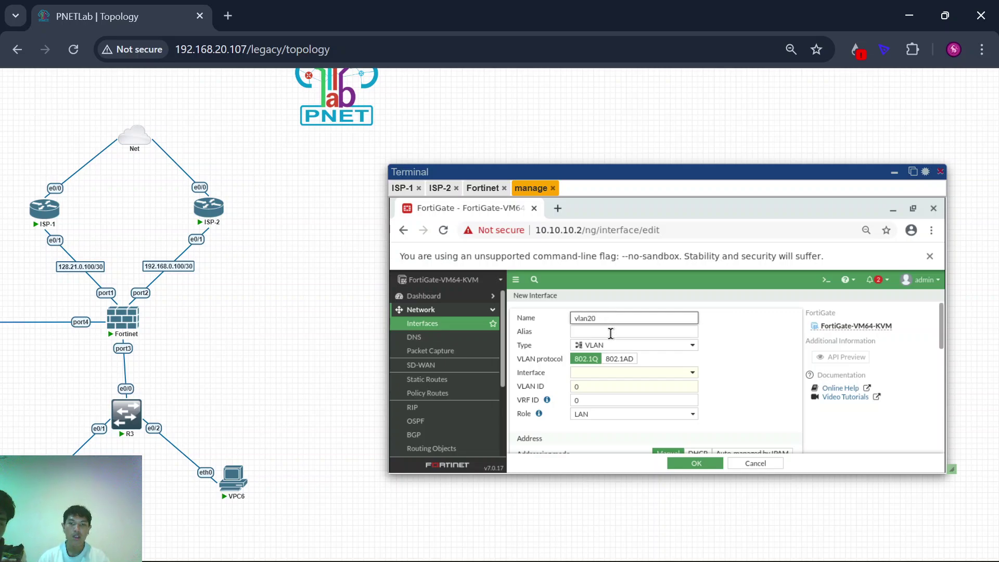
{"action": "left_click", "coordinate": [611, 332]}
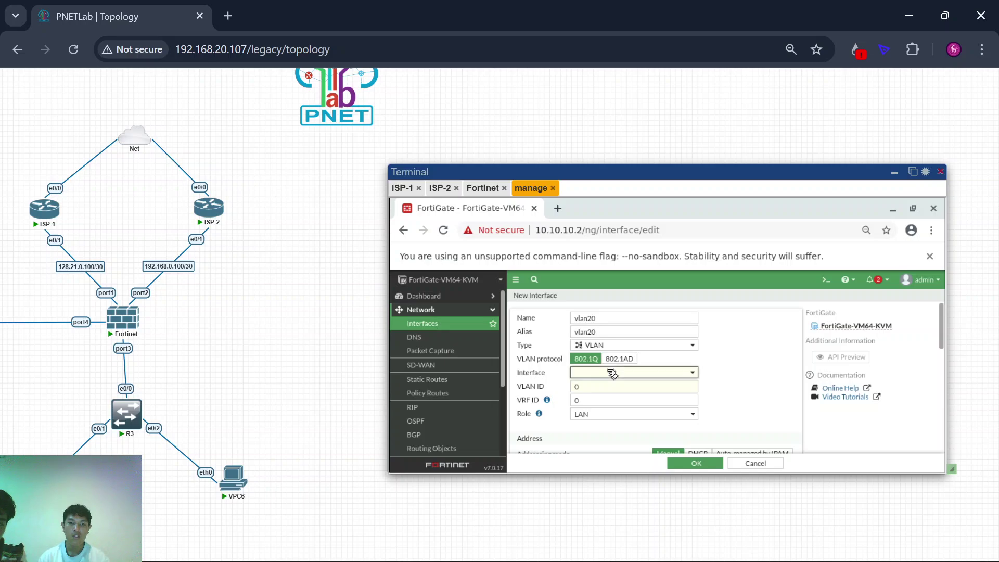
{"action": "left_click", "coordinate": [612, 373]}
{"action": "left_click", "coordinate": [606, 422]}
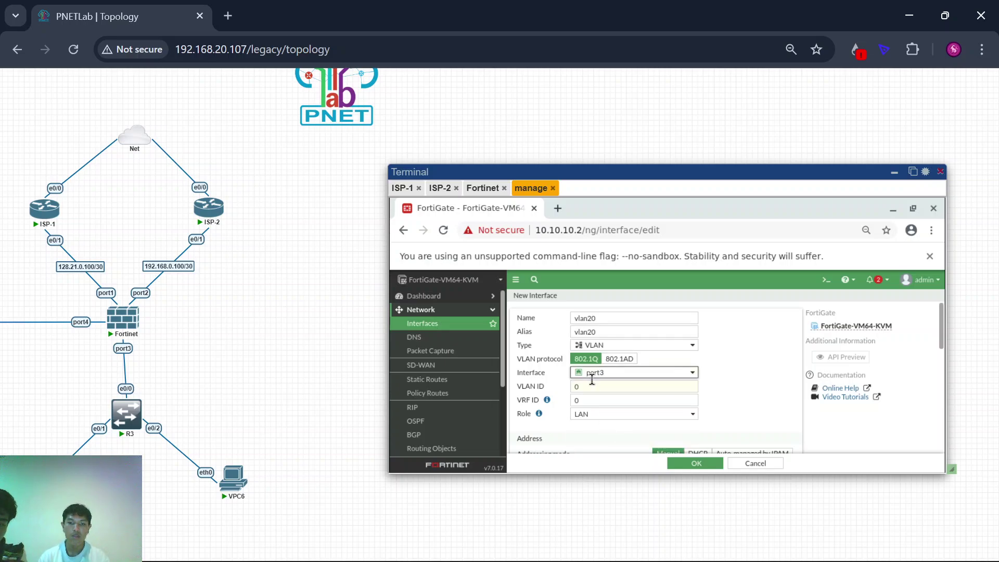
{"action": "left_click", "coordinate": [596, 389]}
Step: Complete VLAN ID 20 and set the vlan20 address to 192.168.20.1/24
{"action": "type", "text": "2"}
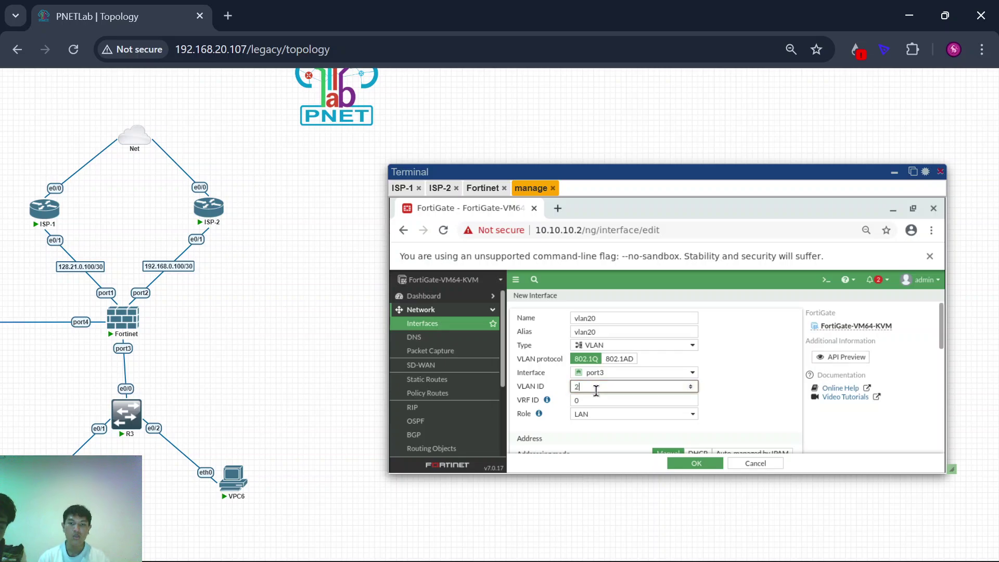
{"action": "scroll", "coordinate": [541, 390], "scroll_direction": "down", "scroll_amount": 2}
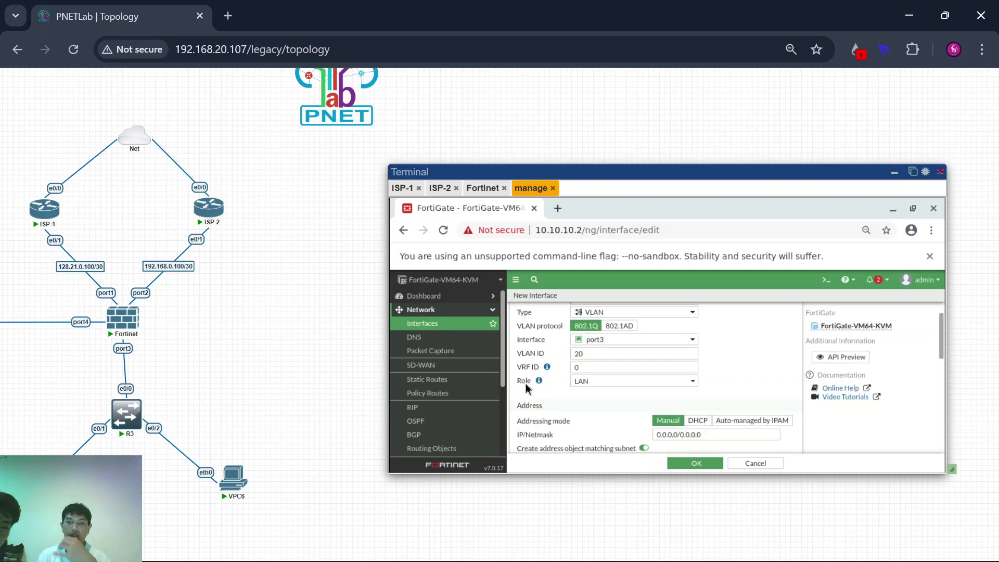
{"action": "left_click", "coordinate": [738, 405]}
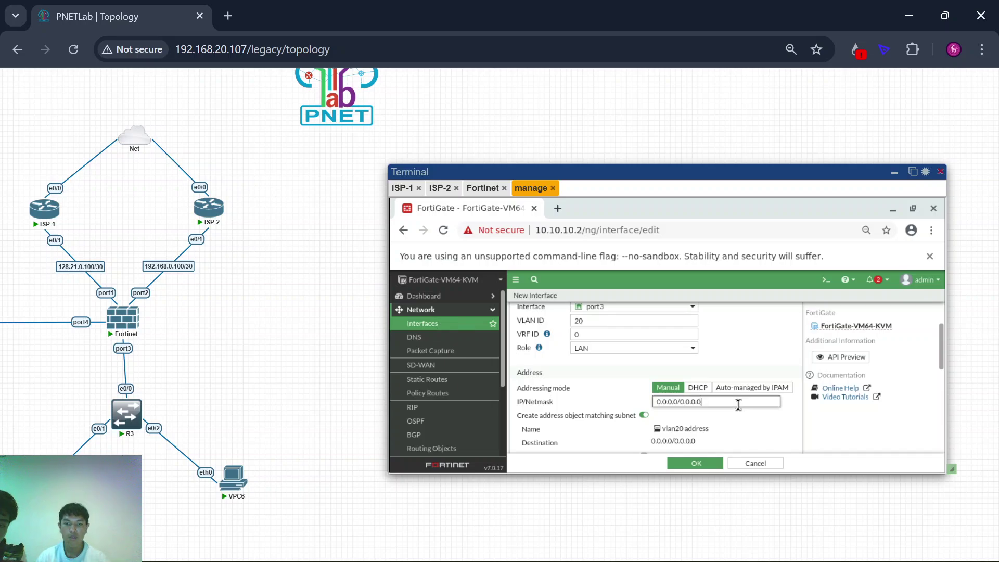
{"action": "key", "text": "ctrl+a"}
{"action": "type", "text": "19"}
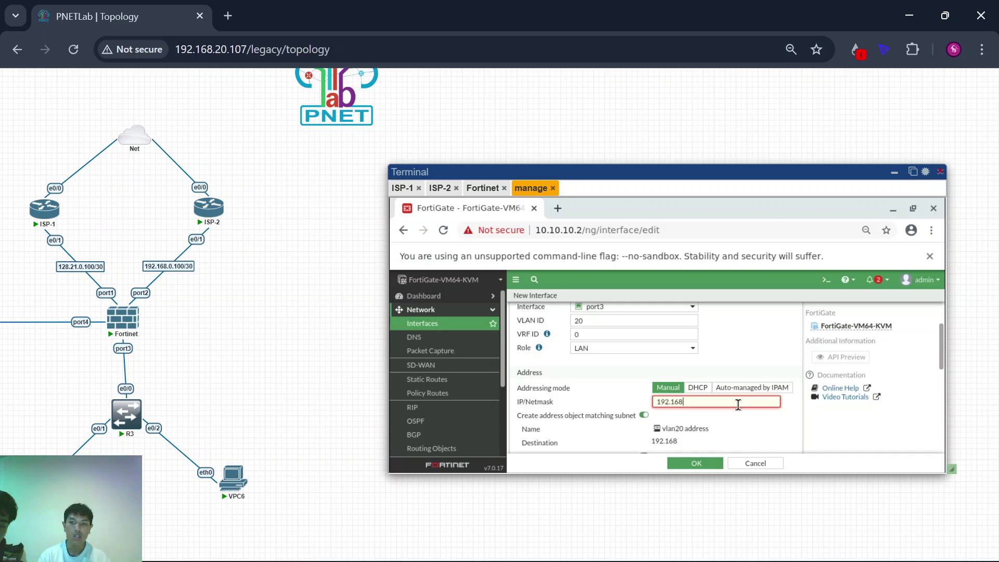
{"action": "type", "text": "2.168.20.1/"}
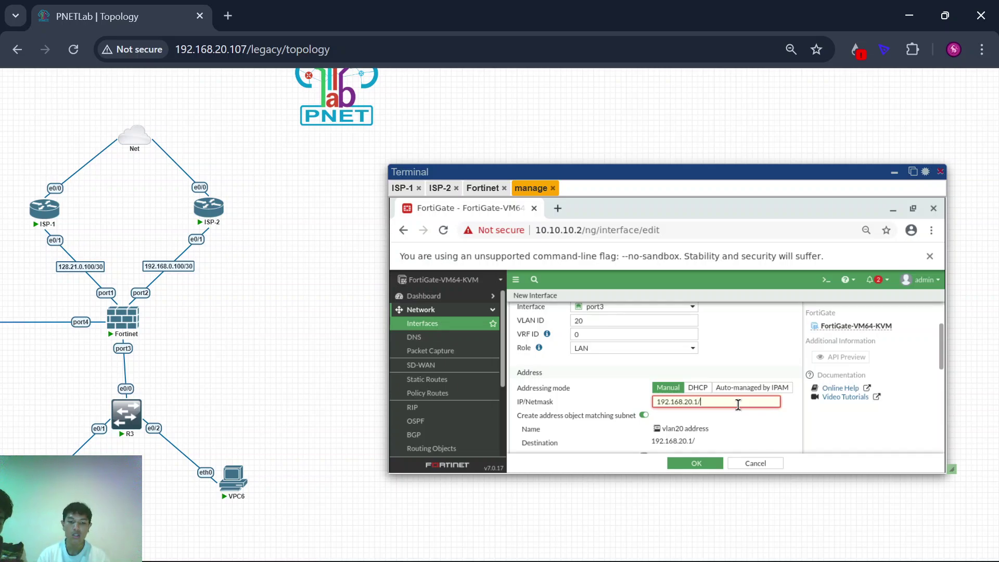
{"action": "type", "text": "24"}
Step: Enable the DHCP server for 192.168.20.2–192.168.20.254 and save vlan20
{"action": "scroll", "coordinate": [560, 385], "scroll_direction": "down", "scroll_amount": 1}
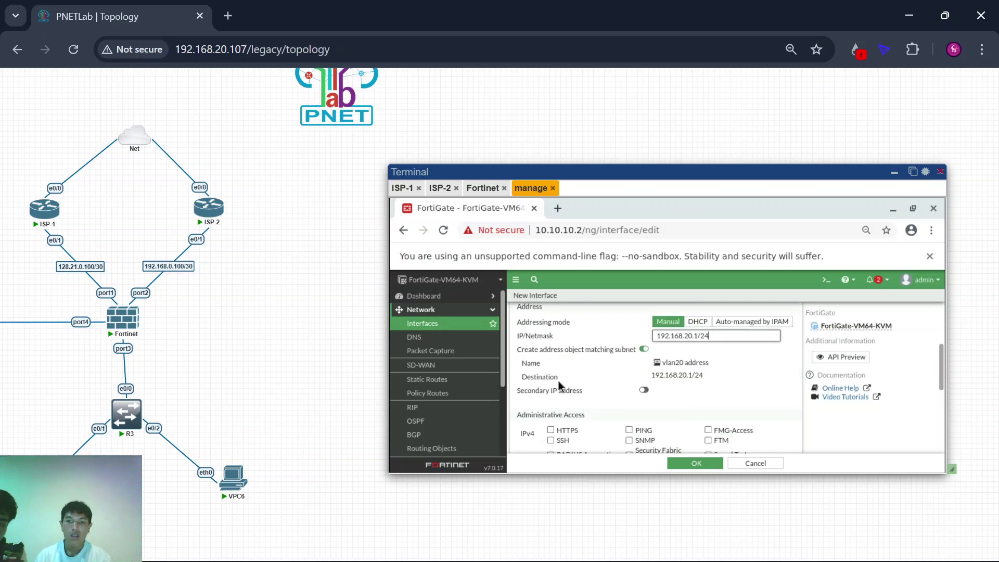
{"action": "scroll", "coordinate": [533, 383], "scroll_direction": "down", "scroll_amount": 2}
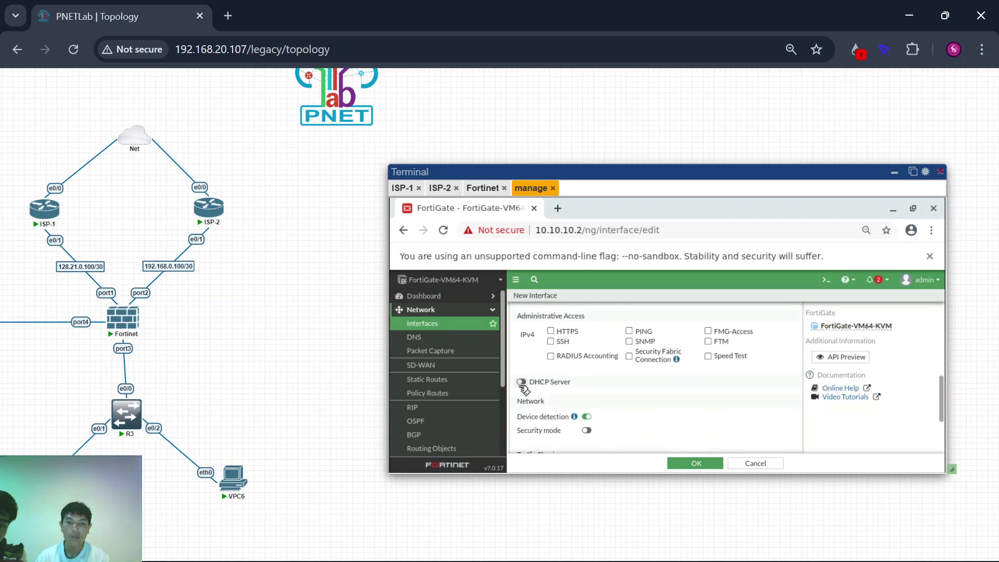
{"action": "left_click", "coordinate": [521, 382]}
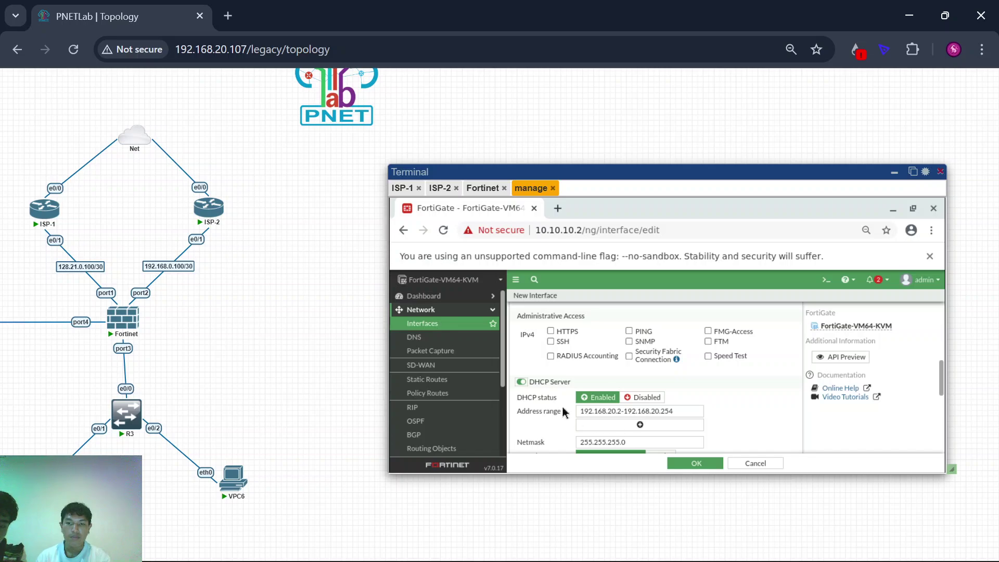
{"action": "scroll", "coordinate": [598, 414], "scroll_direction": "down", "scroll_amount": 3}
{"action": "scroll", "coordinate": [657, 390], "scroll_direction": "down", "scroll_amount": 3}
{"action": "scroll", "coordinate": [658, 390], "scroll_direction": "down", "scroll_amount": 1}
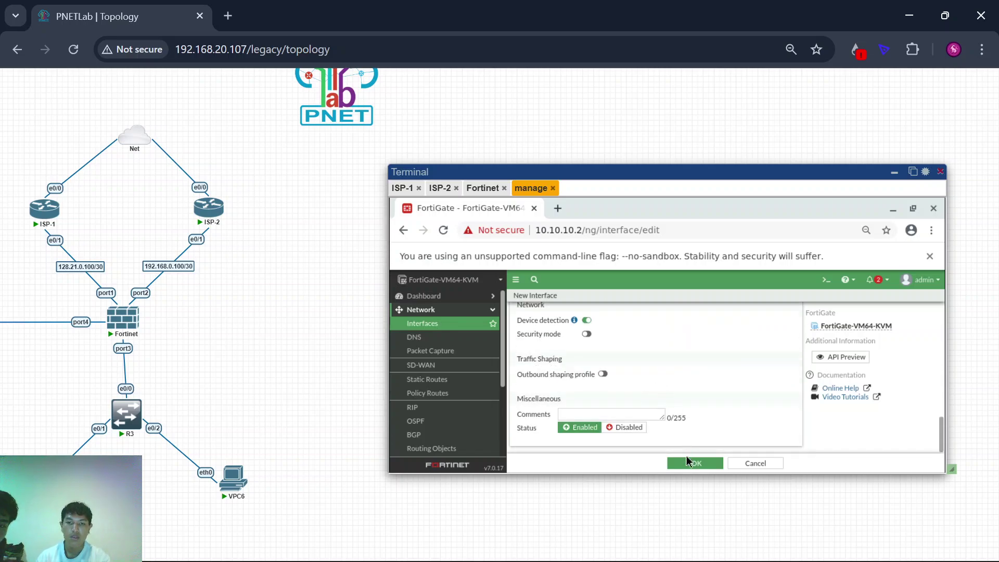
{"action": "left_click", "coordinate": [688, 464]}
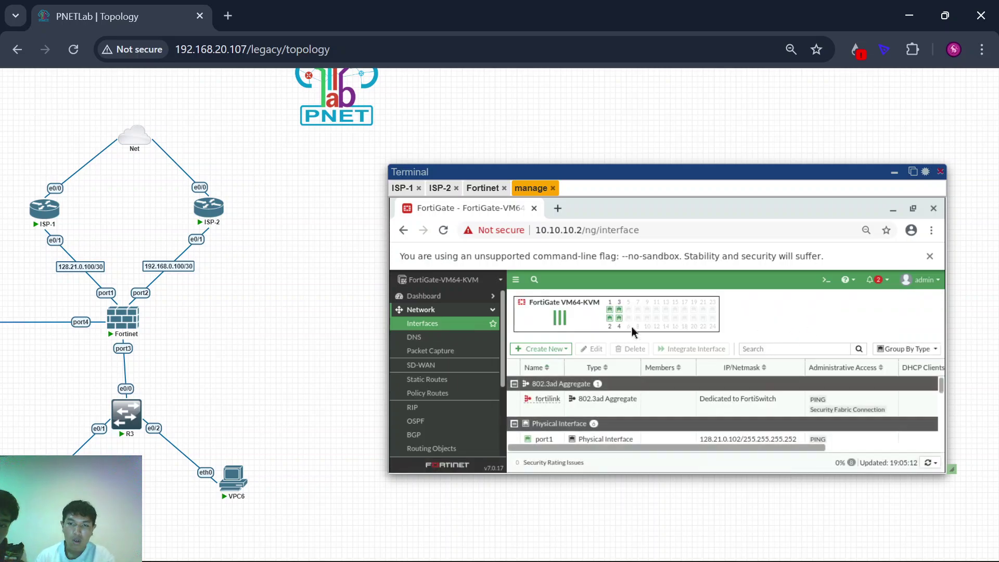
Step: Expand port3 in the interface list to reveal its vlan10 (192.168.10.1) and vlan20 (192.168.20.1) subinterfaces
{"action": "scroll", "coordinate": [606, 424], "scroll_direction": "down", "scroll_amount": 2}
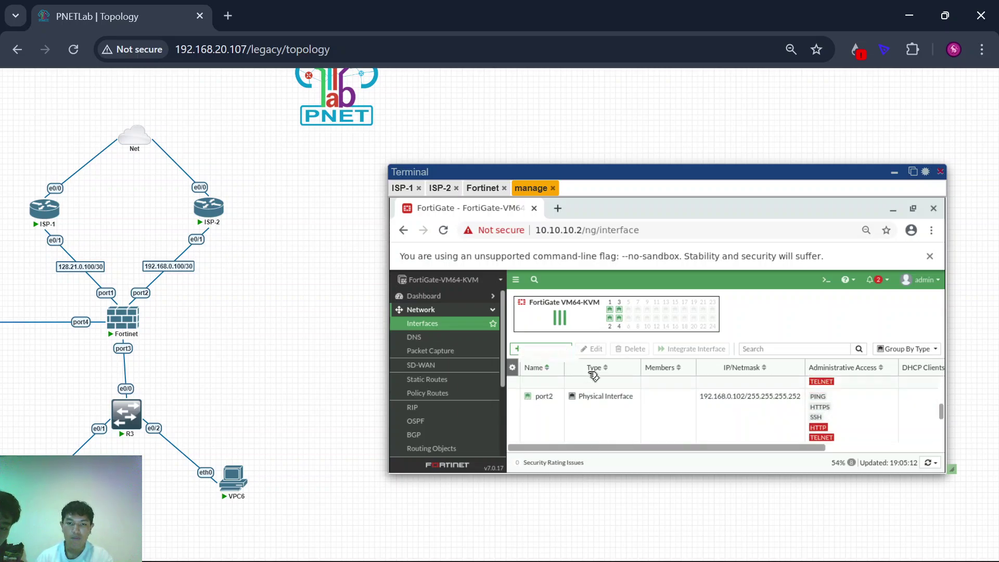
{"action": "scroll", "coordinate": [596, 388], "scroll_direction": "down", "scroll_amount": 2}
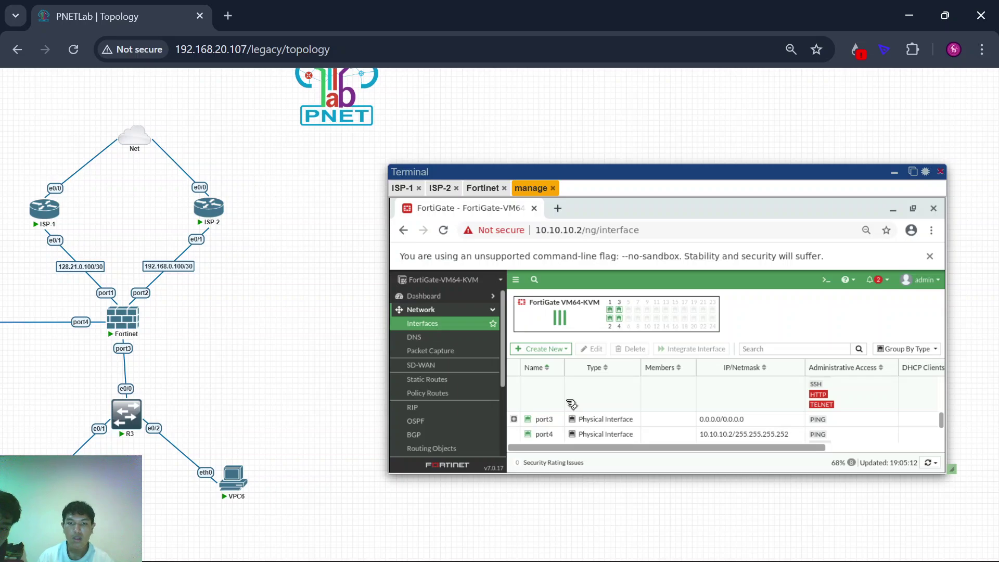
{"action": "scroll", "coordinate": [571, 404], "scroll_direction": "up", "scroll_amount": 2}
{"action": "scroll", "coordinate": [564, 416], "scroll_direction": "down", "scroll_amount": 2}
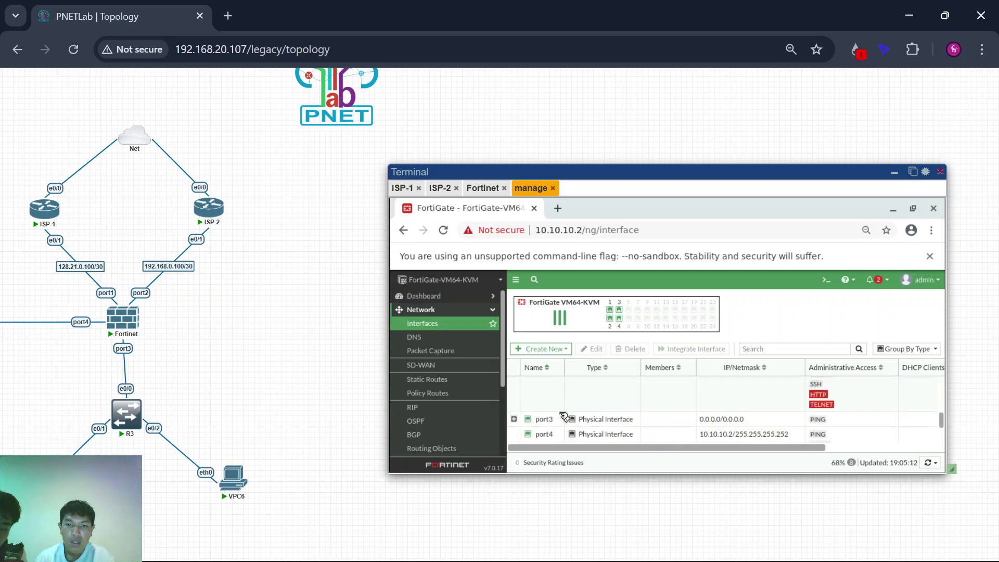
{"action": "left_click", "coordinate": [514, 419]}
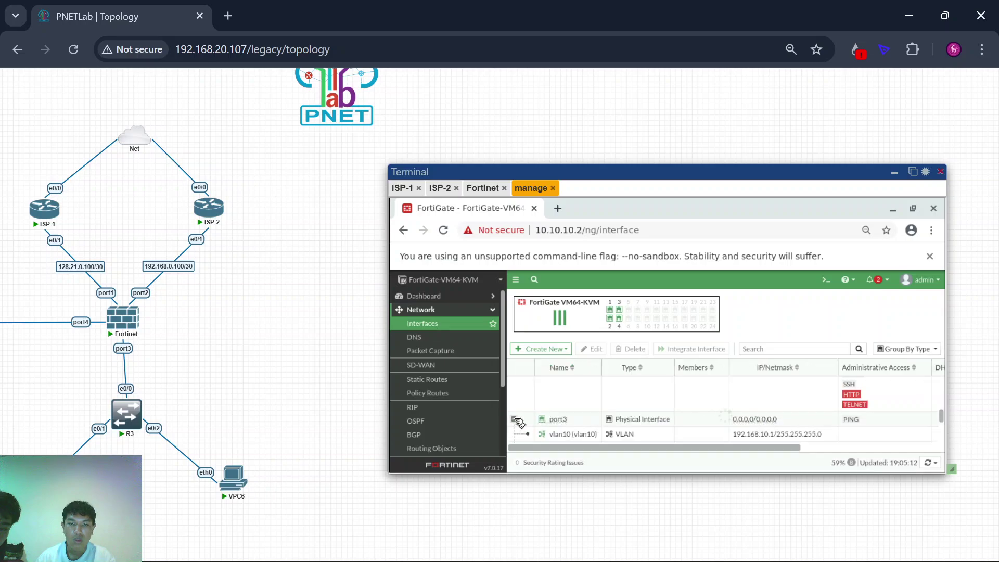
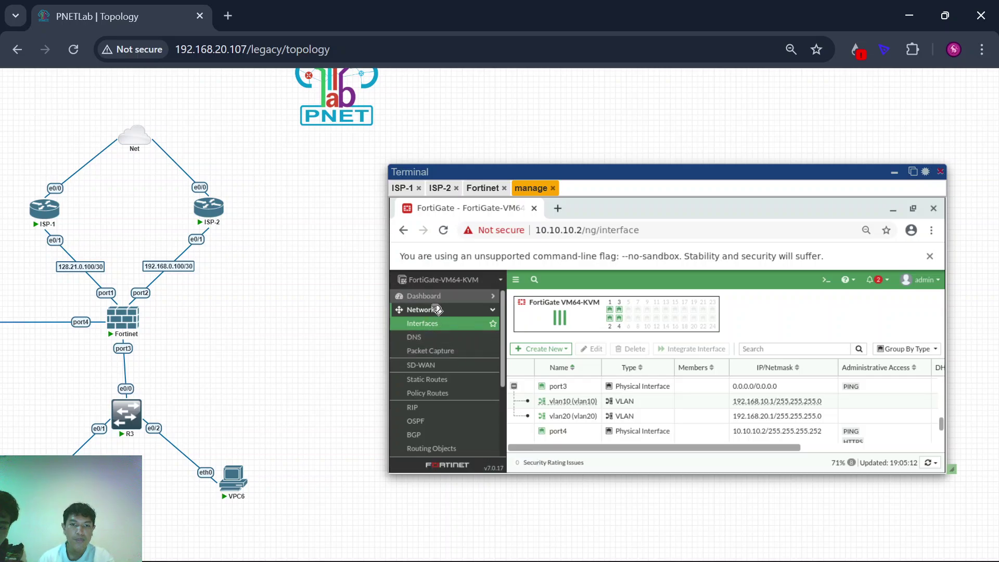
Step: Show the SD-WAN zones page zoomed out with Ctrl+minus, then bring up the CLI Console
{"action": "left_click", "coordinate": [440, 368]}
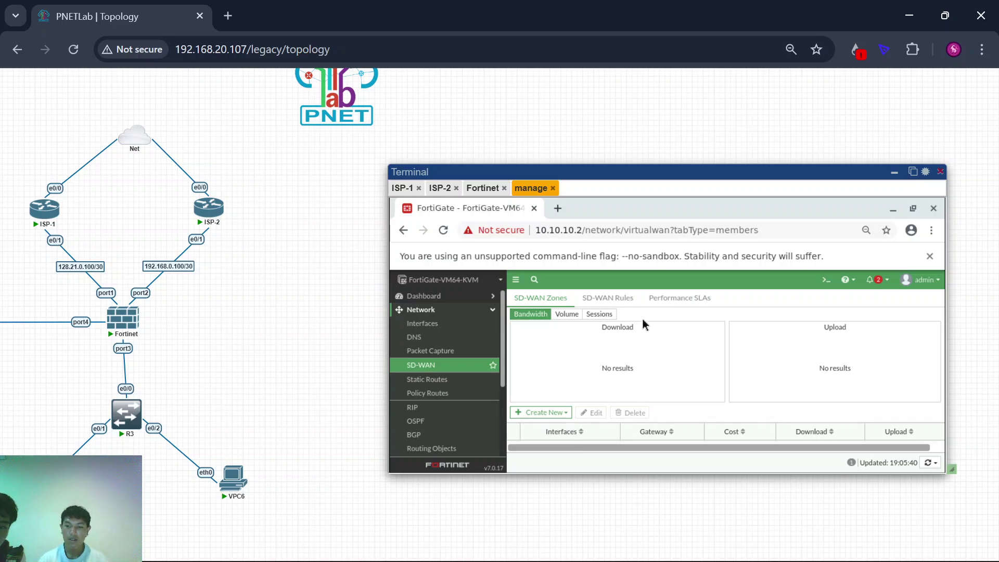
{"action": "key", "text": "ctrl+minus"}
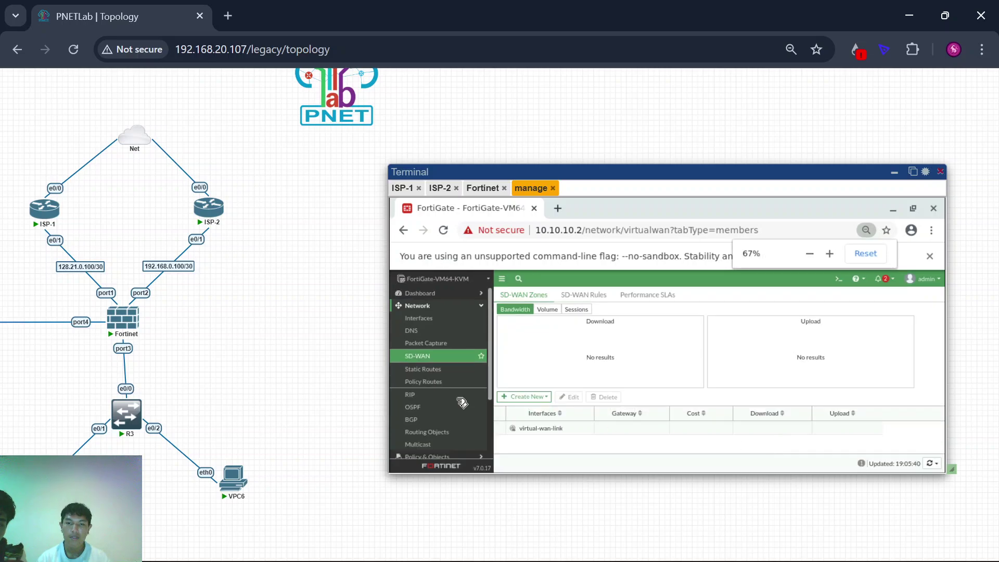
{"action": "scroll", "coordinate": [318, 382], "scroll_direction": "up", "scroll_amount": 2}
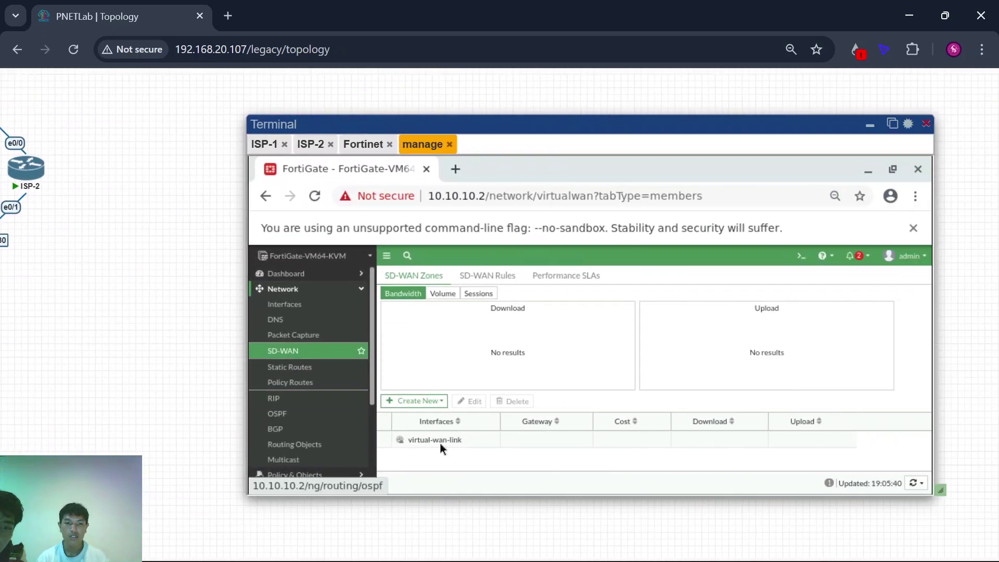
{"action": "mouse_move", "coordinate": [423, 440]}
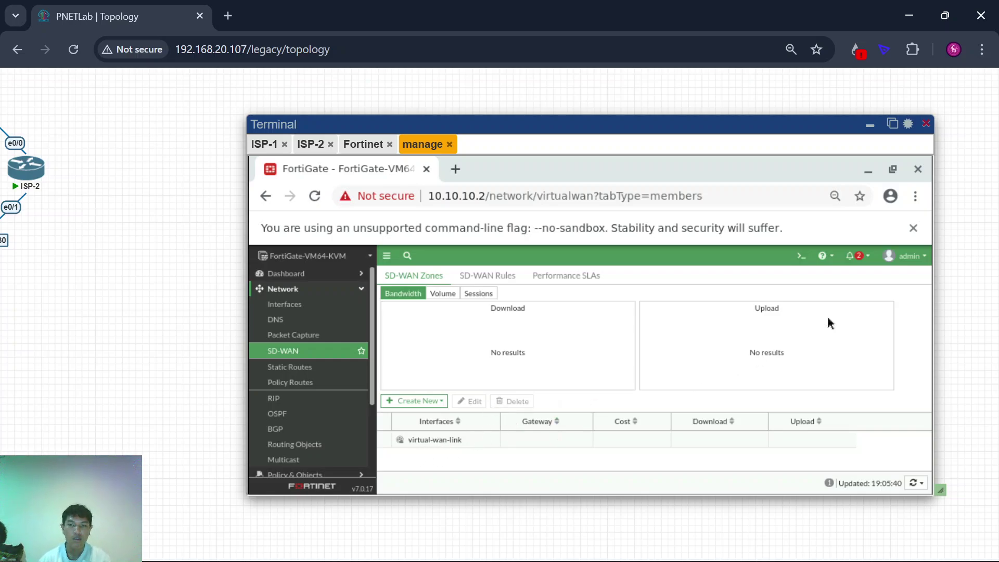
{"action": "left_click", "coordinate": [801, 257]}
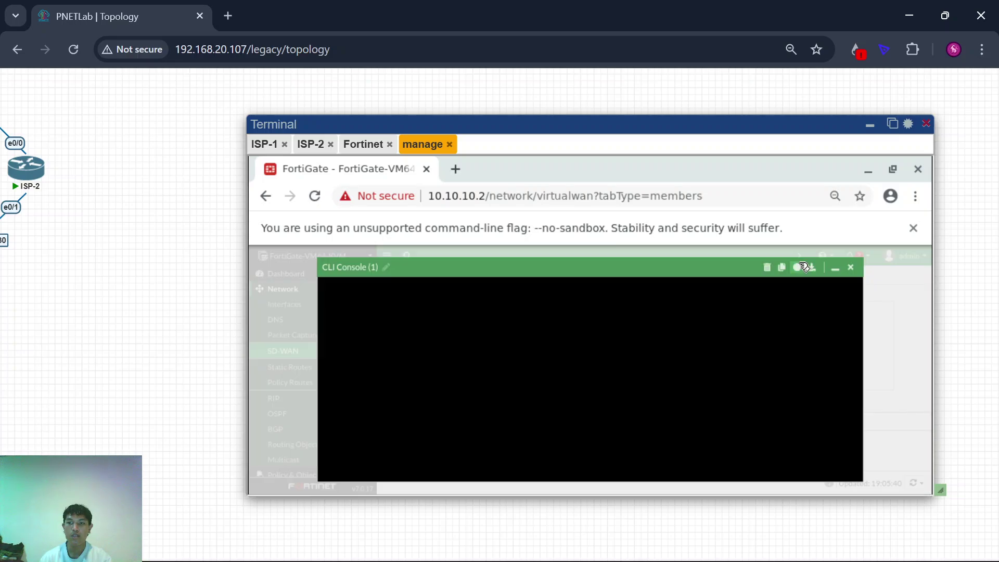
Step: Reopen the CLI Console and enter the 'config system sdwan' context
{"action": "left_click", "coordinate": [851, 268]}
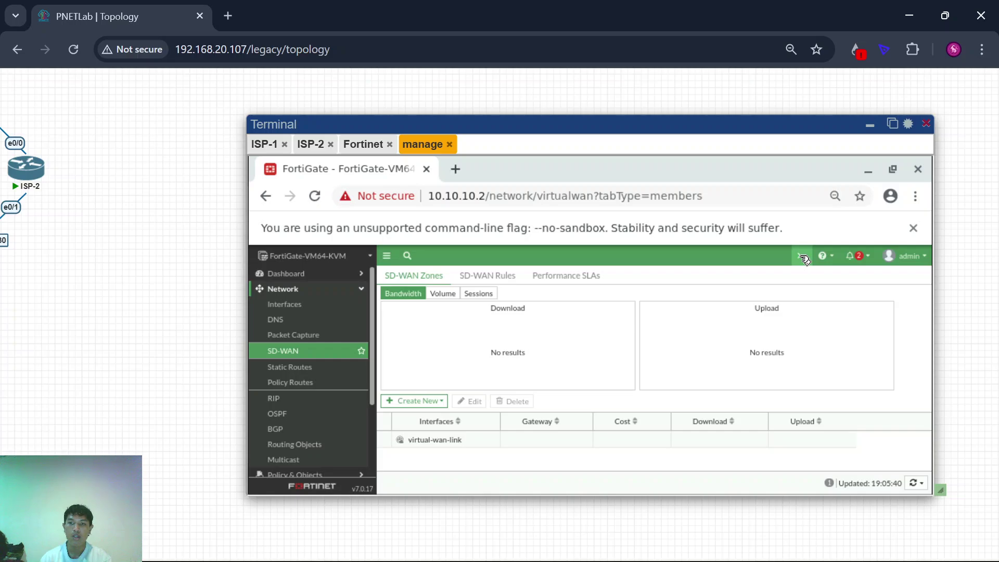
{"action": "left_click", "coordinate": [803, 257]}
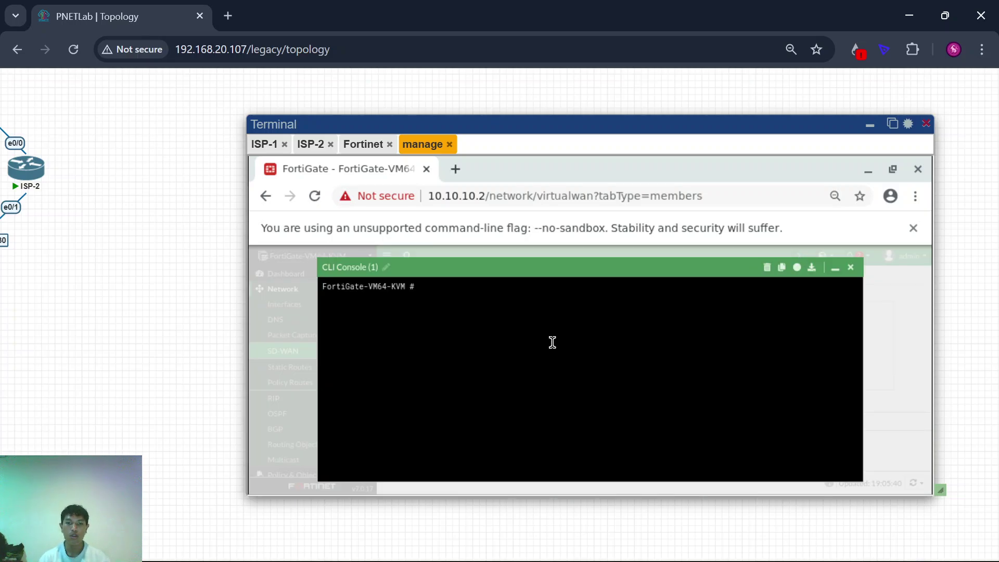
{"action": "key", "text": "Return"}
{"action": "key", "text": "Return"}
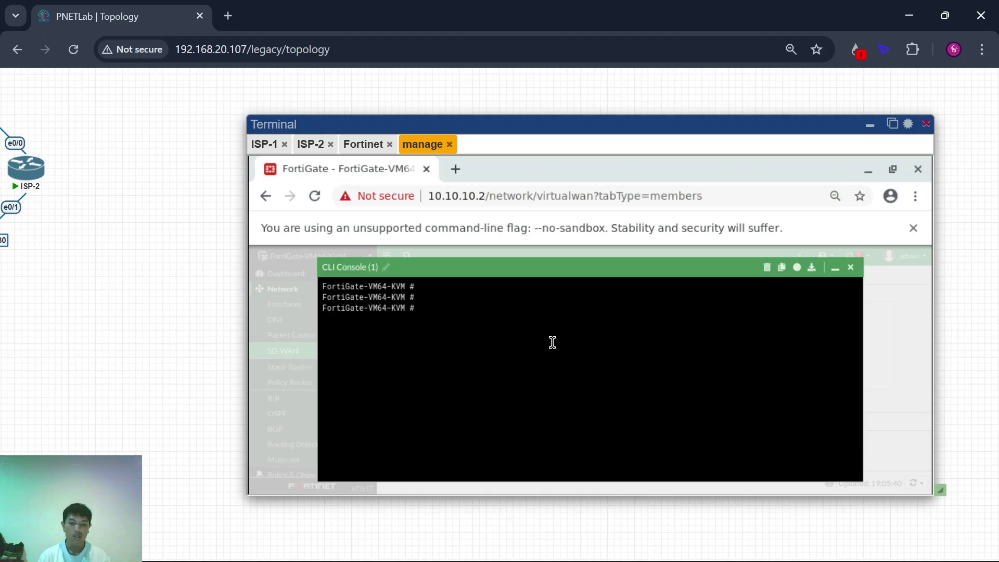
{"action": "type", "text": "conf"}
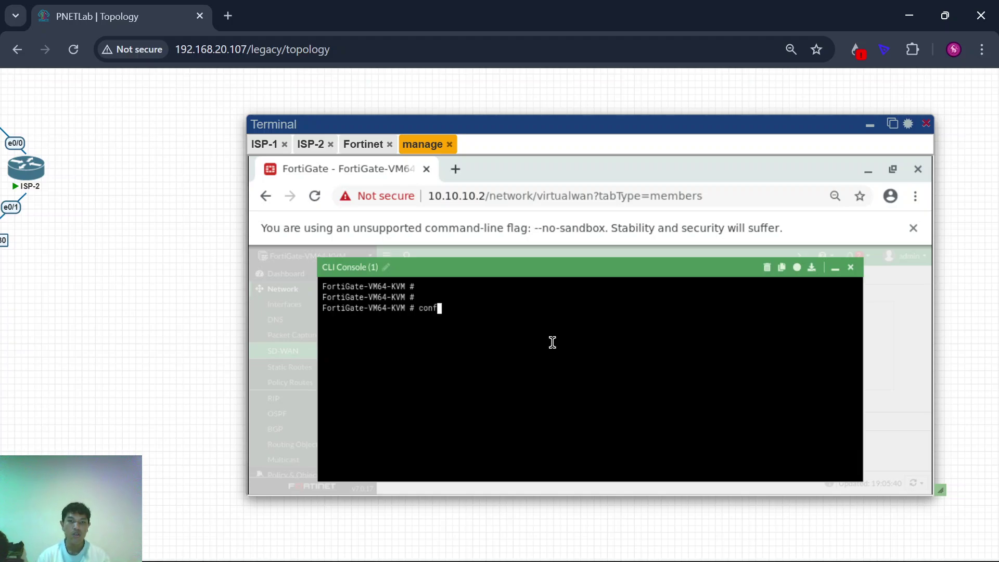
{"action": "type", "text": " system "}
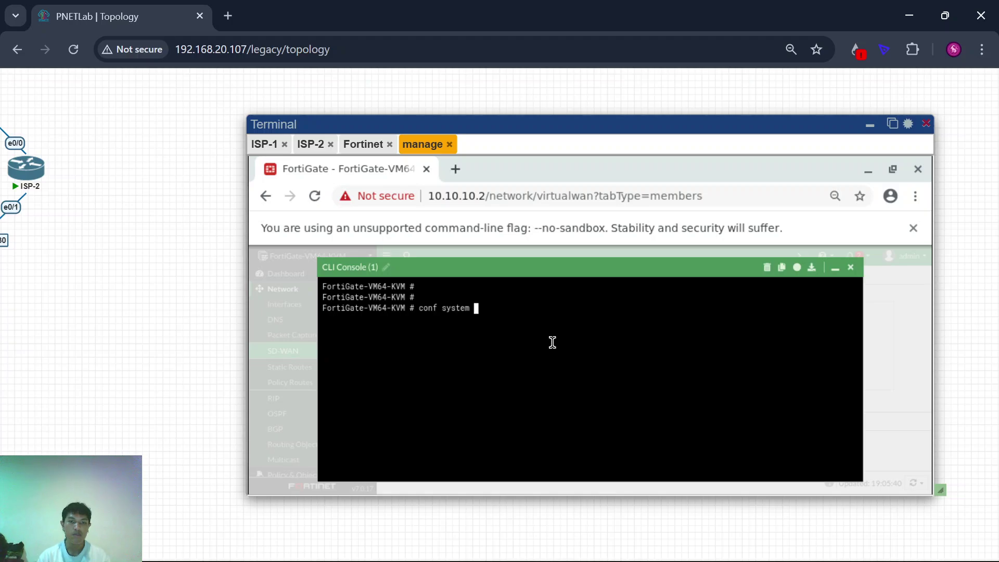
{"action": "type", "text": "sdwan"}
{"action": "key", "text": "Return"}
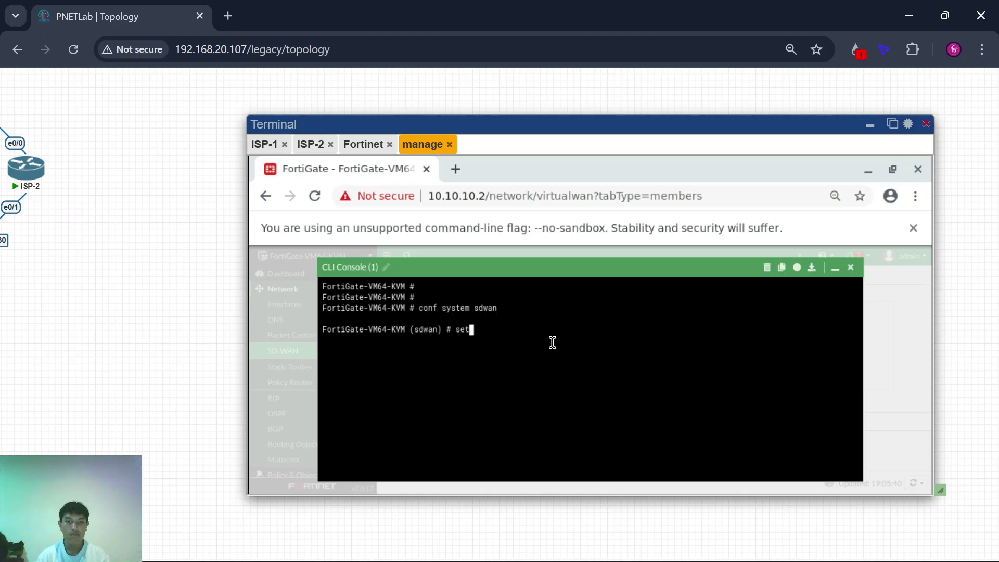
Step: List the available settings and run 'set status enable' for SD-WAN
{"action": "type", "text": "set ena"}
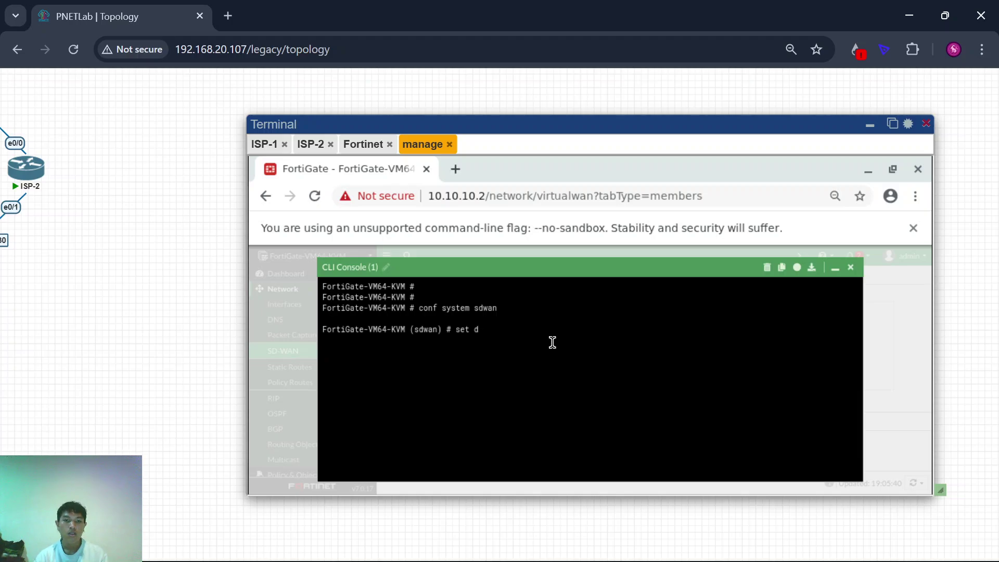
{"action": "type", "text": "ice ena"}
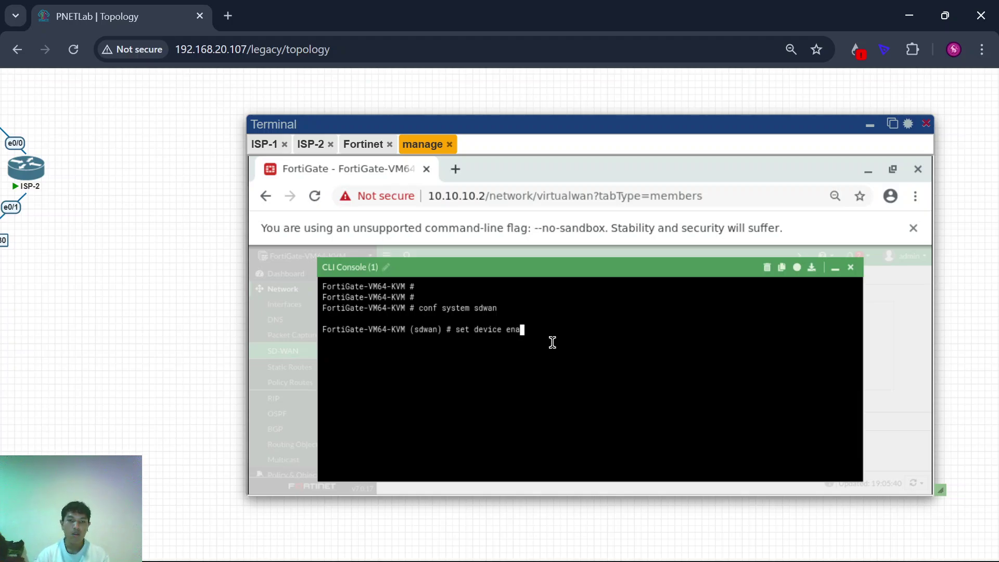
{"action": "key", "text": "Tab"}
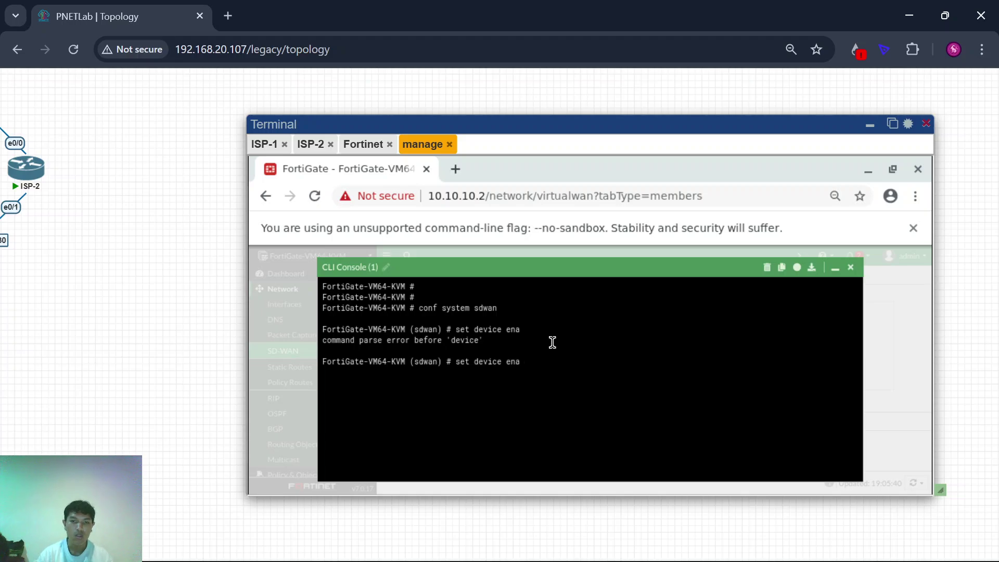
{"action": "key", "text": "BackSpace"}
{"action": "key", "text": "BackSpace"}
{"action": "key", "text": "BackSpace"}
{"action": "key", "text": "BackSpace"}
{"action": "key", "text": "BackSpace"}
{"action": "key", "text": "BackSpace"}
{"action": "key", "text": "BackSpace"}
{"action": "key", "text": "BackSpace"}
{"action": "key", "text": "BackSpace"}
{"action": "key", "text": "BackSpace"}
{"action": "key", "text": "BackSpace"}
{"action": "key", "text": "BackSpace"}
{"action": "key", "text": "BackSpace"}
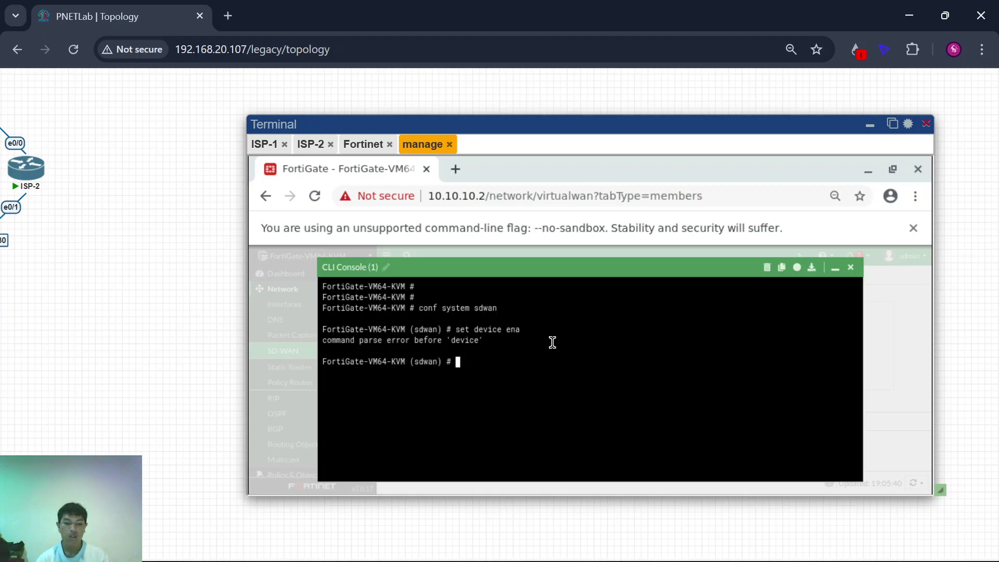
{"action": "type", "text": "ena"}
{"action": "key", "text": "BackSpace"}
{"action": "key", "text": "BackSpace"}
{"action": "key", "text": "BackSpace"}
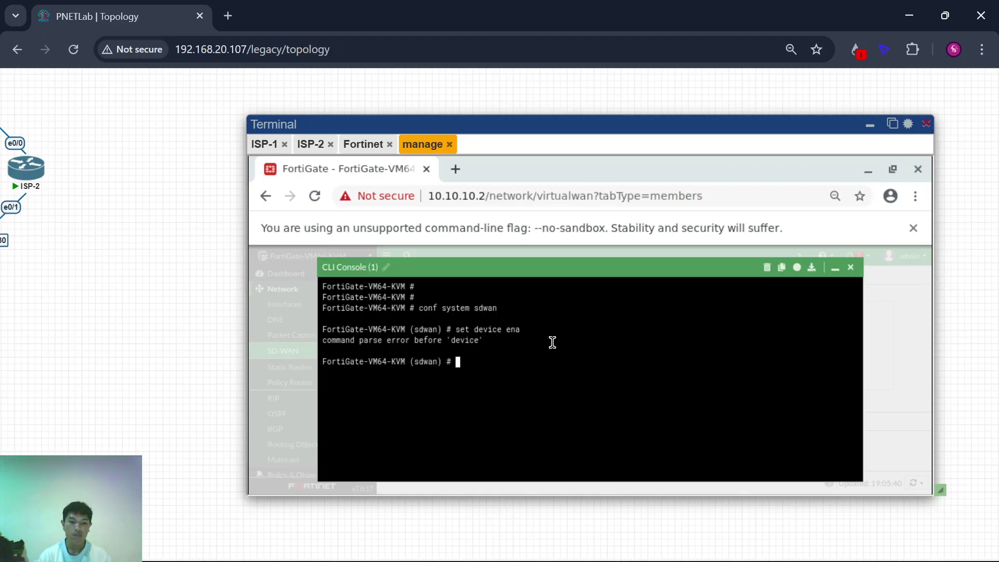
{"action": "type", "text": "set de"}
{"action": "key", "text": "BackSpace"}
{"action": "key", "text": "BackSpace"}
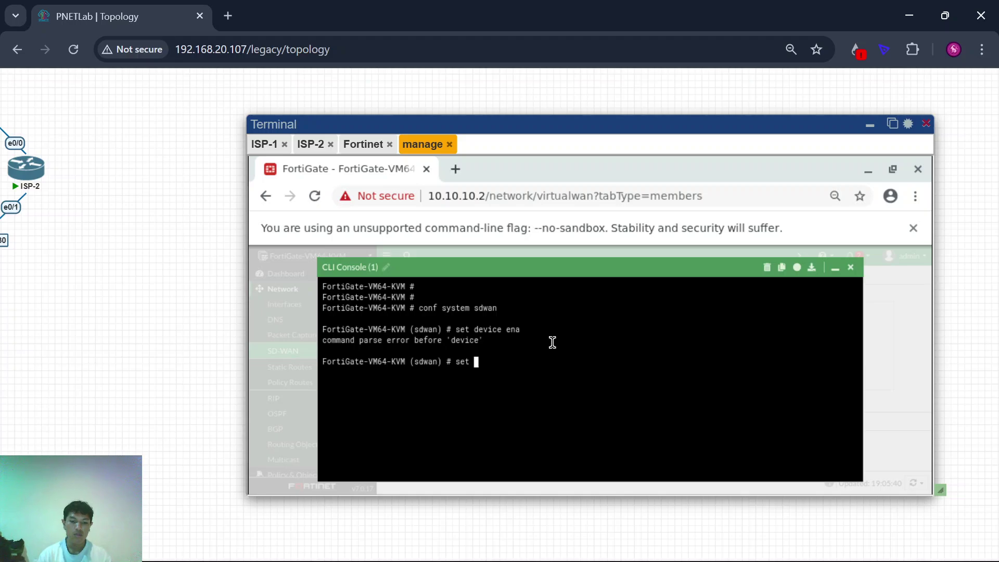
{"action": "type", "text": "en"}
{"action": "key", "text": "BackSpace"}
{"action": "key", "text": "BackSpace"}
{"action": "key", "text": "BackSpace"}
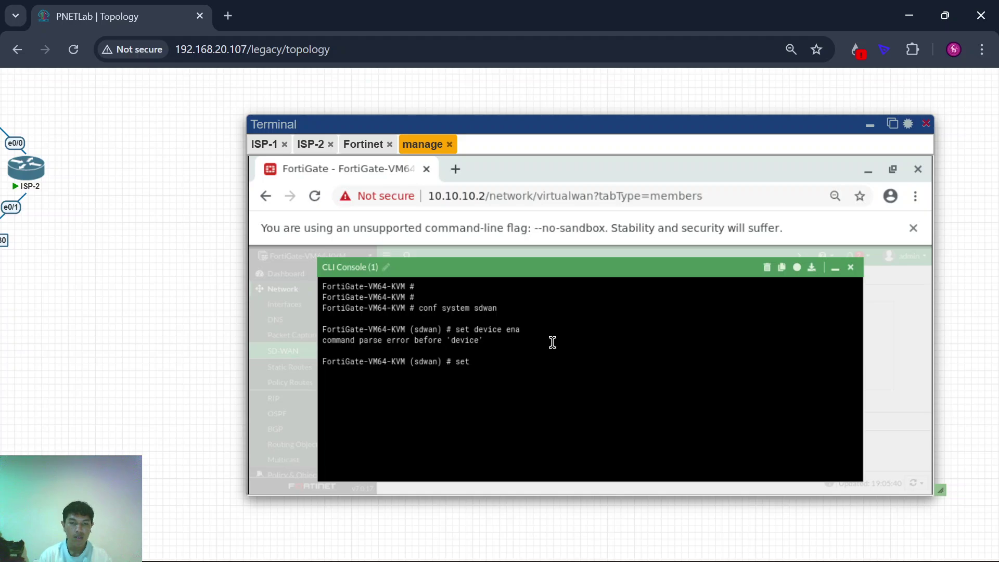
{"action": "key", "text": "question"}
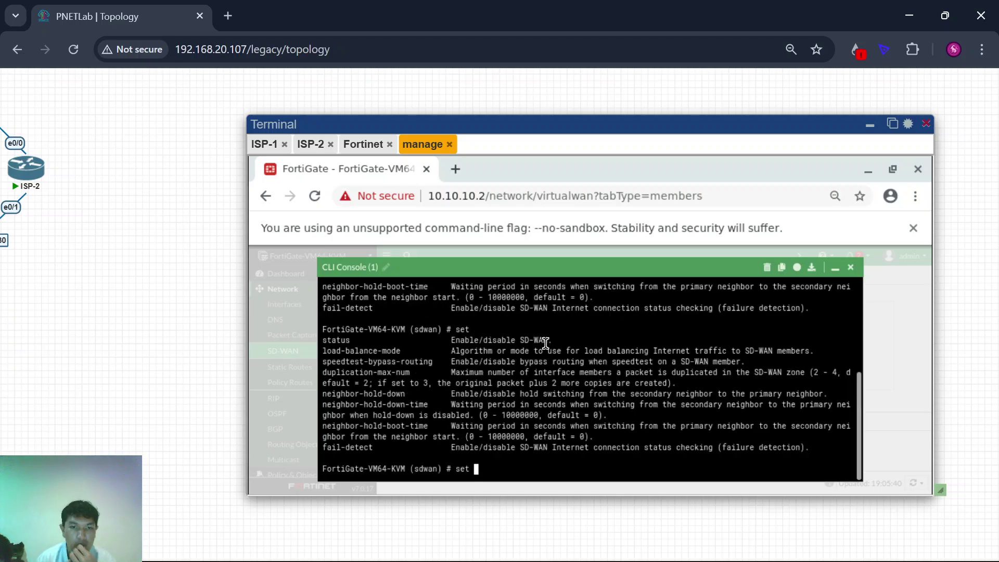
{"action": "type", "text": "status "}
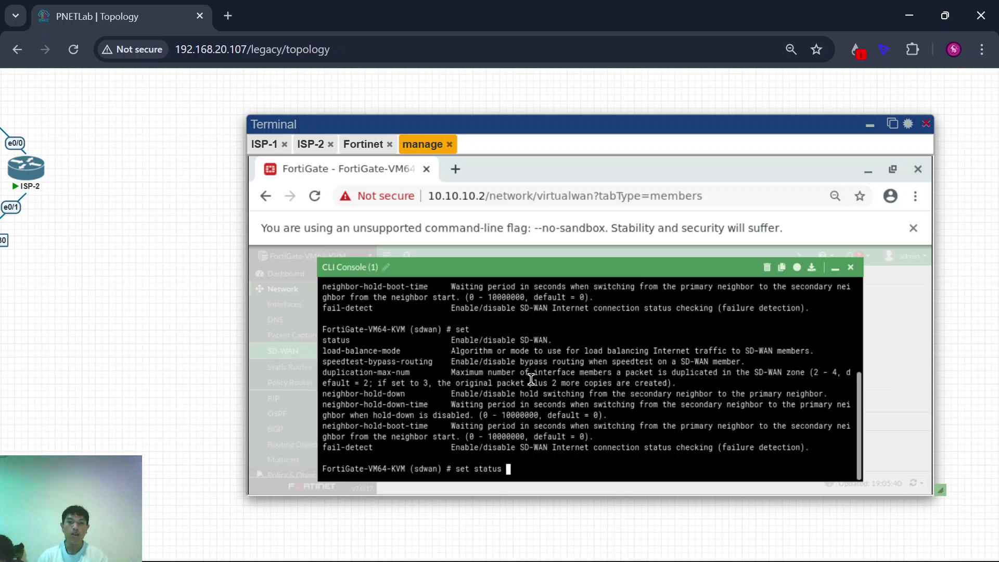
{"action": "type", "text": "enable"}
{"action": "key", "text": "Return"}
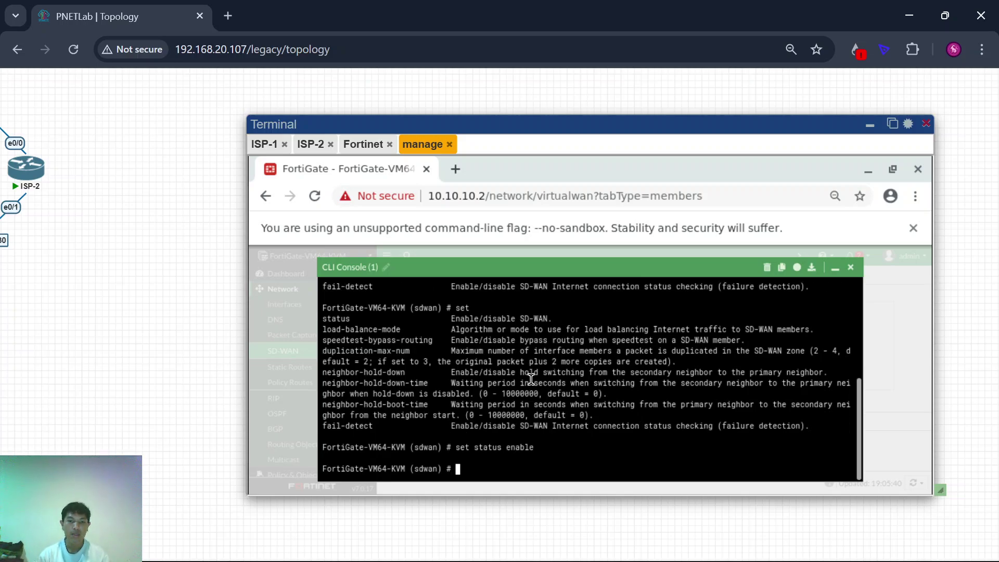
Step: Commit the SD-WAN change with 'end' and close the console
{"action": "key", "text": "Return"}
{"action": "type", "text": "end"}
{"action": "key", "text": "Return"}
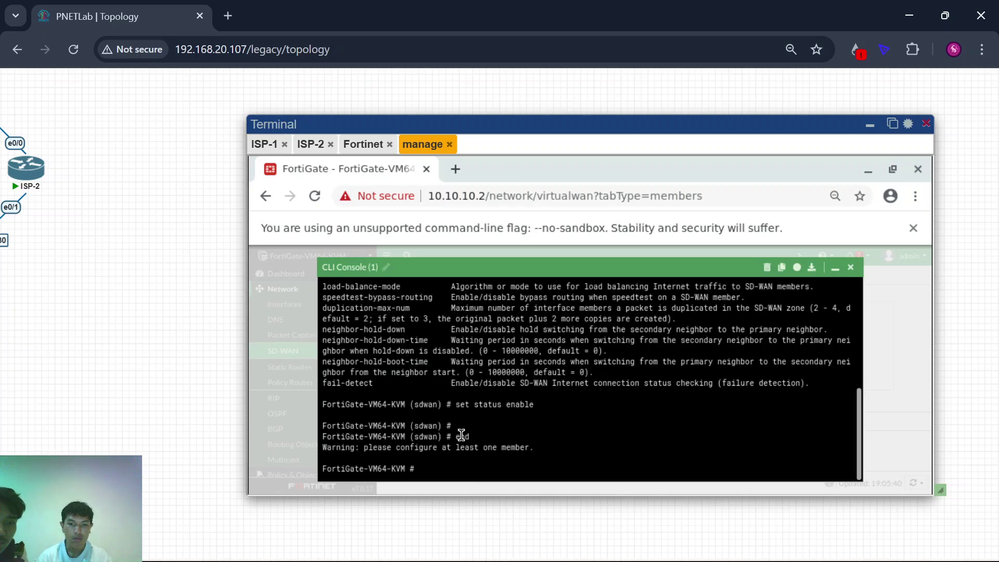
{"action": "left_click", "coordinate": [854, 269]}
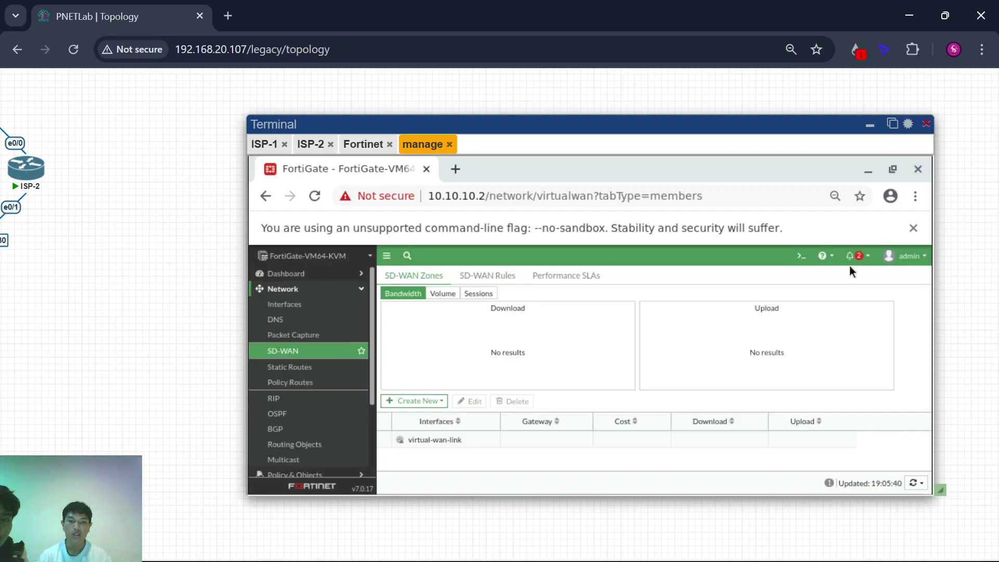
Step: Reload the FortiGate page to refresh its settings
{"action": "left_click", "coordinate": [314, 196]}
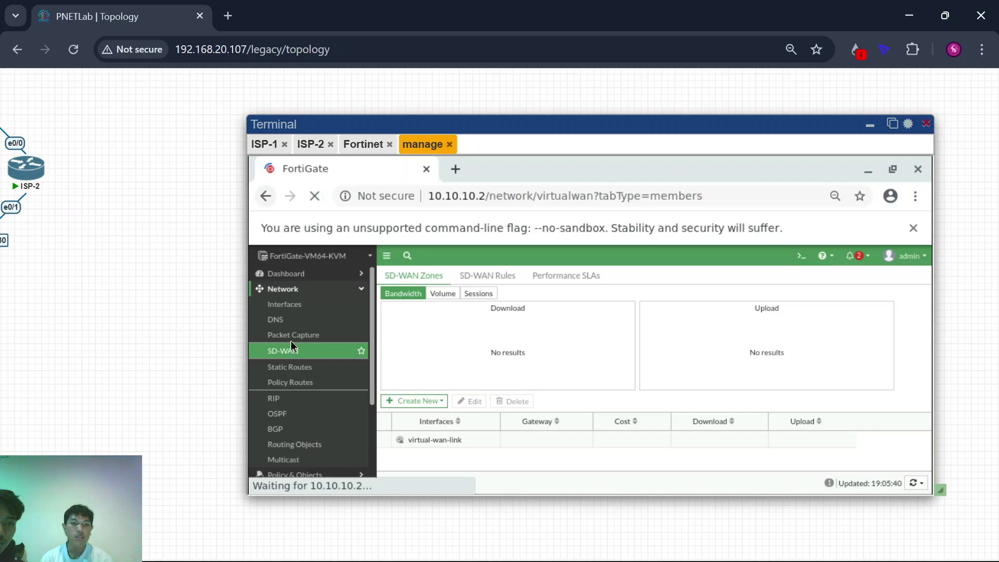
{"action": "scroll", "coordinate": [167, 327], "scroll_direction": "down", "scroll_amount": 4}
{"action": "scroll", "coordinate": [167, 327], "scroll_direction": "up", "scroll_amount": 1}
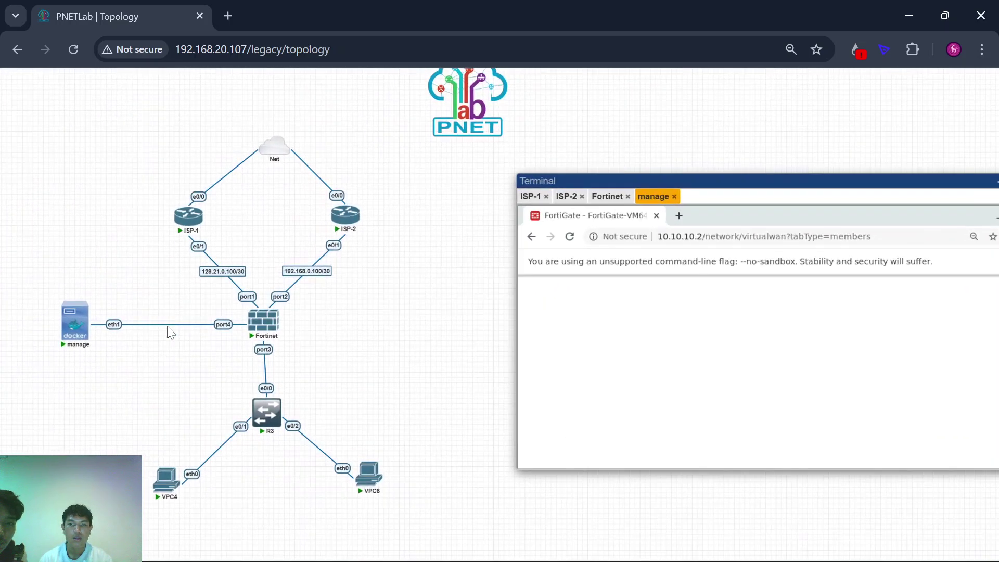
{"action": "scroll", "coordinate": [167, 326], "scroll_direction": "down", "scroll_amount": 1}
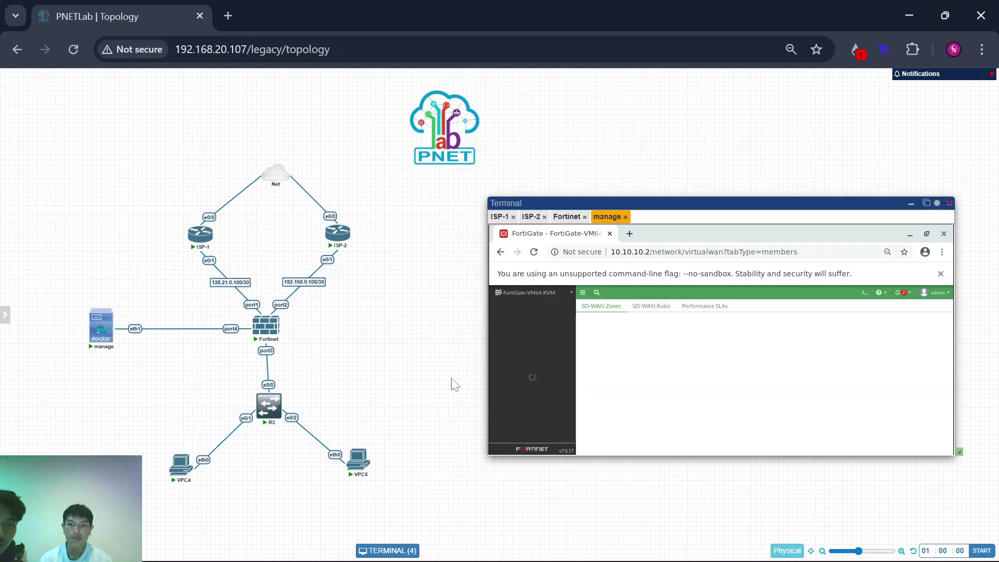
{"action": "scroll", "coordinate": [454, 384], "scroll_direction": "down", "scroll_amount": 1}
{"action": "scroll", "coordinate": [339, 417], "scroll_direction": "up", "scroll_amount": 2}
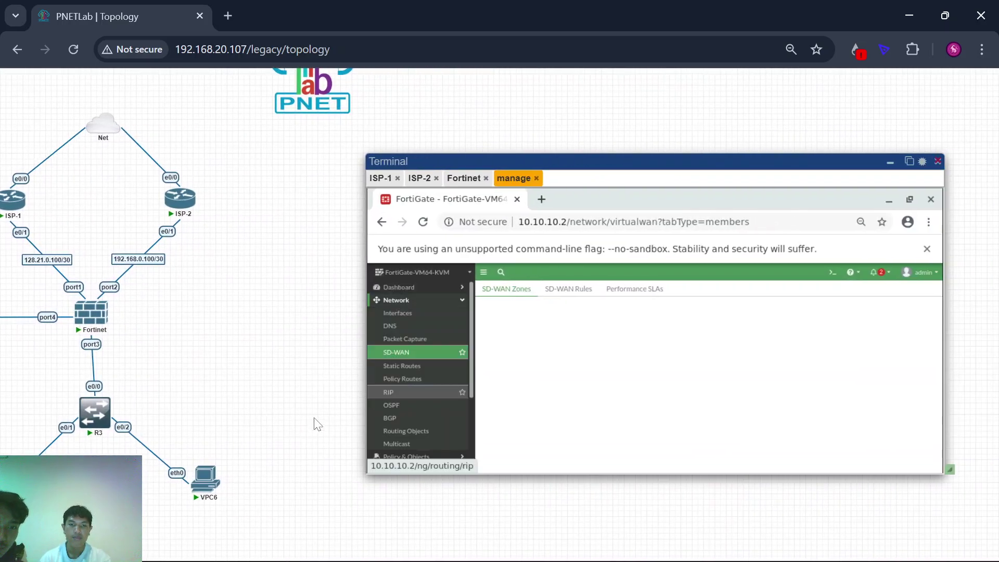
Step: Return to the SD-WAN page and open the Create New options
{"action": "left_click", "coordinate": [404, 352]}
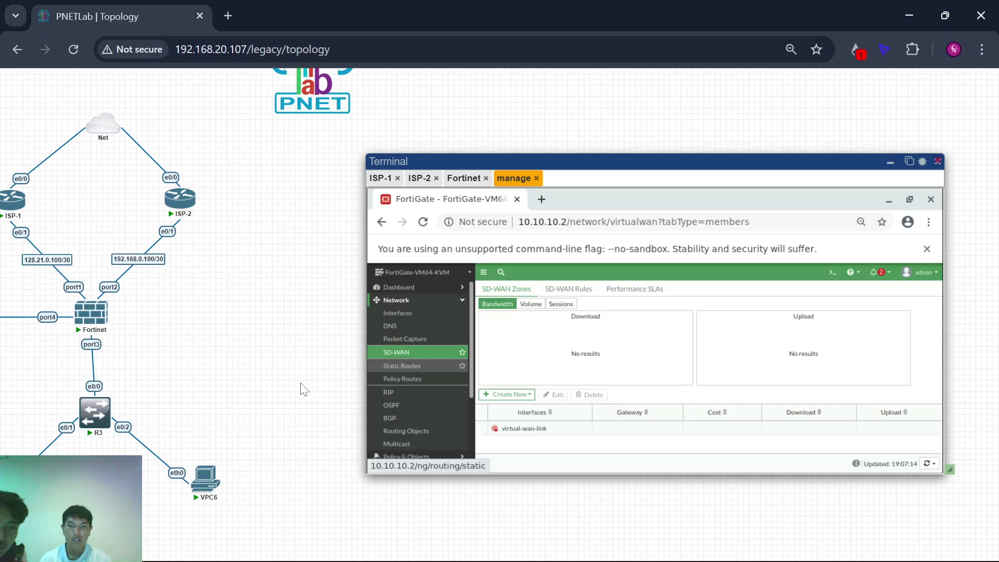
{"action": "scroll", "coordinate": [222, 401], "scroll_direction": "up", "scroll_amount": 1}
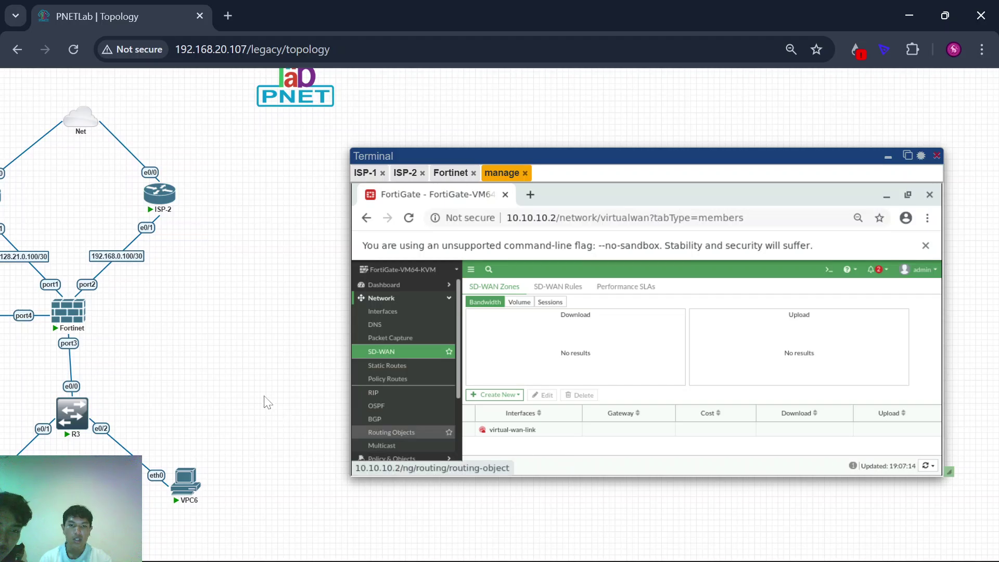
{"action": "scroll", "coordinate": [263, 403], "scroll_direction": "up", "scroll_amount": 3}
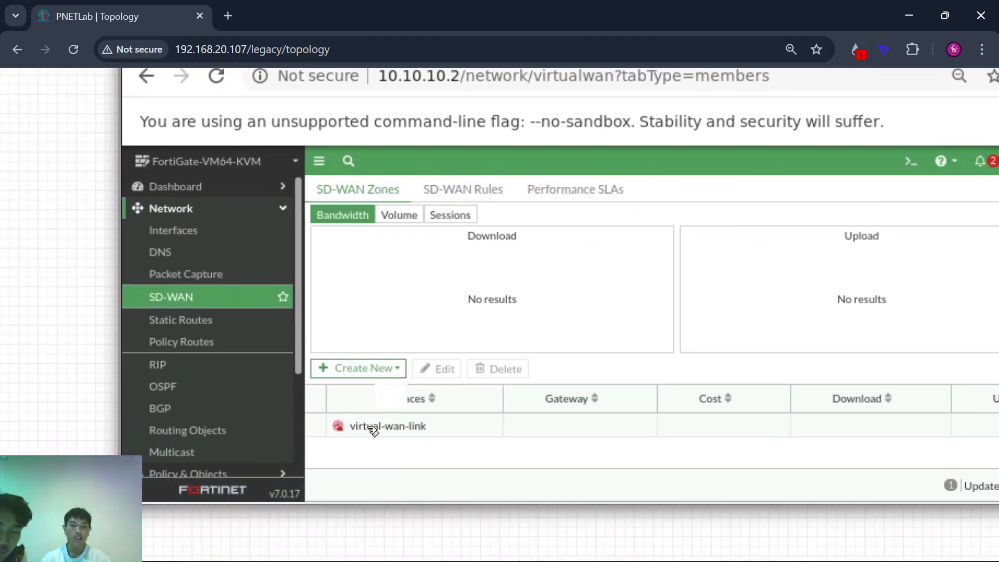
{"action": "mouse_move", "coordinate": [372, 429]}
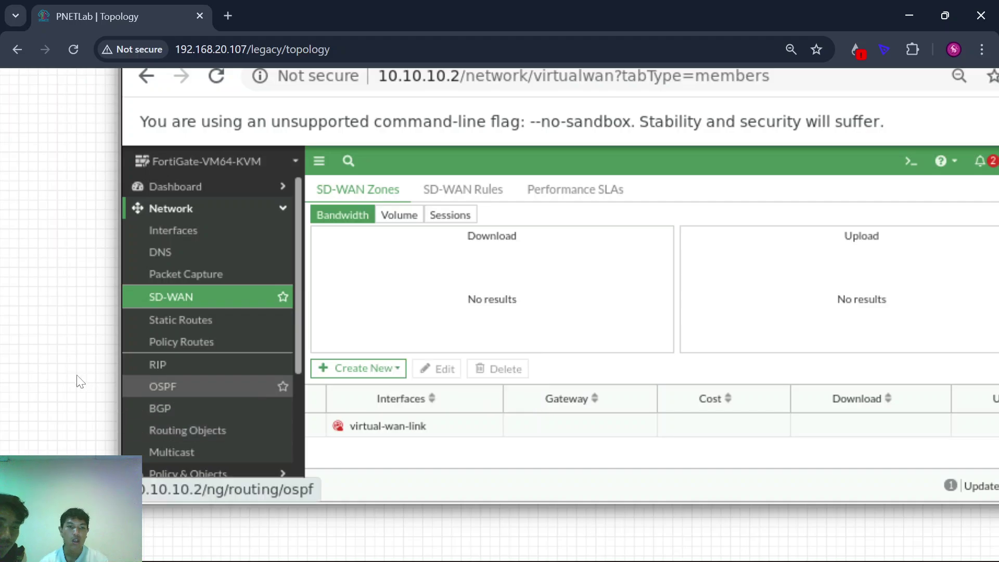
{"action": "scroll", "coordinate": [78, 379], "scroll_direction": "down", "scroll_amount": 3}
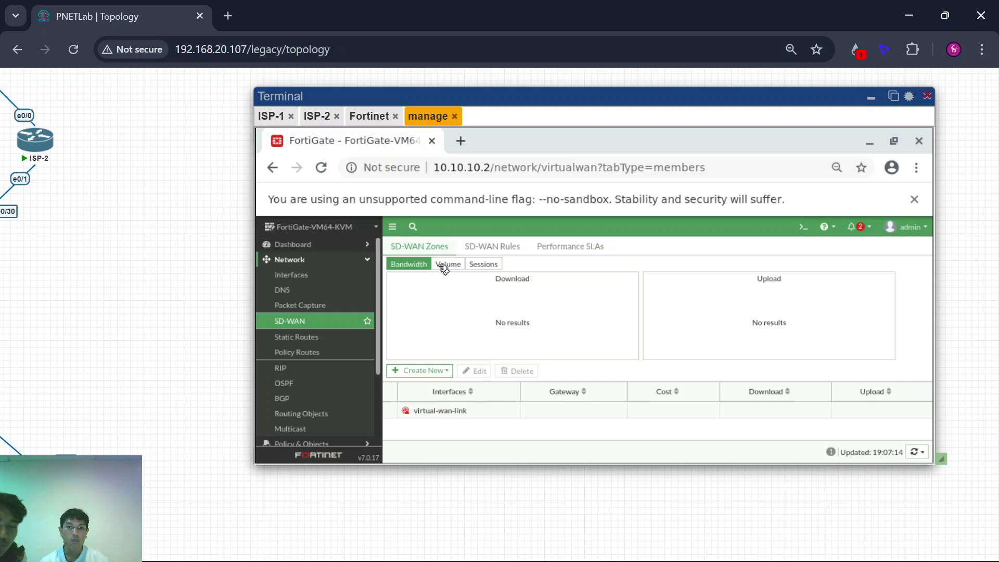
{"action": "left_click", "coordinate": [427, 371]}
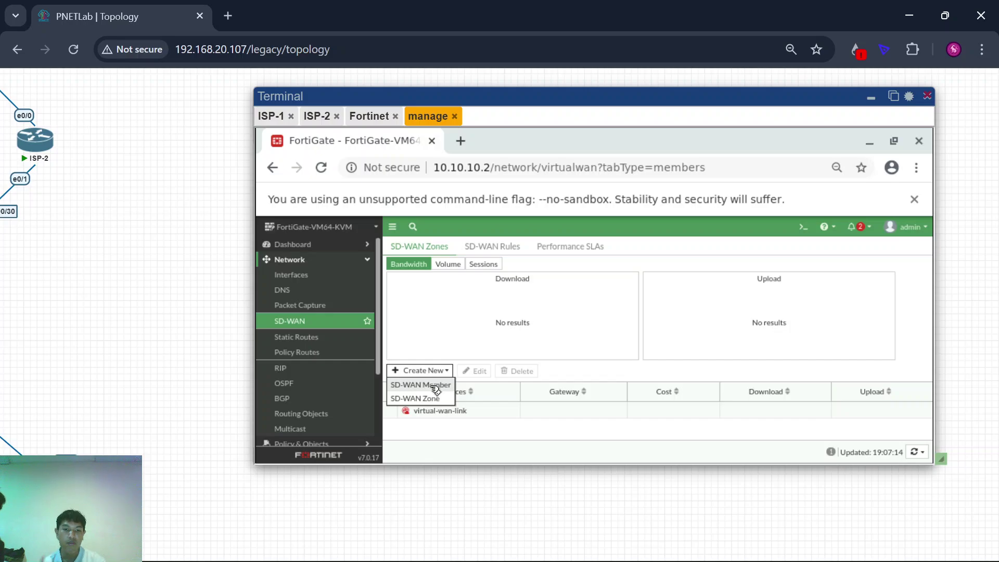
{"action": "scroll", "coordinate": [208, 348], "scroll_direction": "down", "scroll_amount": 3}
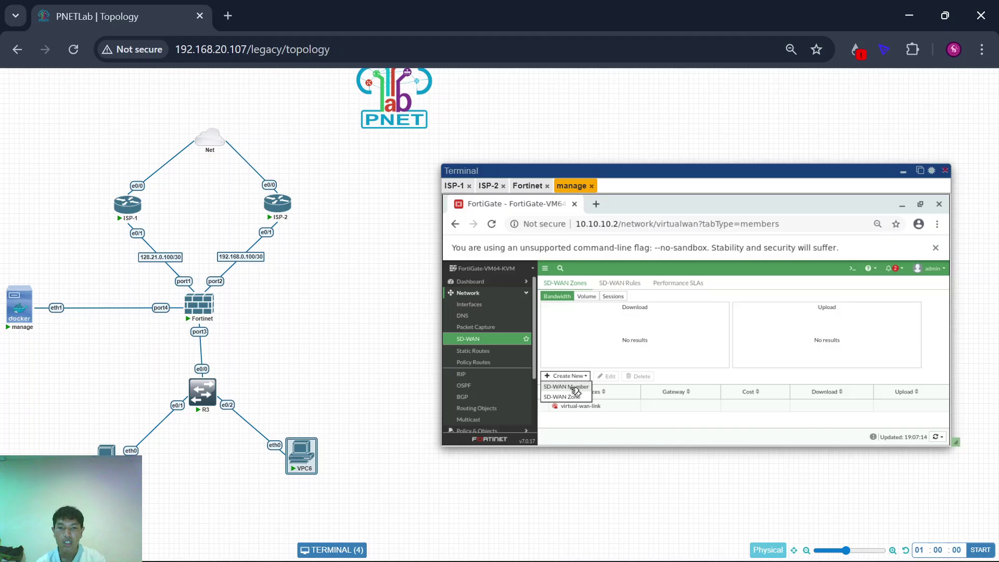
Step: Start a new SD-WAN member and set its interface to port1 instead of vlan10
{"action": "left_click", "coordinate": [571, 391]}
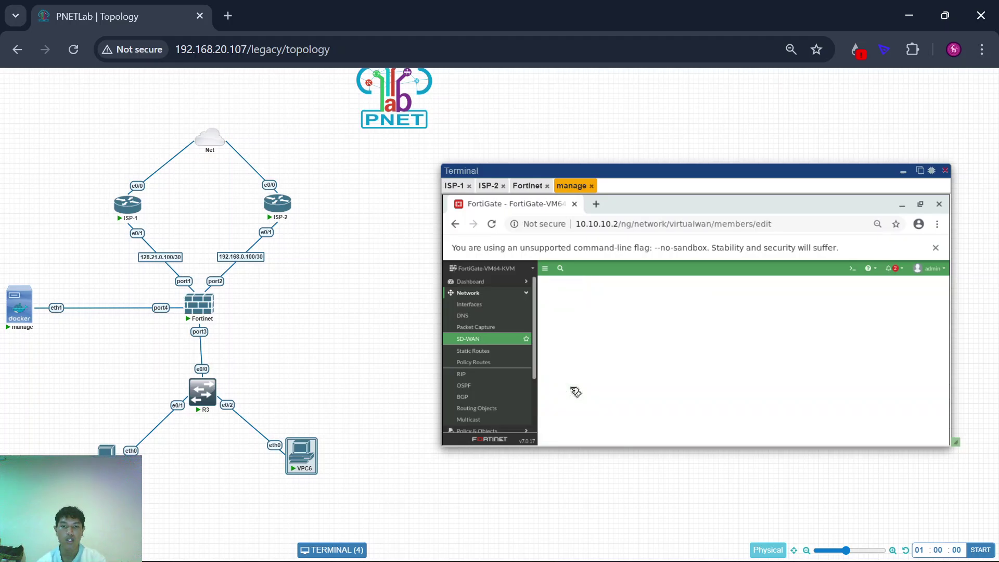
{"action": "scroll", "coordinate": [365, 329], "scroll_direction": "up", "scroll_amount": 4}
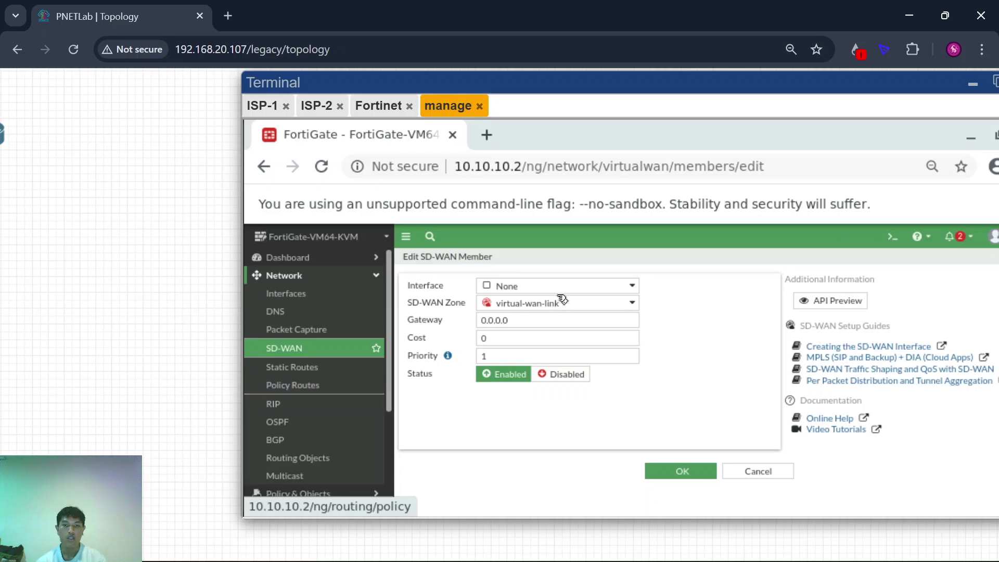
{"action": "left_click", "coordinate": [556, 291]}
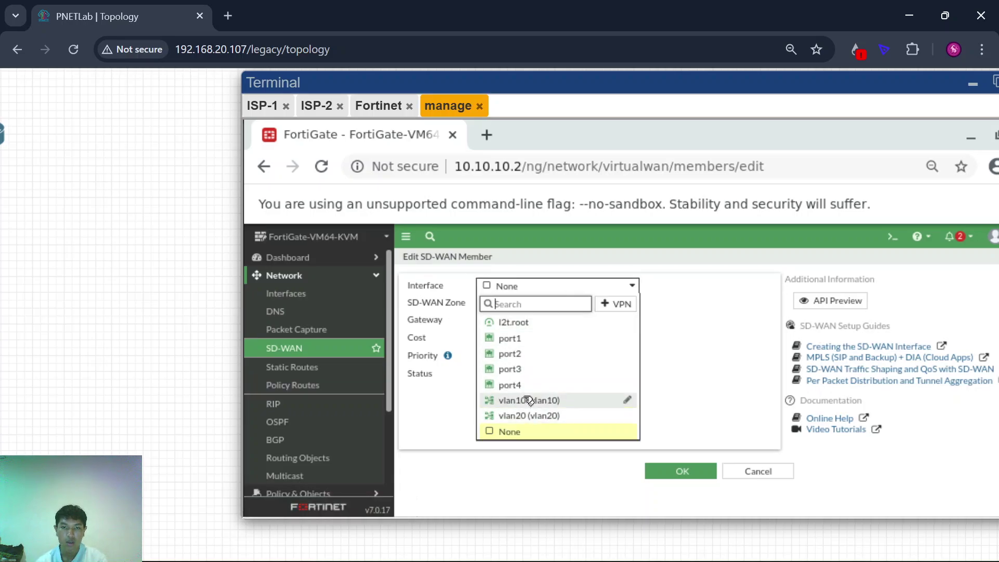
{"action": "mouse_move", "coordinate": [529, 400]}
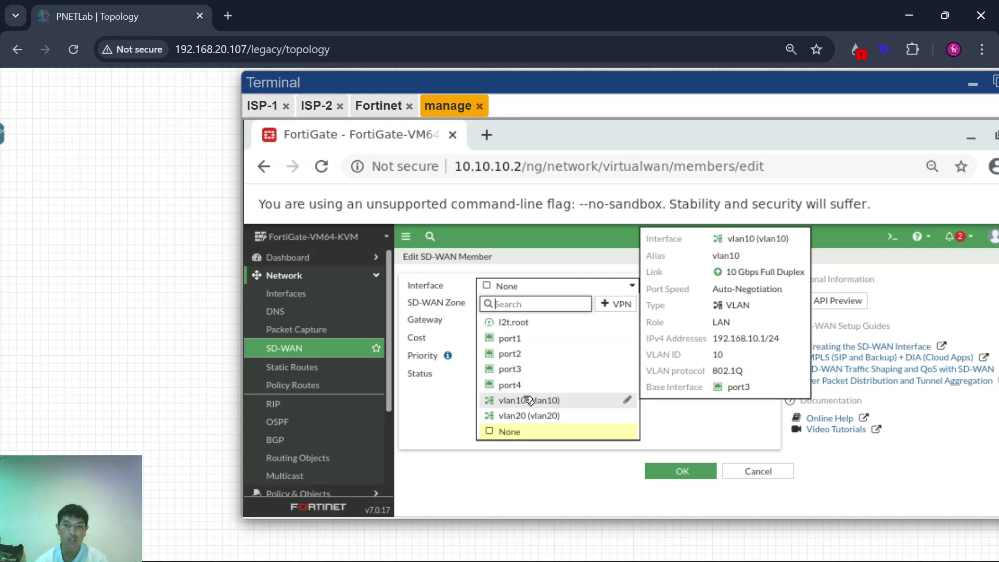
{"action": "left_click", "coordinate": [529, 400]}
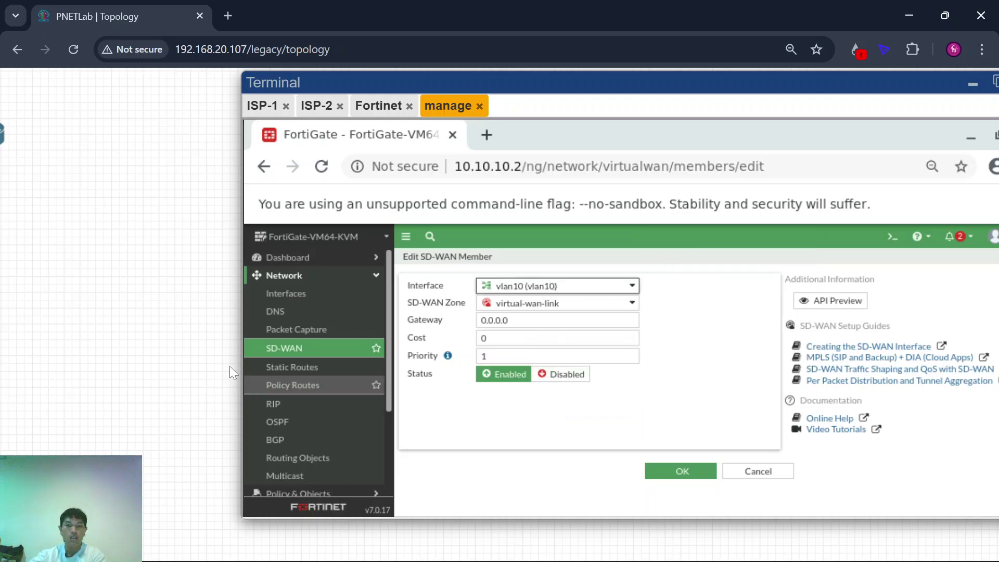
{"action": "left_click", "coordinate": [512, 293]}
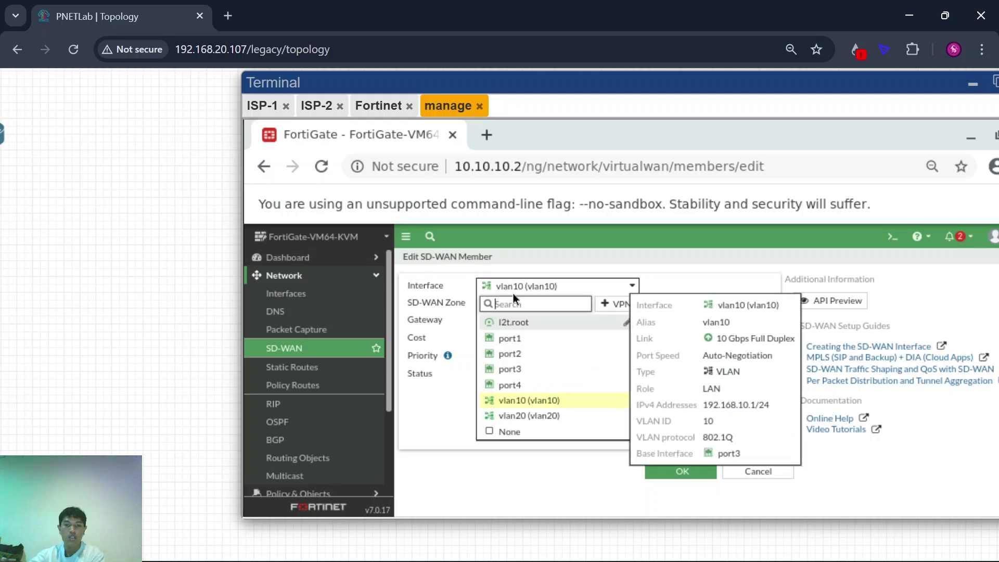
{"action": "left_click", "coordinate": [544, 338]}
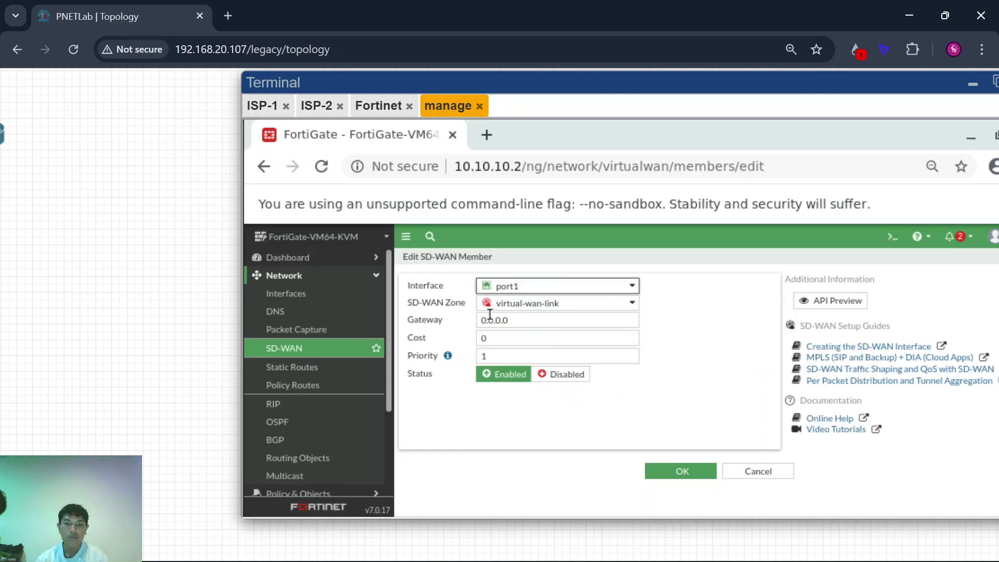
{"action": "scroll", "coordinate": [177, 358], "scroll_direction": "right", "scroll_amount": 3}
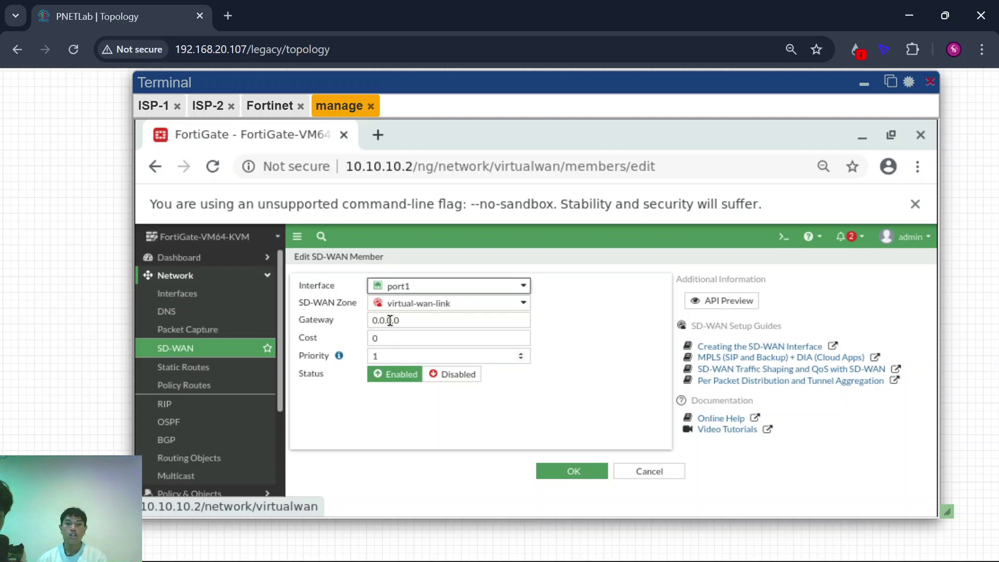
{"action": "mouse_move", "coordinate": [431, 307]}
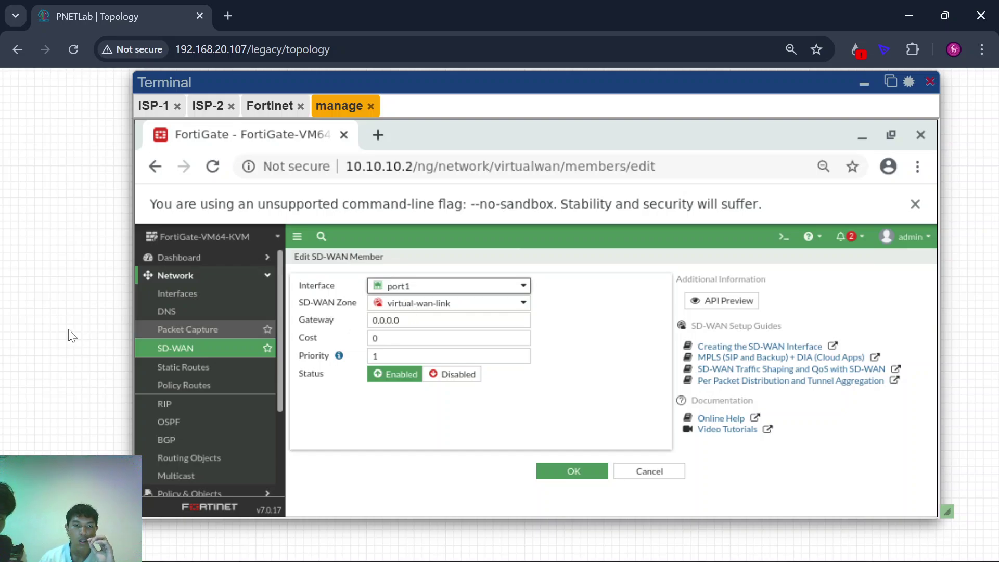
{"action": "scroll", "coordinate": [69, 337], "scroll_direction": "down", "scroll_amount": 2}
Step: Replace the 0.0.0.0 gateway with 128.21.0.101 and save the member
{"action": "left_click", "coordinate": [489, 322]}
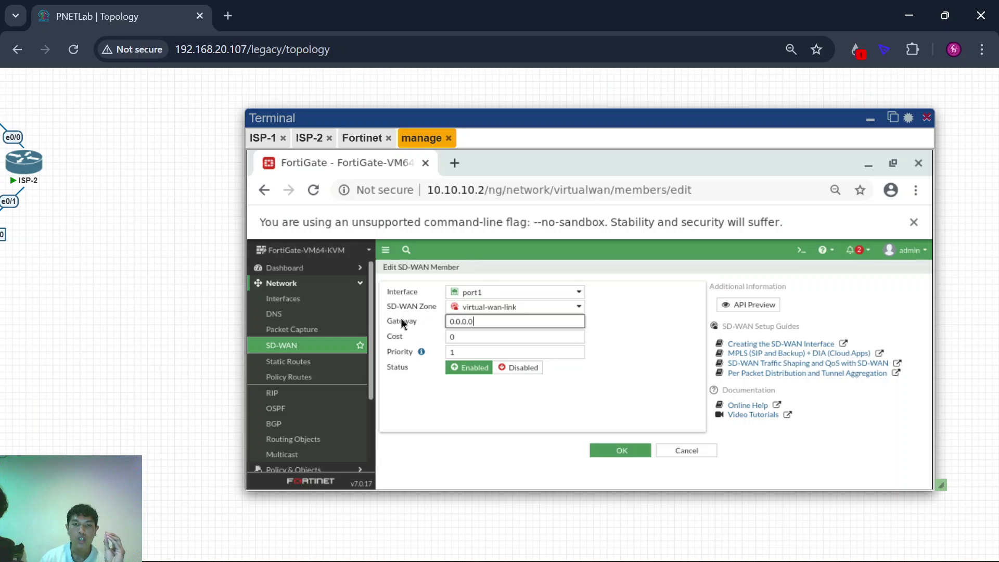
{"action": "double_click", "coordinate": [481, 323]}
{"action": "scroll", "coordinate": [163, 339], "scroll_direction": "left", "scroll_amount": 4}
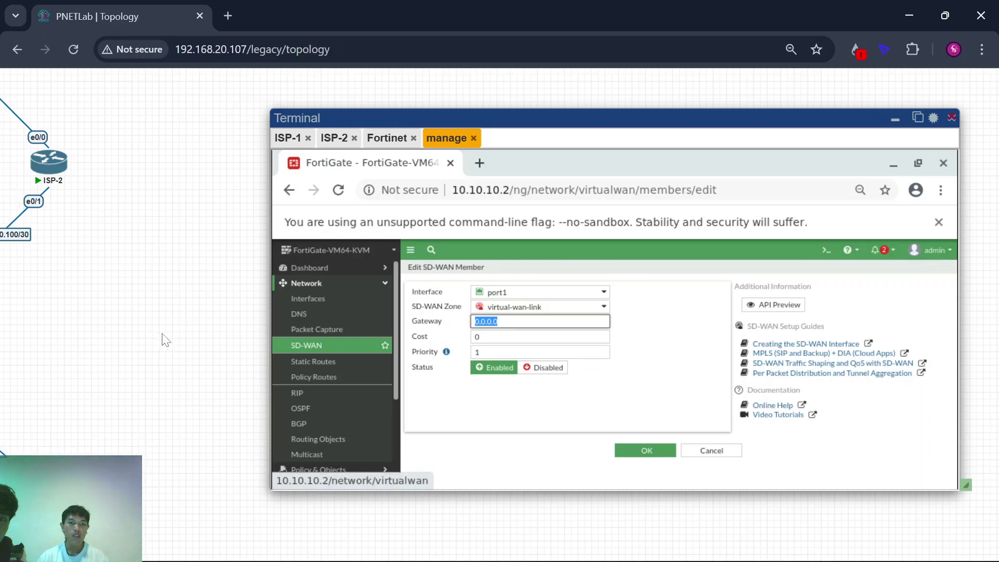
{"action": "mouse_move", "coordinate": [27, 152]}
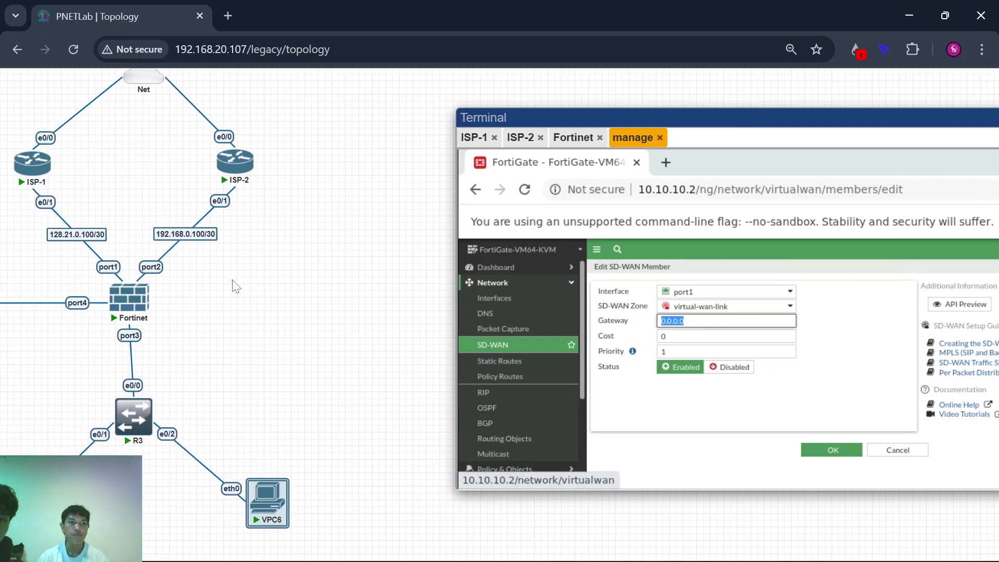
{"action": "scroll", "coordinate": [236, 289], "scroll_direction": "left", "scroll_amount": 2}
{"action": "scroll", "coordinate": [237, 289], "scroll_direction": "up", "scroll_amount": 1}
{"action": "scroll", "coordinate": [349, 323], "scroll_direction": "right", "scroll_amount": 5}
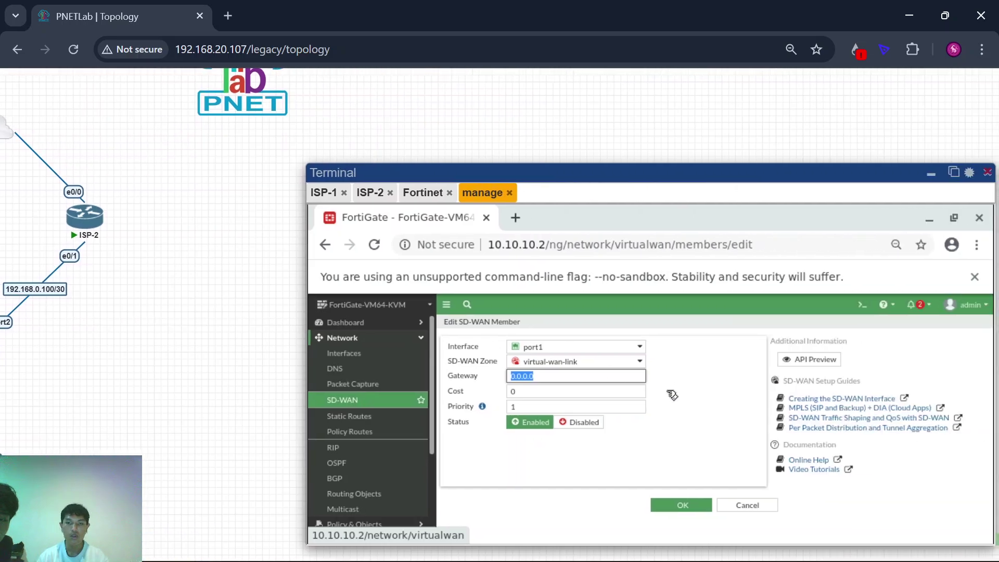
{"action": "scroll", "coordinate": [329, 407], "scroll_direction": "down", "scroll_amount": 2}
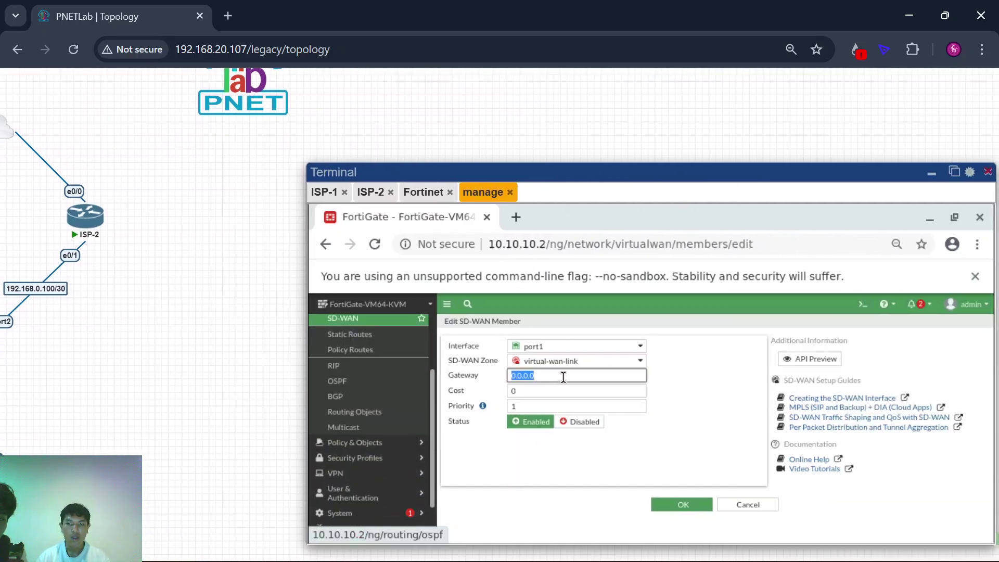
{"action": "type", "text": "1"}
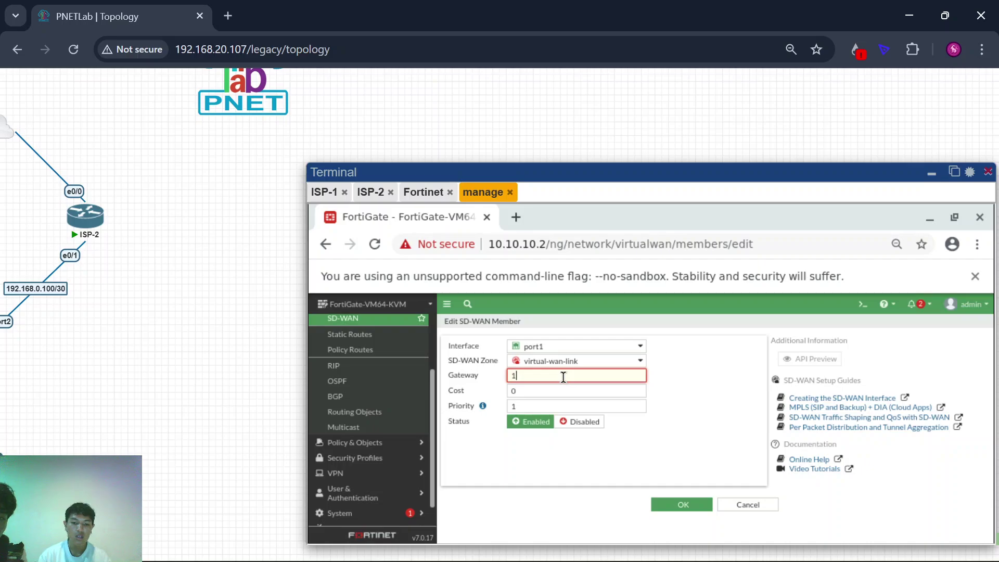
{"action": "type", "text": "28"}
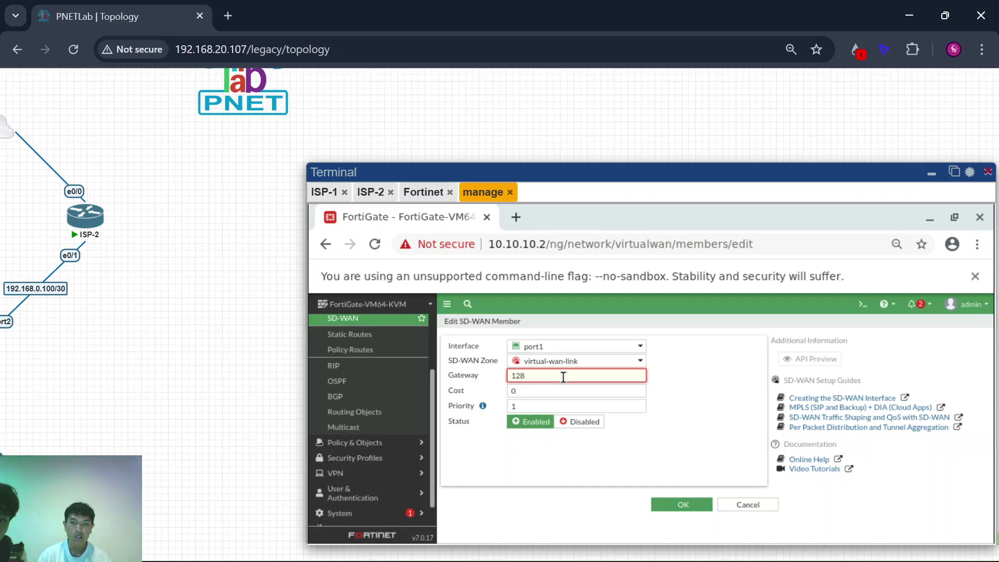
{"action": "type", "text": ".21.0.101"}
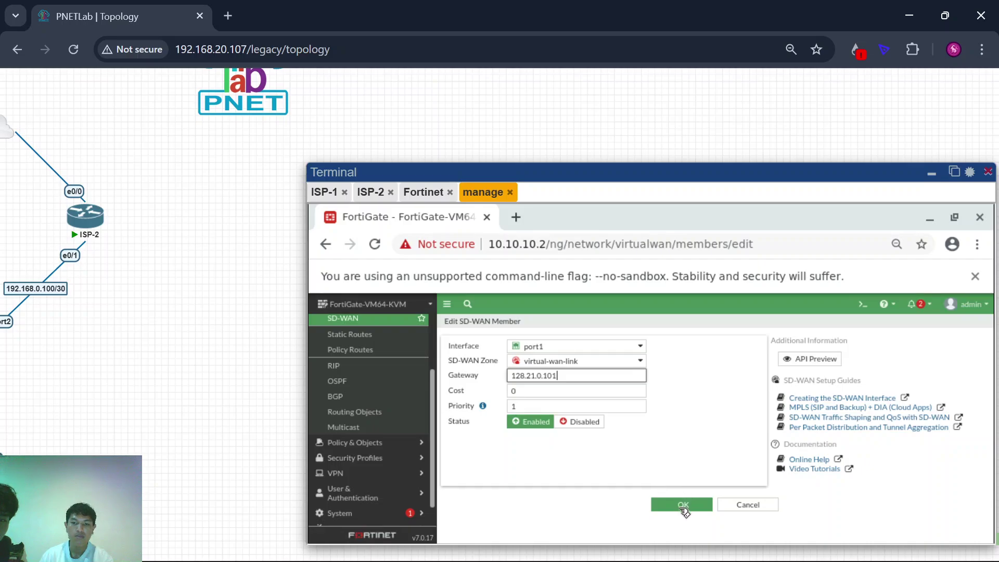
{"action": "left_click", "coordinate": [684, 503]}
Step: Return to the members list and start a second SD-WAN member on port2
{"action": "left_click", "coordinate": [684, 504]}
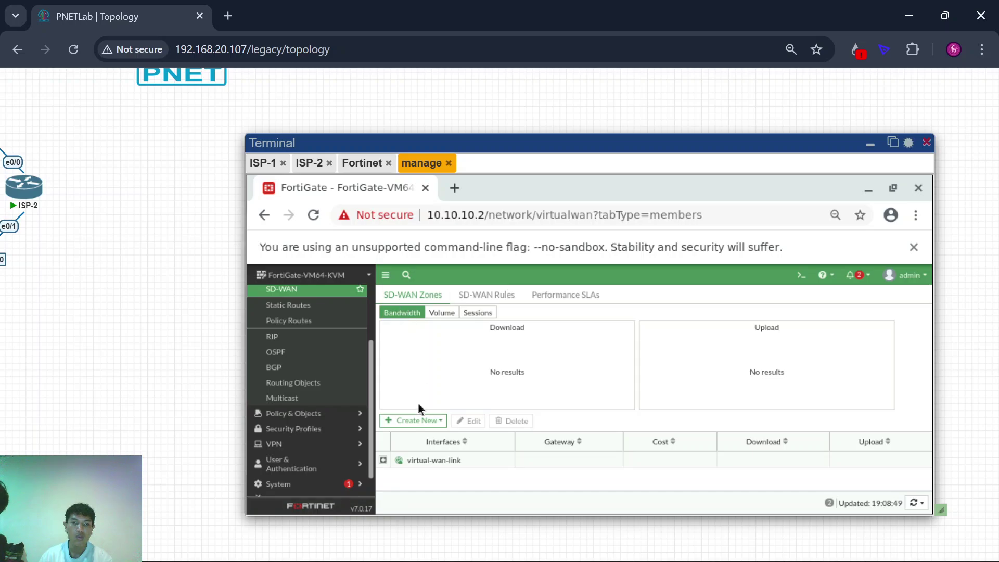
{"action": "left_click", "coordinate": [428, 425]}
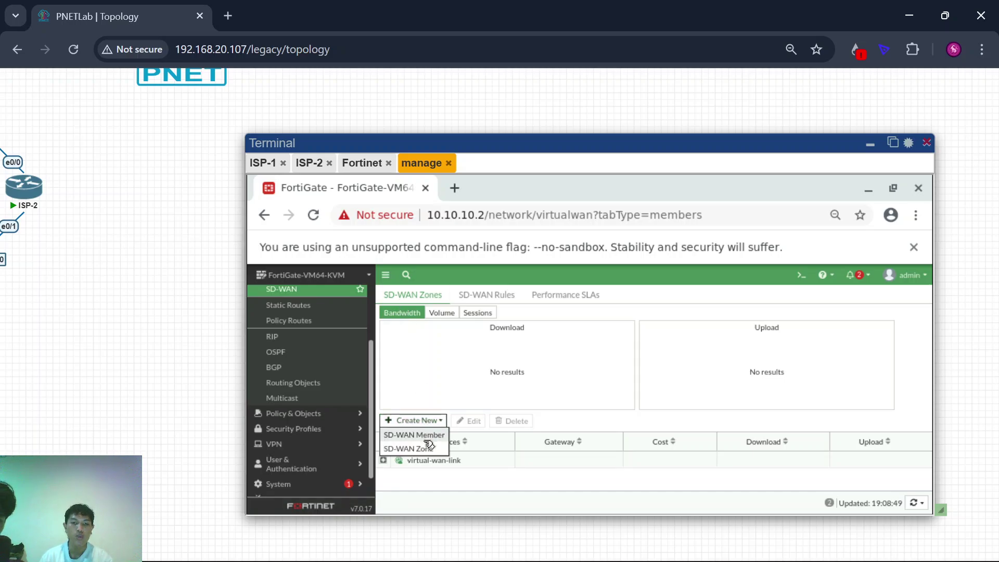
{"action": "left_click", "coordinate": [421, 436]}
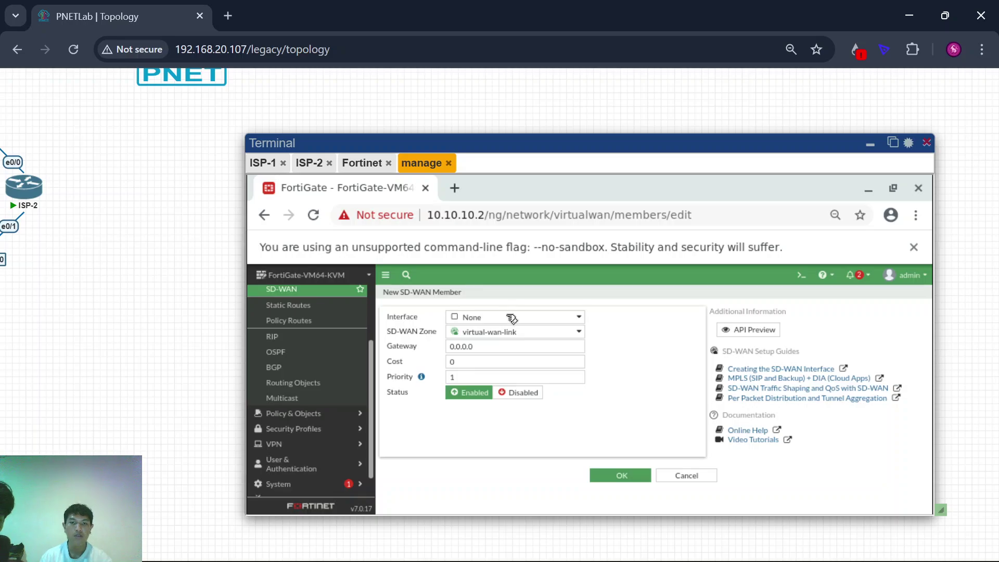
{"action": "left_click", "coordinate": [511, 318]}
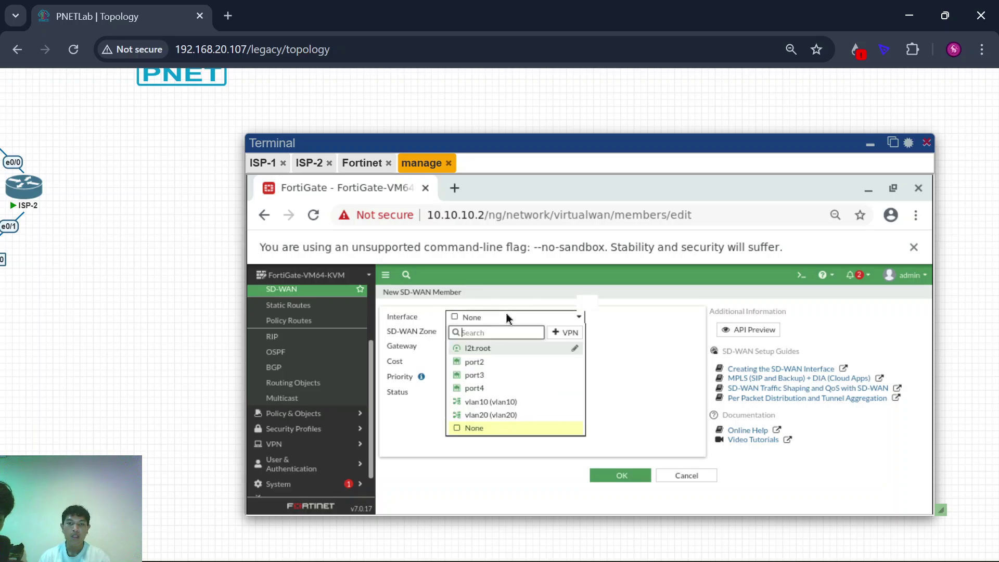
{"action": "left_click", "coordinate": [512, 361]}
Step: Set the port2 gateway to 192.168.0.101, save it, and review the two-member zone
{"action": "left_click", "coordinate": [493, 346]}
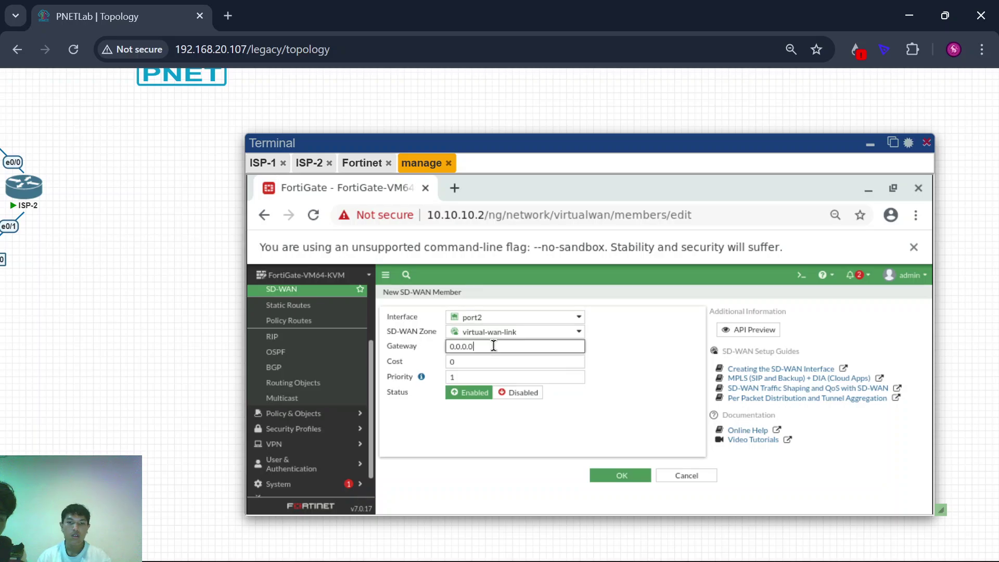
{"action": "double_click", "coordinate": [493, 346]}
{"action": "type", "text": "192."}
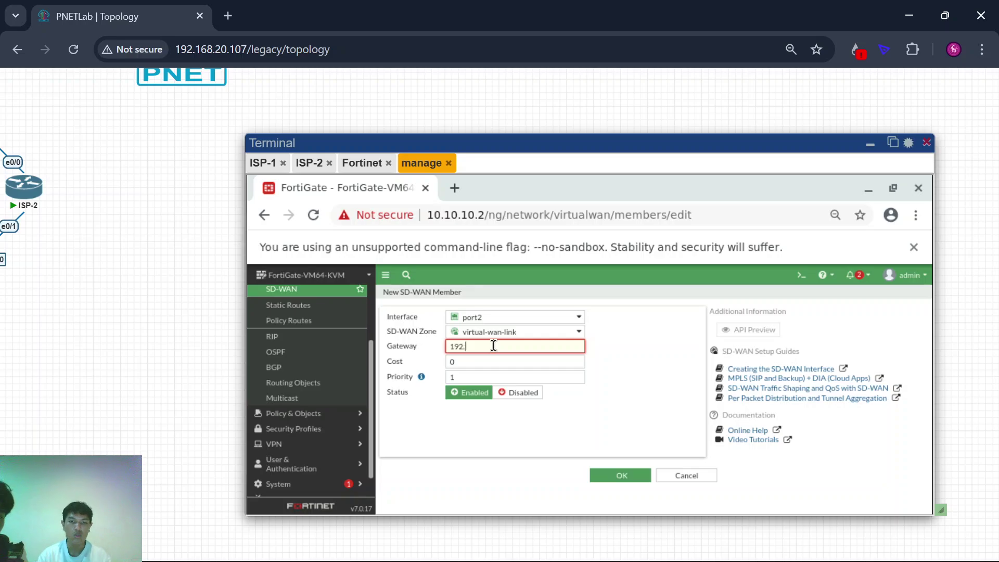
{"action": "type", "text": "168"}
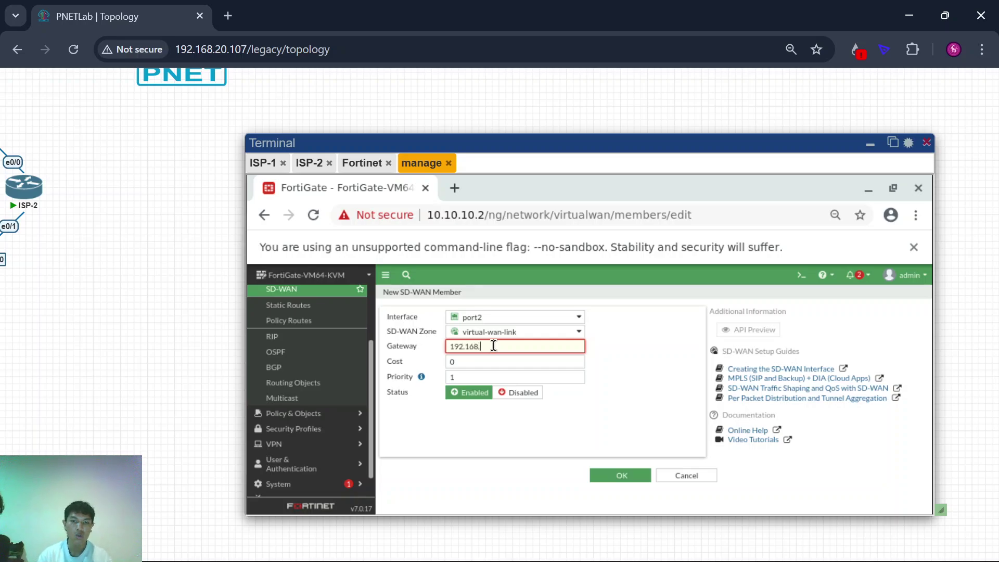
{"action": "type", "text": ".0.101"}
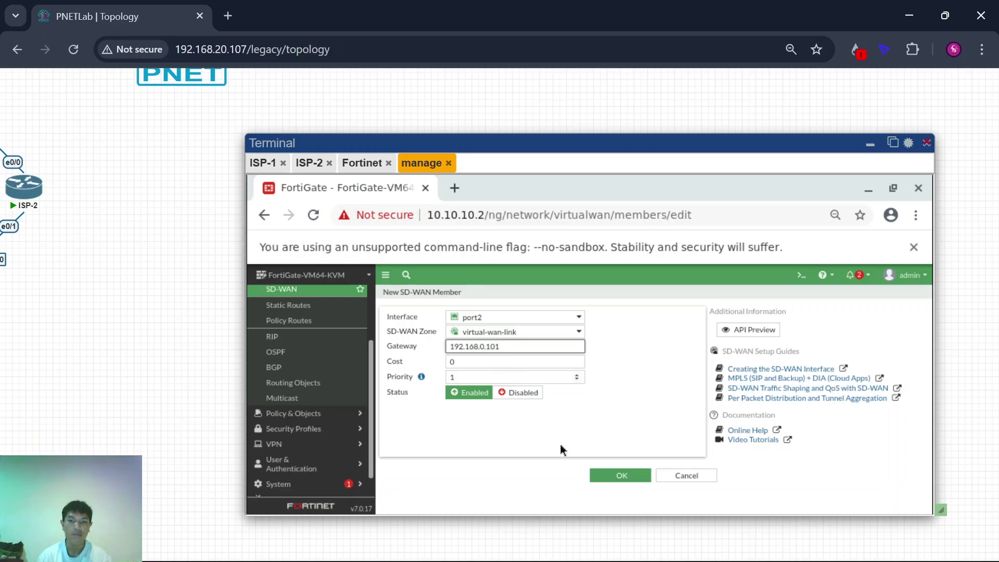
{"action": "left_click", "coordinate": [606, 475]}
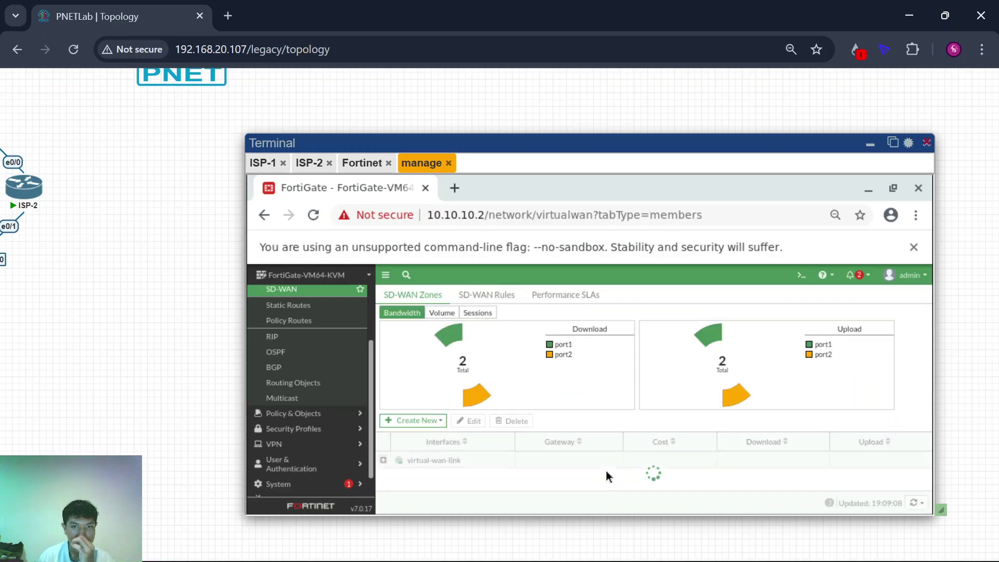
{"action": "scroll", "coordinate": [173, 347], "scroll_direction": "down", "scroll_amount": 1}
{"action": "scroll", "coordinate": [173, 347], "scroll_direction": "down", "scroll_amount": 2}
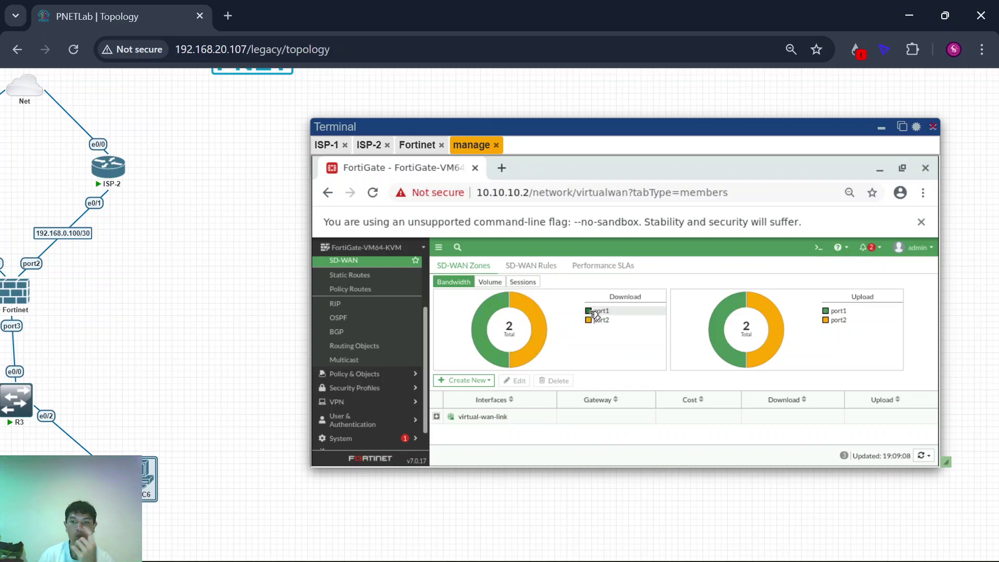
{"action": "scroll", "coordinate": [246, 339], "scroll_direction": "up", "scroll_amount": 2}
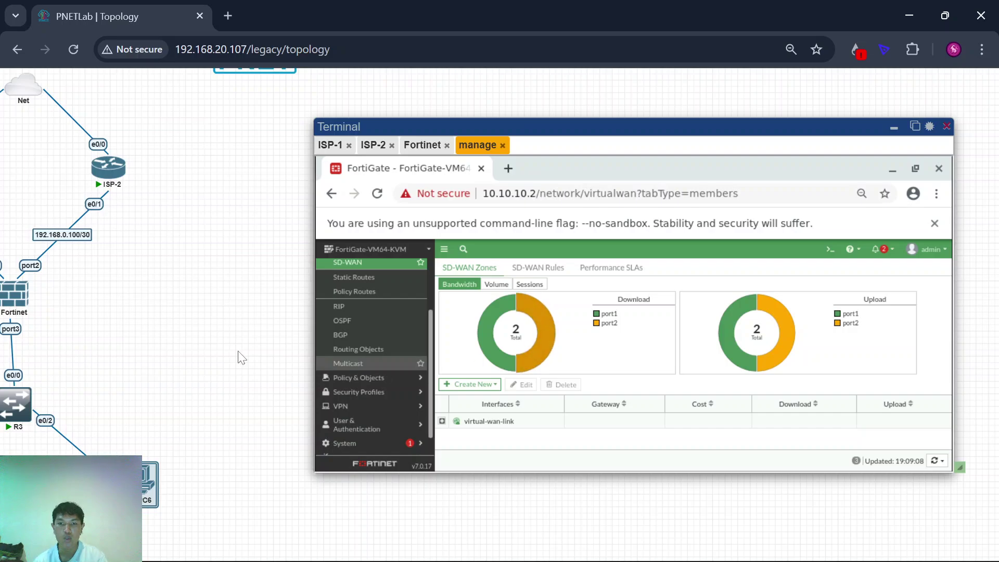
{"action": "scroll", "coordinate": [239, 352], "scroll_direction": "down", "scroll_amount": 3}
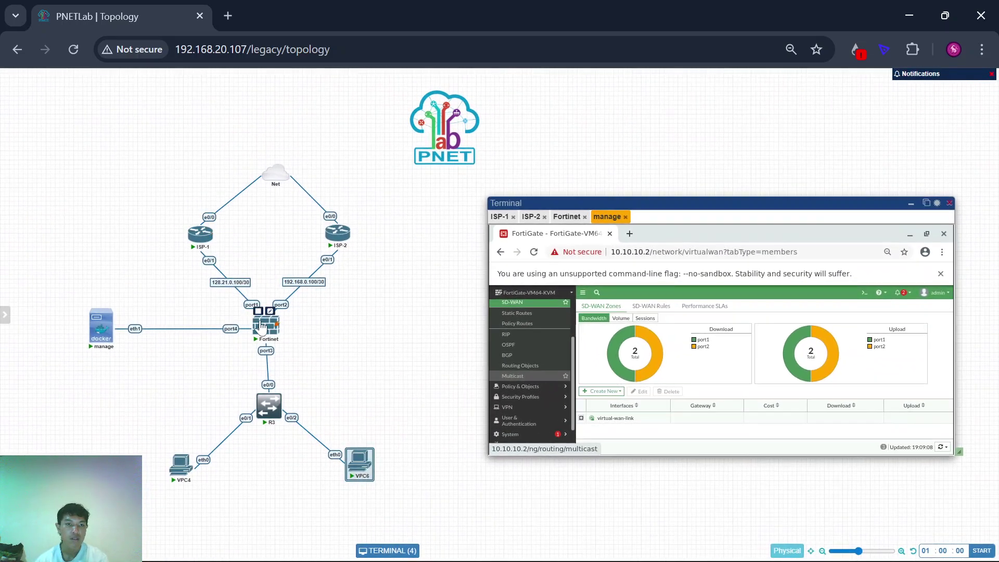
{"action": "scroll", "coordinate": [326, 372], "scroll_direction": "up", "scroll_amount": 1}
{"action": "scroll", "coordinate": [326, 372], "scroll_direction": "down", "scroll_amount": 1}
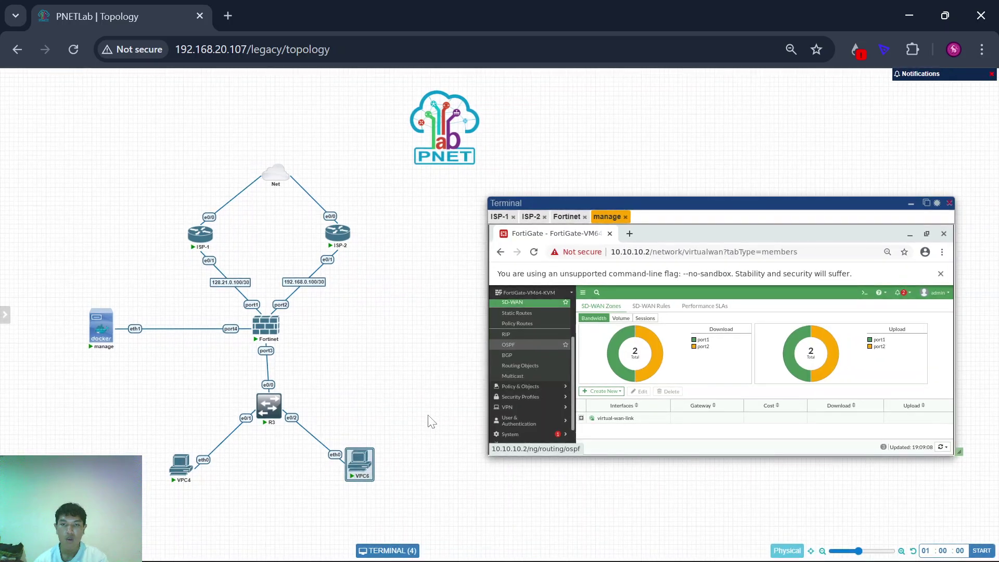
{"action": "scroll", "coordinate": [430, 421], "scroll_direction": "up", "scroll_amount": 3}
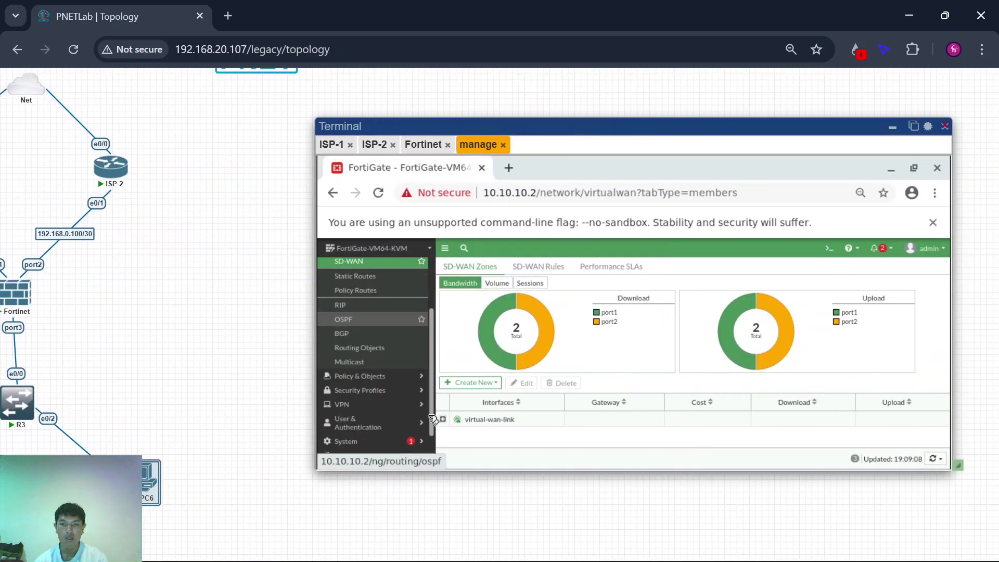
{"action": "scroll", "coordinate": [197, 386], "scroll_direction": "down", "scroll_amount": 1}
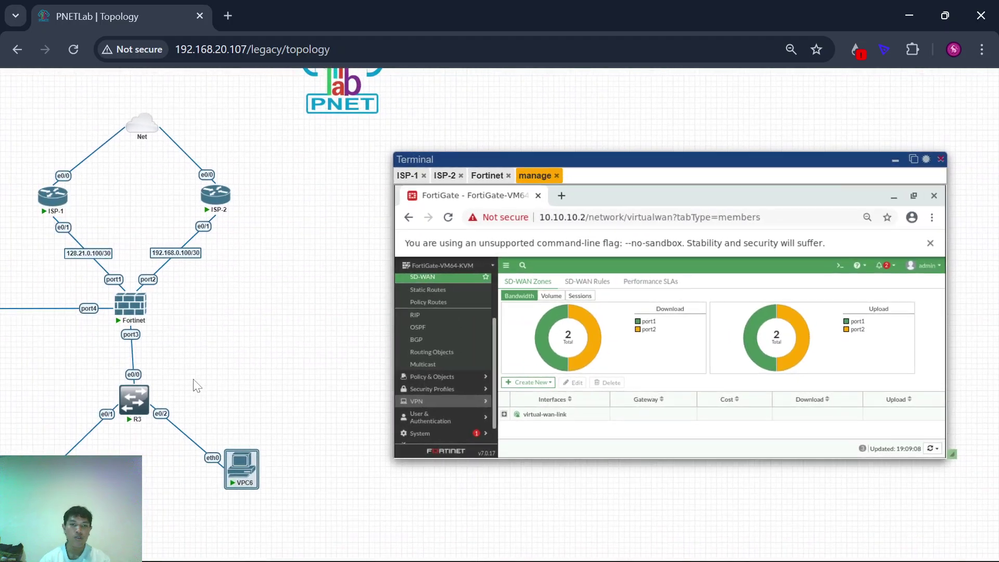
Step: Go to the Static Routes list, clearing a stray ISP-1/ISP-2 selection on the topology
{"action": "left_click", "coordinate": [431, 296]}
{"action": "scroll", "coordinate": [276, 334], "scroll_direction": "down", "scroll_amount": 1}
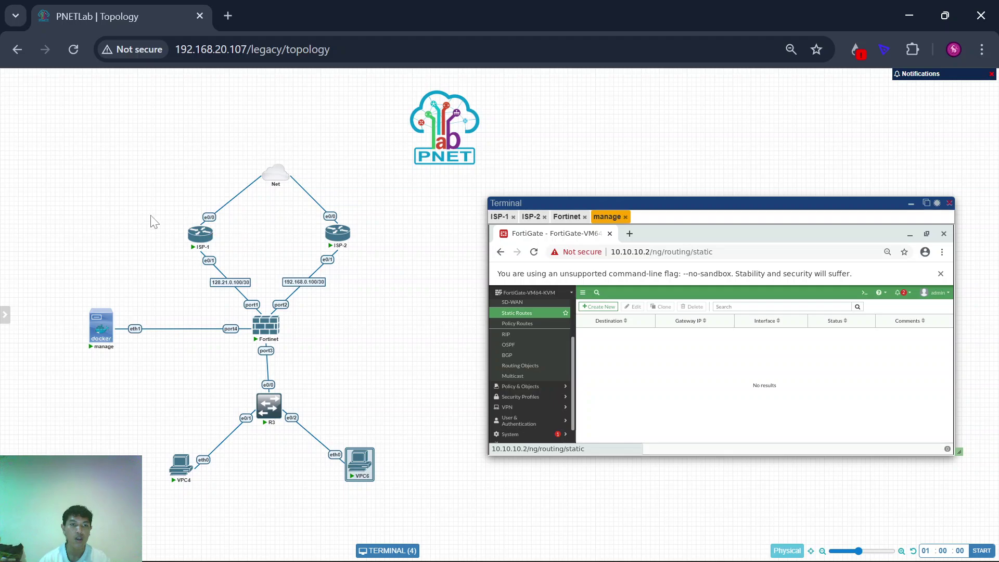
{"action": "left_click_drag", "start_coordinate": [150, 215], "coordinate": [377, 274]}
{"action": "left_click", "coordinate": [376, 275]}
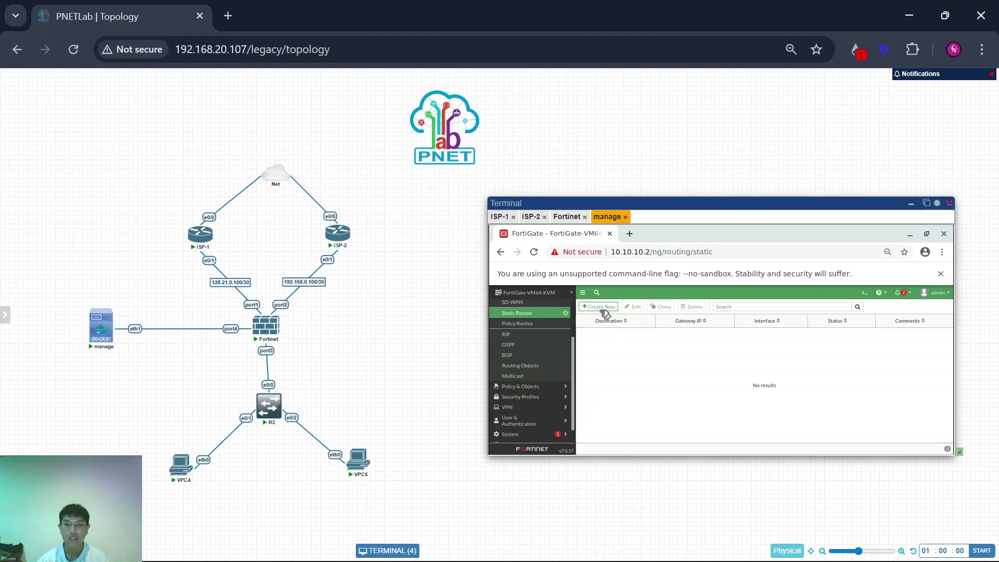
Step: Create a 0.0.0.0/0 default static route through virtual-wan-link and save it
{"action": "left_click", "coordinate": [604, 309]}
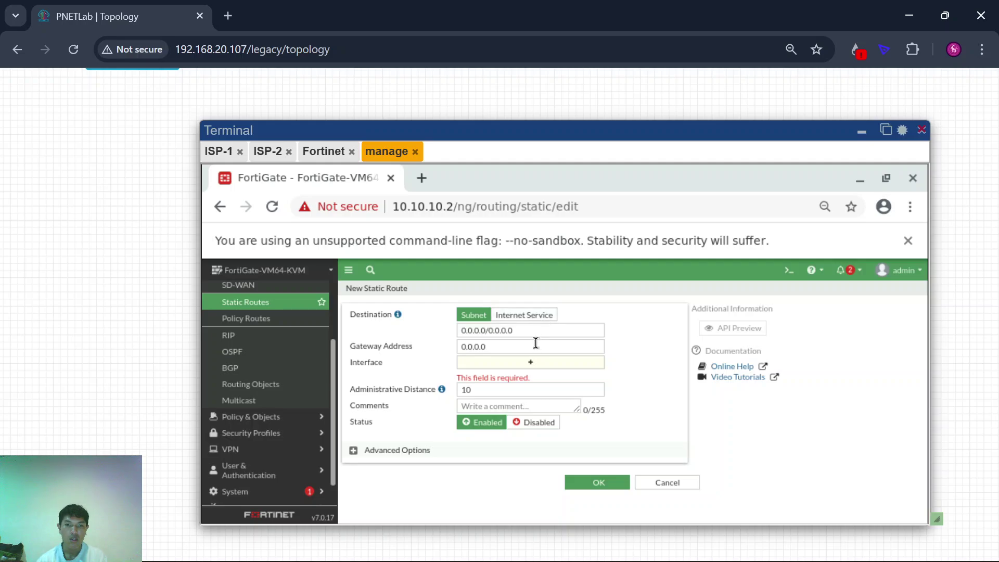
{"action": "left_click", "coordinate": [542, 366]}
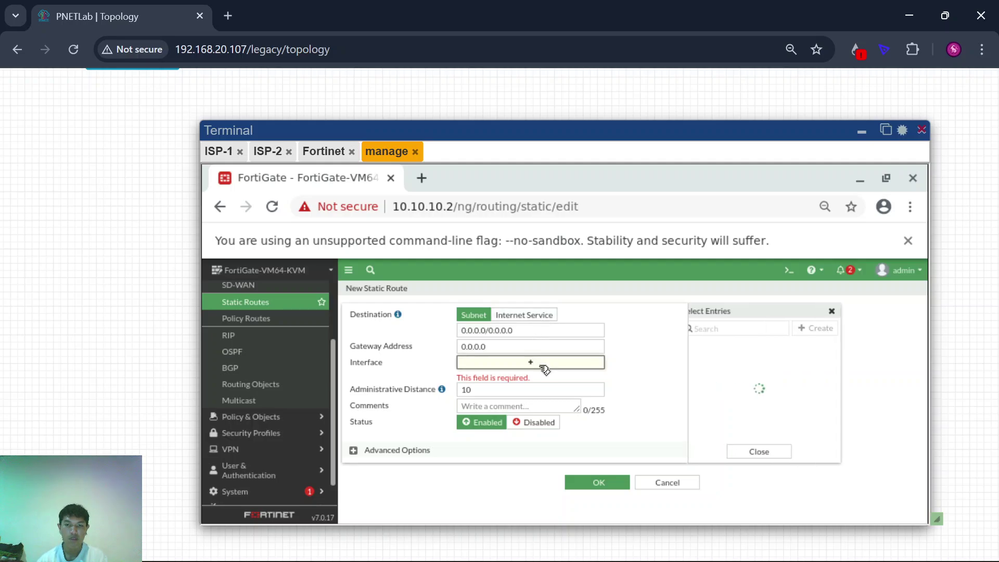
{"action": "left_click", "coordinate": [793, 420]}
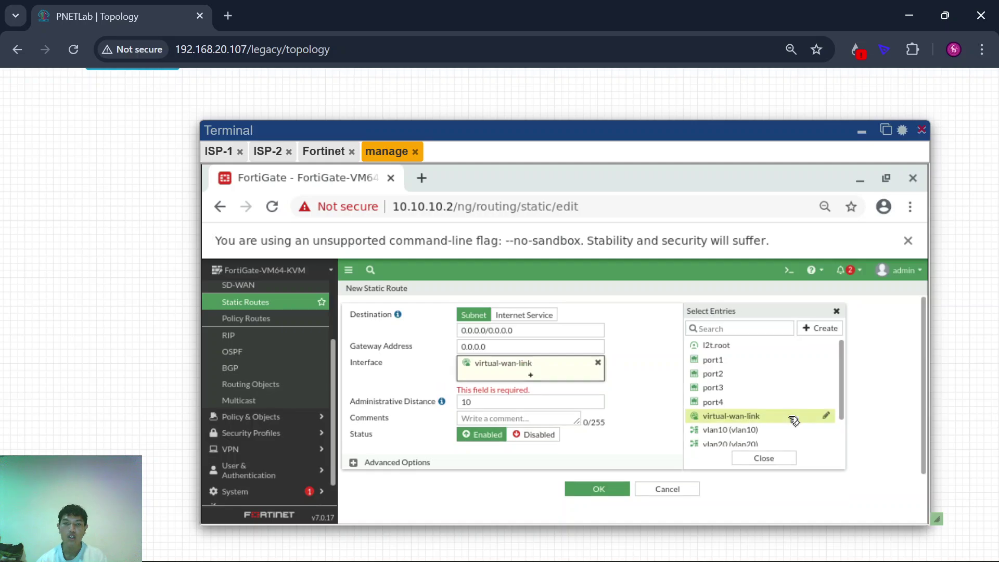
{"action": "mouse_move", "coordinate": [443, 353]}
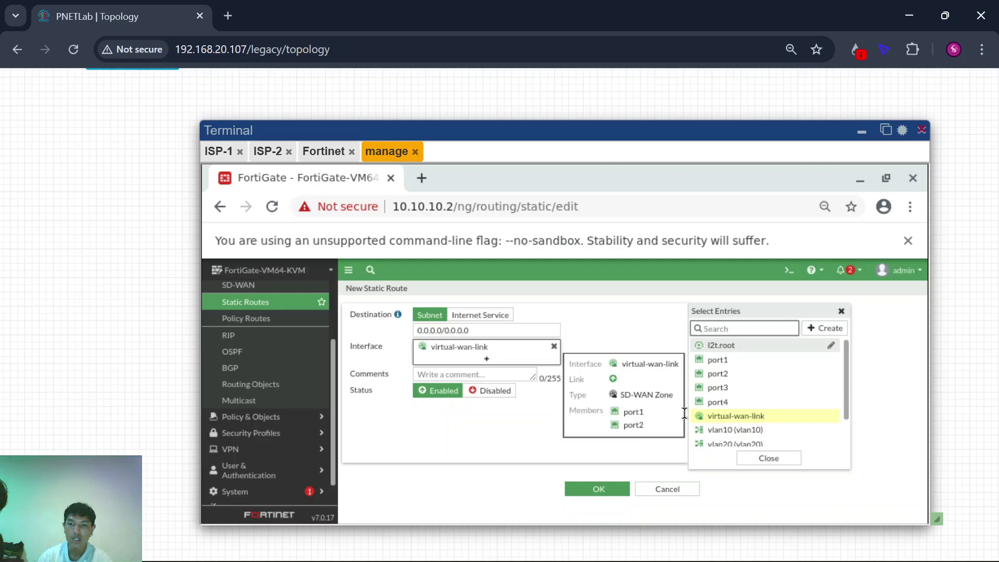
{"action": "left_click", "coordinate": [728, 416]}
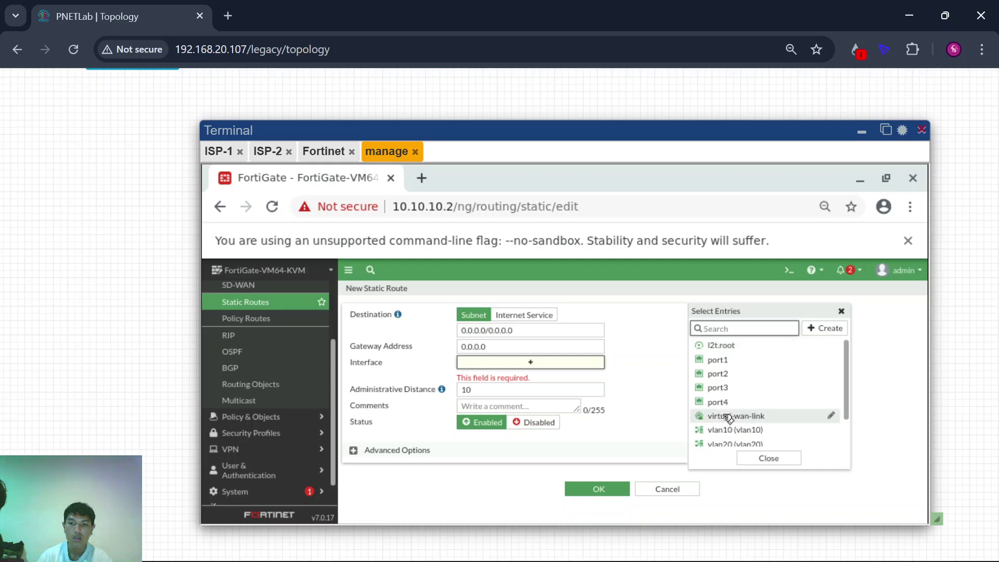
{"action": "left_click", "coordinate": [728, 416]}
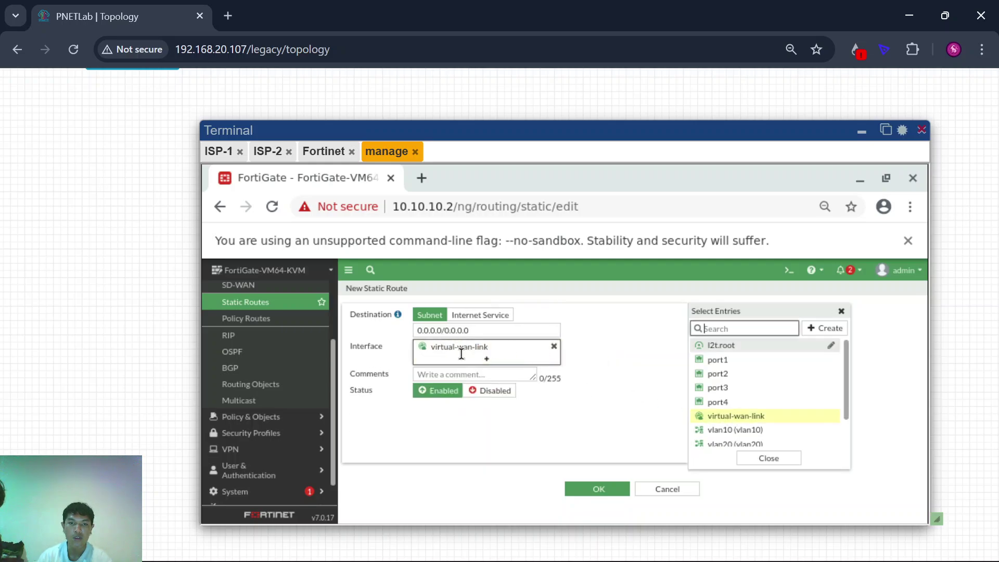
{"action": "left_click", "coordinate": [584, 495]}
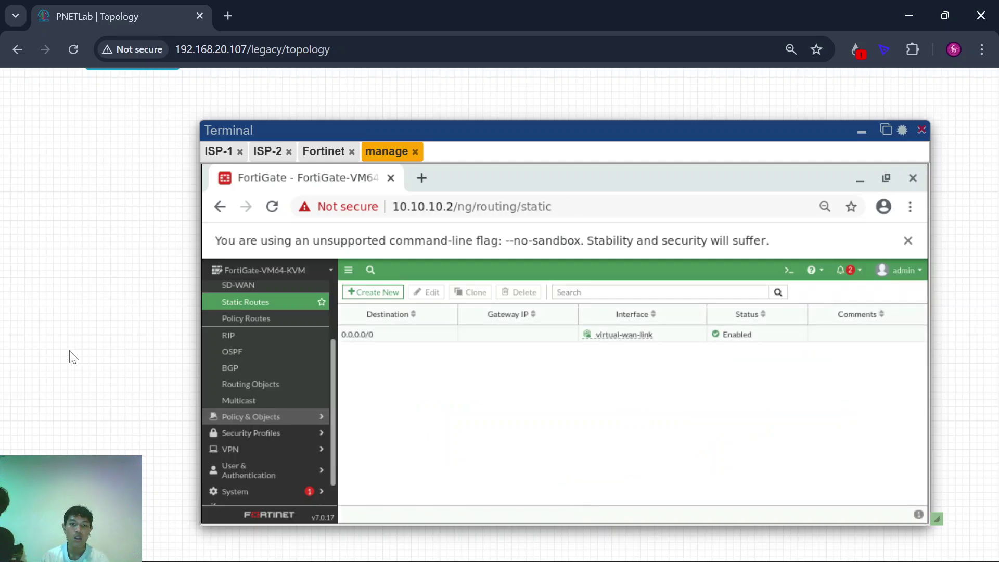
{"action": "scroll", "coordinate": [70, 351], "scroll_direction": "down", "scroll_amount": 3}
{"action": "scroll", "coordinate": [187, 350], "scroll_direction": "up", "scroll_amount": 3}
{"action": "scroll", "coordinate": [186, 350], "scroll_direction": "right", "scroll_amount": 3}
{"action": "scroll", "coordinate": [186, 349], "scroll_direction": "down", "scroll_amount": 3}
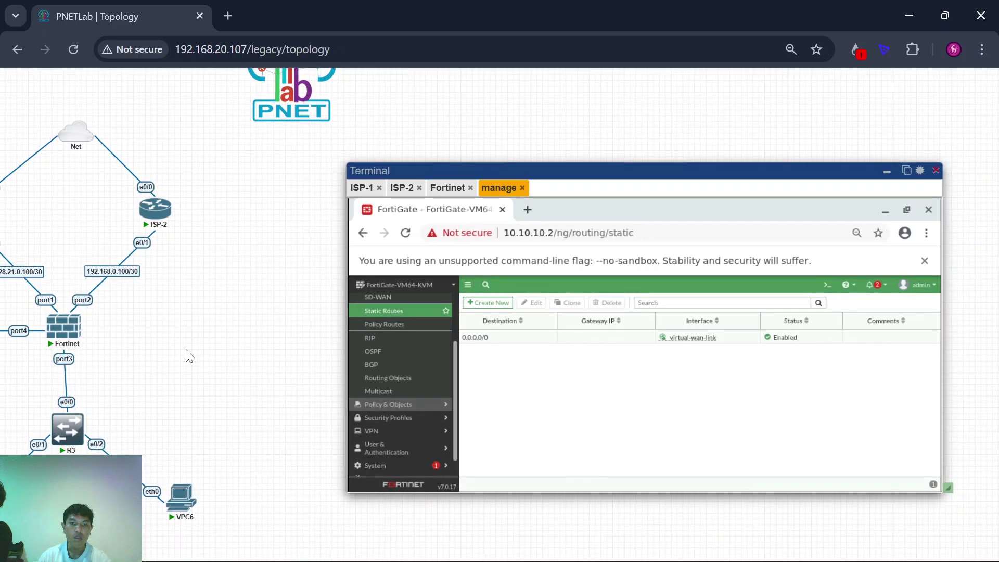
{"action": "left_click", "coordinate": [827, 285]}
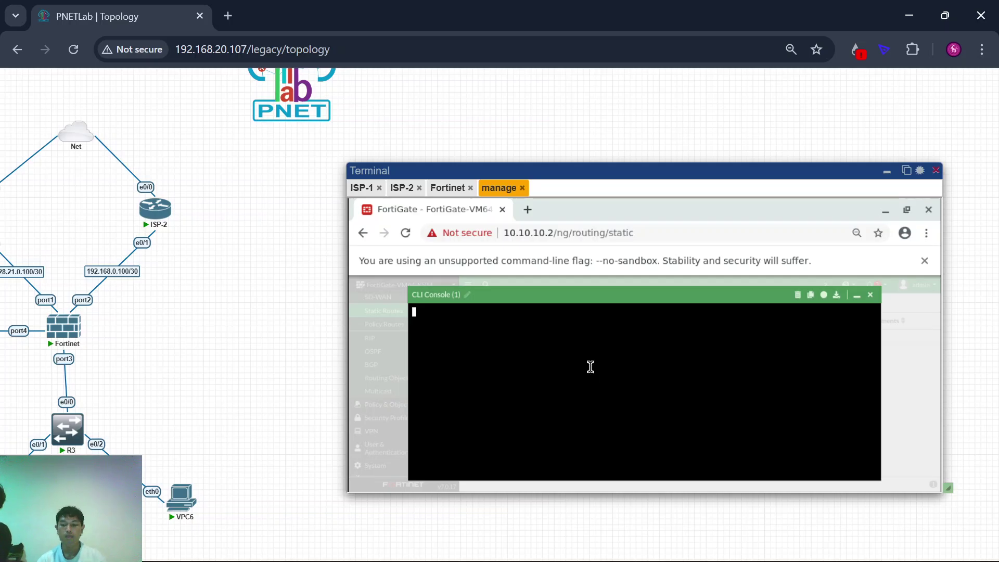
{"action": "key", "text": "Return"}
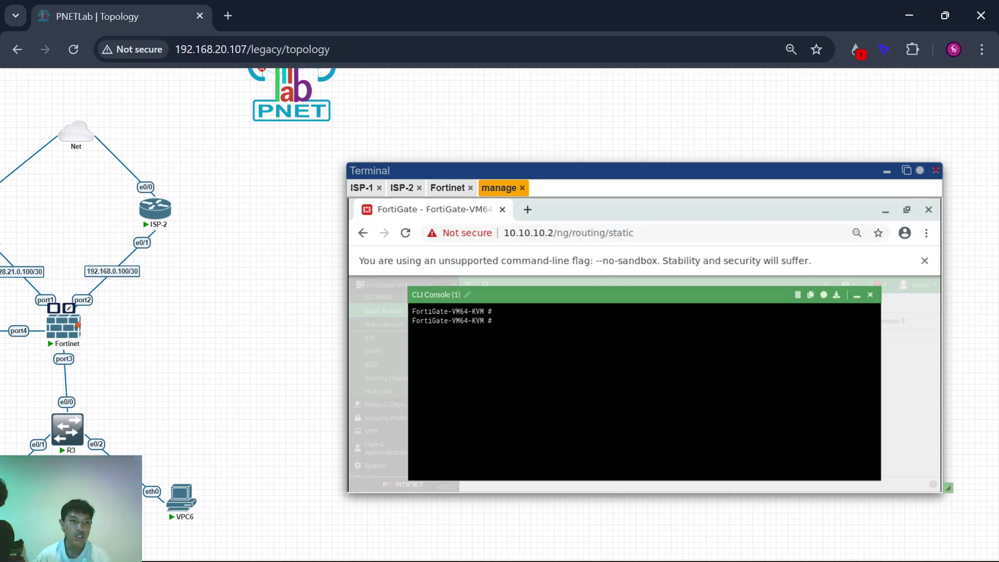
{"action": "scroll", "coordinate": [149, 360], "scroll_direction": "left", "scroll_amount": 3}
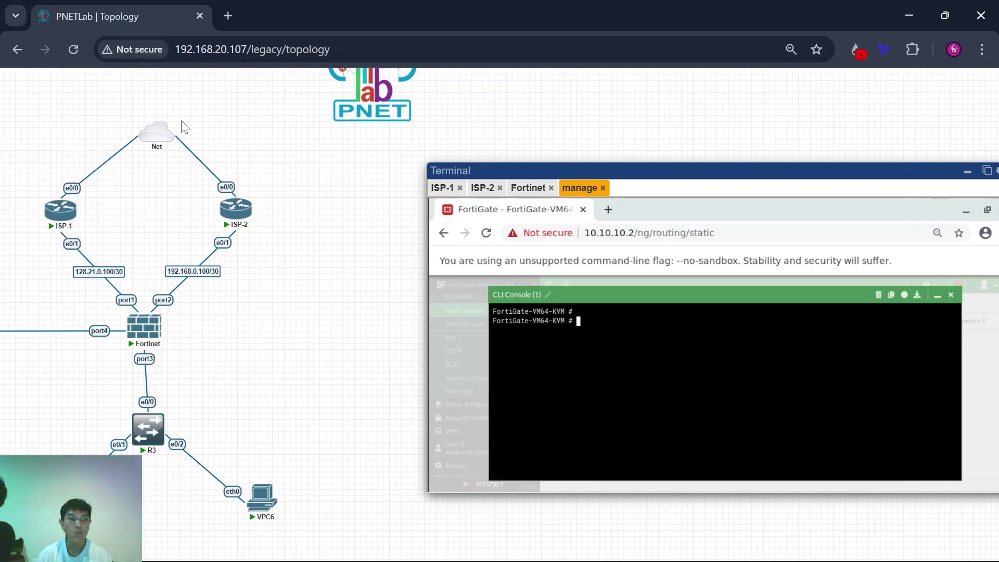
{"action": "scroll", "coordinate": [286, 339], "scroll_direction": "right", "scroll_amount": 2}
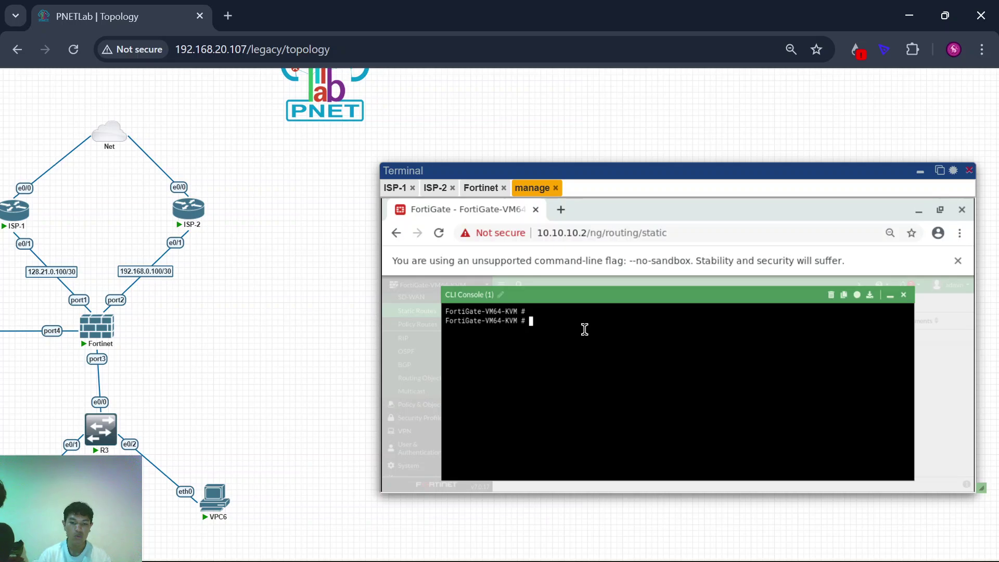
{"action": "type", "text": "xecute ping 8.8.8.8"}
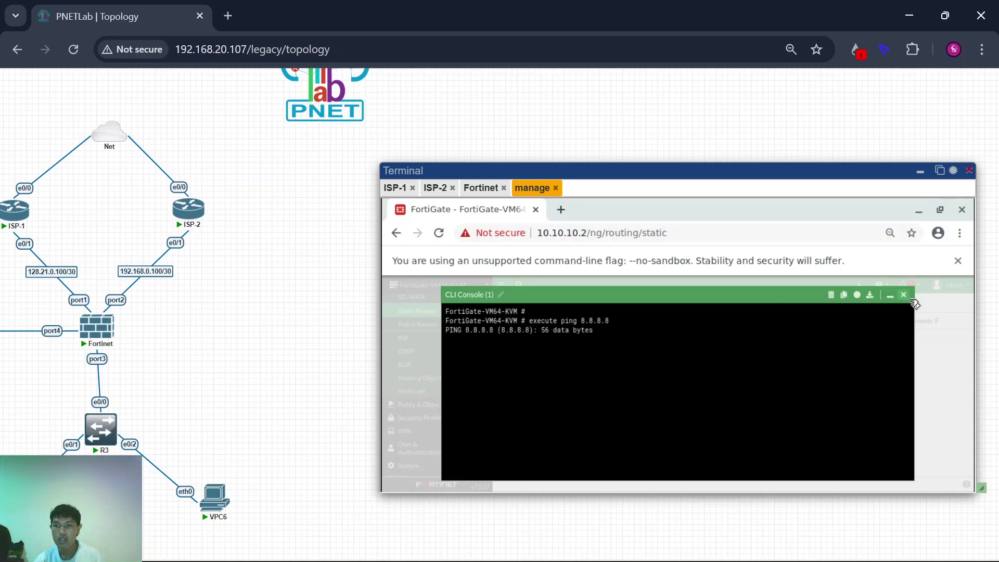
{"action": "left_click", "coordinate": [905, 297]}
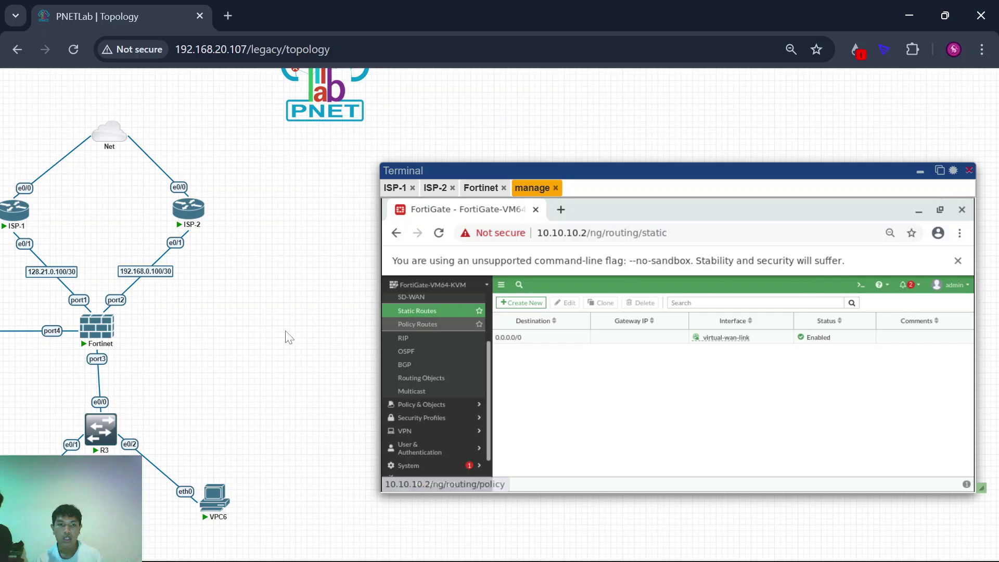
Step: On the ISP-1 router, create access-list 1 permitting any traffic
{"action": "scroll", "coordinate": [285, 332], "scroll_direction": "down", "scroll_amount": 3}
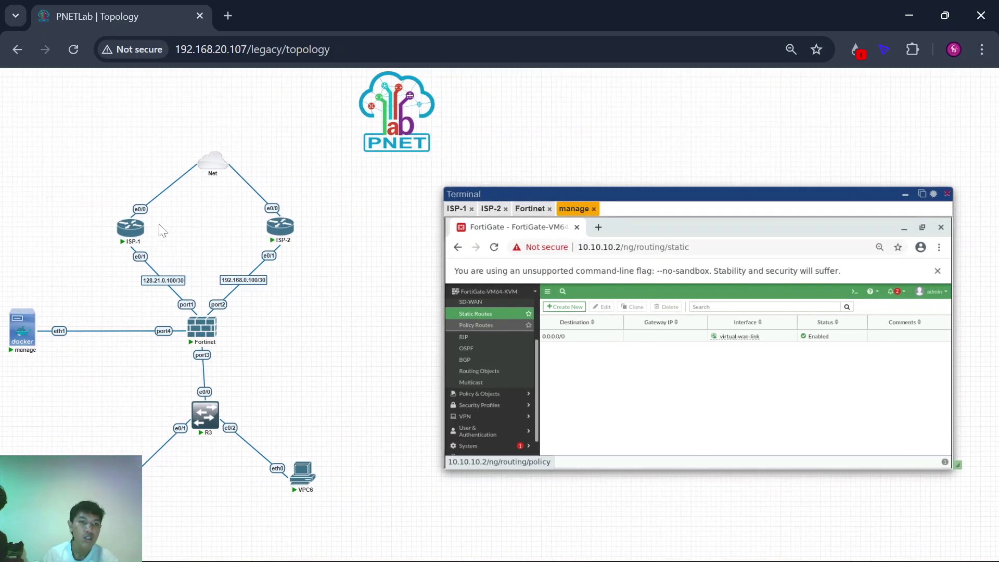
{"action": "scroll", "coordinate": [336, 350], "scroll_direction": "down", "scroll_amount": 1}
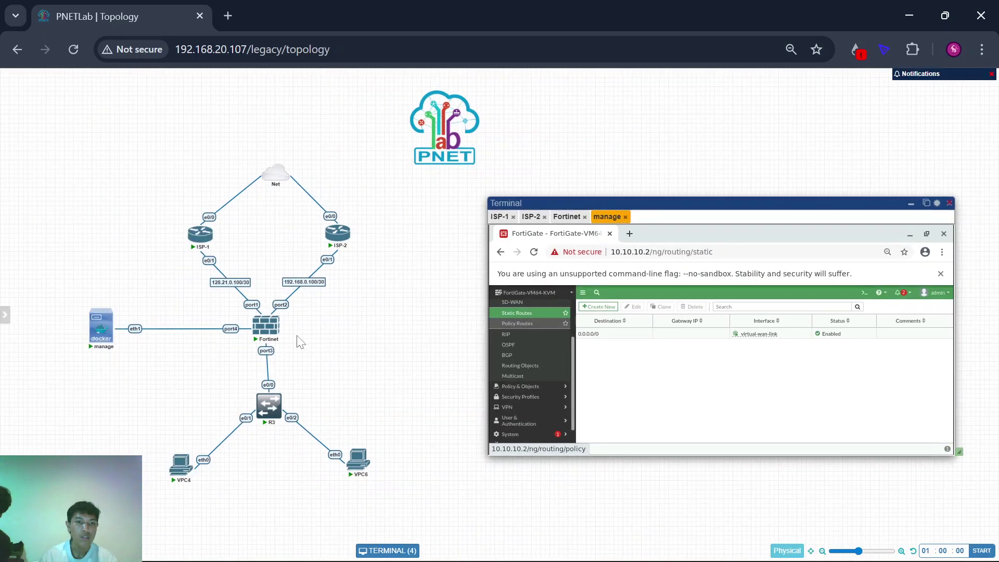
{"action": "left_click", "coordinate": [194, 239]}
{"action": "key", "text": "Return"}
{"action": "key", "text": "Return"}
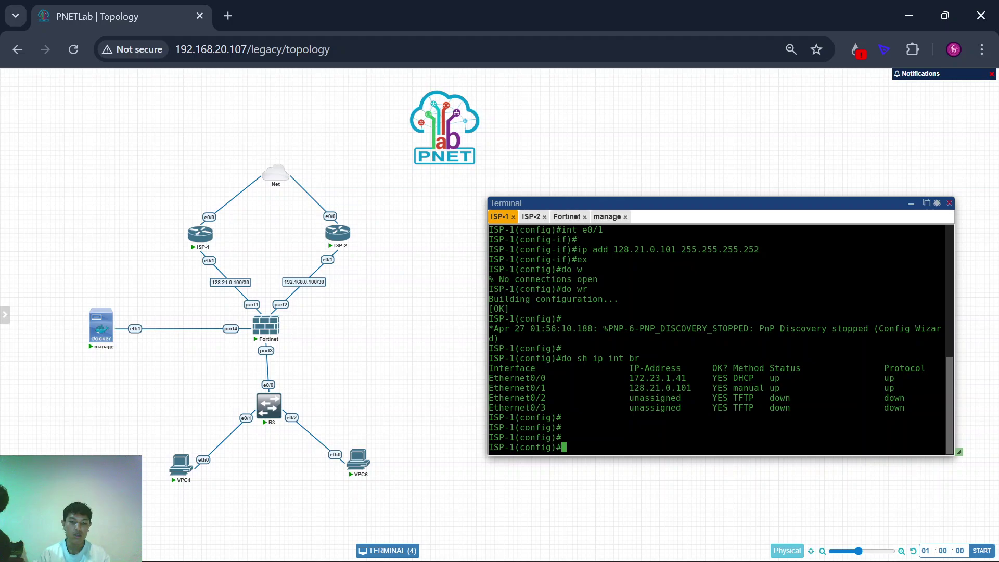
{"action": "type", "text": "access-list 1"}
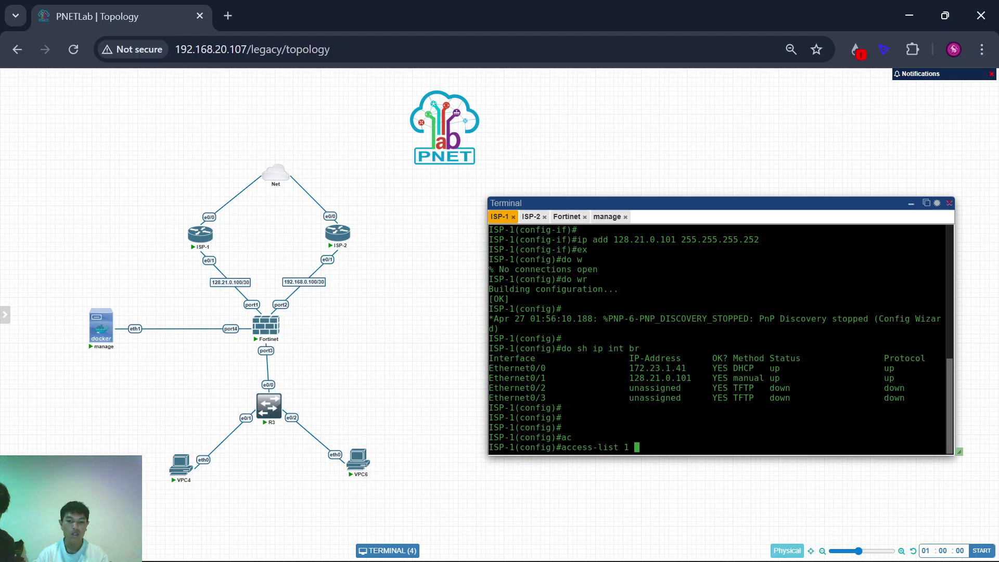
{"action": "type", "text": " pe"}
{"action": "key", "text": "Tab"}
{"action": "type", "text": "an"}
{"action": "key", "text": "Tab"}
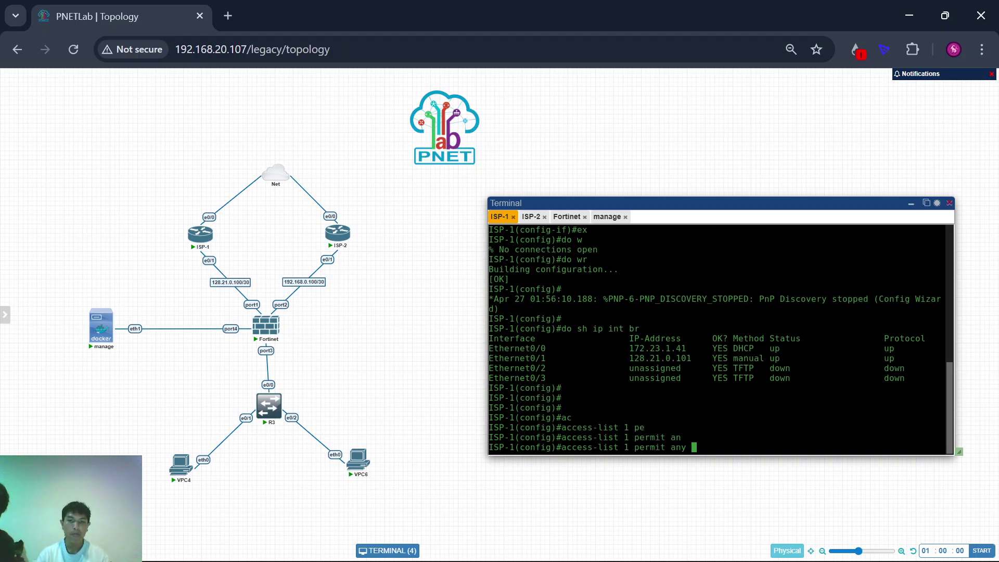
{"action": "key", "text": "Return"}
Step: Mark e0/0 as NAT outside and e0/1 as NAT inside
{"action": "type", "text": "int e0/0"}
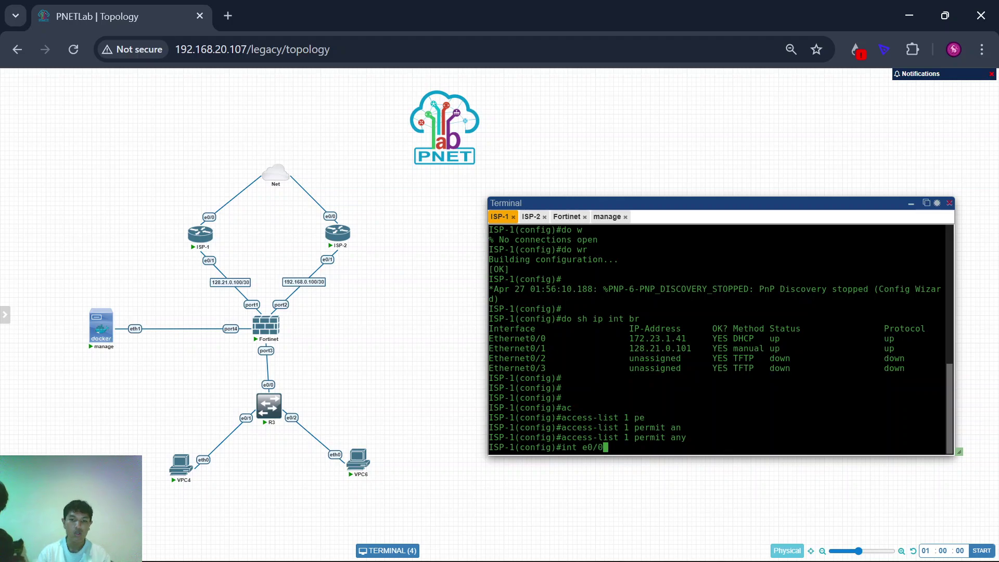
{"action": "key", "text": "Return"}
{"action": "type", "text": "ip nat out"}
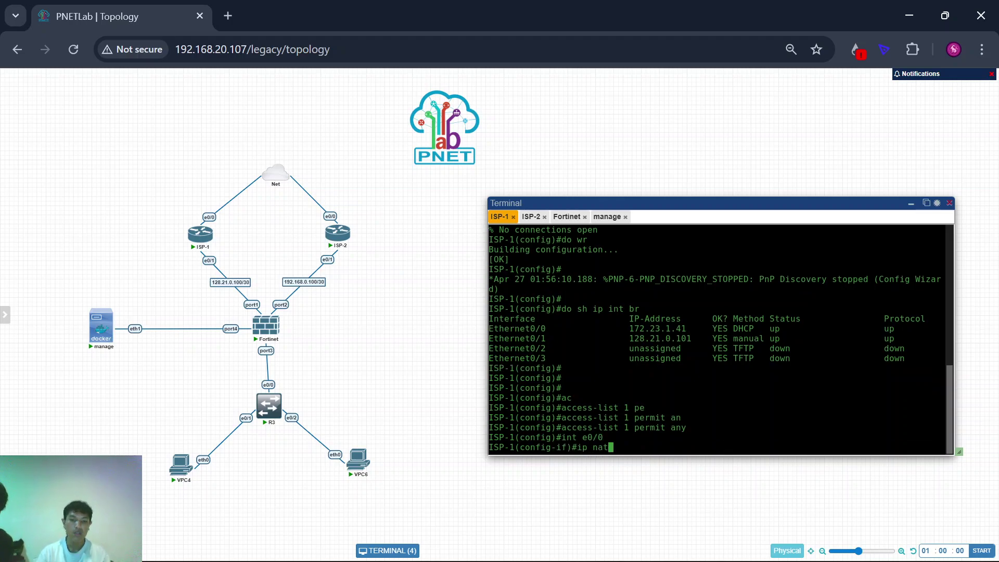
{"action": "key", "text": "Tab"}
{"action": "key", "text": "Return"}
{"action": "type", "text": "int e"}
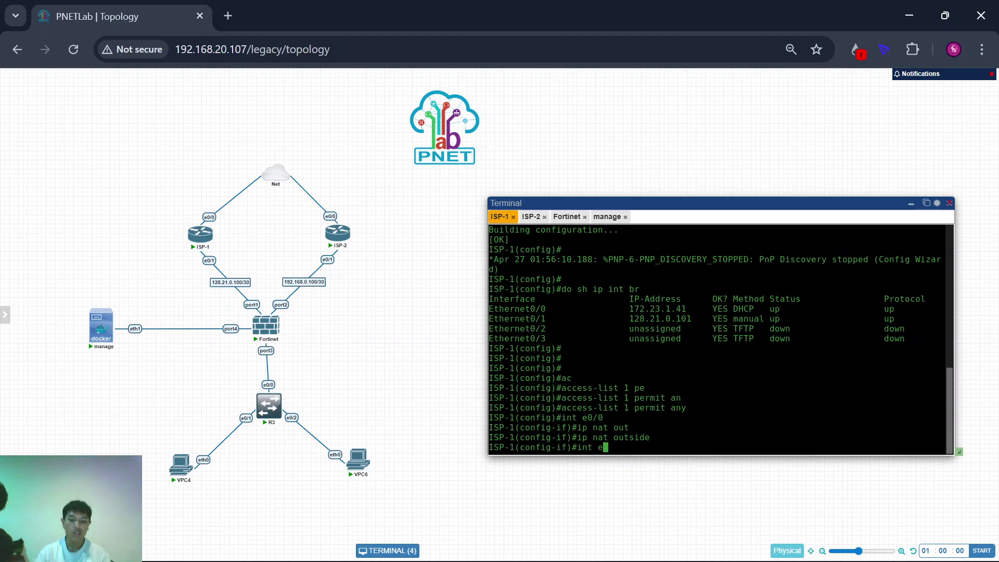
{"action": "type", "text": "0/1"}
{"action": "key", "text": "Return"}
{"action": "type", "text": "ip nat ins"}
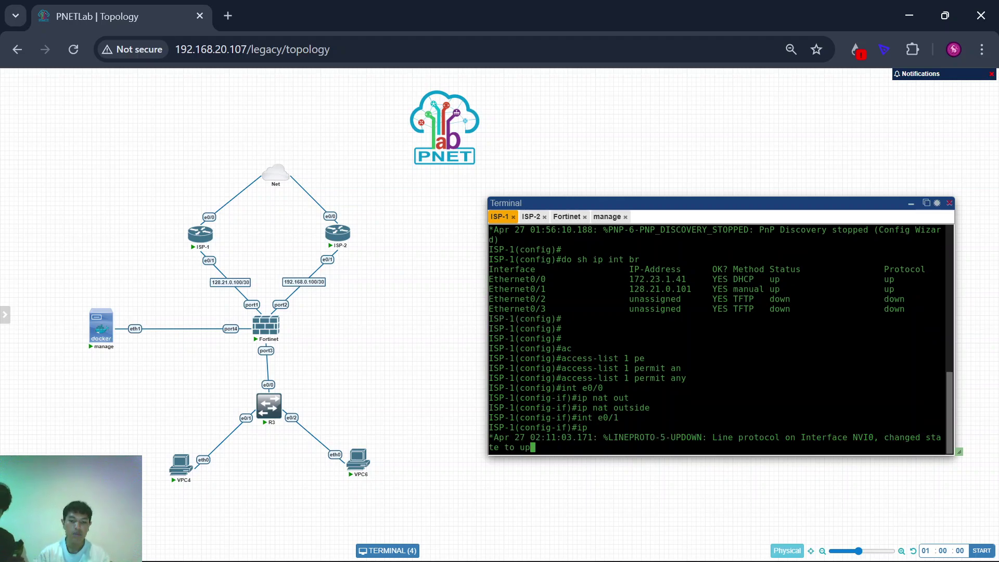
{"action": "key", "text": "Tab"}
{"action": "key", "text": "Return"}
{"action": "type", "text": "ex"}
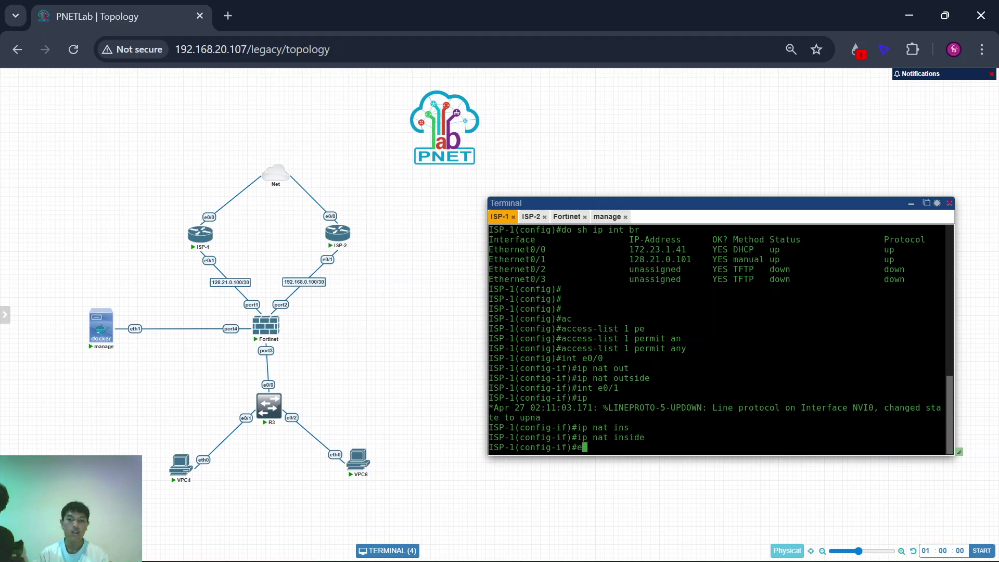
{"action": "key", "text": "Return"}
Step: Add 'ip nat inside source list 1 interface e0/0 overload'
{"action": "type", "text": "ip nat "}
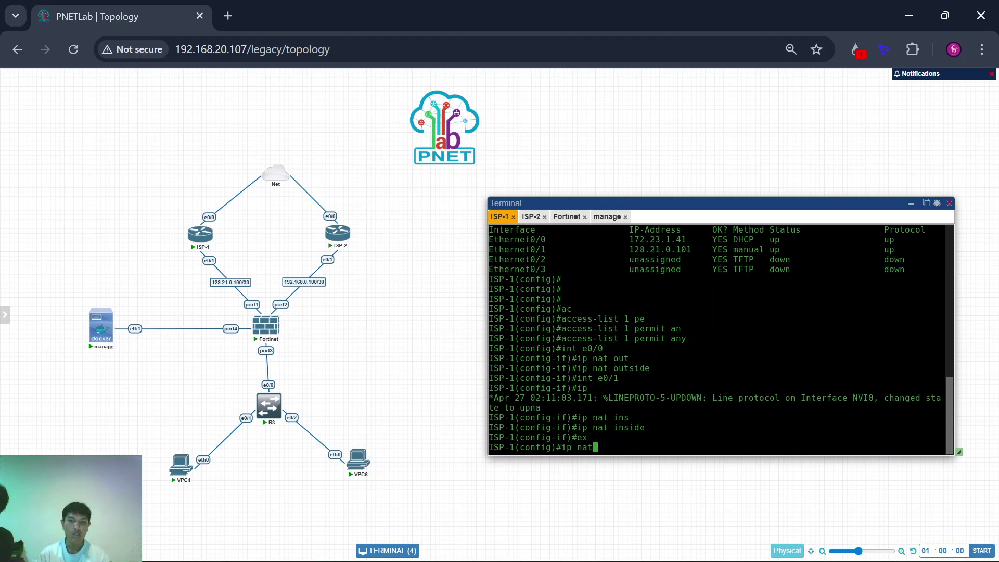
{"action": "type", "text": "ins"}
{"action": "key", "text": "Tab"}
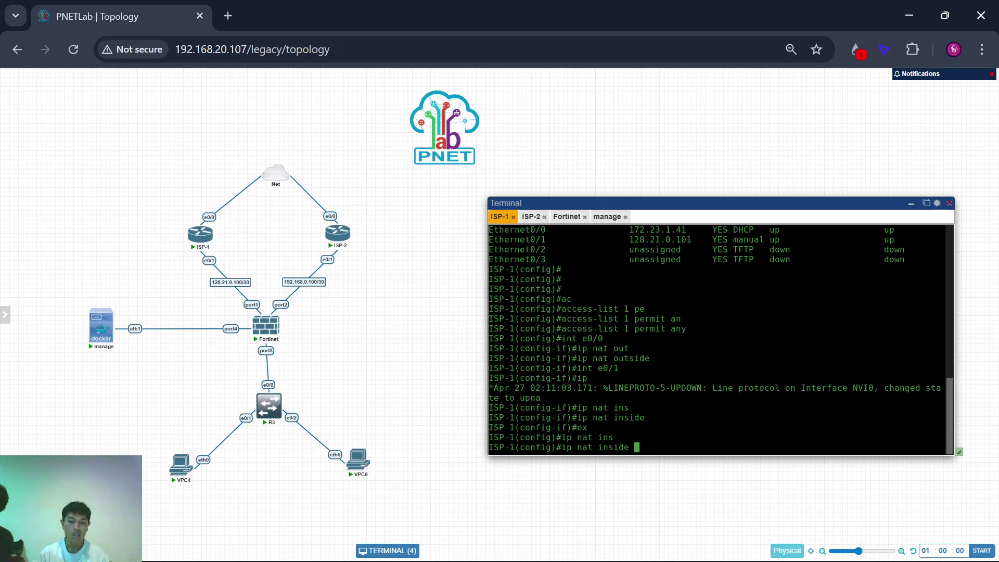
{"action": "type", "text": "sor"}
{"action": "key", "text": "Tab"}
{"action": "key", "text": "BackSpace"}
{"action": "type", "text": "ur"}
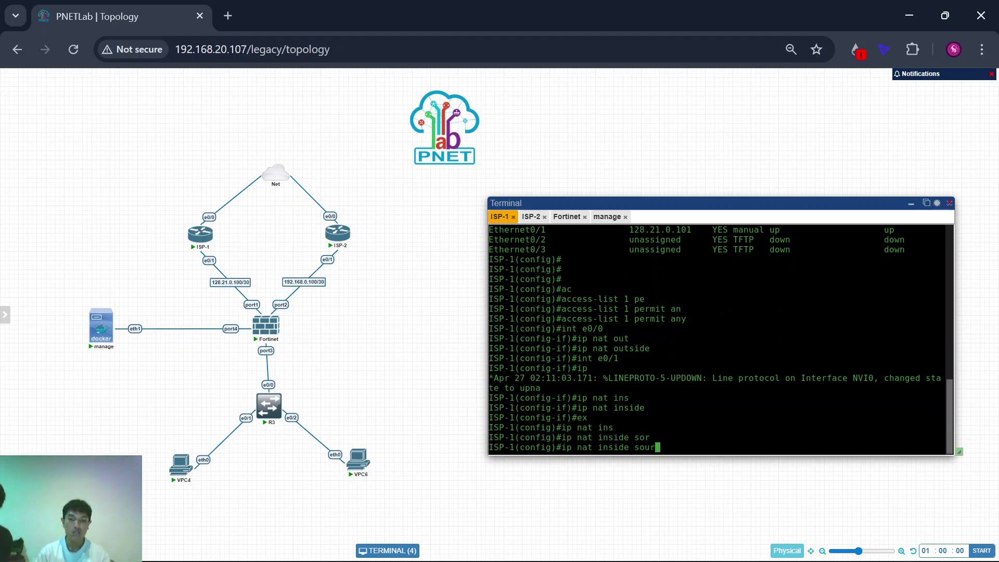
{"action": "key", "text": "Tab"}
{"action": "type", "text": "lis"}
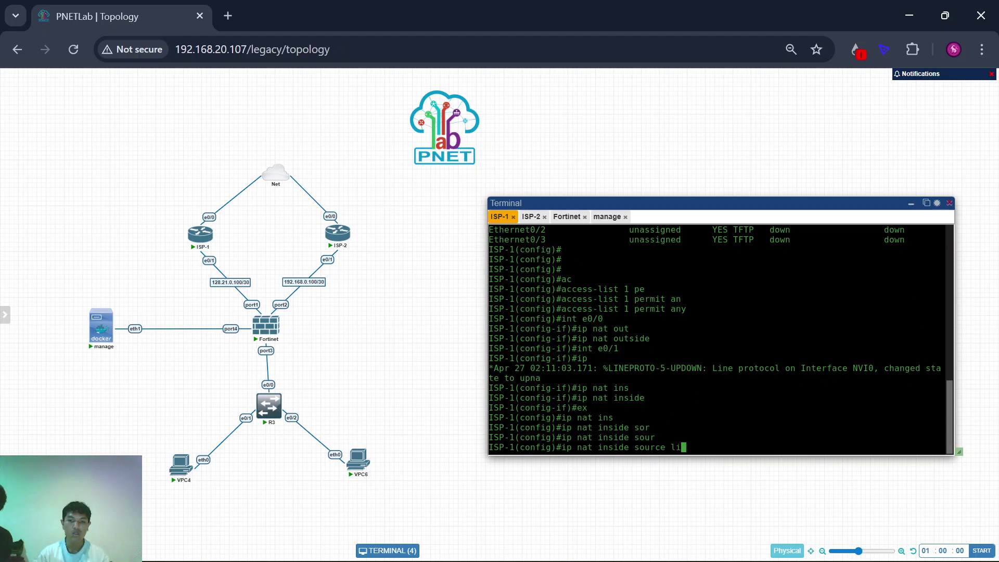
{"action": "key", "text": "Tab"}
{"action": "type", "text": "1 i"}
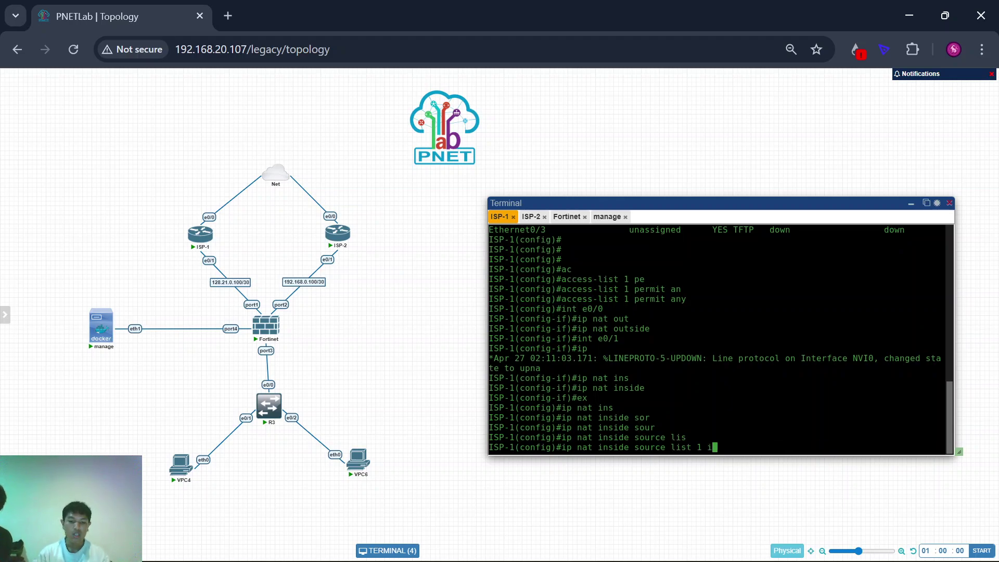
{"action": "type", "text": "nt e0/0 ove"}
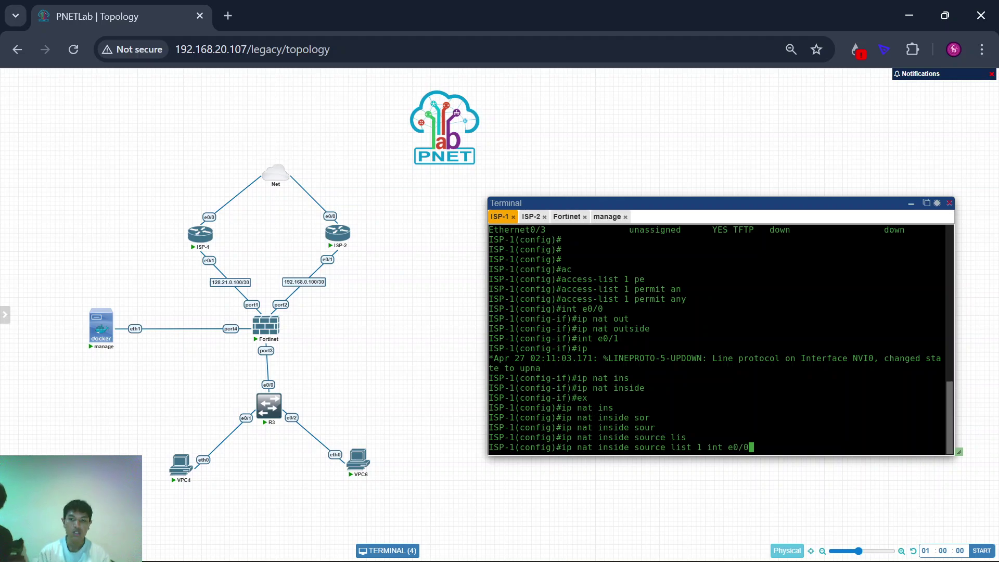
{"action": "key", "text": "Tab"}
{"action": "key", "text": "Return"}
Step: Save the ISP-1 configuration with 'do wr'
{"action": "key", "text": "Return"}
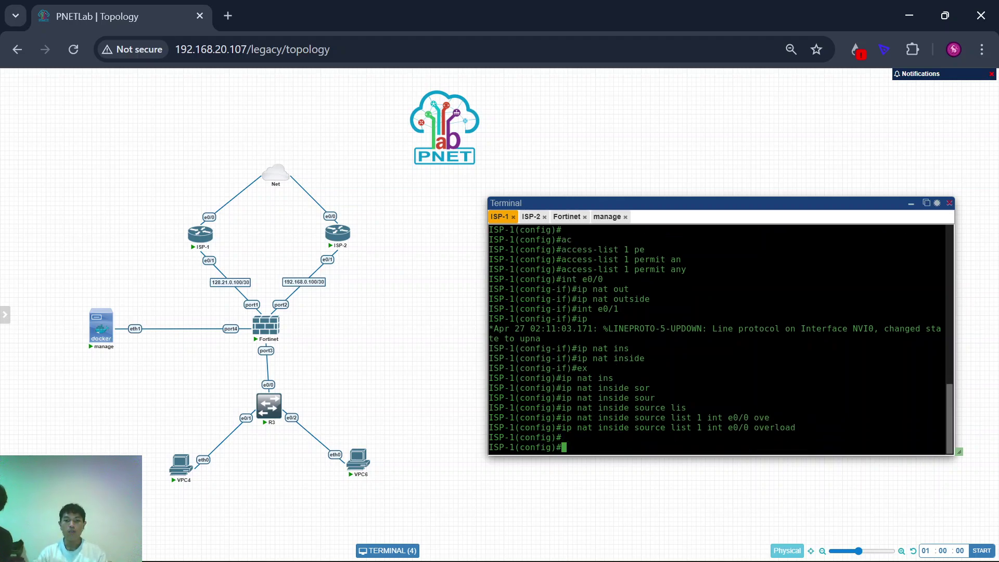
{"action": "type", "text": "do wr"}
{"action": "key", "text": "Return"}
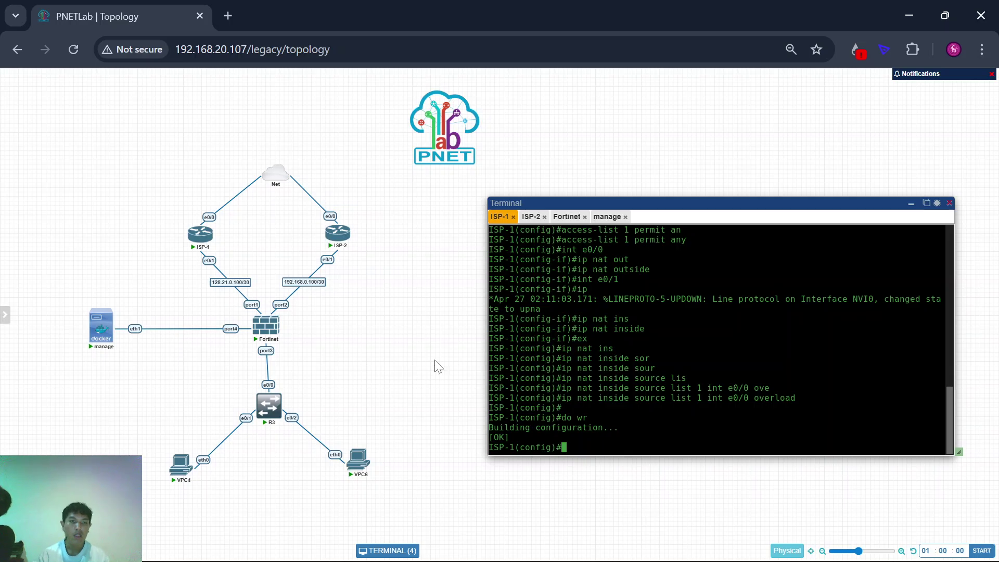
{"action": "scroll", "coordinate": [243, 222], "scroll_direction": "up", "scroll_amount": 4}
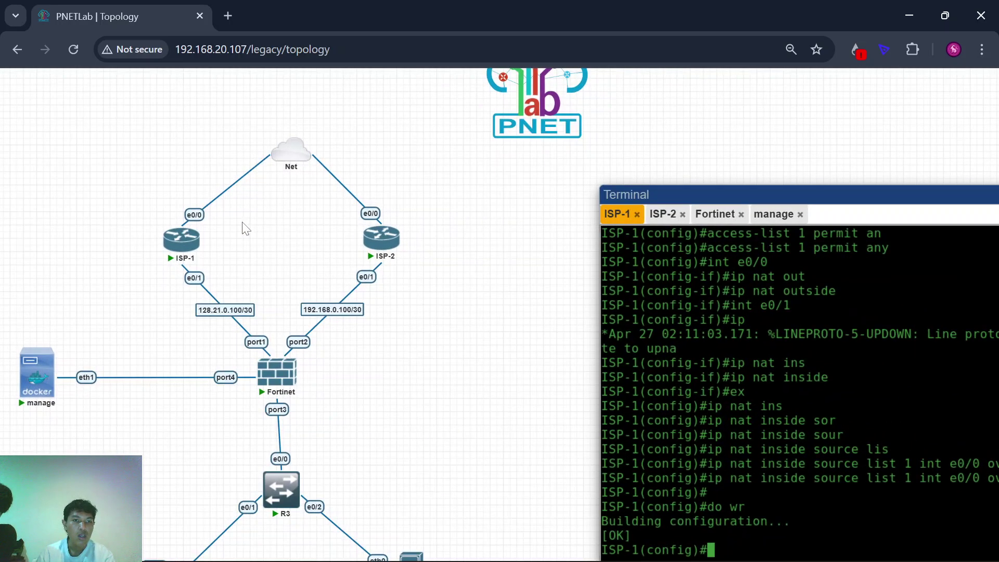
{"action": "scroll", "coordinate": [242, 223], "scroll_direction": "left", "scroll_amount": 2}
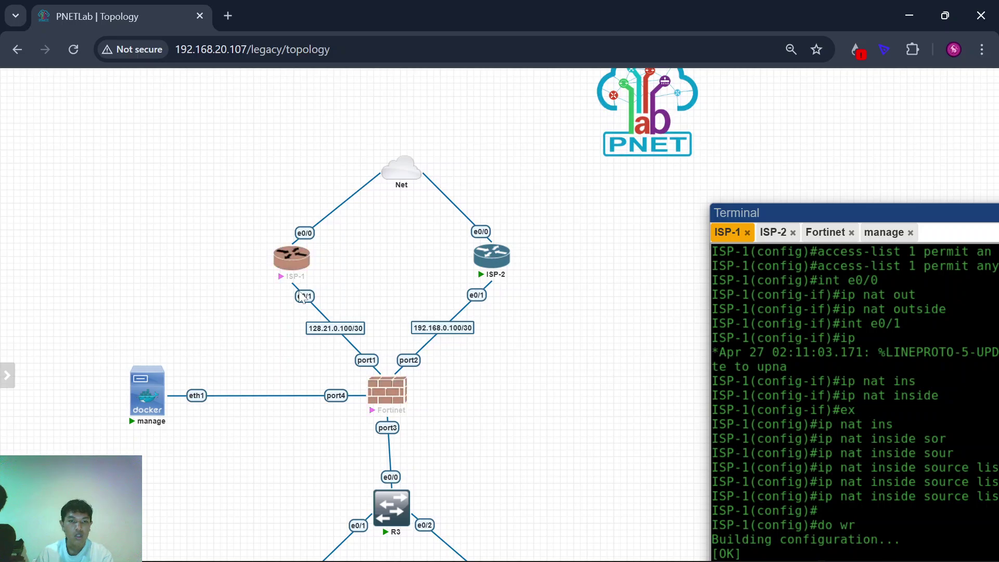
{"action": "scroll", "coordinate": [503, 381], "scroll_direction": "down", "scroll_amount": 4}
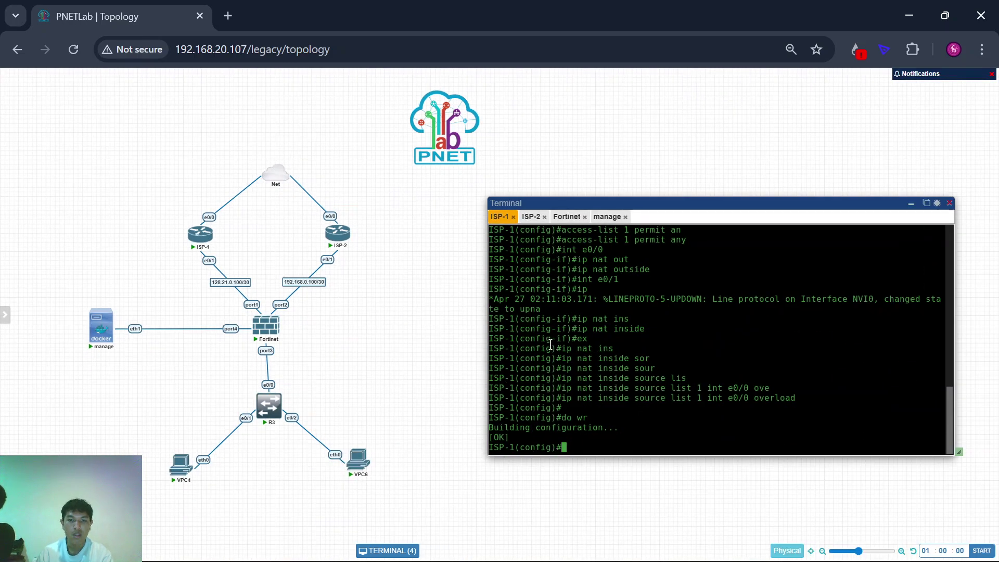
Step: On ISP-2, create access-list 1 permitting any traffic
{"action": "left_click", "coordinate": [531, 217]}
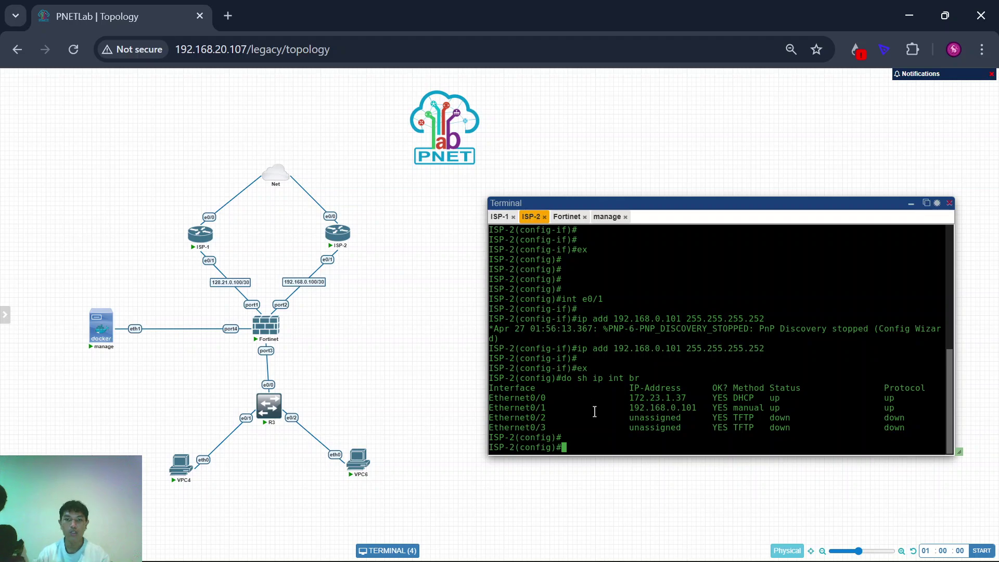
{"action": "key", "text": "Return"}
{"action": "key", "text": "Return"}
{"action": "type", "text": "acc"}
{"action": "key", "text": "Tab"}
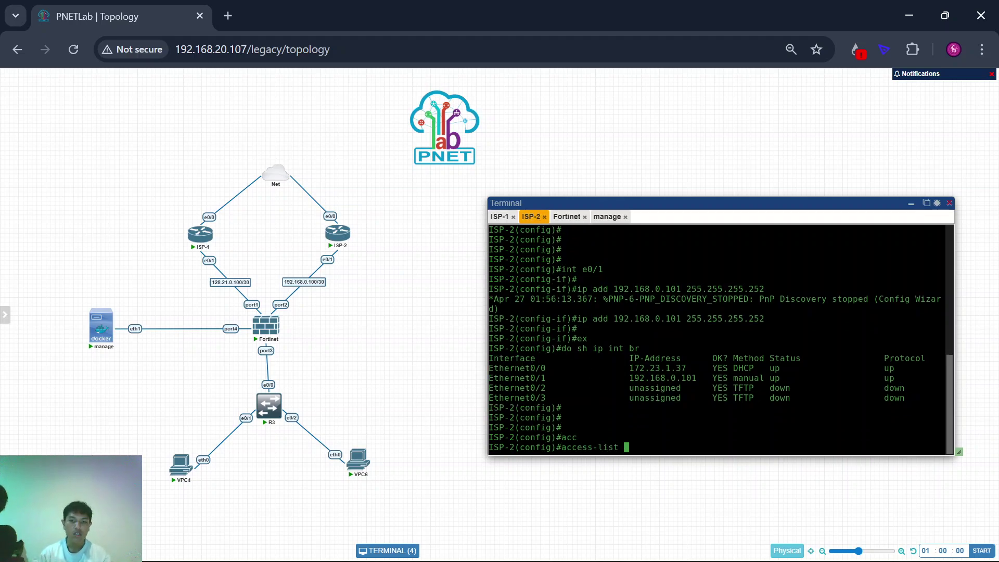
{"action": "type", "text": "1 pe"}
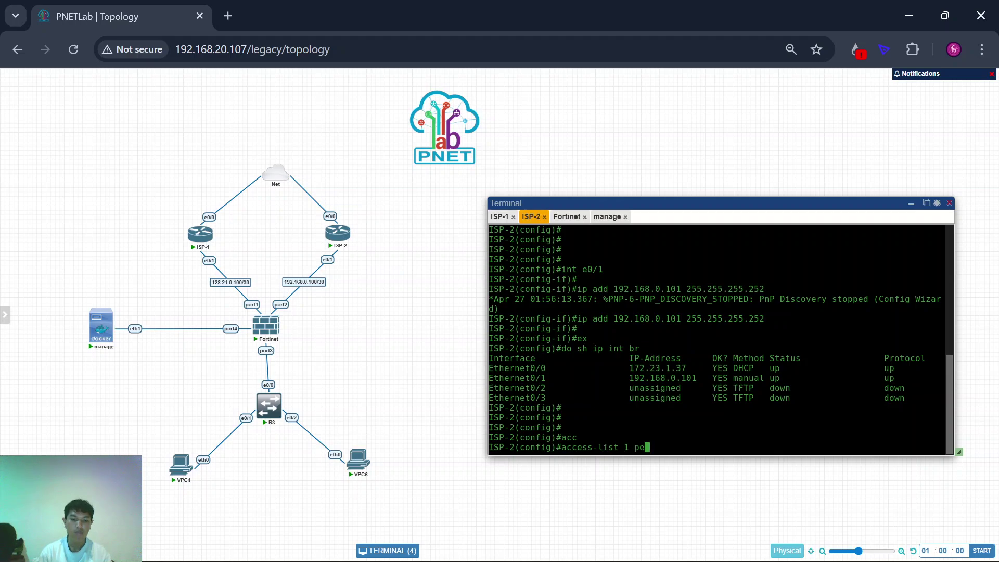
{"action": "key", "text": "Tab"}
{"action": "type", "text": "any"}
{"action": "key", "text": "Tab"}
{"action": "key", "text": "Return"}
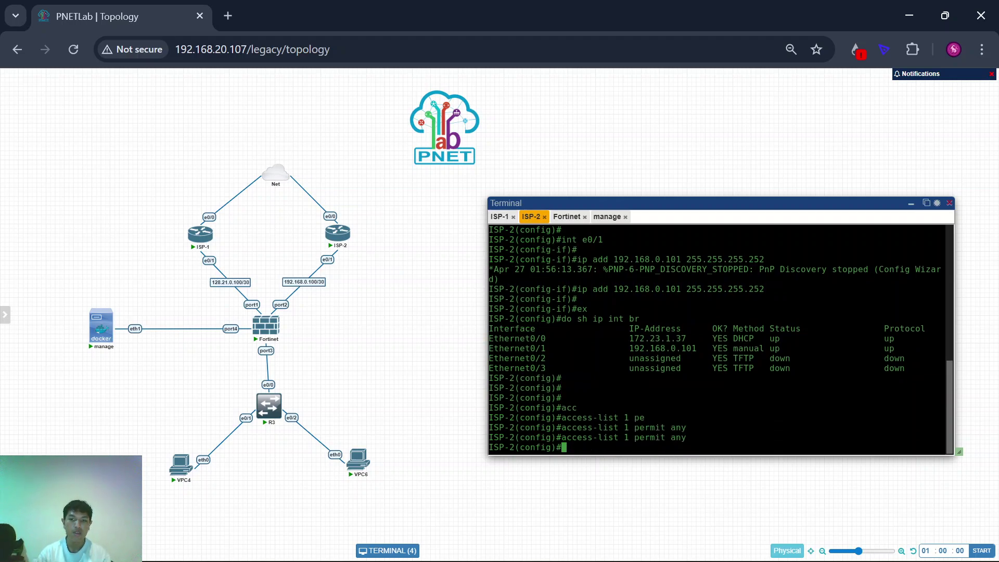
Step: Make e0/0 the NAT outside interface and e0/1 the NAT inside interface on ISP-2
{"action": "type", "text": "int e0"}
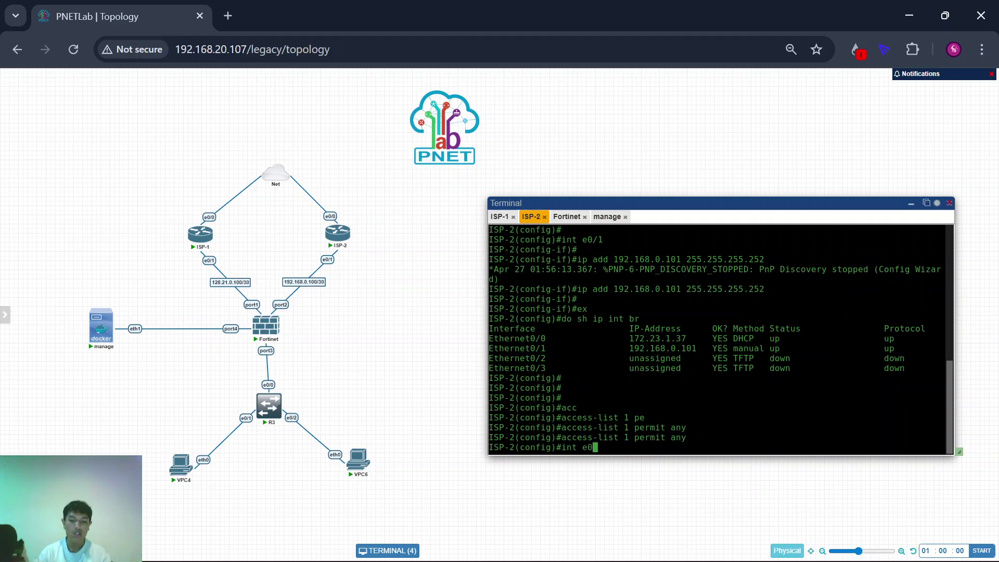
{"action": "type", "text": "/0"}
{"action": "key", "text": "Return"}
{"action": "type", "text": "ip na"}
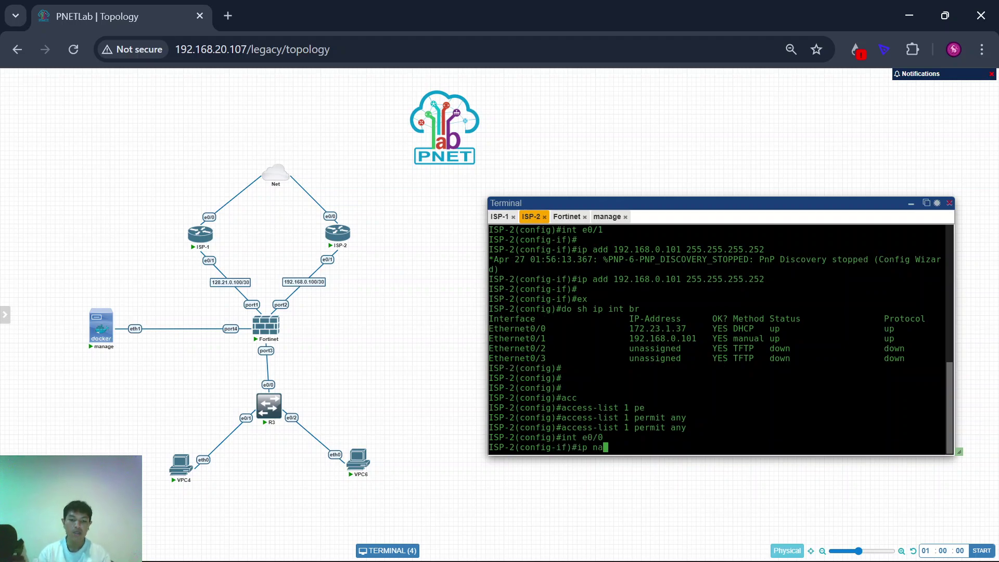
{"action": "type", "text": "t out"}
{"action": "key", "text": "Tab"}
{"action": "key", "text": "Return"}
{"action": "type", "text": "int "}
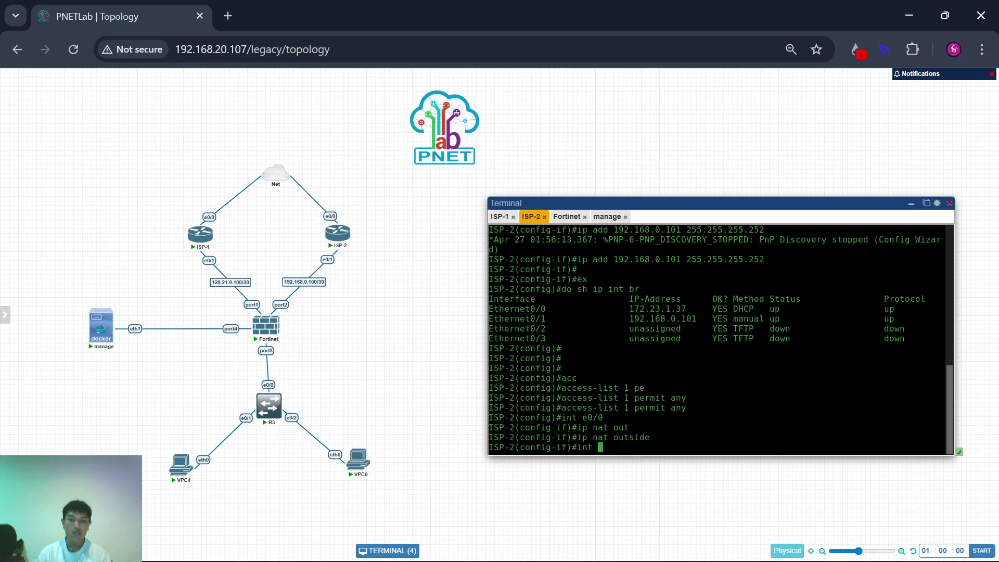
{"action": "type", "text": "e0/1"}
{"action": "key", "text": "Return"}
{"action": "type", "text": "ip nat ins"}
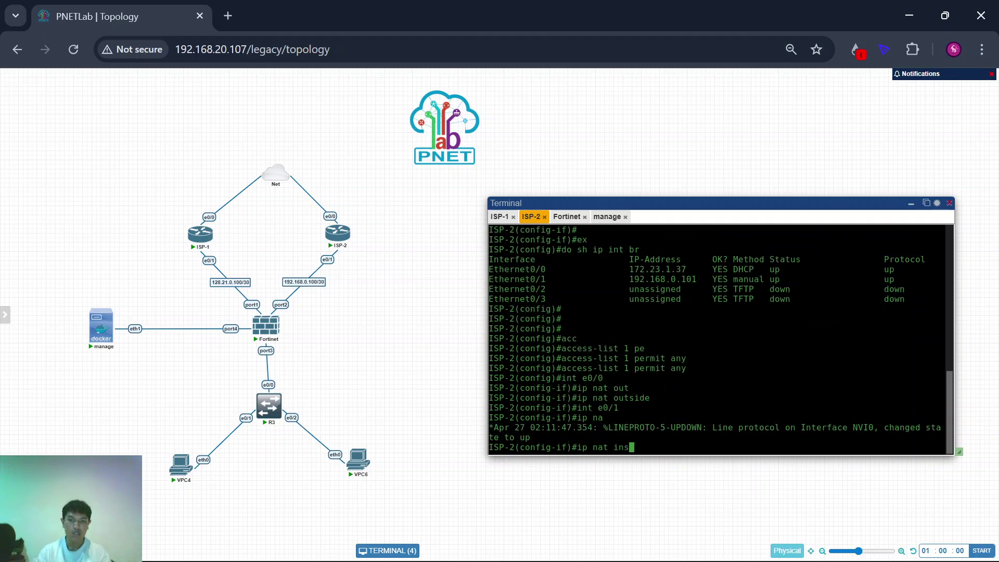
{"action": "key", "text": "Tab"}
{"action": "key", "text": "Return"}
Step: Add 'ip nat inside source list 1 interface ethernet 0/0 overload' on ISP-2 and save with 'do wr'
{"action": "key", "text": "Return"}
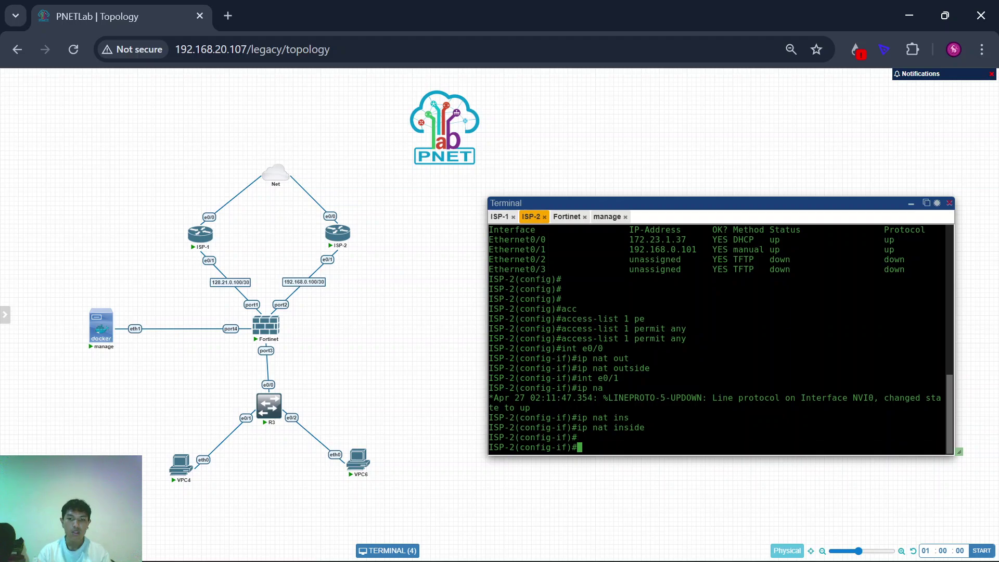
{"action": "type", "text": "ex"}
{"action": "key", "text": "Return"}
{"action": "type", "text": "a"}
{"action": "key", "text": "BackSpace"}
{"action": "type", "text": "ip"}
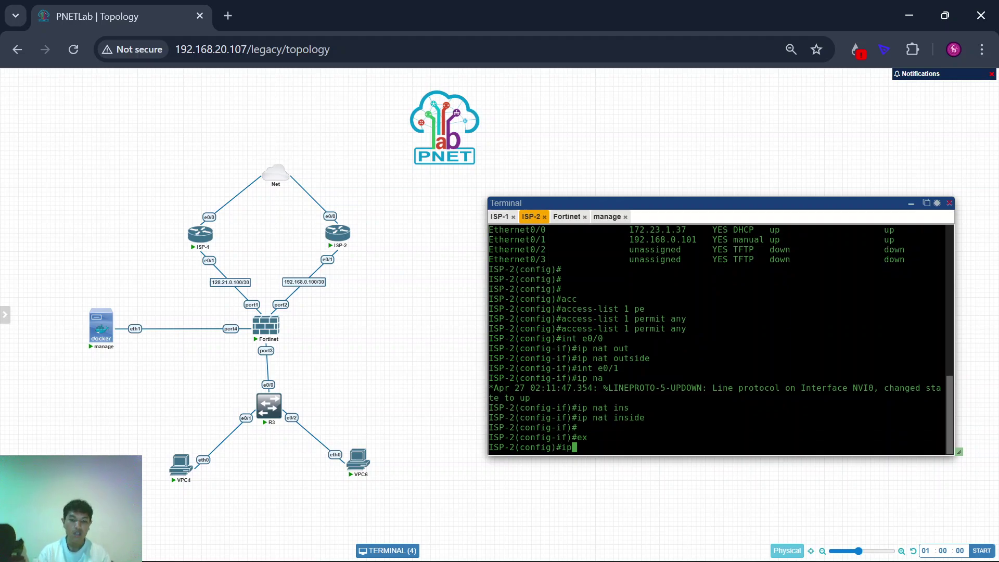
{"action": "type", "text": " nat ins"}
{"action": "key", "text": "Tab"}
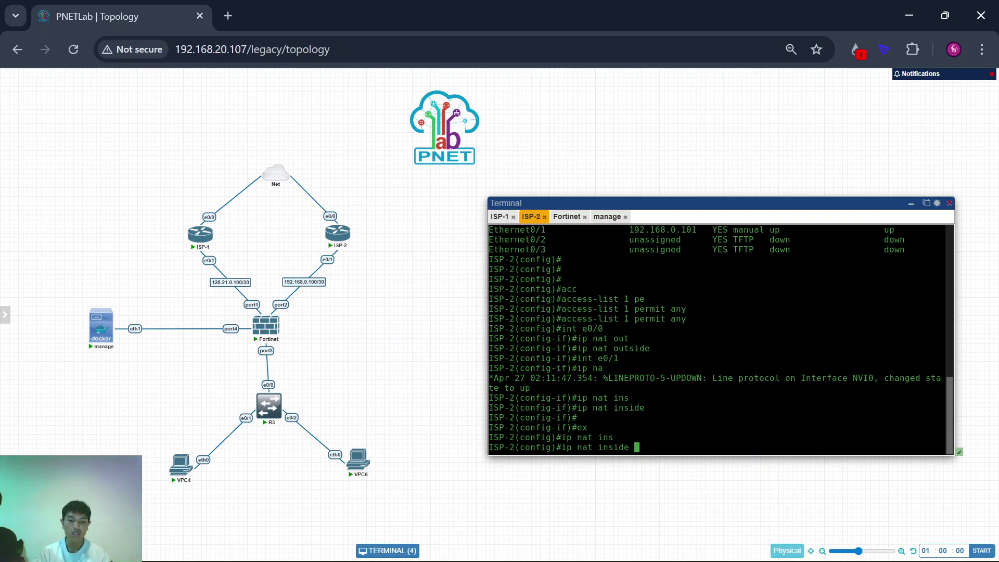
{"action": "type", "text": "sour"}
{"action": "key", "text": "Tab"}
{"action": "type", "text": "lis"}
{"action": "key", "text": "Tab"}
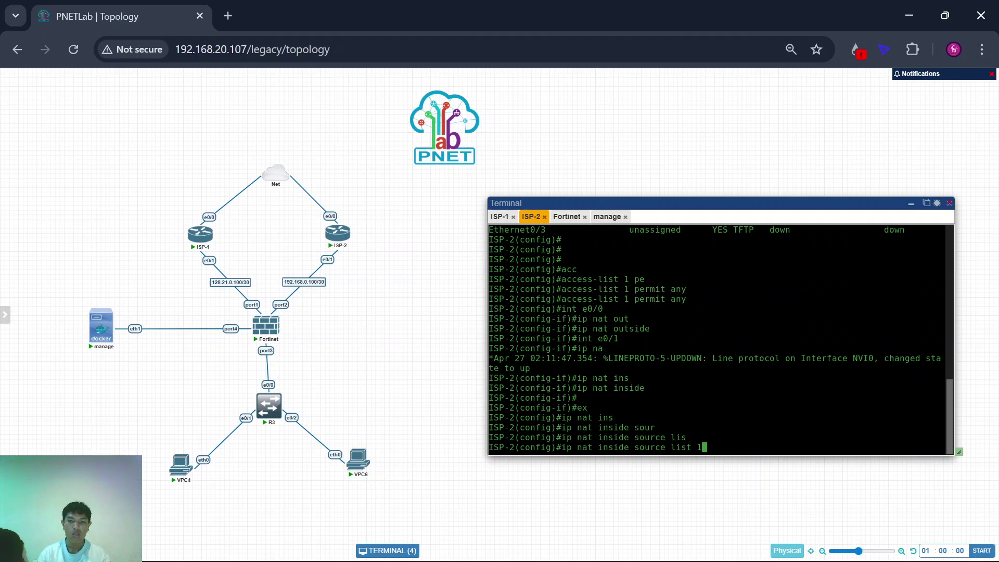
{"action": "type", "text": "1 int"}
{"action": "key", "text": "Tab"}
{"action": "type", "text": "e"}
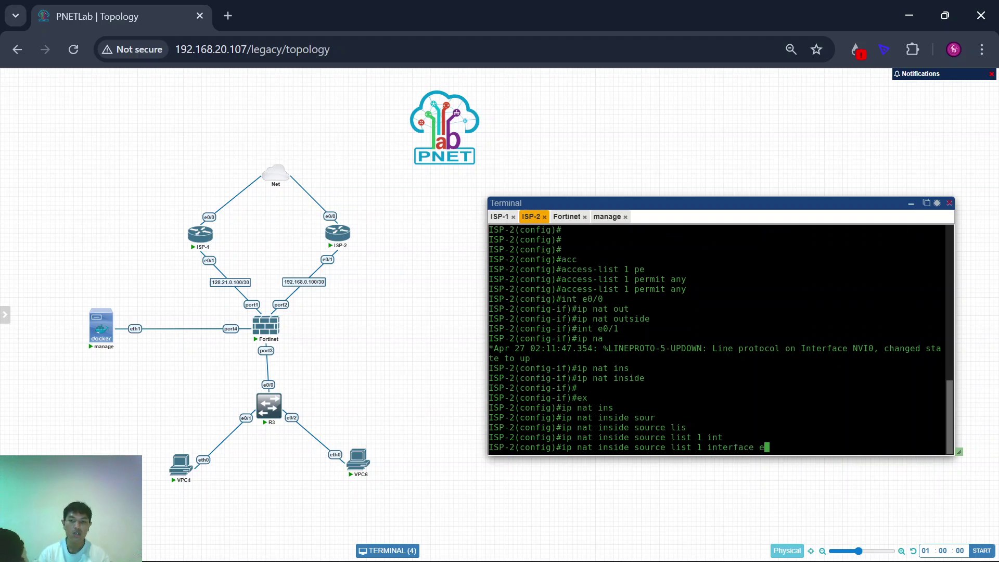
{"action": "key", "text": "Tab"}
{"action": "type", "text": "0/0 ove"}
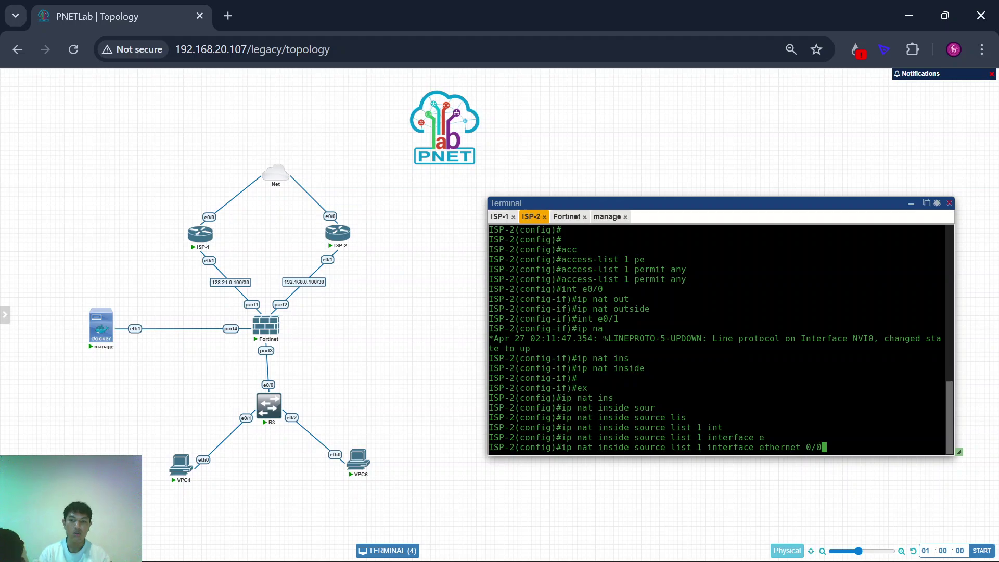
{"action": "key", "text": "Tab"}
{"action": "key", "text": "Return"}
{"action": "key", "text": "Return"}
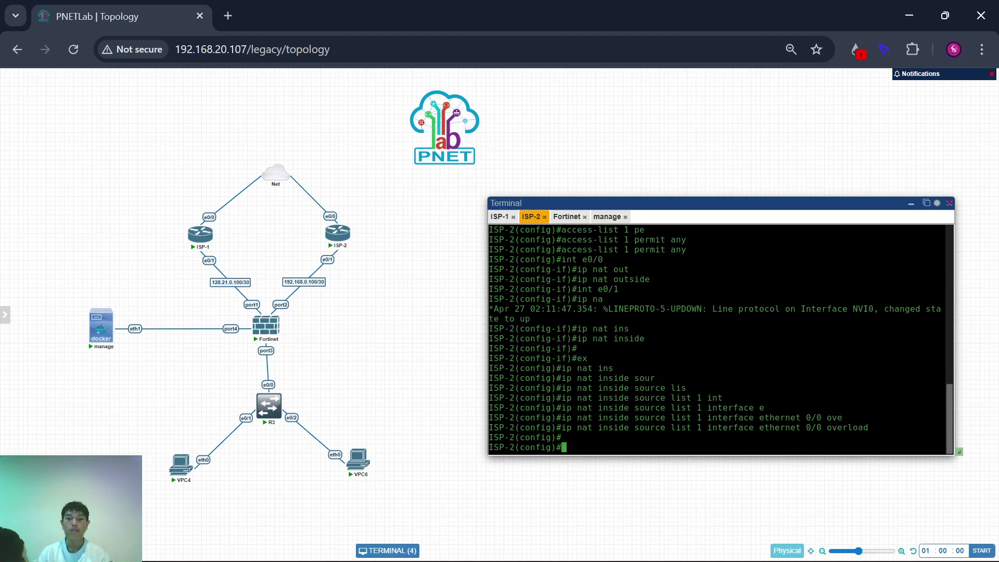
{"action": "type", "text": "do wr"}
{"action": "key", "text": "Return"}
{"action": "key", "text": "Return"}
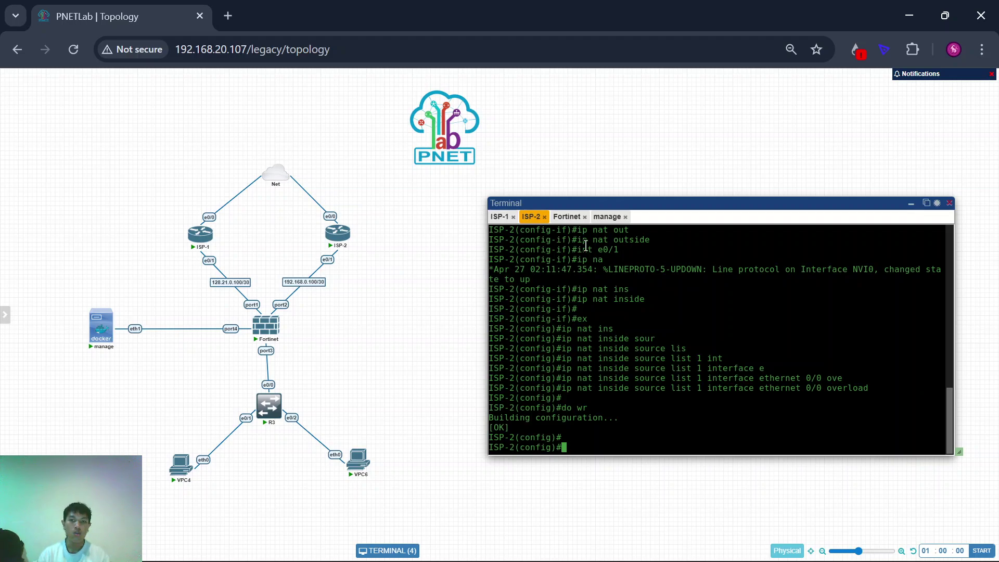
Step: From the FortiGate CLI Console, ping 8.8.8.8 and get 5 of 5 replies with 0% loss
{"action": "left_click", "coordinate": [613, 217]}
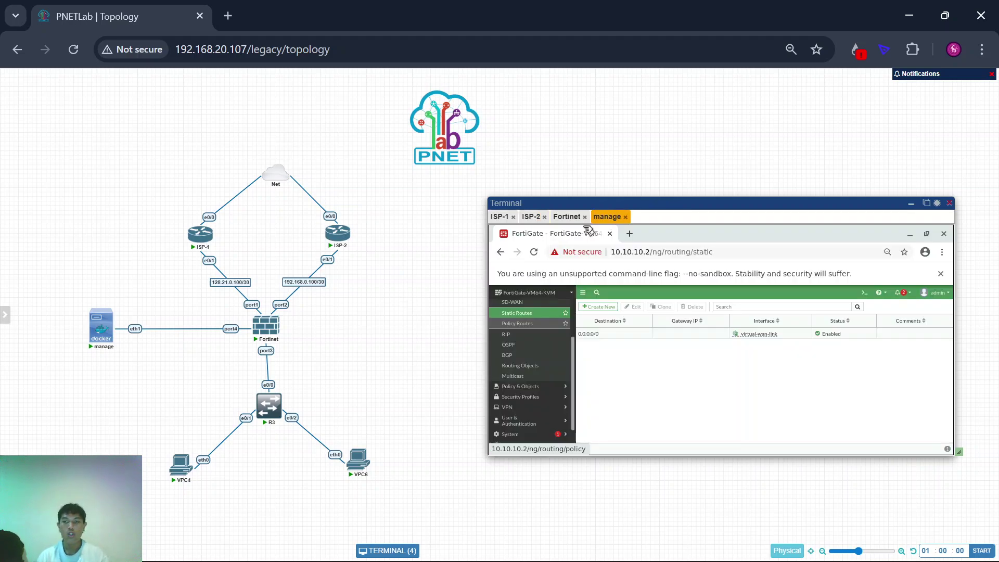
{"action": "left_click", "coordinate": [866, 294]}
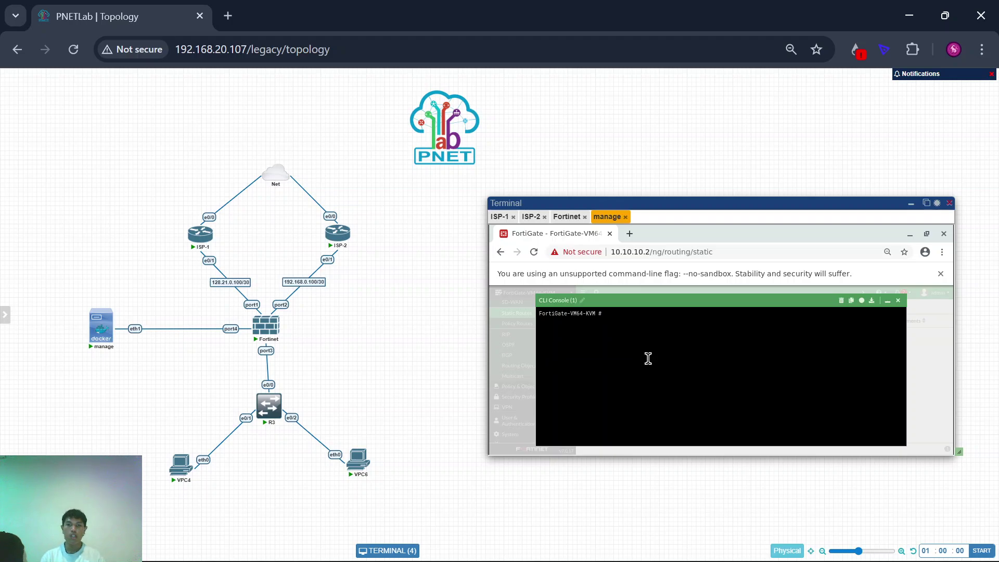
{"action": "key", "text": "Return"}
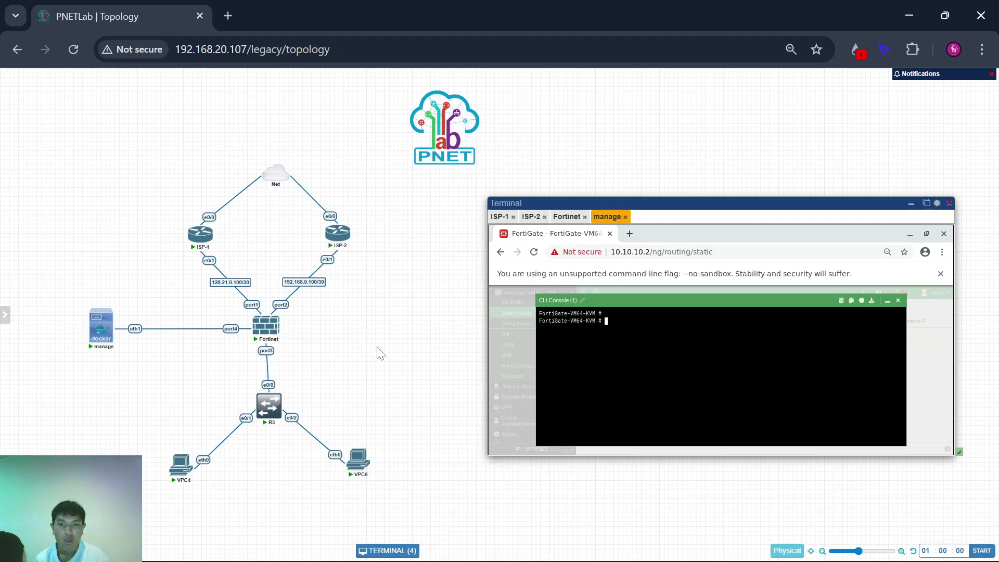
{"action": "scroll", "coordinate": [378, 348], "scroll_direction": "up", "scroll_amount": 5}
{"action": "scroll", "coordinate": [320, 326], "scroll_direction": "down", "scroll_amount": 2}
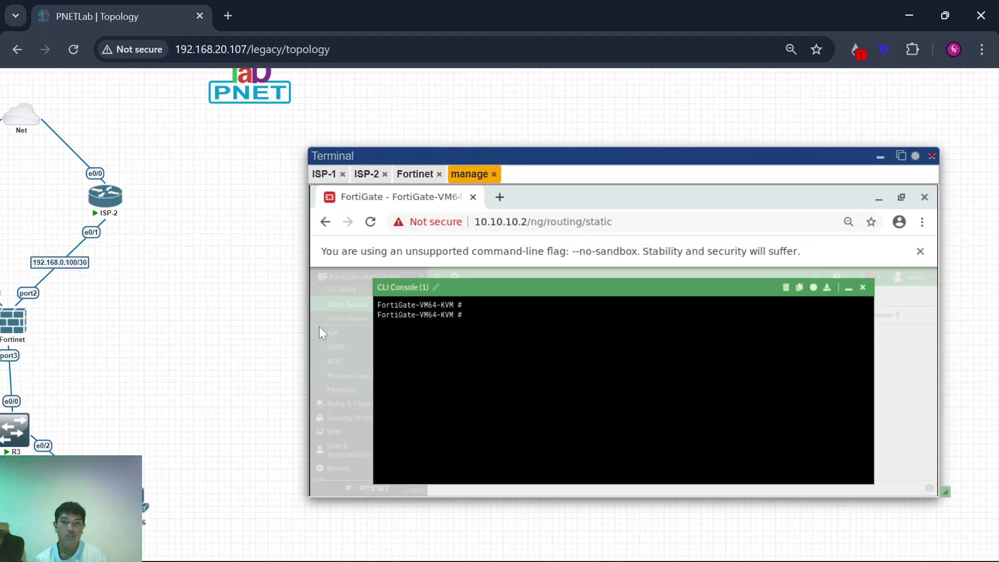
{"action": "key", "text": "Tab"}
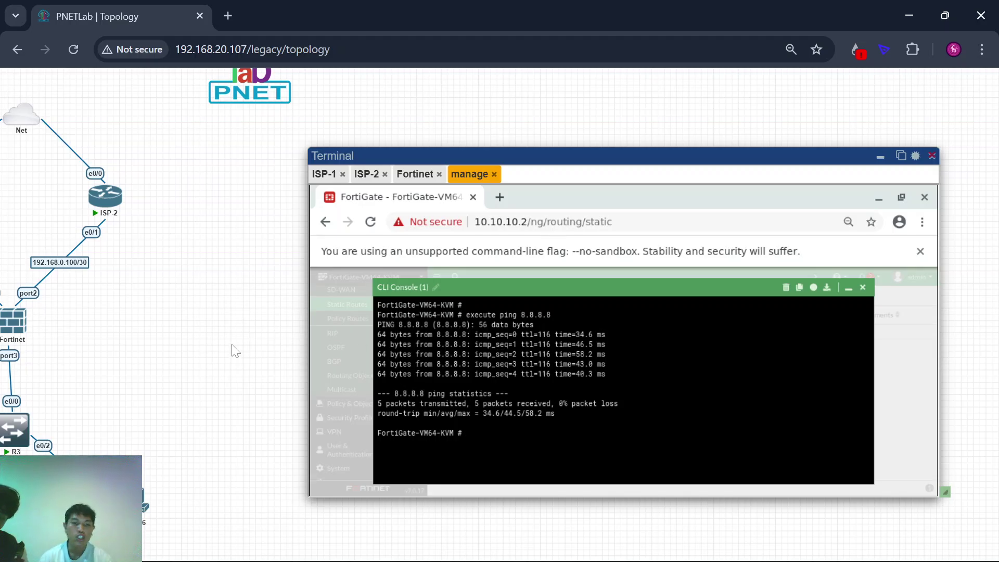
{"action": "scroll", "coordinate": [233, 351], "scroll_direction": "down", "scroll_amount": 2}
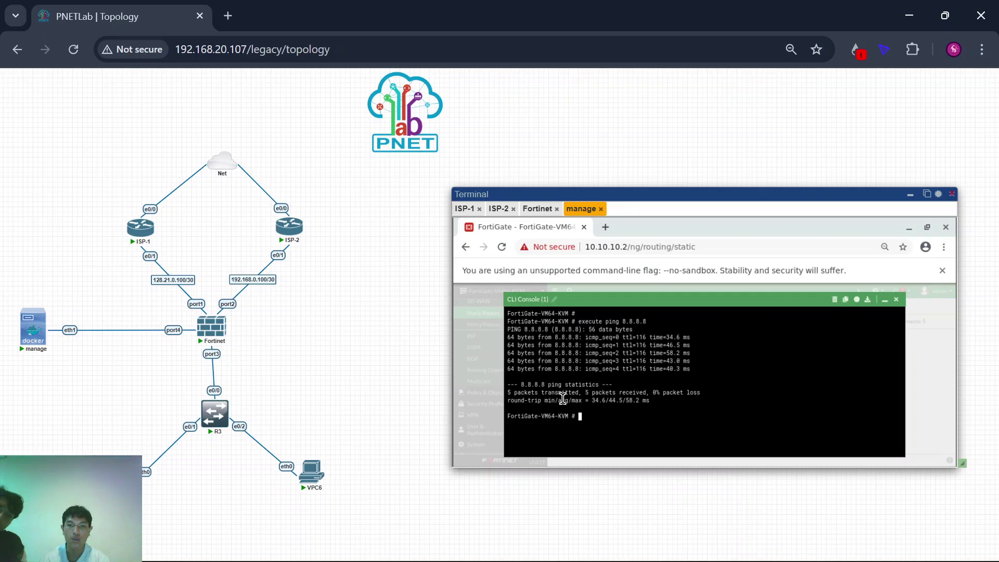
Step: Close the FortiGate CLI Console and show the empty Policy Routes list
{"action": "left_click", "coordinate": [897, 301]}
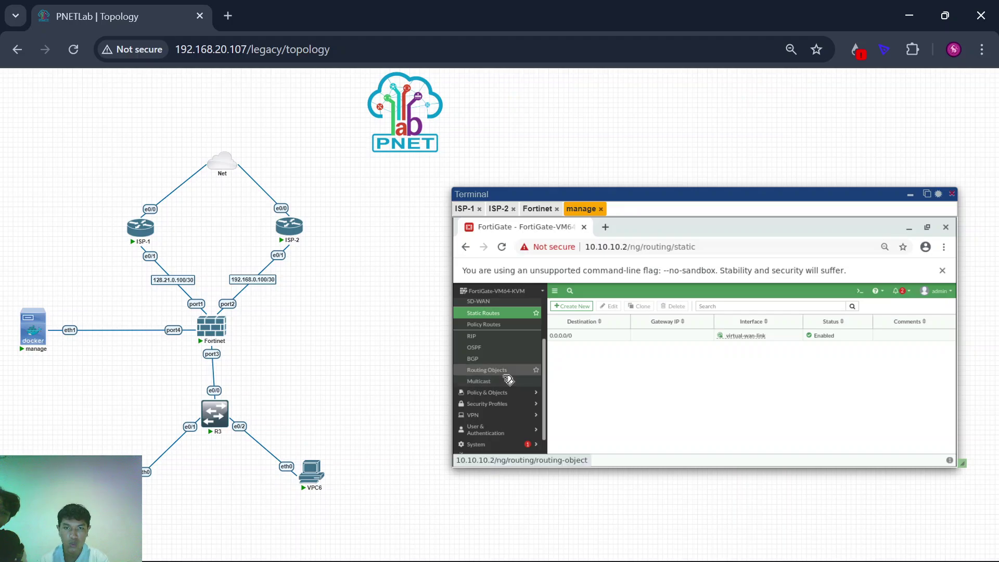
{"action": "scroll", "coordinate": [507, 377], "scroll_direction": "up", "scroll_amount": 1}
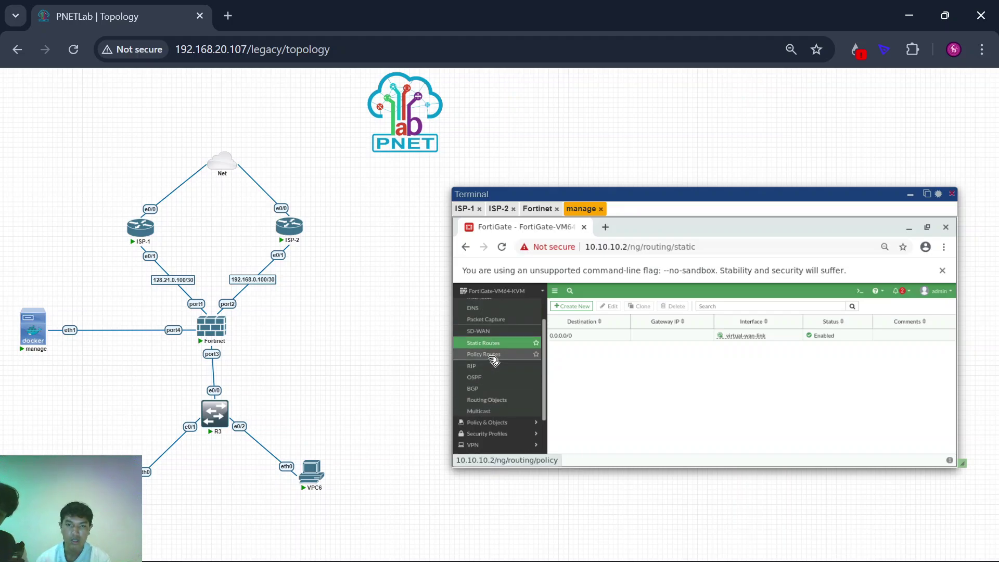
{"action": "left_click", "coordinate": [492, 357]}
{"action": "scroll", "coordinate": [391, 359], "scroll_direction": "down", "scroll_amount": 2}
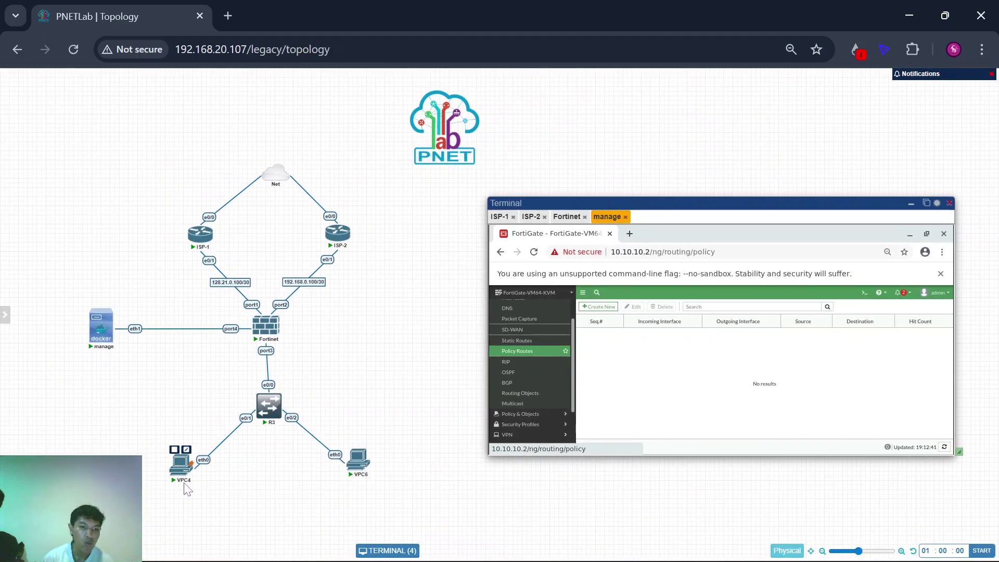
Step: Select the VPC4 node on the topology, then clear the selection
{"action": "left_click_drag", "start_coordinate": [120, 438], "coordinate": [220, 500]}
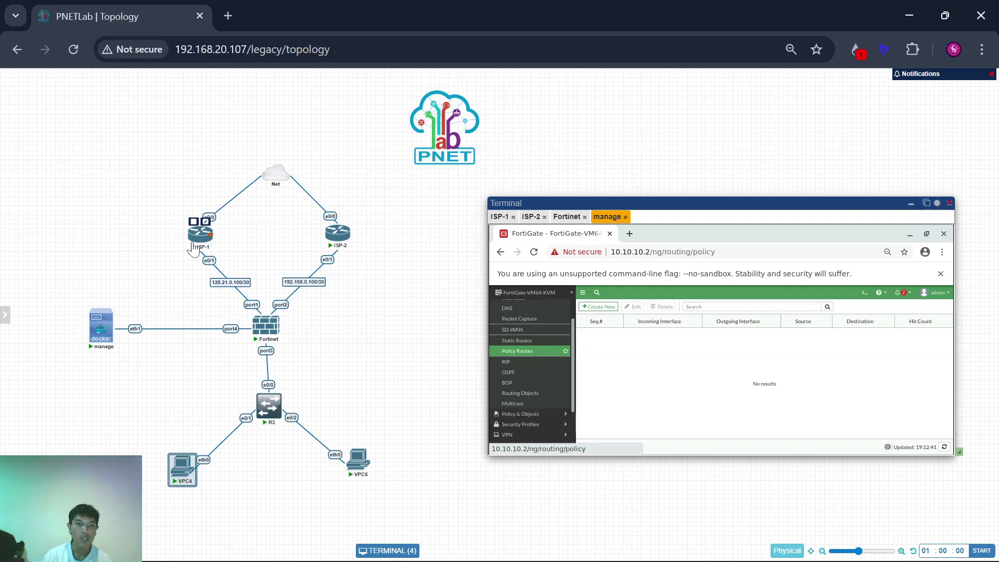
{"action": "mouse_move", "coordinate": [348, 460]}
{"action": "left_click", "coordinate": [364, 476]}
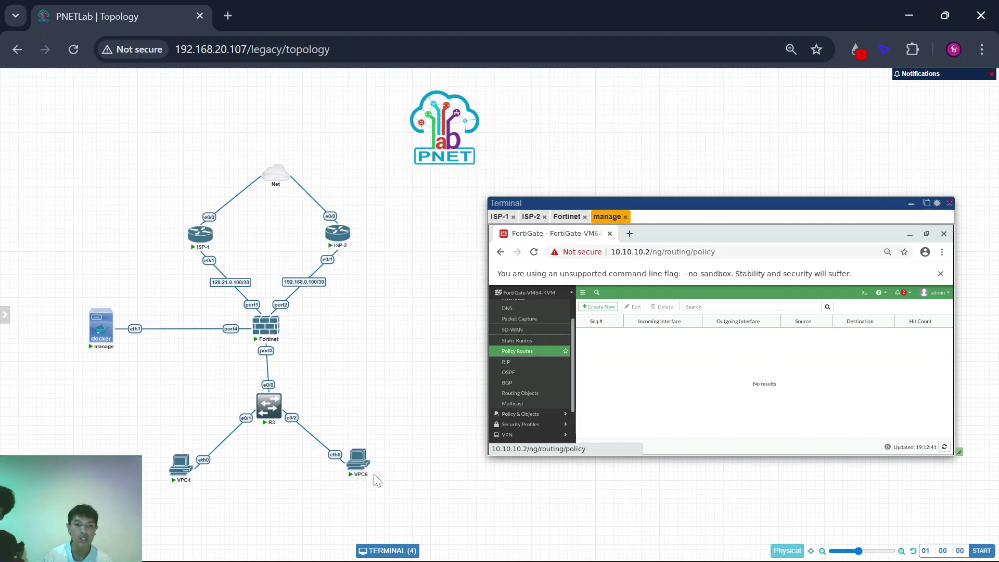
{"action": "mouse_move", "coordinate": [343, 247]}
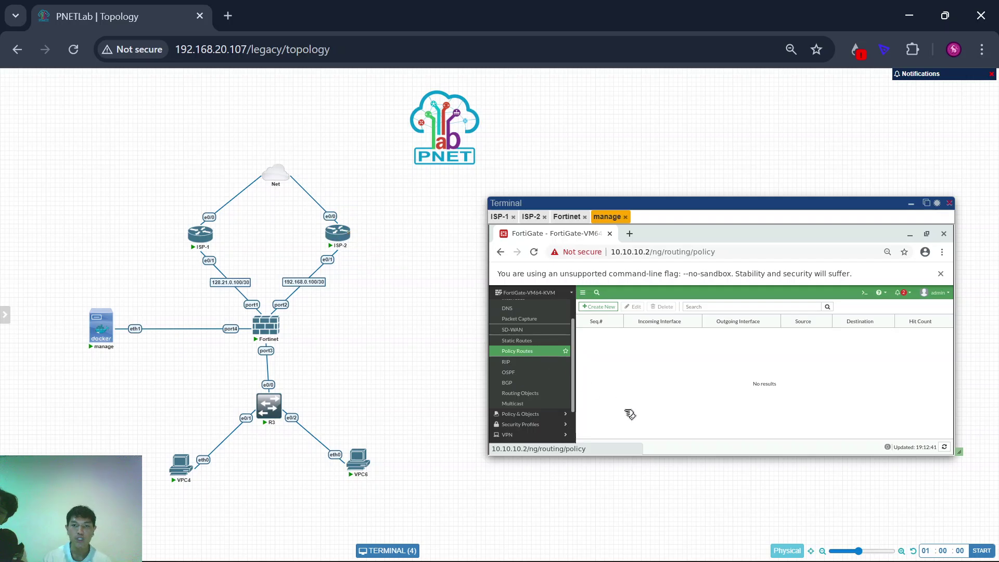
{"action": "scroll", "coordinate": [436, 373], "scroll_direction": "up", "scroll_amount": 5}
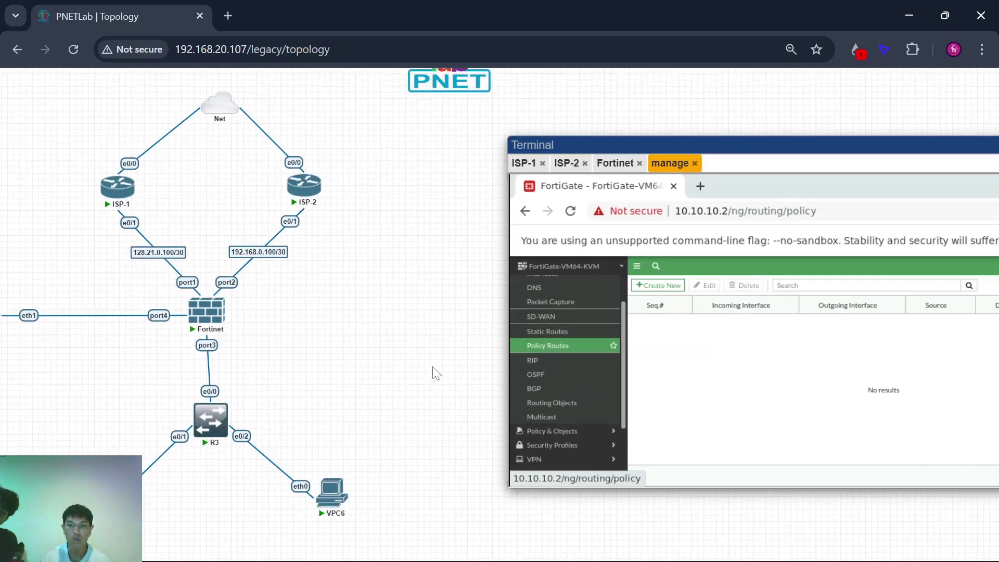
Step: Start a new routing policy with vlan10 as incoming interface, adding then removing an IP/Netmask row
{"action": "left_click", "coordinate": [471, 289]}
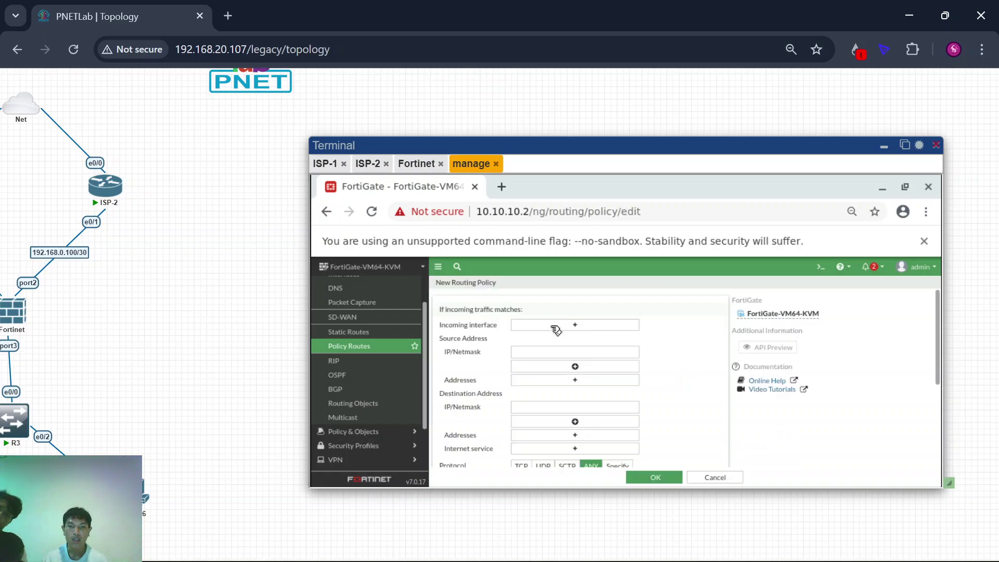
{"action": "left_click", "coordinate": [555, 327]}
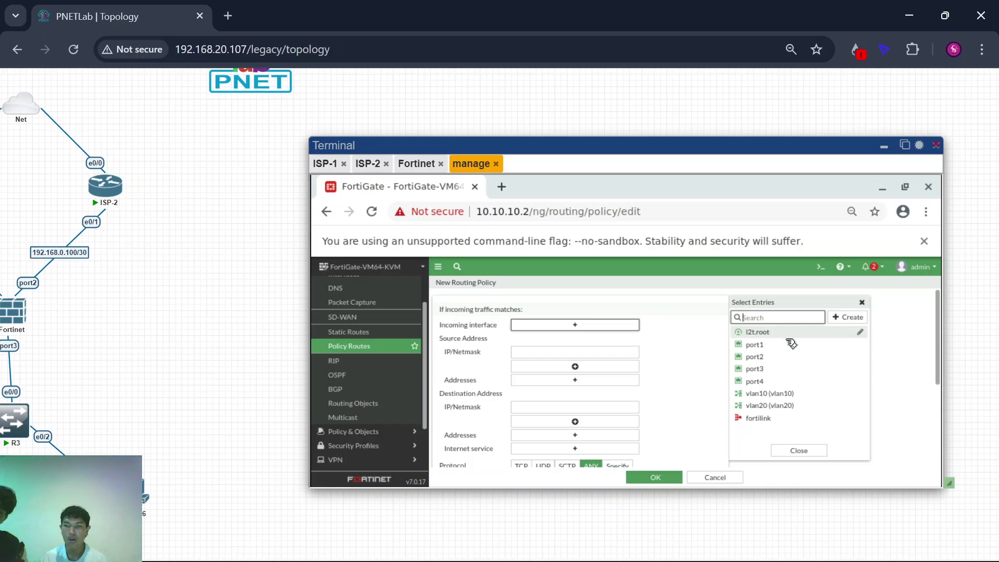
{"action": "left_click", "coordinate": [784, 398]}
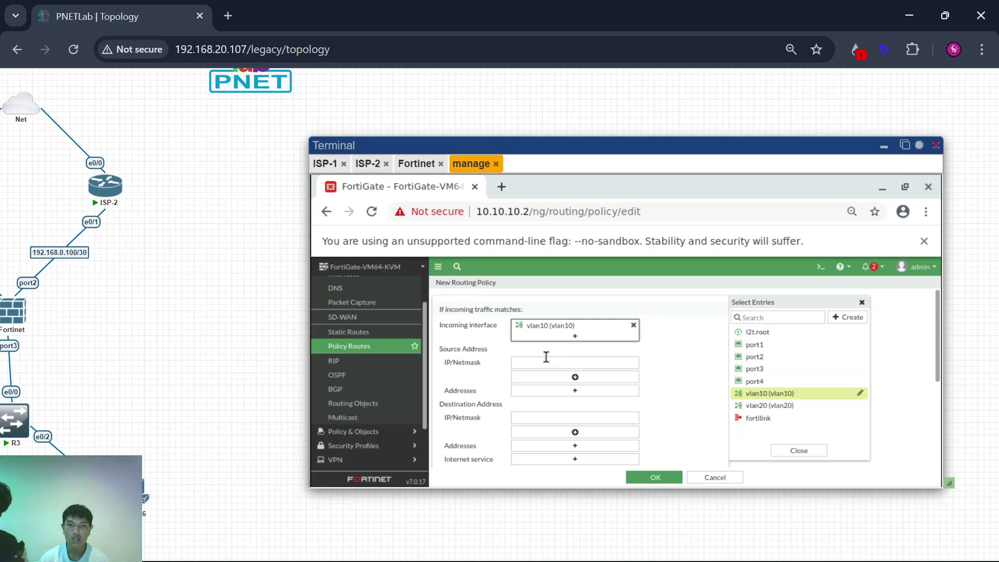
{"action": "left_click", "coordinate": [499, 355]}
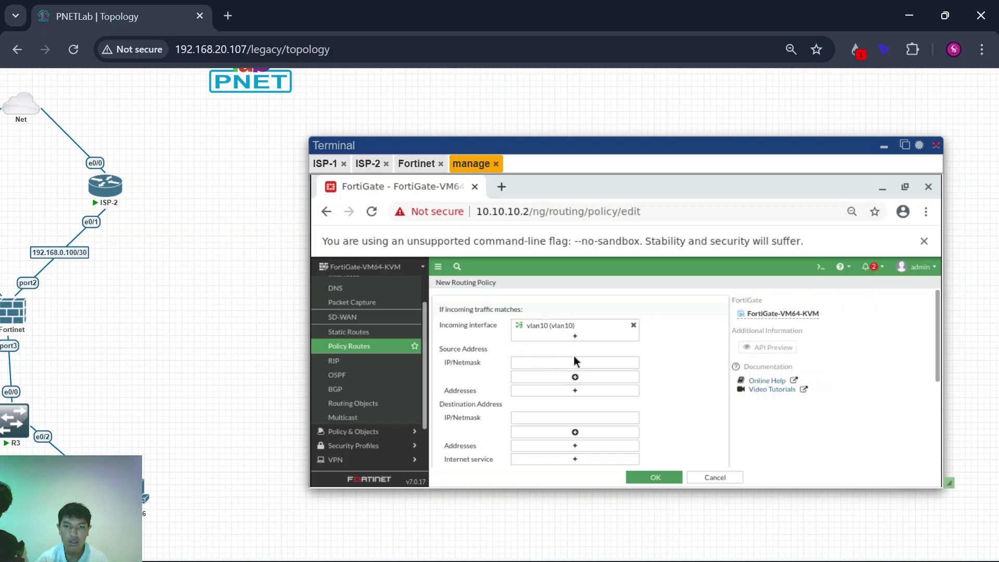
{"action": "left_click", "coordinate": [578, 378]}
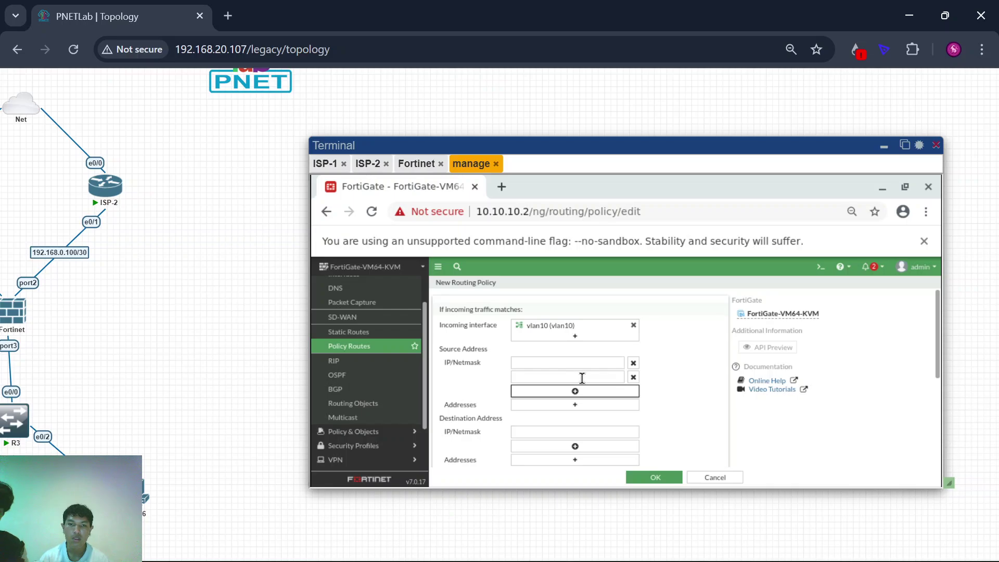
{"action": "left_click", "coordinate": [634, 363]}
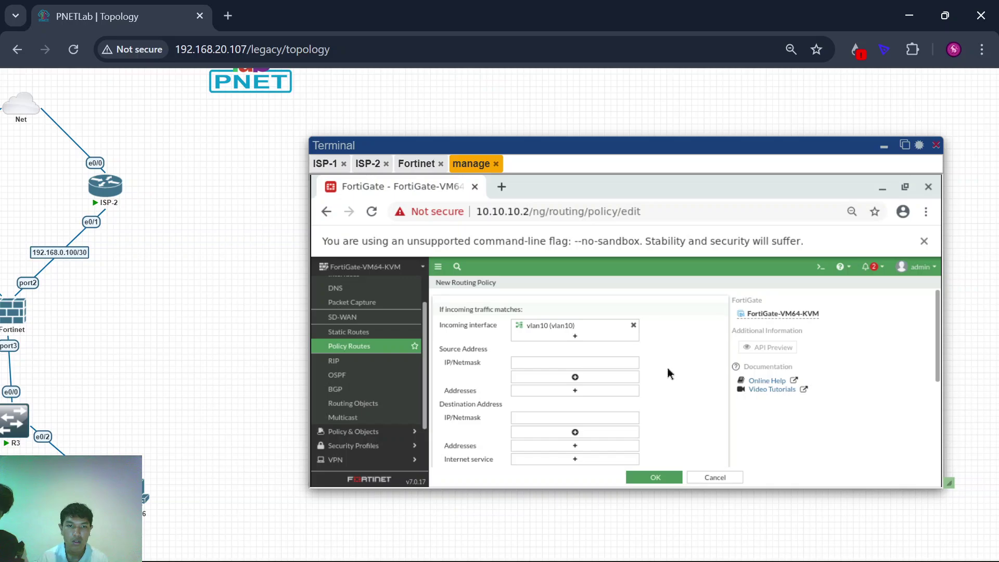
Step: Go to Policy & Objects > Firewall Policy
{"action": "scroll", "coordinate": [369, 377], "scroll_direction": "up", "scroll_amount": 2}
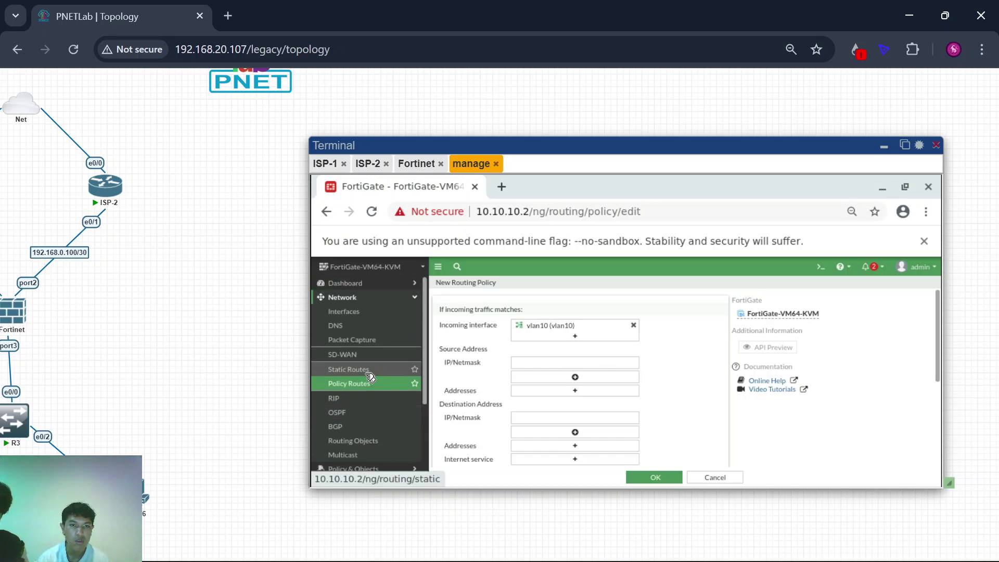
{"action": "scroll", "coordinate": [369, 377], "scroll_direction": "down", "scroll_amount": 2}
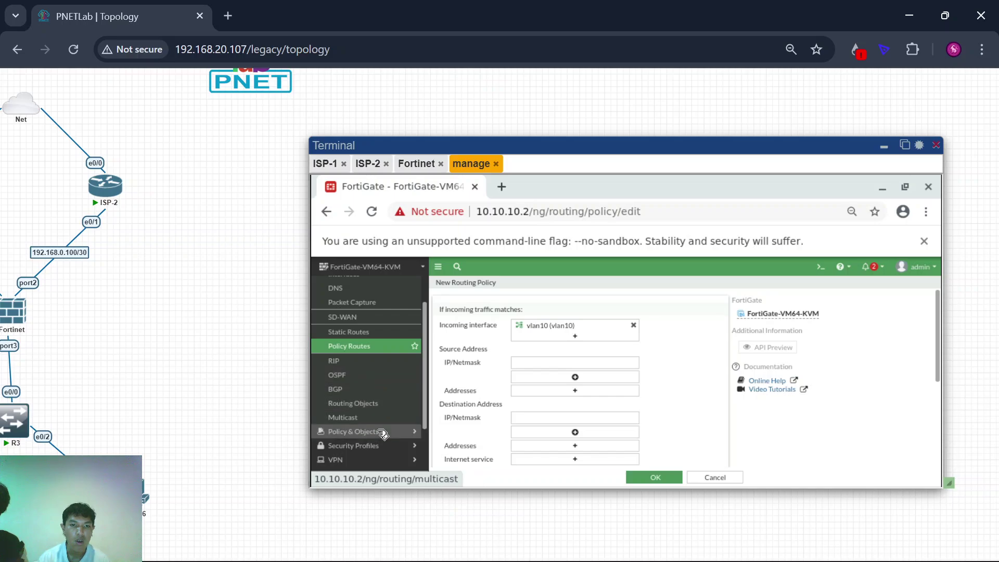
{"action": "scroll", "coordinate": [374, 387], "scroll_direction": "up", "scroll_amount": 1}
{"action": "scroll", "coordinate": [374, 390], "scroll_direction": "down", "scroll_amount": 1}
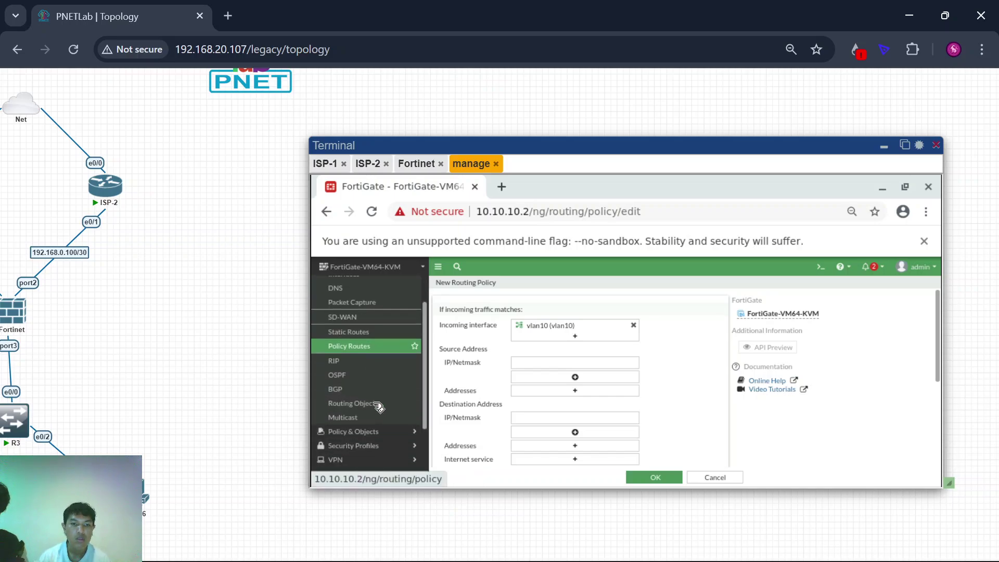
{"action": "left_click", "coordinate": [388, 435]}
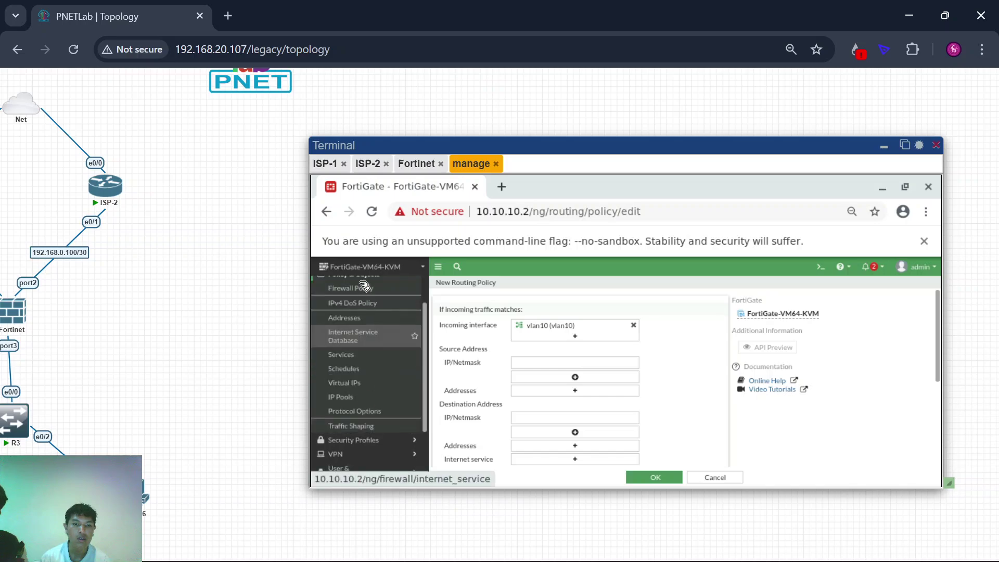
{"action": "left_click", "coordinate": [367, 295]}
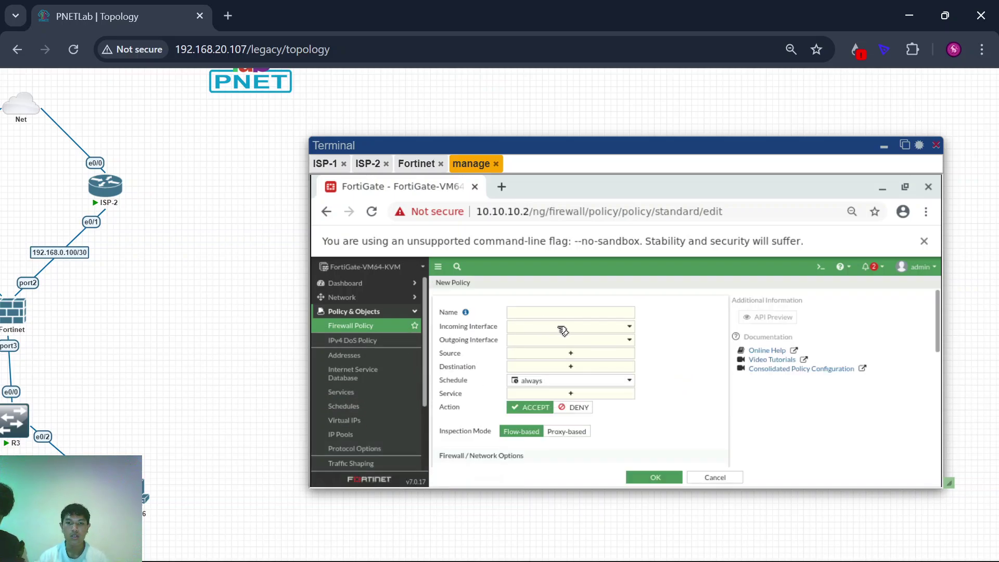
Step: Set the acces-vlan10 policy: vlan10 to virtual-wan-link, source vlan10 address, destination all
{"action": "left_click", "coordinate": [563, 327]}
{"action": "left_click", "coordinate": [543, 313]}
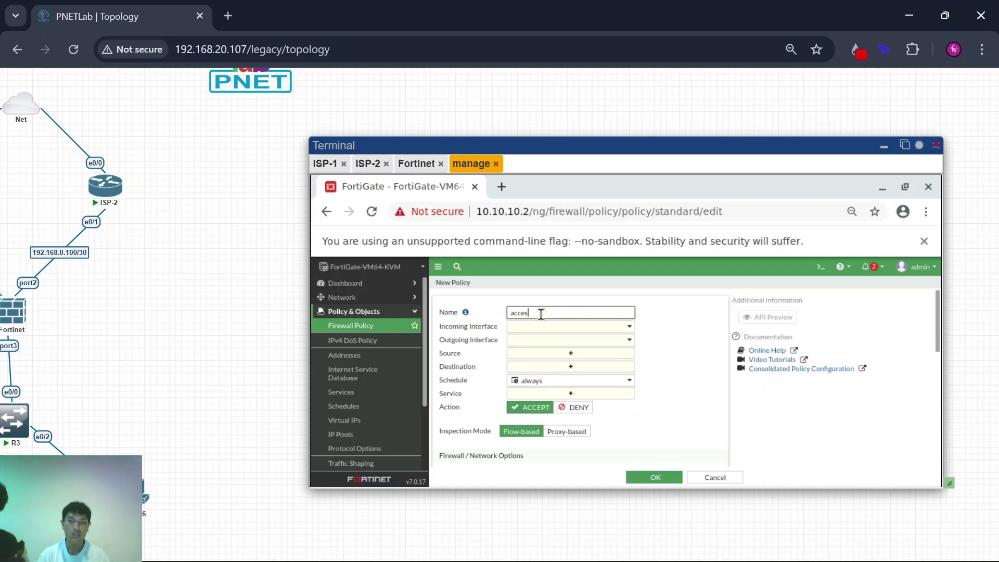
{"action": "left_click", "coordinate": [571, 328]}
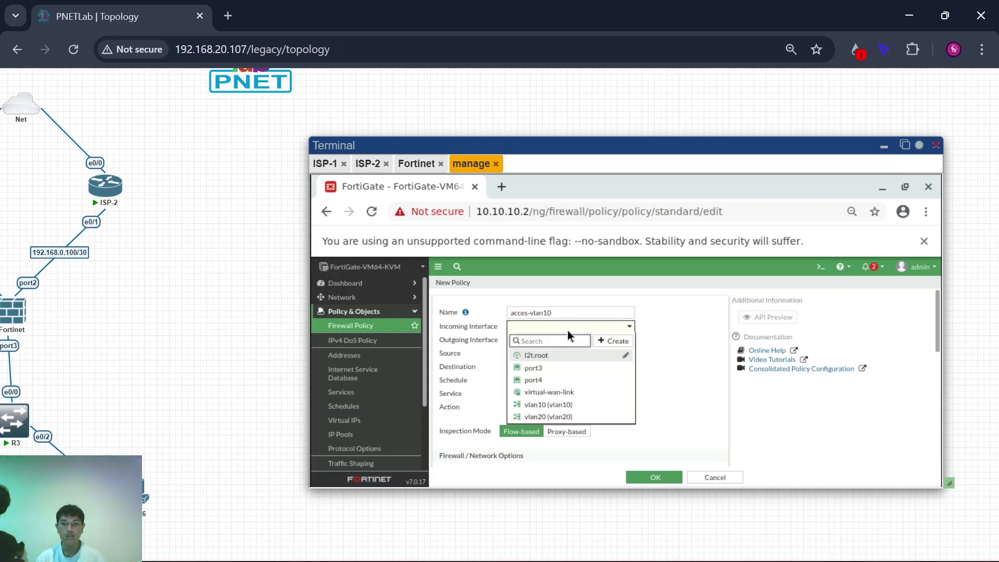
{"action": "left_click", "coordinate": [564, 405]}
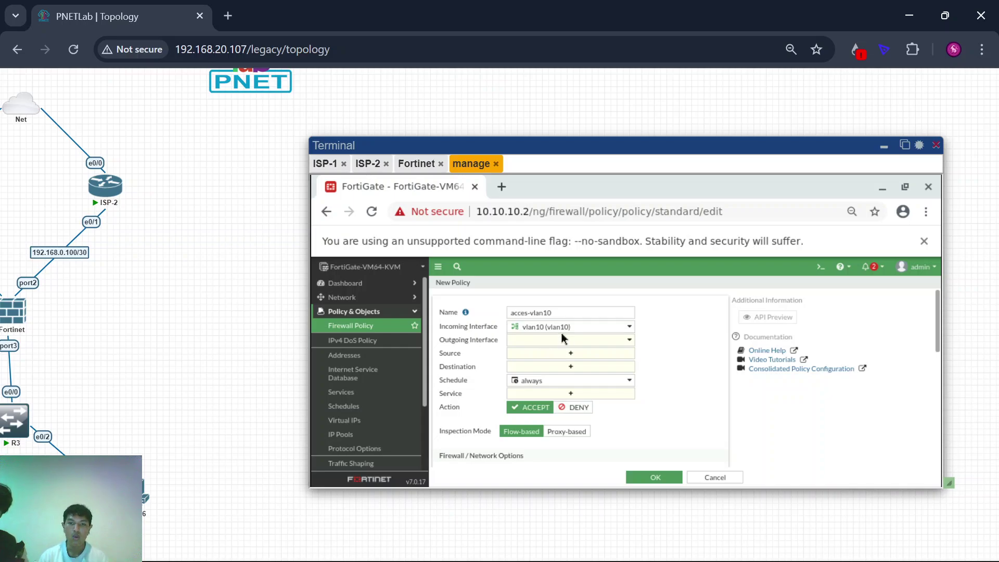
{"action": "left_click", "coordinate": [576, 342]}
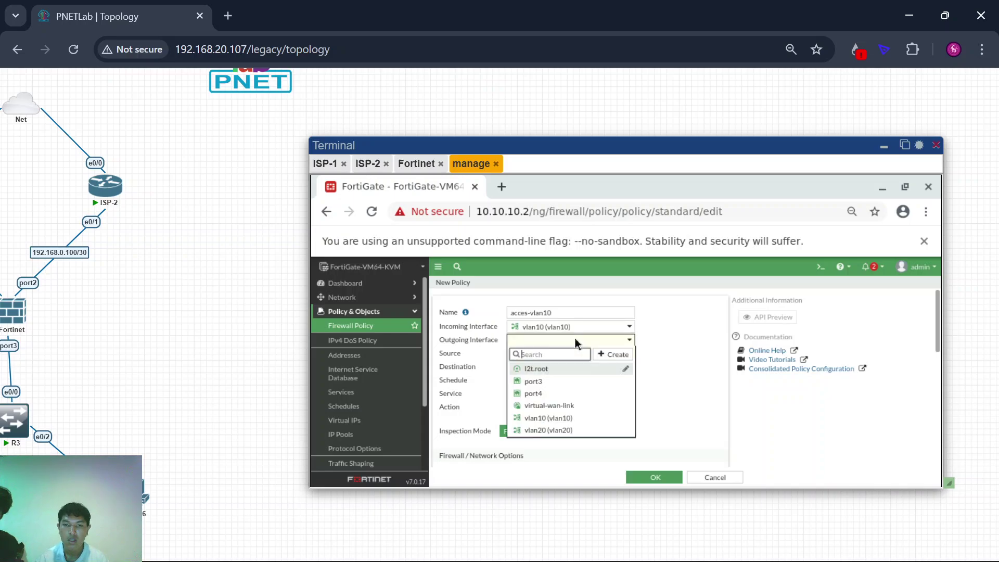
{"action": "left_click", "coordinate": [558, 410]}
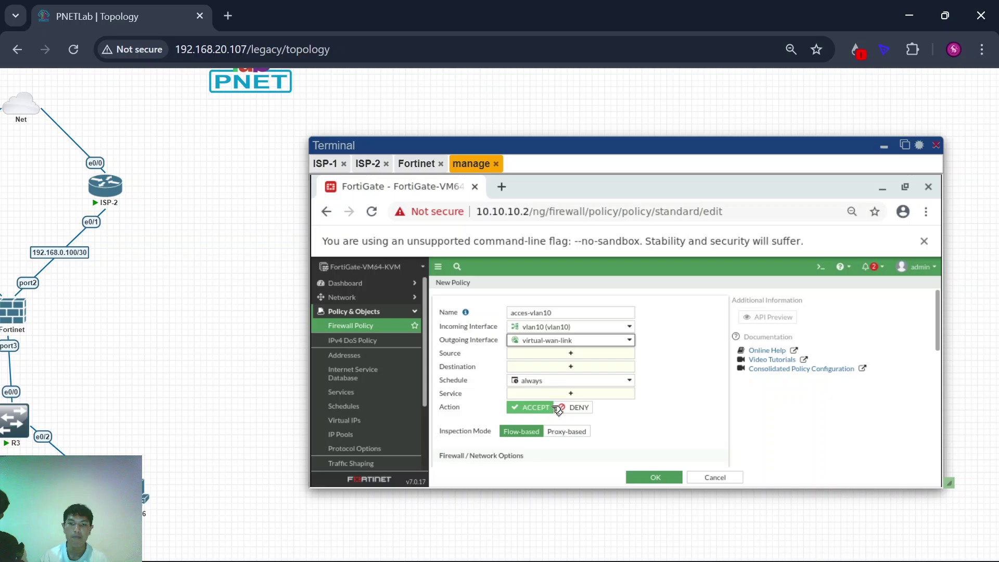
{"action": "left_click", "coordinate": [543, 354]}
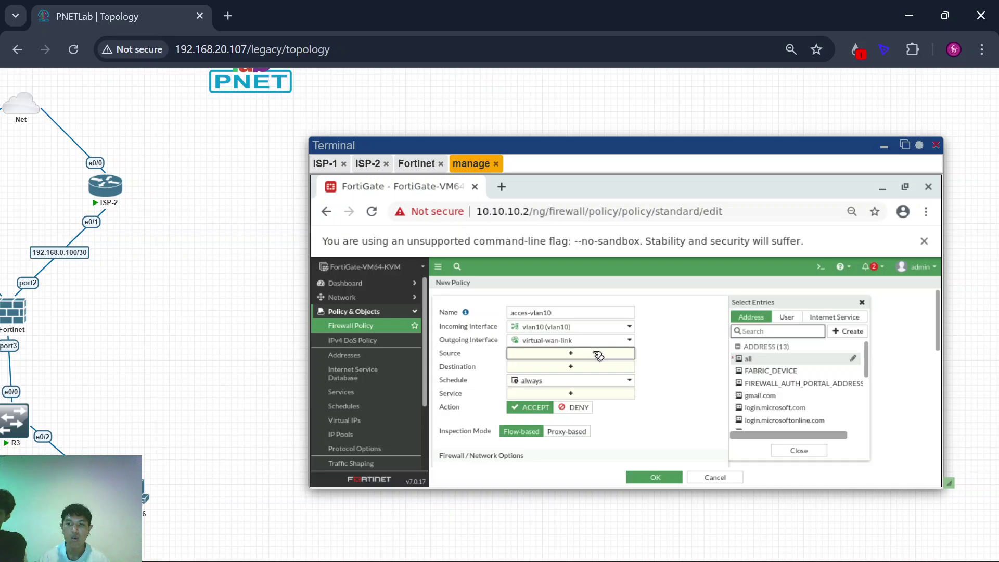
{"action": "scroll", "coordinate": [793, 404], "scroll_direction": "down", "scroll_amount": 5}
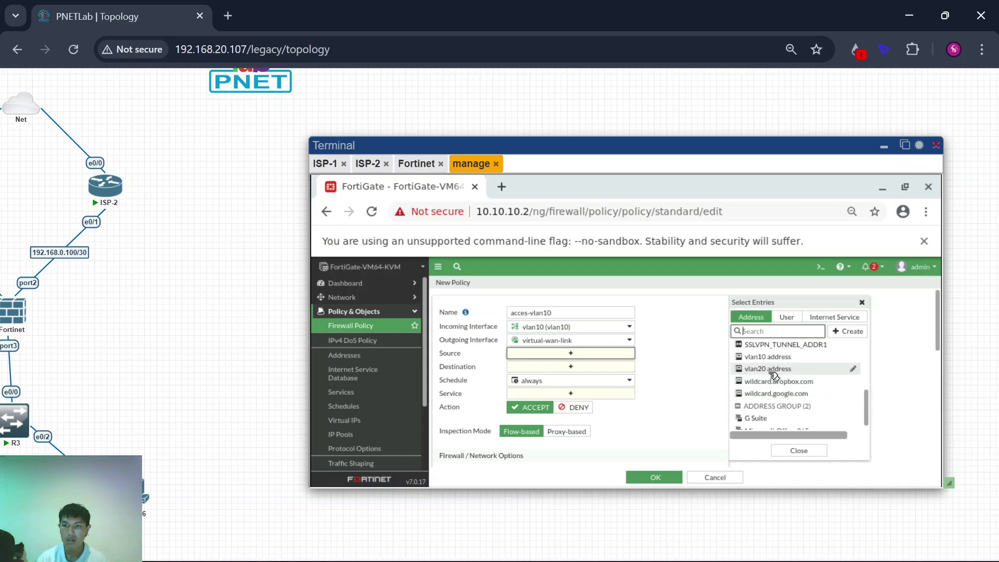
{"action": "left_click", "coordinate": [783, 357]}
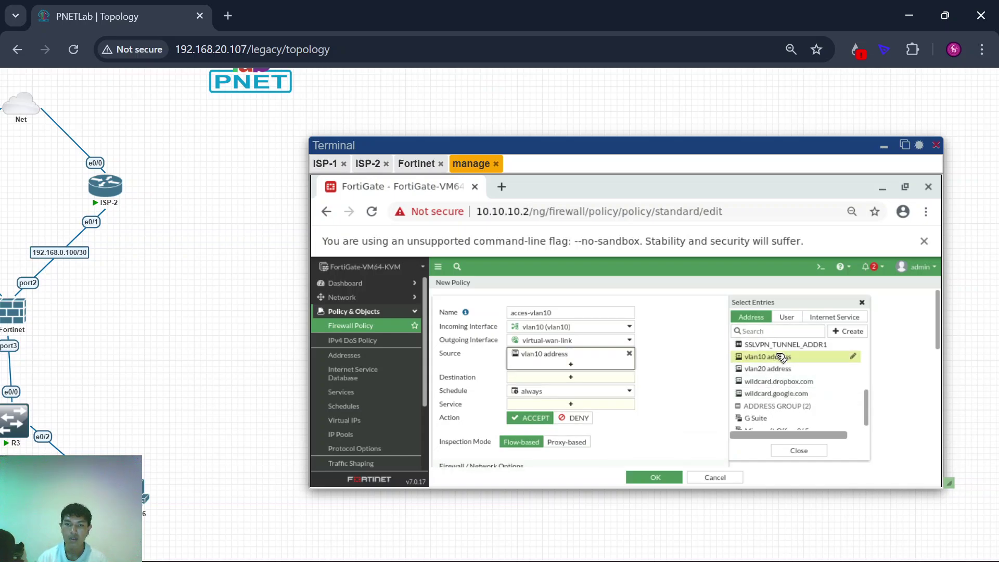
{"action": "left_click", "coordinate": [571, 377]}
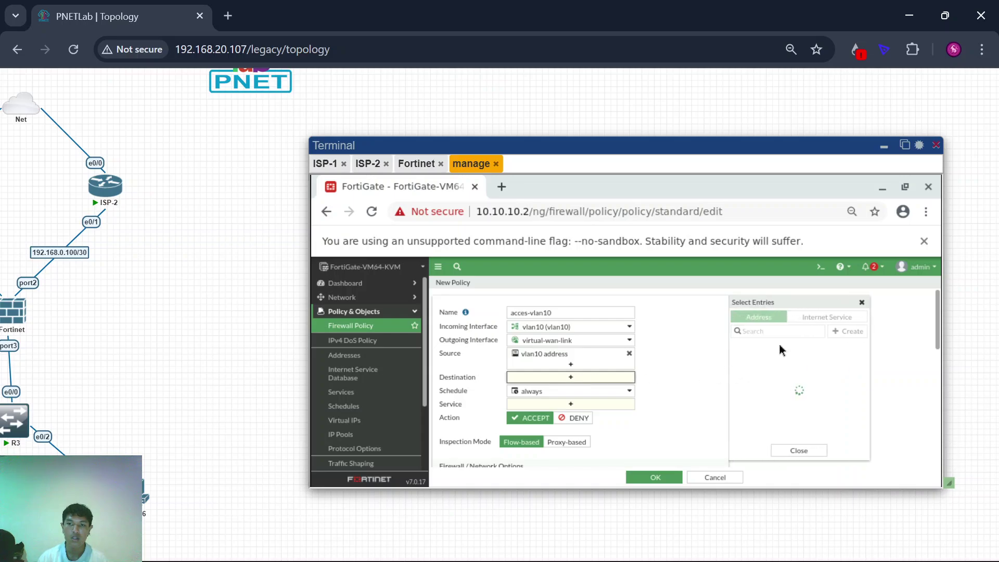
{"action": "left_click", "coordinate": [770, 359]}
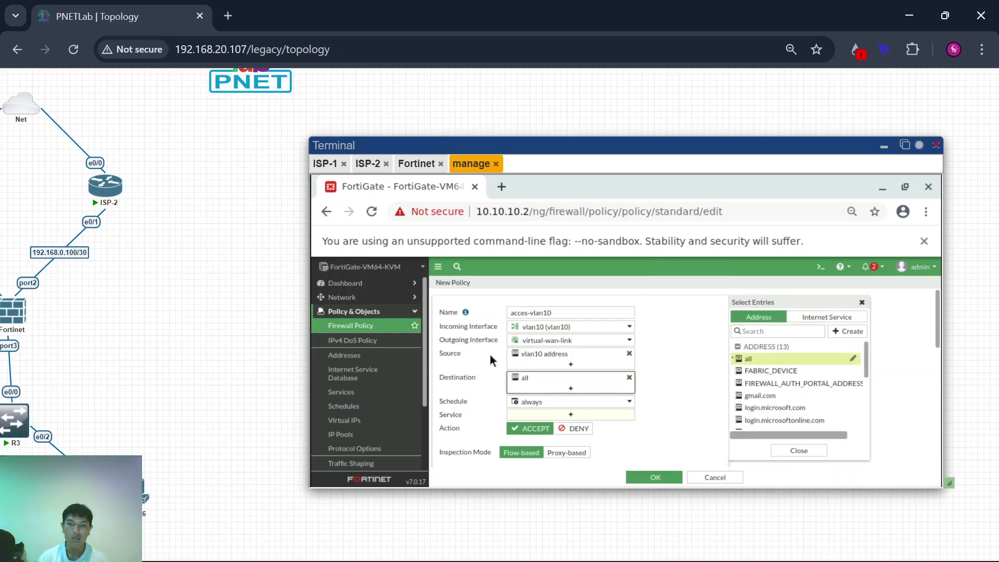
{"action": "left_click", "coordinate": [599, 417]}
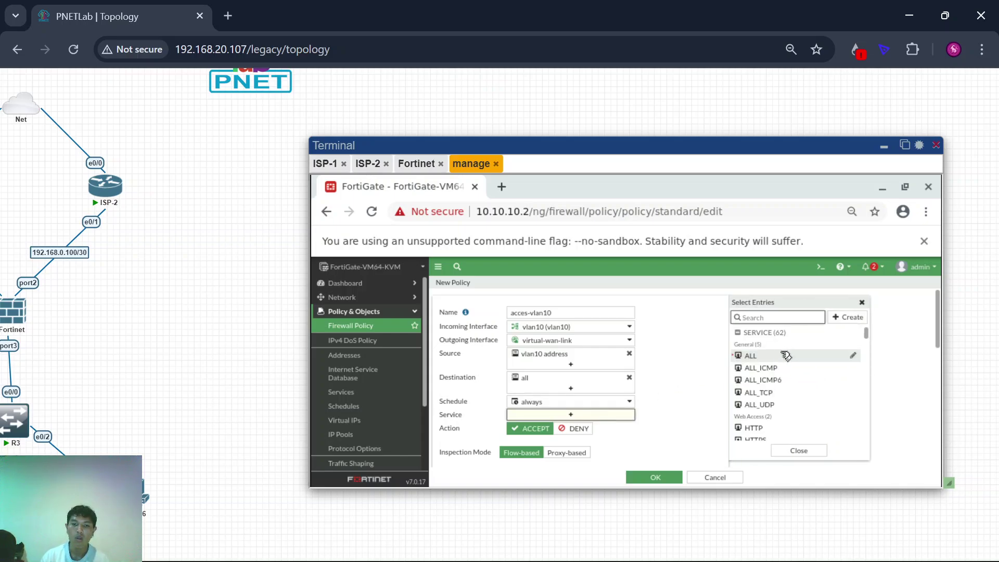
Step: Set service ALL, log all sessions for allowed traffic, and save the acces-vlan10 policy
{"action": "left_click", "coordinate": [786, 356]}
{"action": "left_click", "coordinate": [666, 402]}
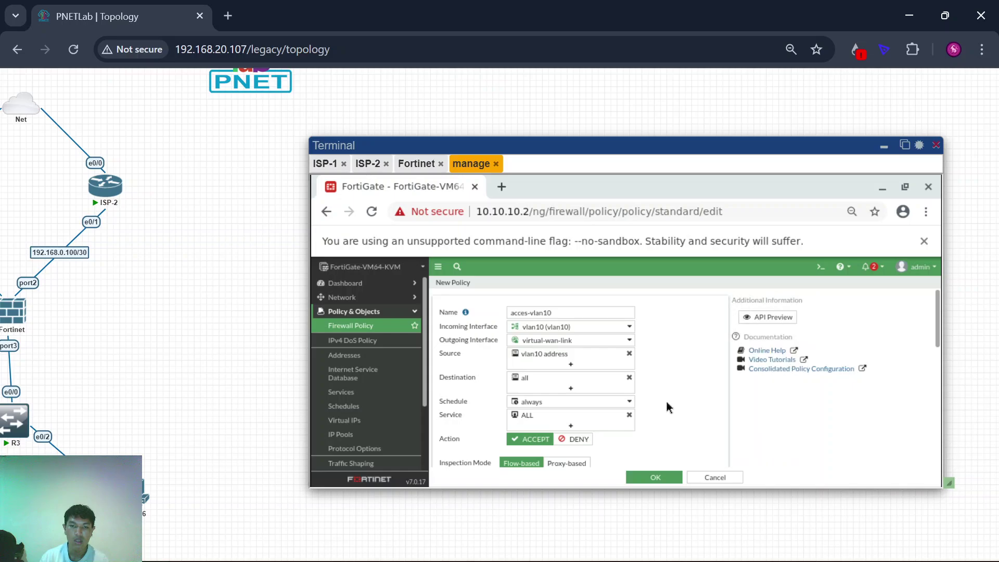
{"action": "scroll", "coordinate": [666, 401], "scroll_direction": "down", "scroll_amount": 2}
{"action": "scroll", "coordinate": [636, 398], "scroll_direction": "down", "scroll_amount": 1}
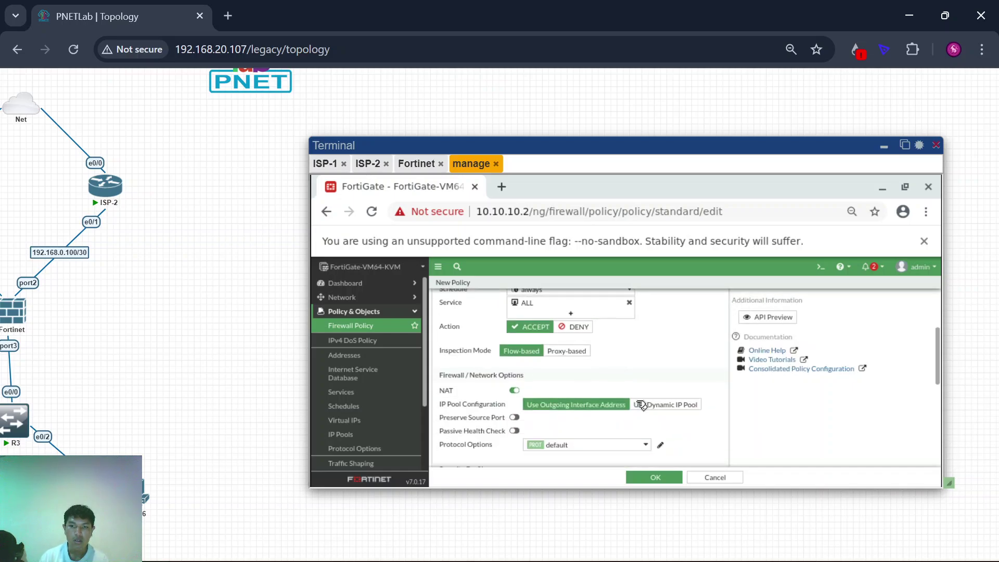
{"action": "scroll", "coordinate": [642, 405], "scroll_direction": "down", "scroll_amount": 1}
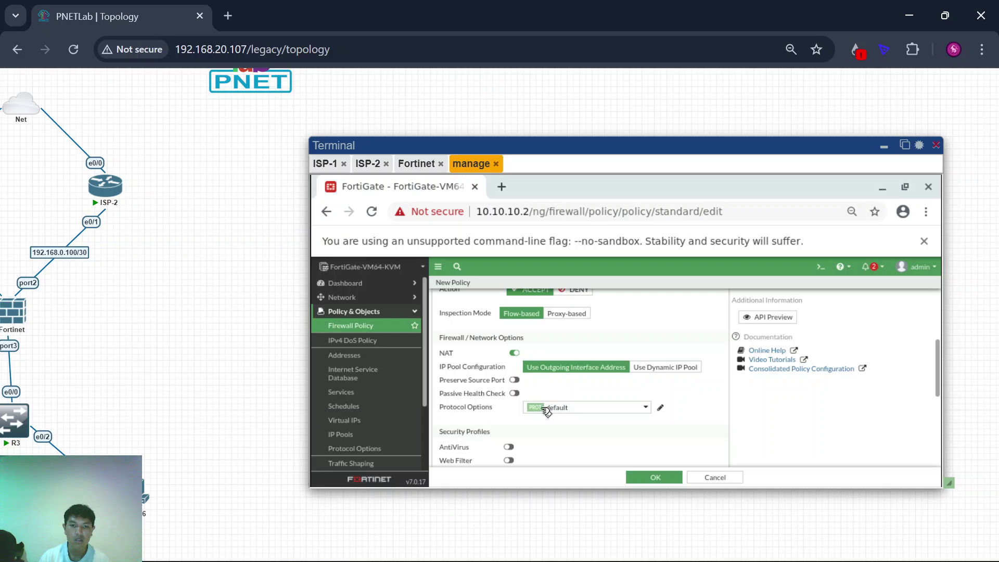
{"action": "scroll", "coordinate": [546, 411], "scroll_direction": "down", "scroll_amount": 2}
{"action": "scroll", "coordinate": [580, 367], "scroll_direction": "down", "scroll_amount": 2}
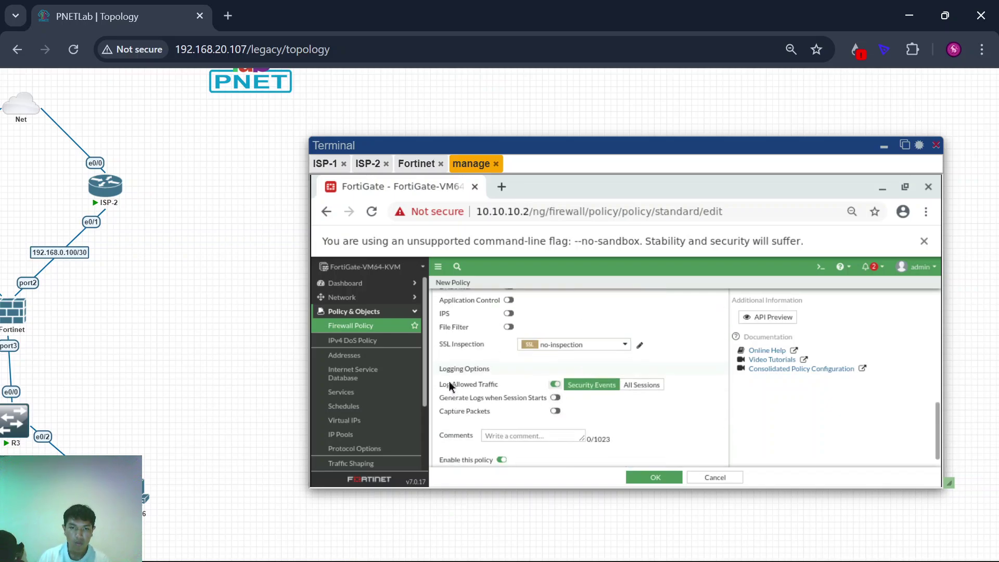
{"action": "left_click", "coordinate": [641, 385]}
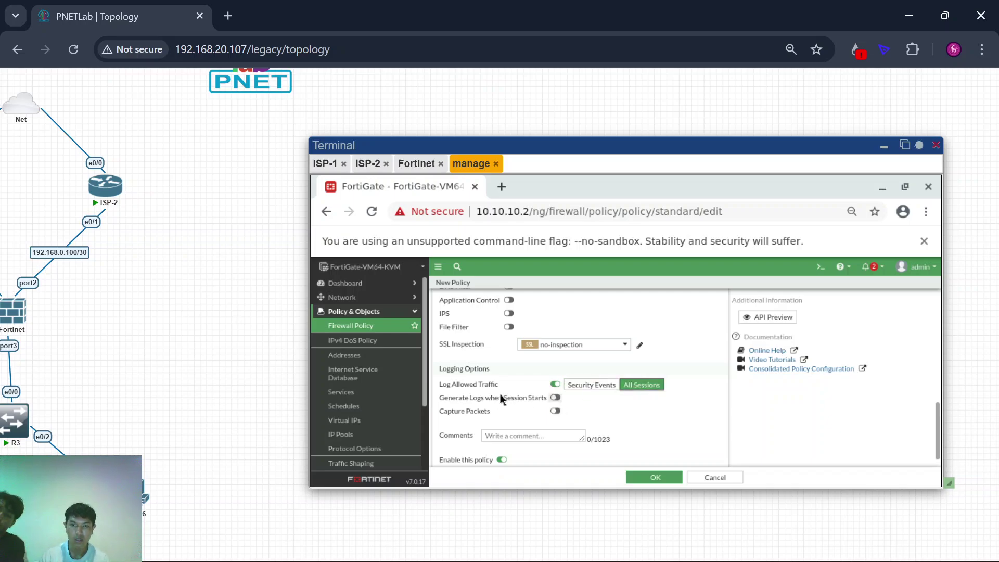
{"action": "scroll", "coordinate": [609, 413], "scroll_direction": "up", "scroll_amount": 1}
{"action": "scroll", "coordinate": [610, 416], "scroll_direction": "up", "scroll_amount": 2}
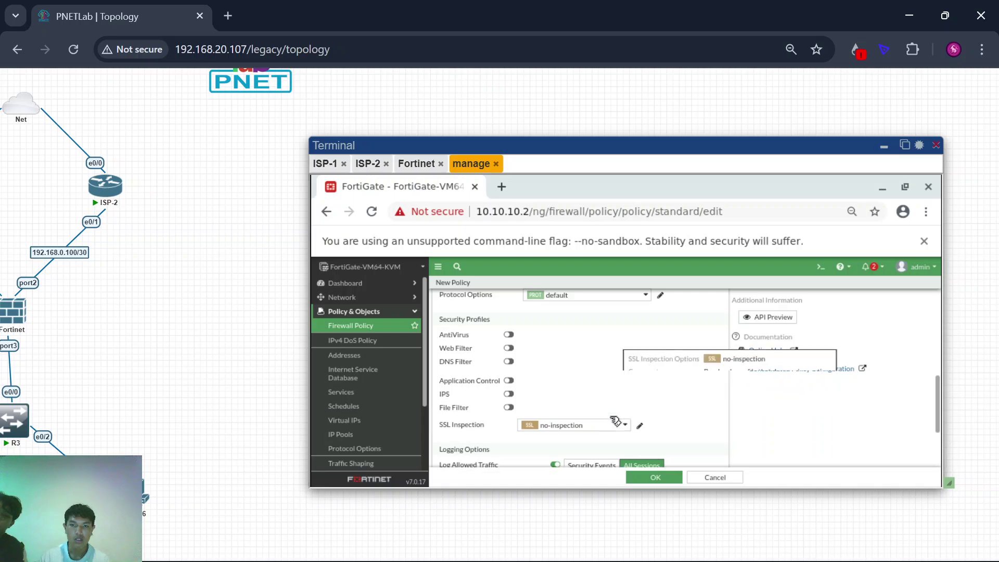
{"action": "scroll", "coordinate": [610, 416], "scroll_direction": "down", "scroll_amount": 3}
{"action": "scroll", "coordinate": [610, 415], "scroll_direction": "down", "scroll_amount": 1}
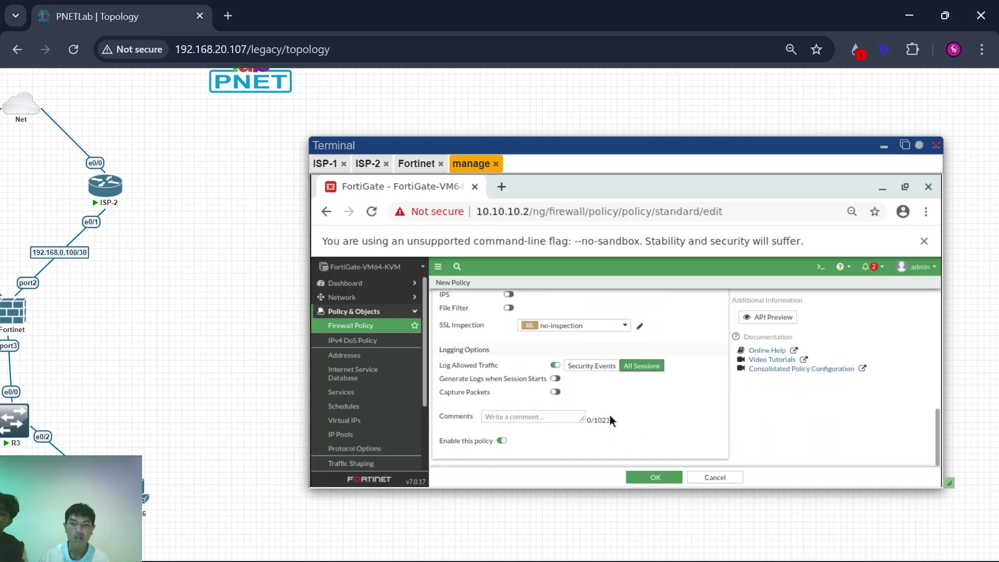
{"action": "left_click", "coordinate": [665, 477]}
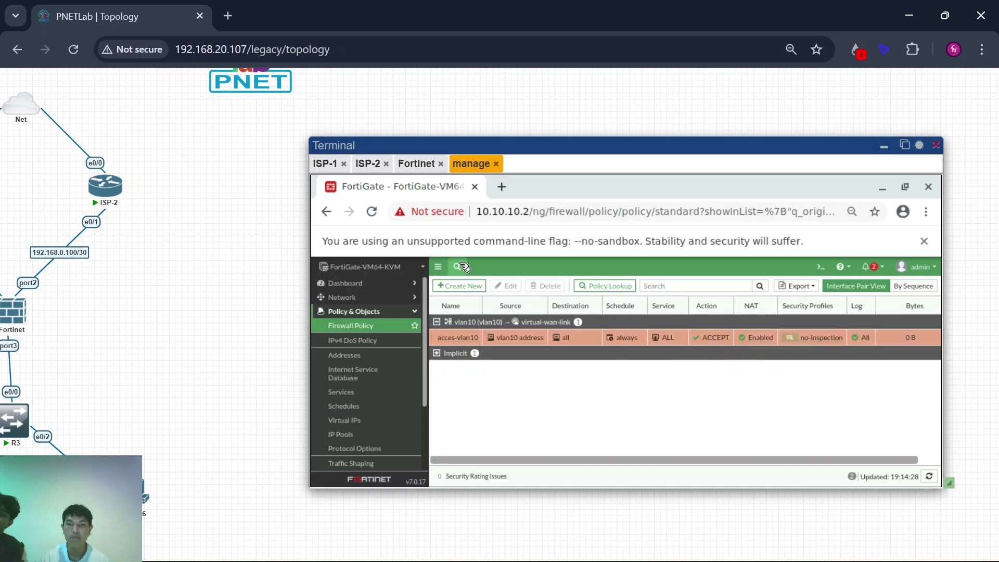
Step: Create policy acces-vlan20 from vlan20 to virtual-wan-link with vlan20 address as its only source
{"action": "left_click", "coordinate": [468, 286]}
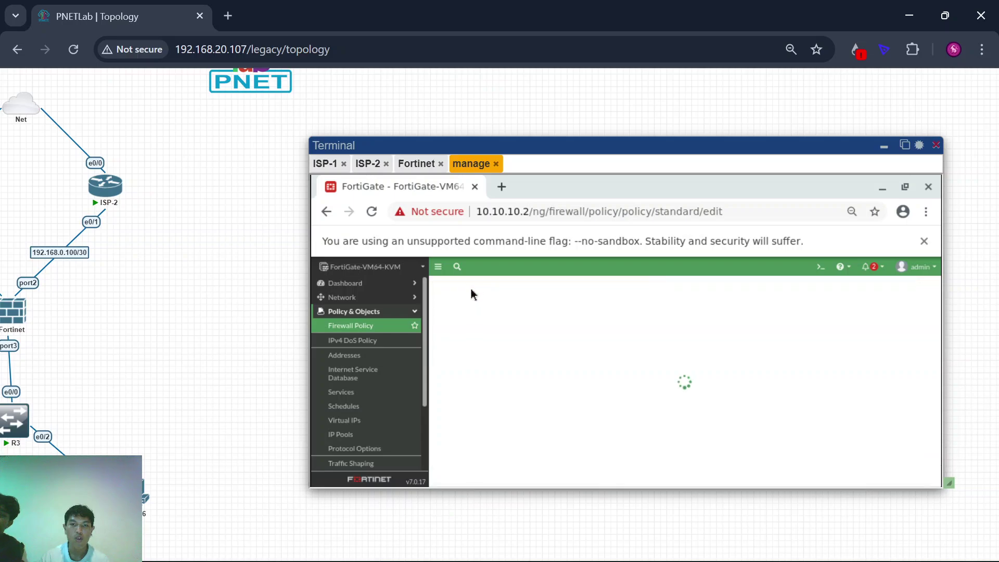
{"action": "left_click", "coordinate": [535, 310]}
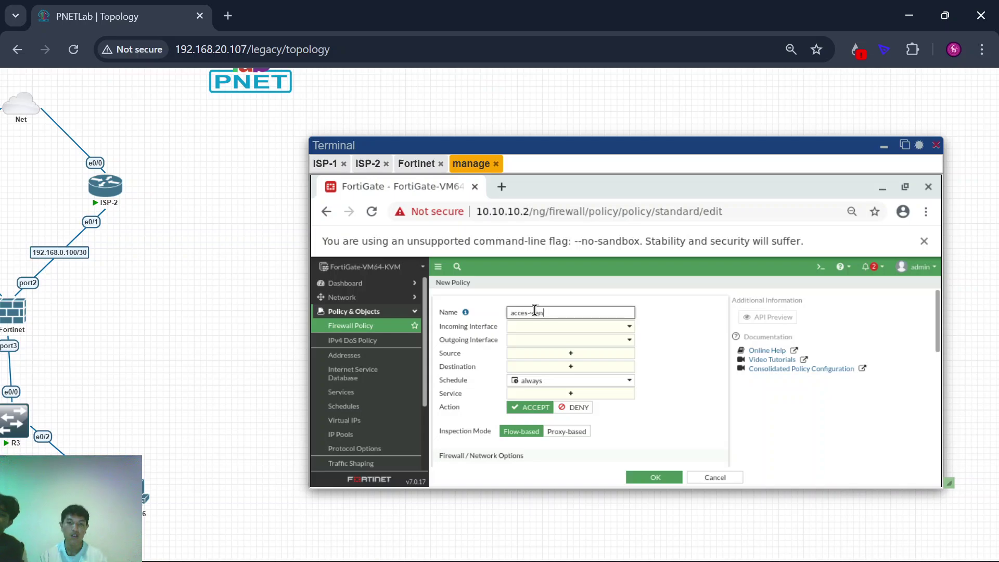
{"action": "left_click", "coordinate": [554, 328]}
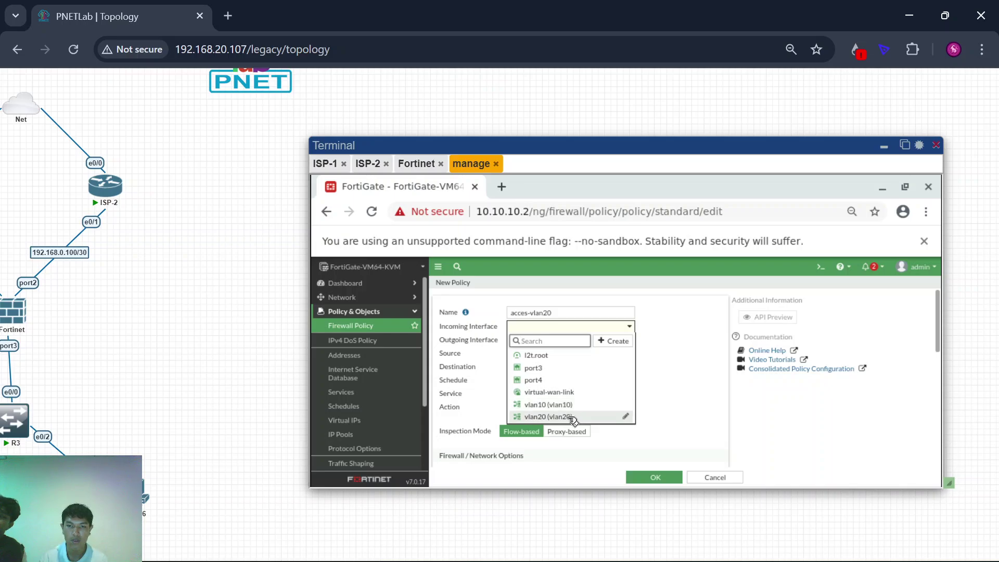
{"action": "left_click", "coordinate": [573, 417]}
{"action": "left_click", "coordinate": [555, 346]}
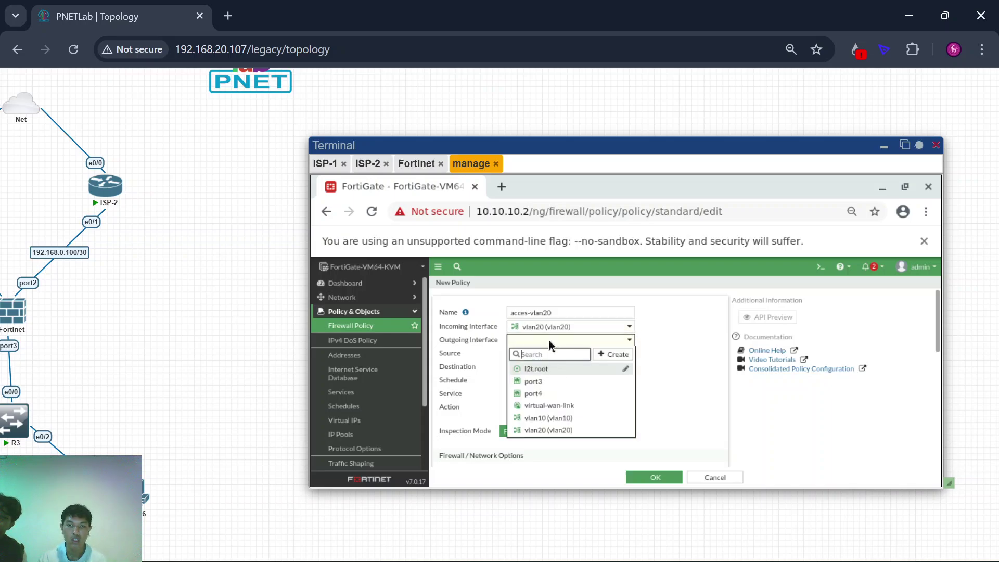
{"action": "left_click", "coordinate": [550, 403]}
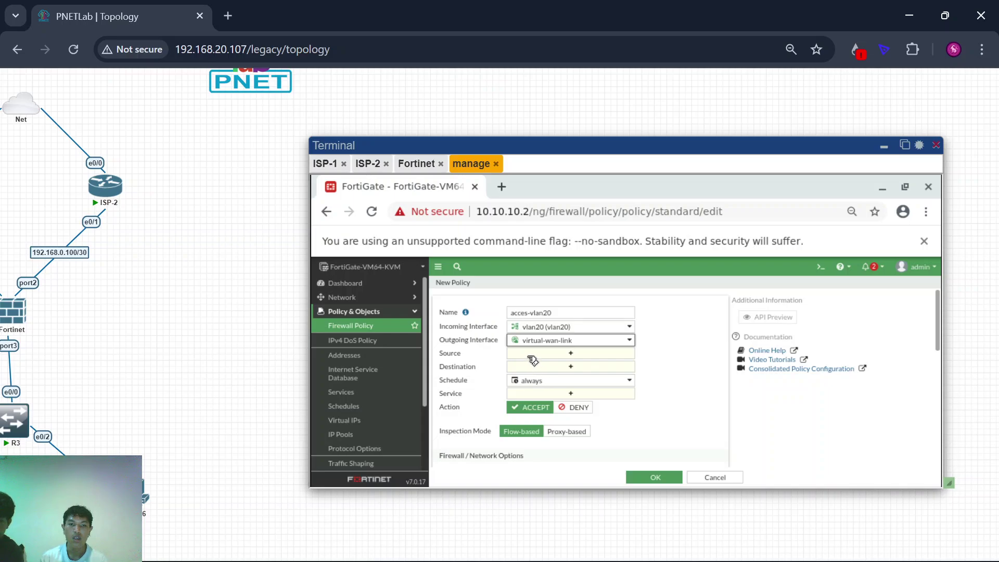
{"action": "left_click", "coordinate": [533, 354]}
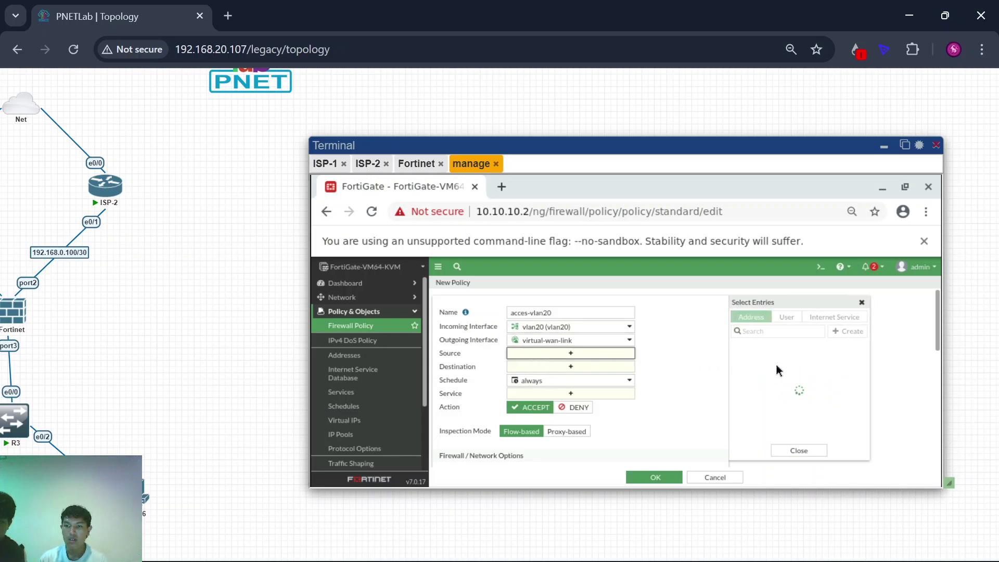
{"action": "scroll", "coordinate": [770, 380], "scroll_direction": "down", "scroll_amount": 5}
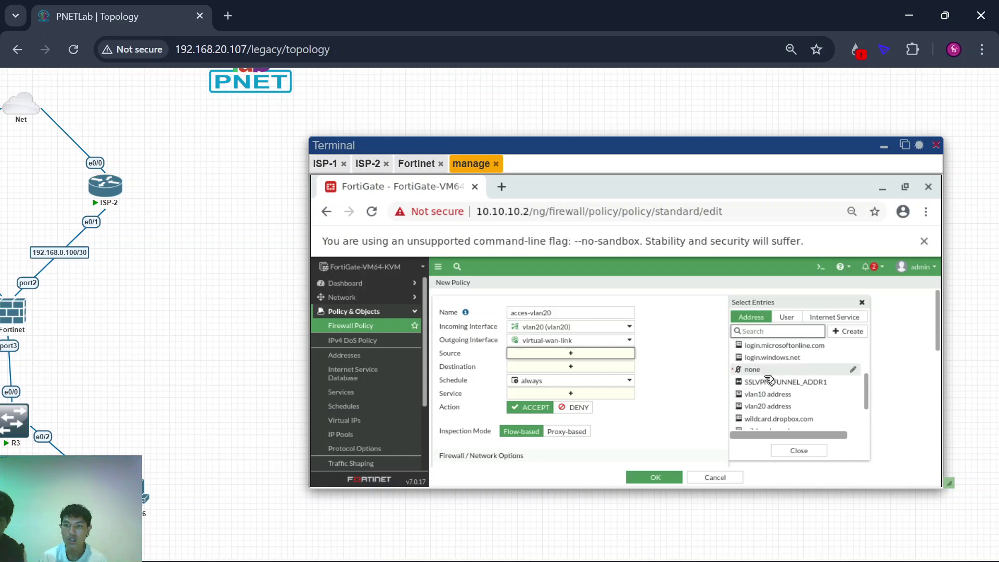
{"action": "left_click", "coordinate": [785, 419]}
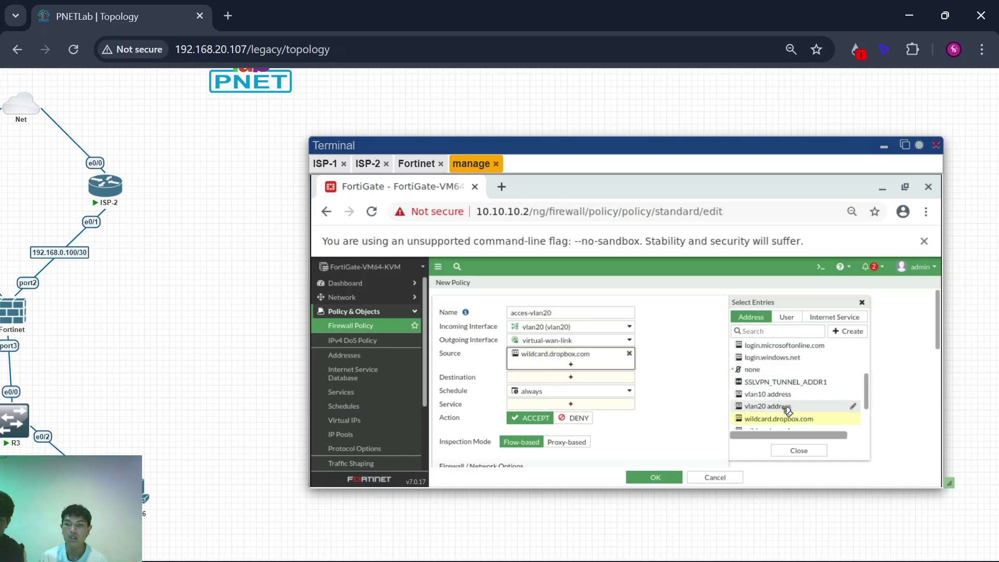
{"action": "left_click", "coordinate": [786, 409]}
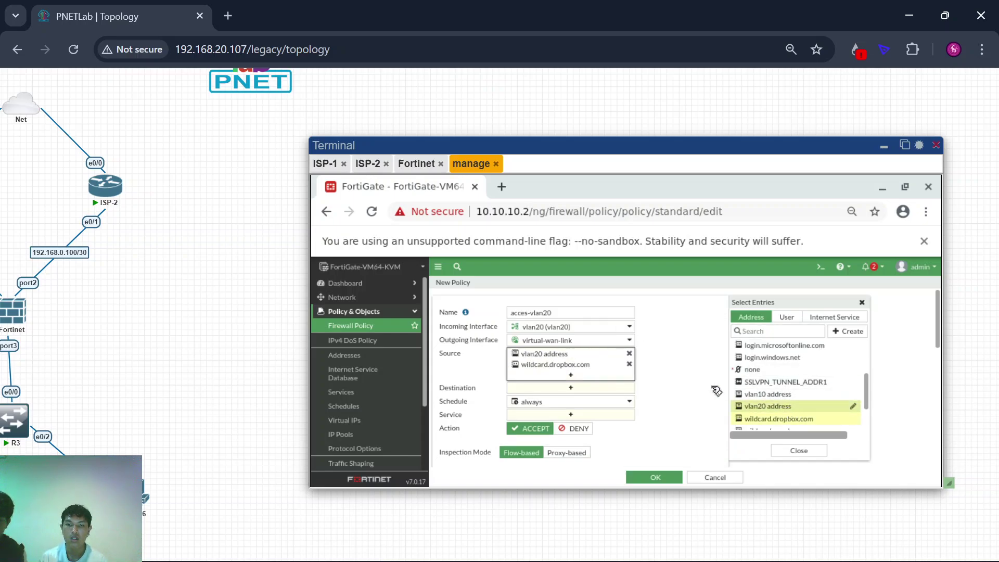
{"action": "left_click", "coordinate": [629, 364]}
Step: Set the acces-vlan20 policy's destination to all
{"action": "left_click", "coordinate": [583, 378]}
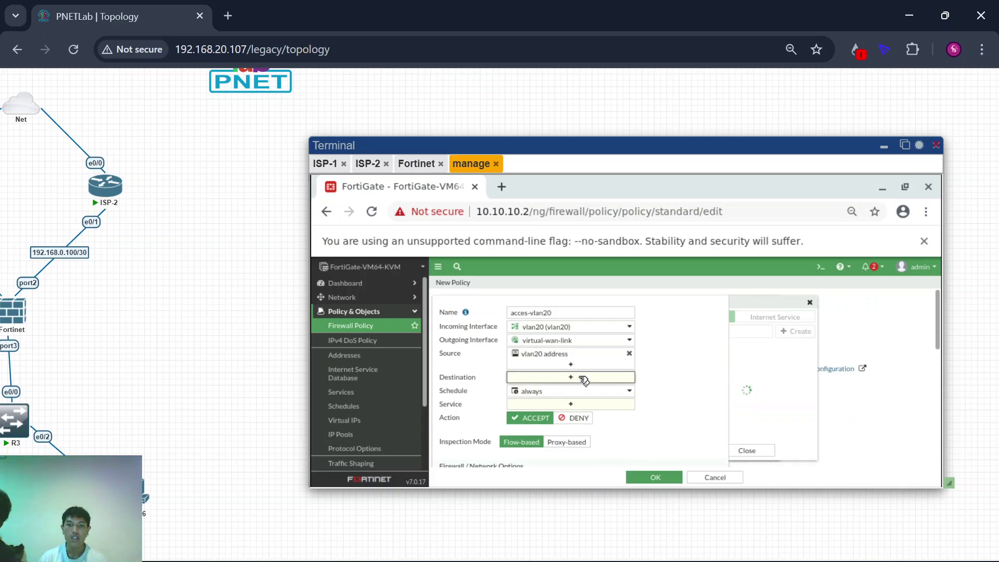
{"action": "left_click", "coordinate": [768, 348]}
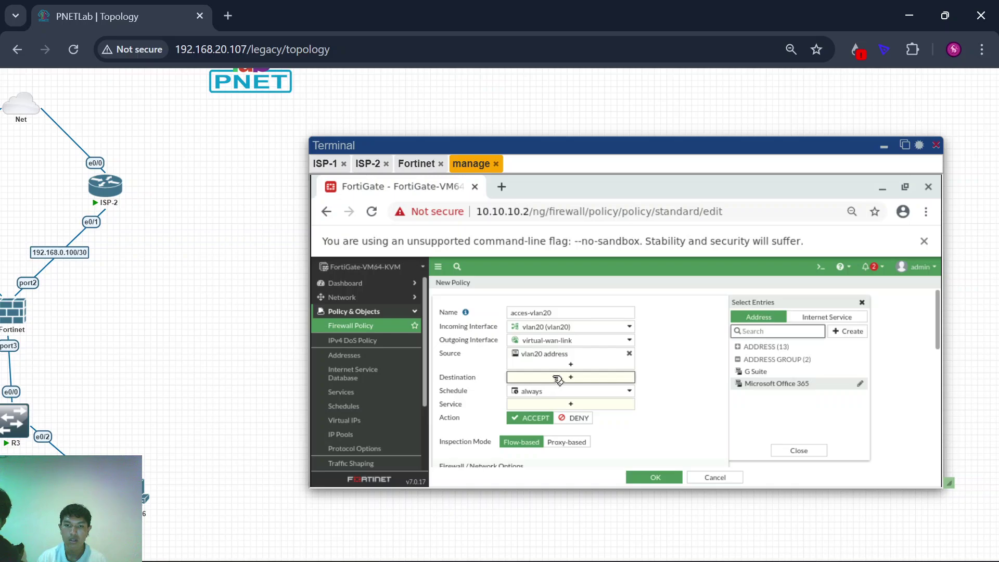
{"action": "left_click", "coordinate": [666, 373]}
{"action": "left_click", "coordinate": [598, 374]}
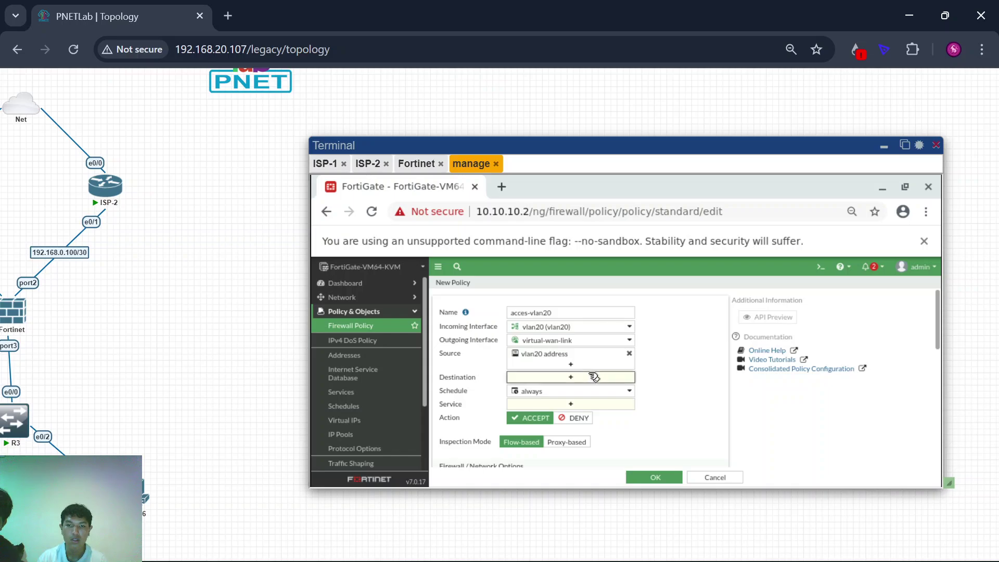
{"action": "left_click", "coordinate": [824, 314]}
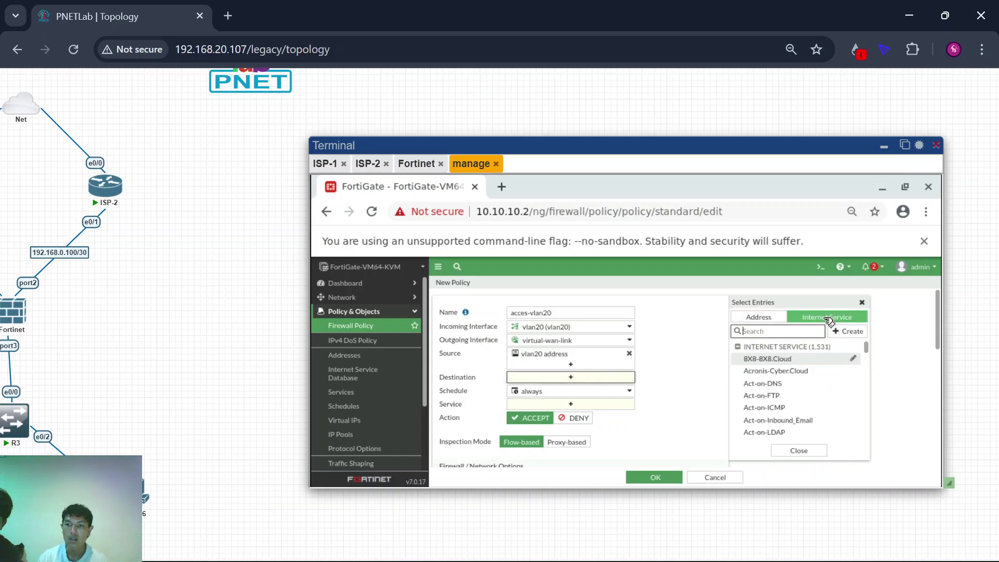
{"action": "scroll", "coordinate": [788, 394], "scroll_direction": "down", "scroll_amount": 3}
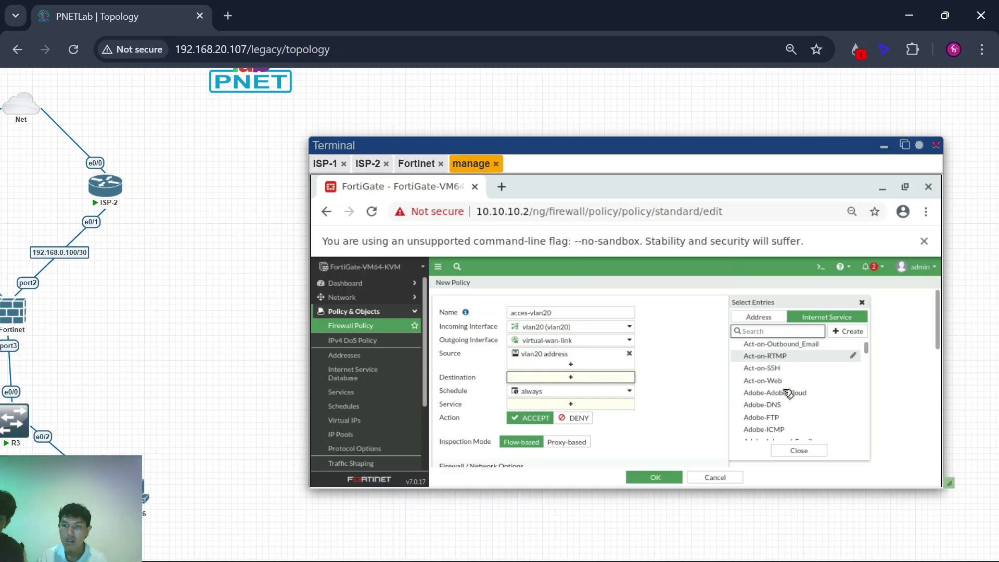
{"action": "scroll", "coordinate": [789, 394], "scroll_direction": "up", "scroll_amount": 3}
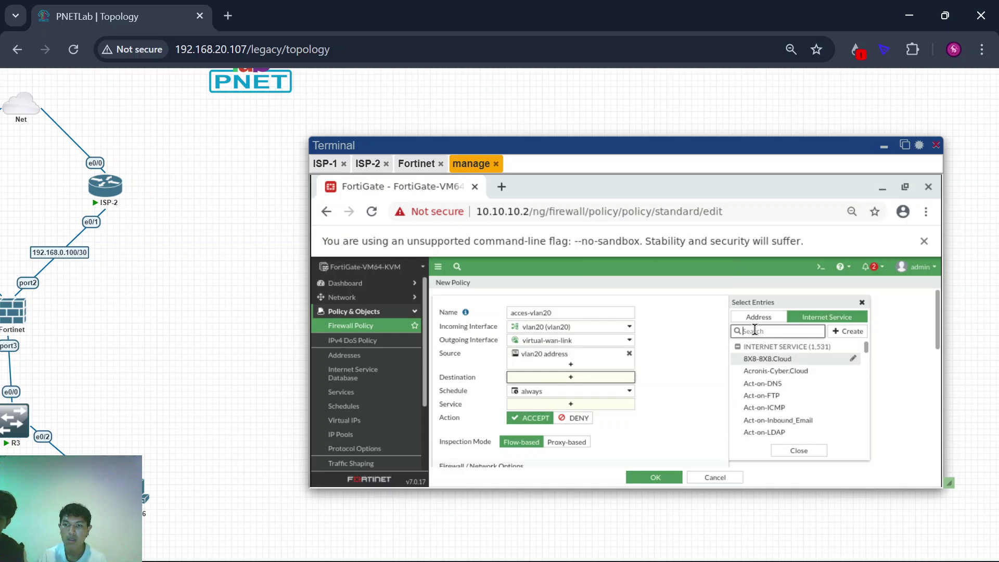
{"action": "left_click", "coordinate": [755, 315]}
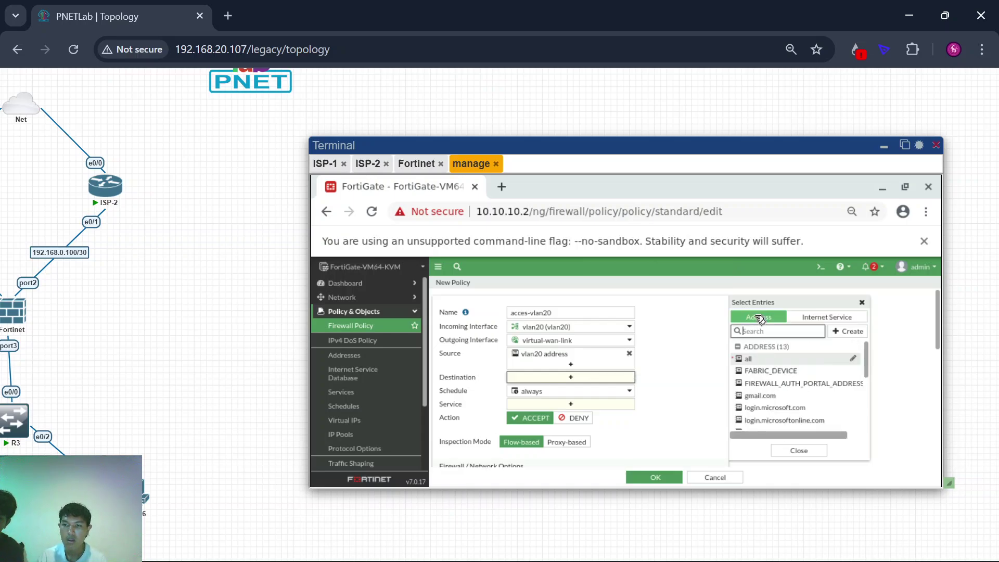
{"action": "left_click", "coordinate": [784, 360]}
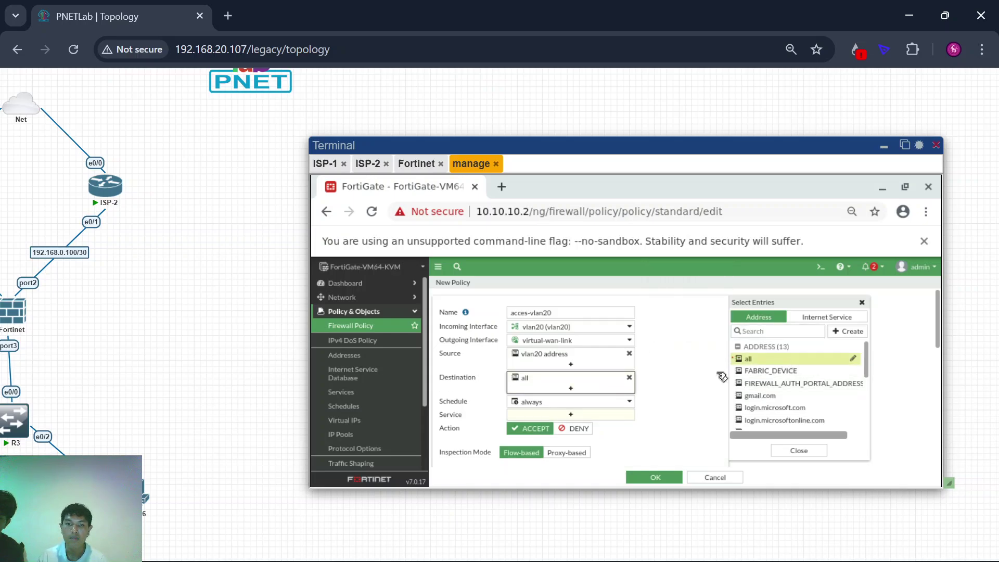
Step: Allow ALL services, log all sessions for allowed traffic, and save acces-vlan20
{"action": "left_click", "coordinate": [574, 414]}
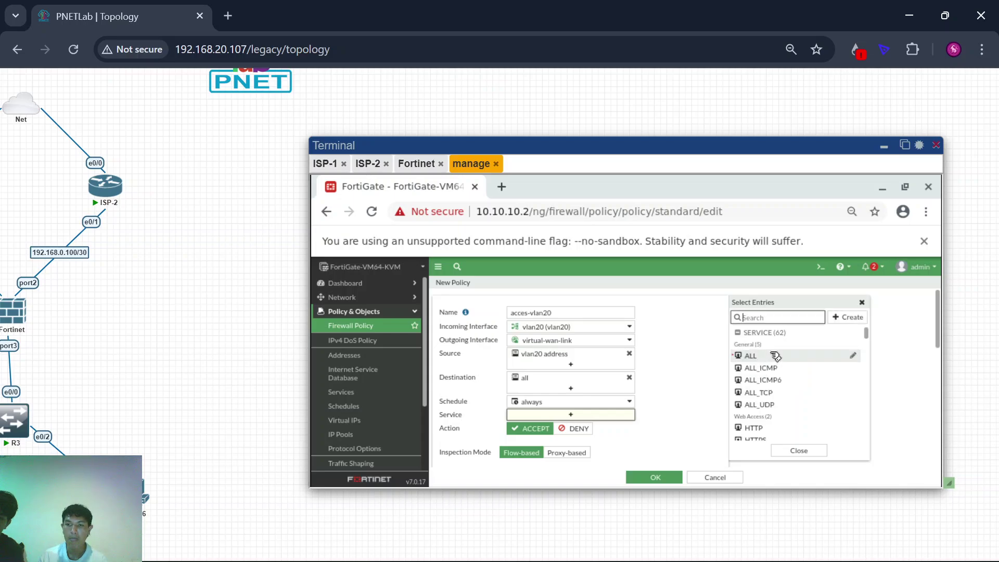
{"action": "left_click", "coordinate": [777, 356]}
{"action": "left_click", "coordinate": [675, 389]}
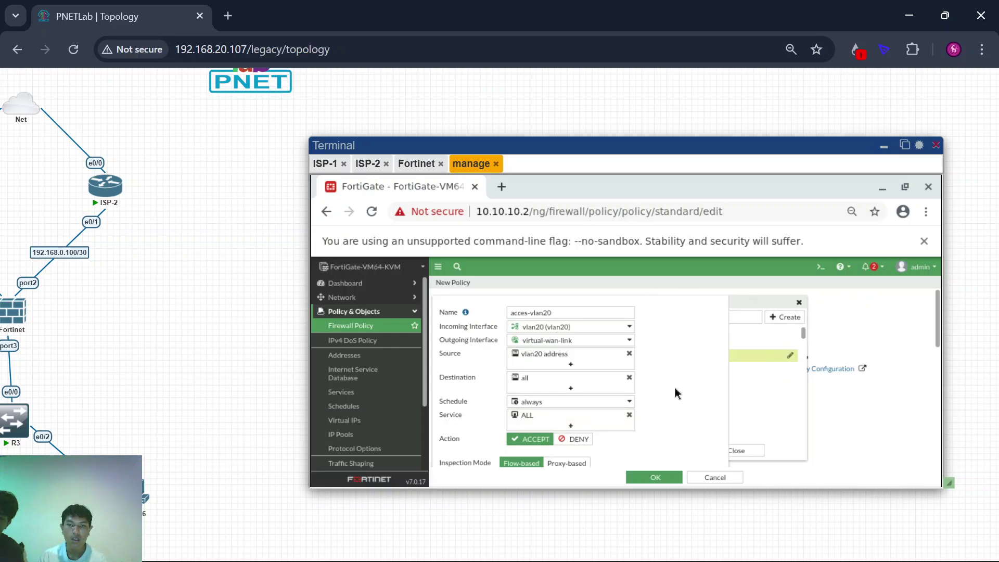
{"action": "scroll", "coordinate": [675, 389], "scroll_direction": "down", "scroll_amount": 1}
{"action": "scroll", "coordinate": [675, 393], "scroll_direction": "down", "scroll_amount": 5}
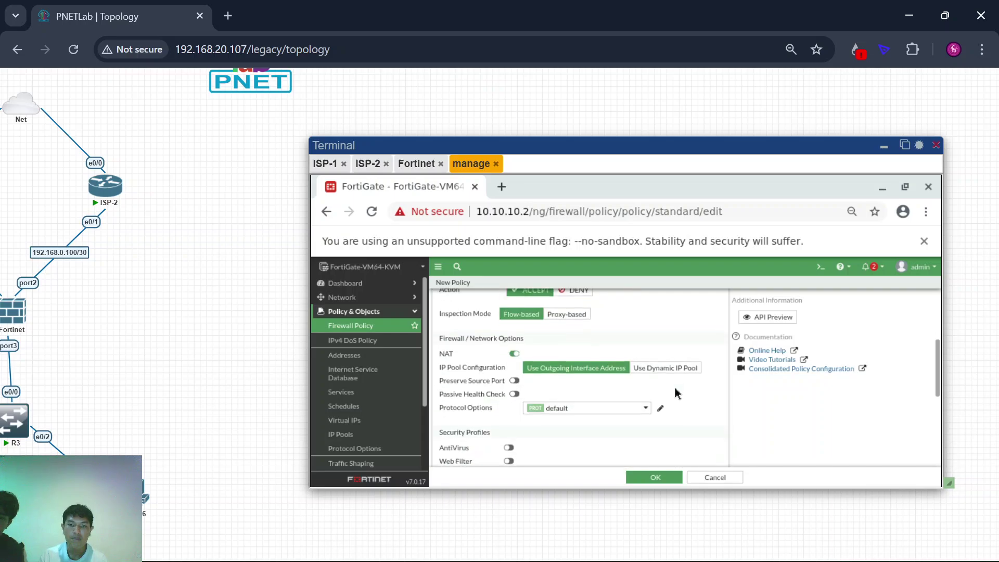
{"action": "scroll", "coordinate": [629, 438], "scroll_direction": "down", "scroll_amount": 1}
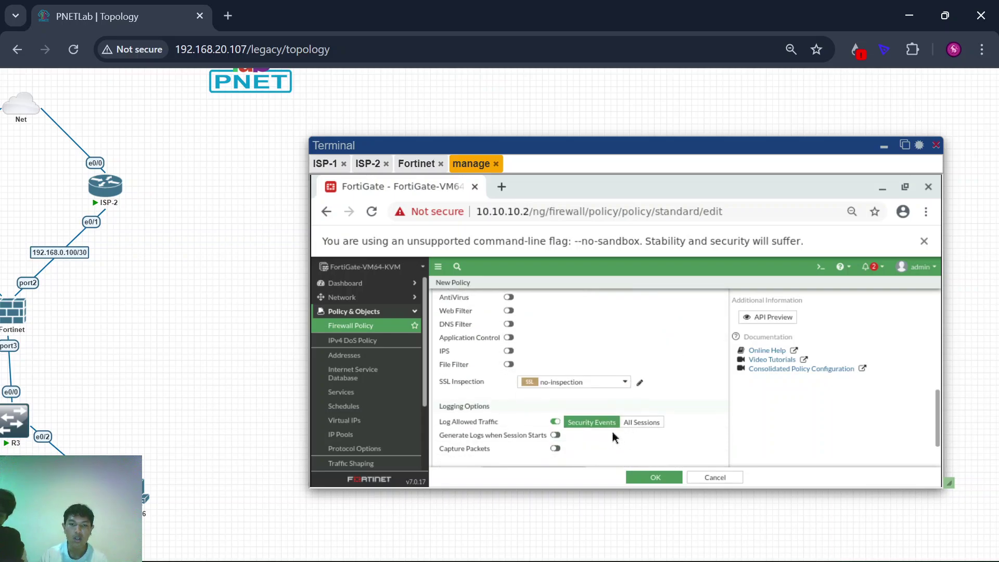
{"action": "left_click", "coordinate": [641, 422]}
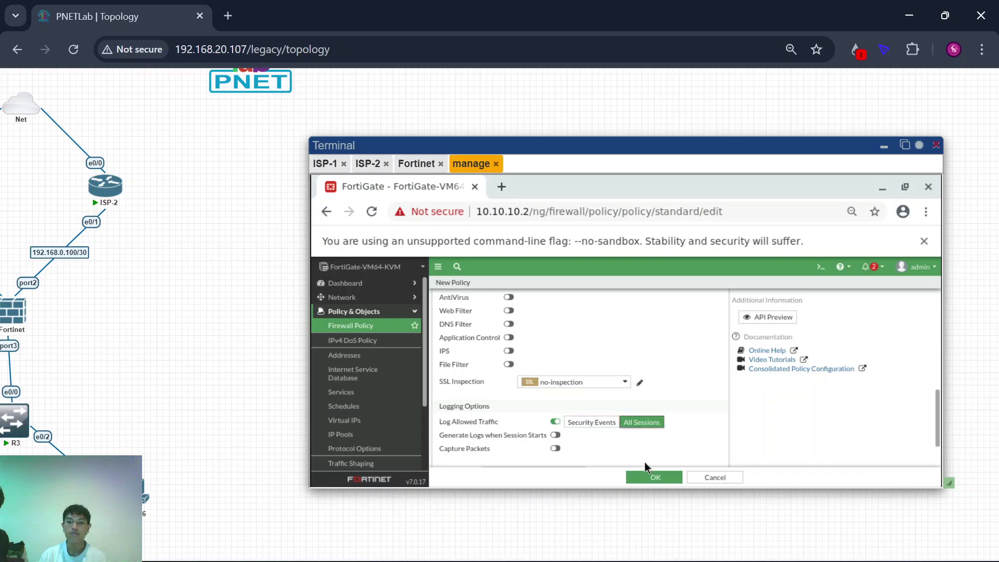
{"action": "left_click", "coordinate": [655, 479]}
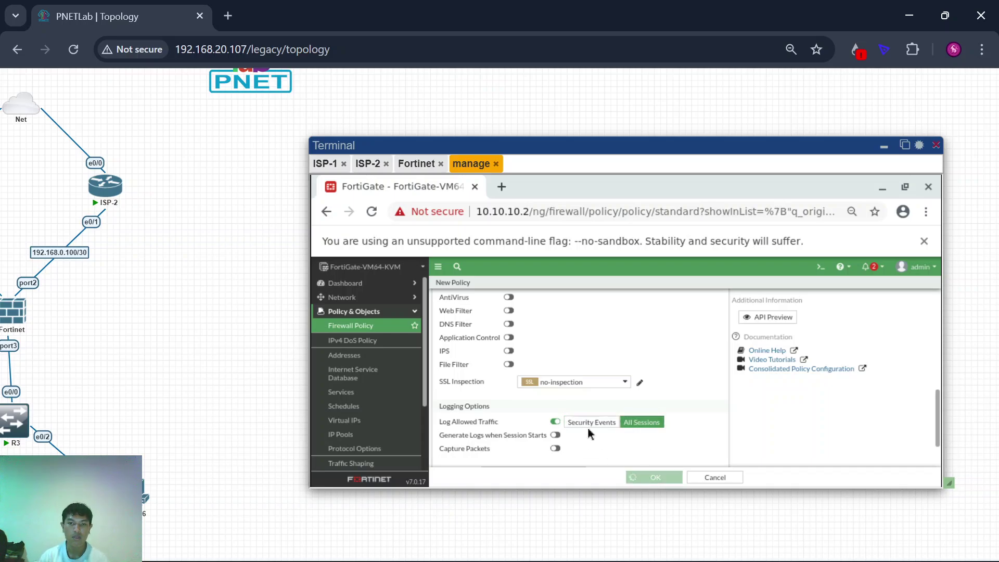
{"action": "scroll", "coordinate": [183, 386], "scroll_direction": "down", "scroll_amount": 2}
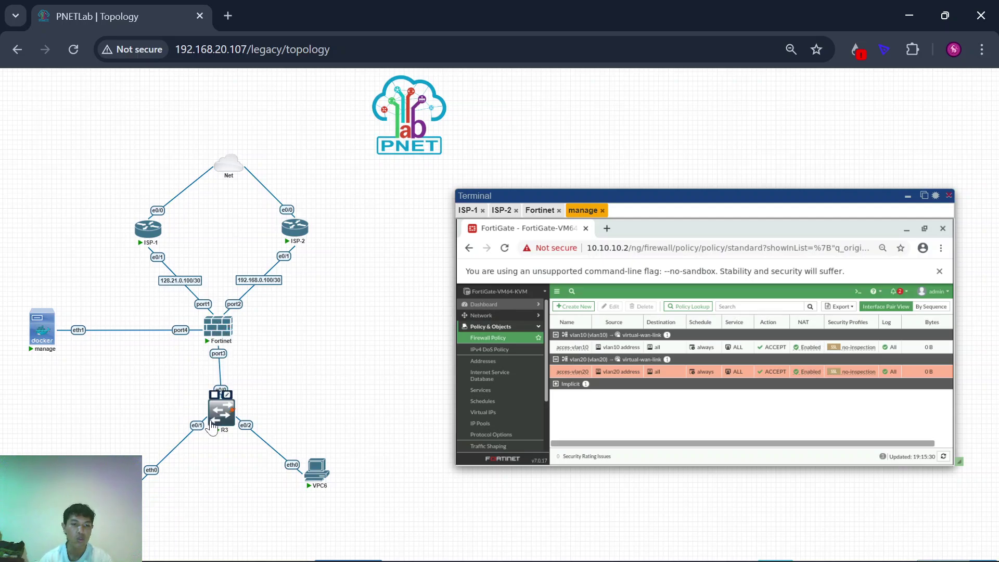
Step: Open the R3 switch console, enter global configuration mode (conf t) and create VLAN 10
{"action": "left_click", "coordinate": [222, 412]}
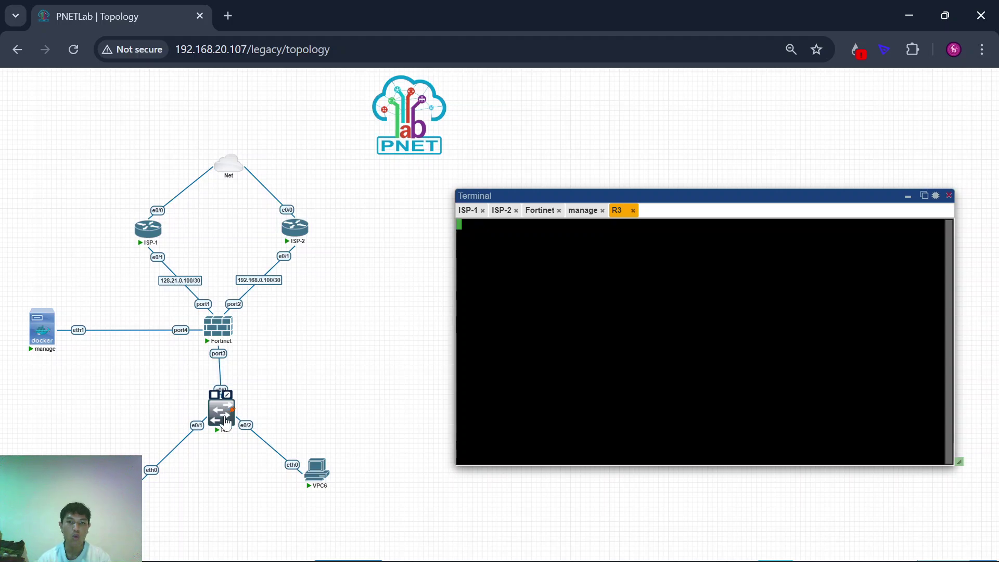
{"action": "key", "text": "Return"}
{"action": "key", "text": "Return"}
{"action": "key", "text": "Return"}
{"action": "key", "text": "Return"}
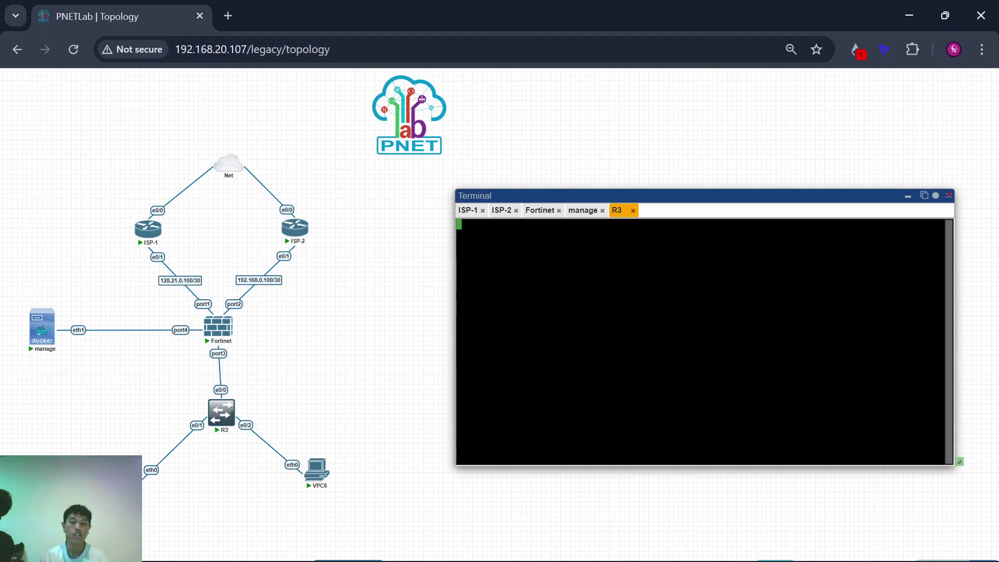
{"action": "type", "text": "conf t"}
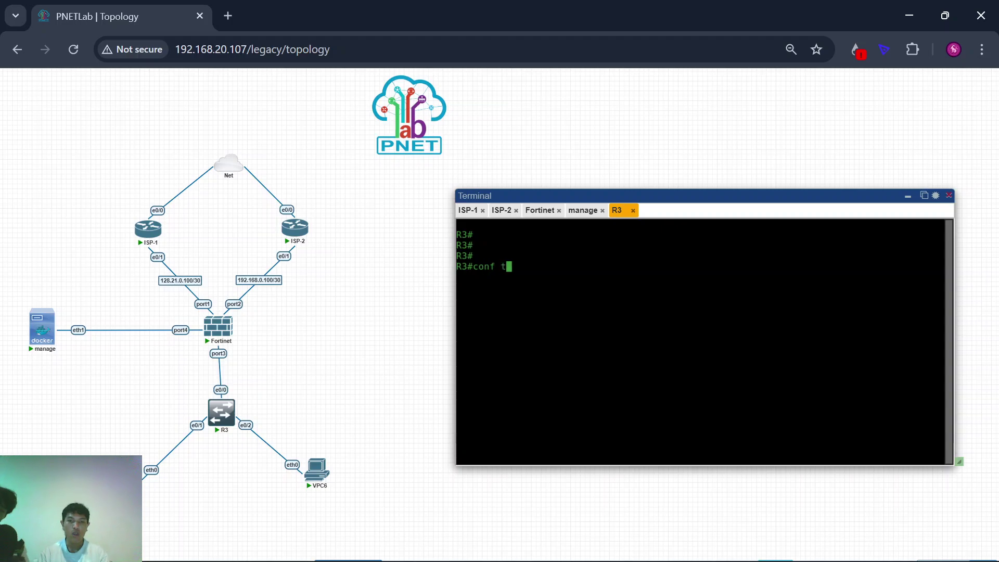
{"action": "key", "text": "Return"}
{"action": "key", "text": "Return"}
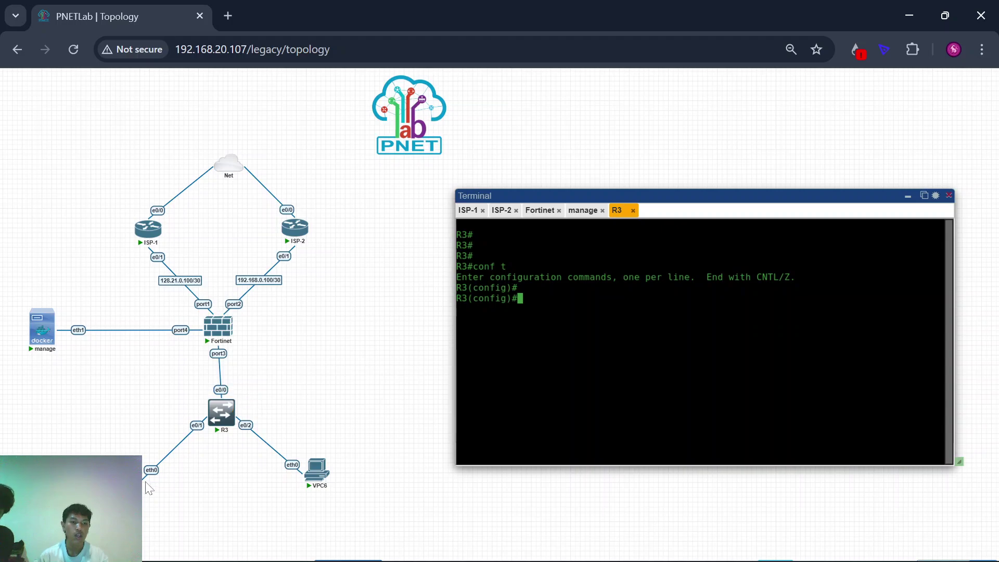
{"action": "key", "text": "Return"}
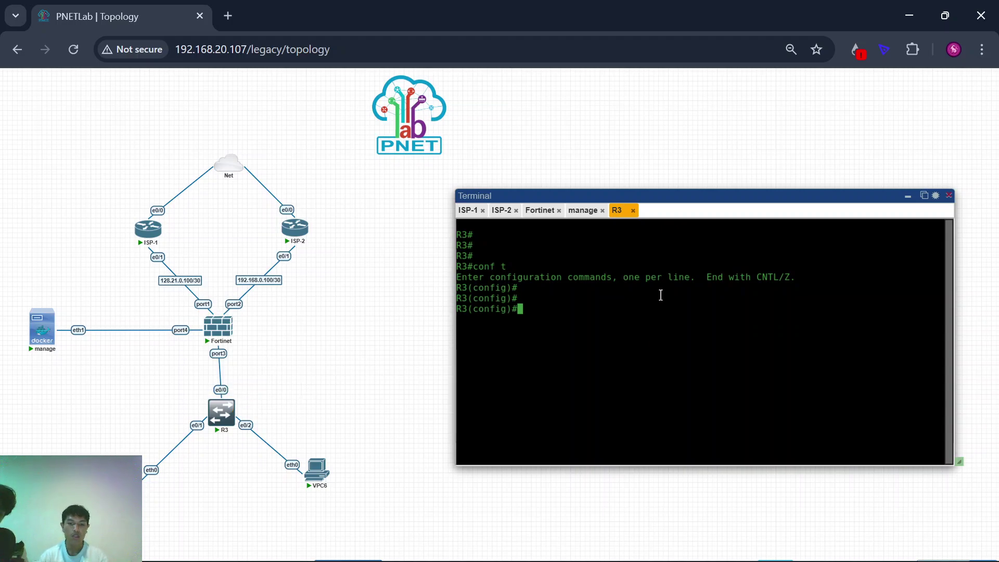
{"action": "type", "text": "vlan 10"}
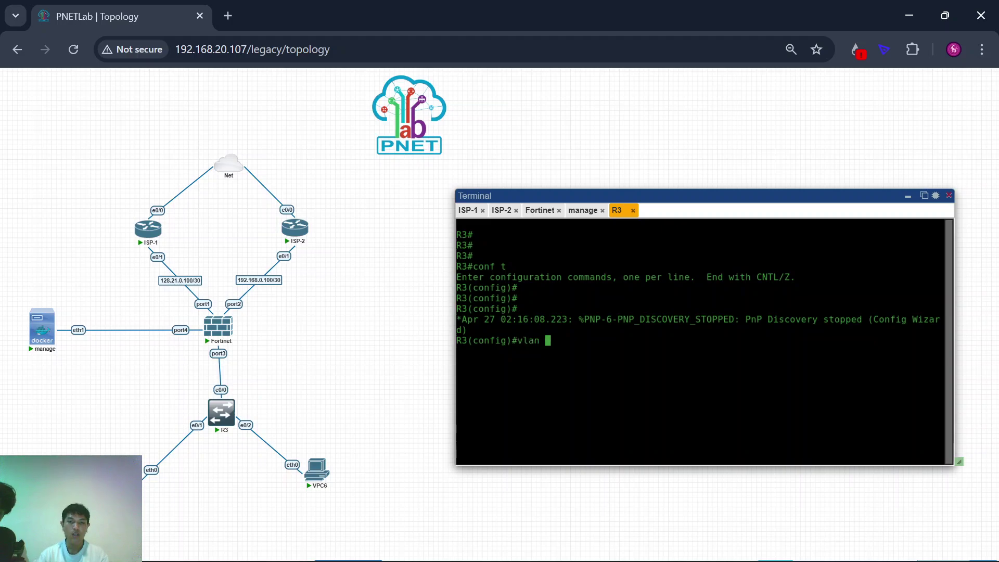
{"action": "key", "text": "Return"}
Step: Name VLAN 10 'vlan10', correcting the mistyped 'vlan 10' name
{"action": "type", "text": "name vlan 10"}
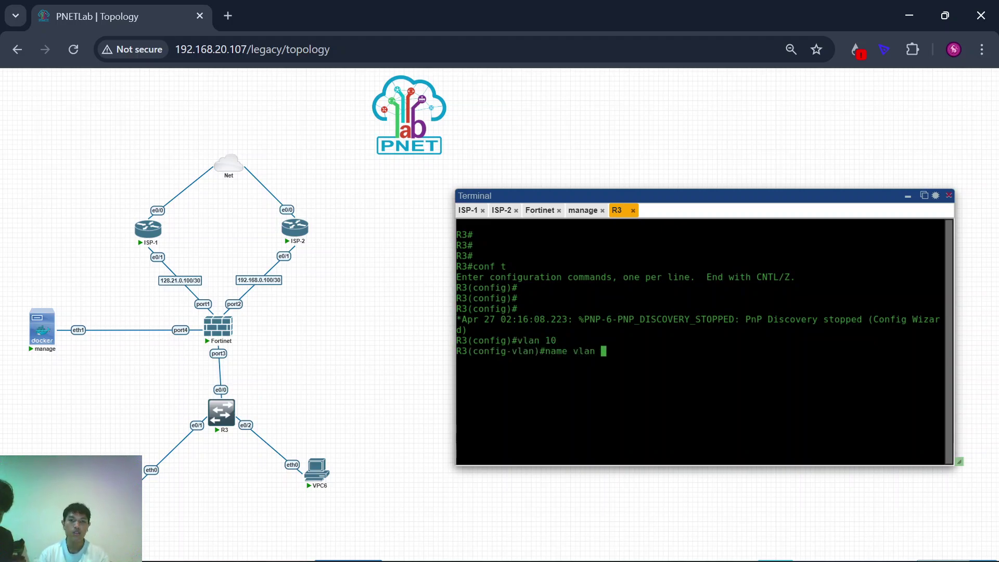
{"action": "key", "text": "Return"}
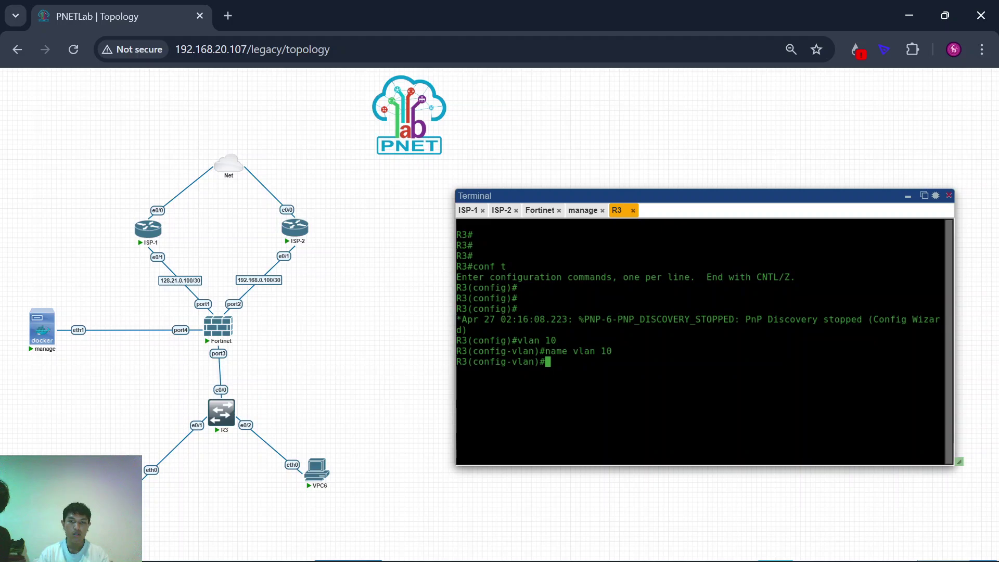
{"action": "key", "text": "Up"}
{"action": "key", "text": "Left"}
{"action": "key", "text": "Left"}
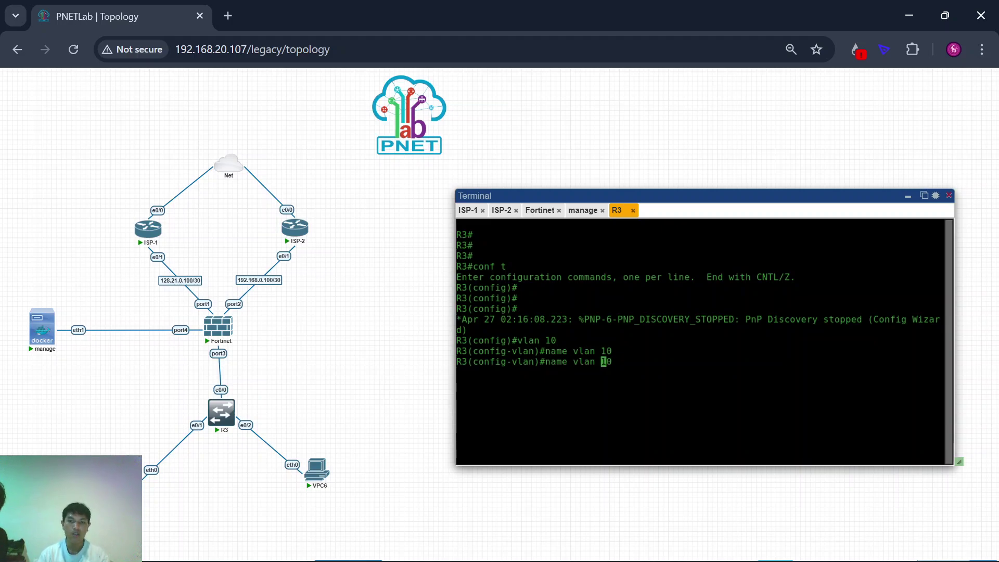
{"action": "key", "text": "BackSpace"}
{"action": "key", "text": "Return"}
Step: Create VLAN 20 named vlan20 and exit VLAN configuration
{"action": "type", "text": "name"}
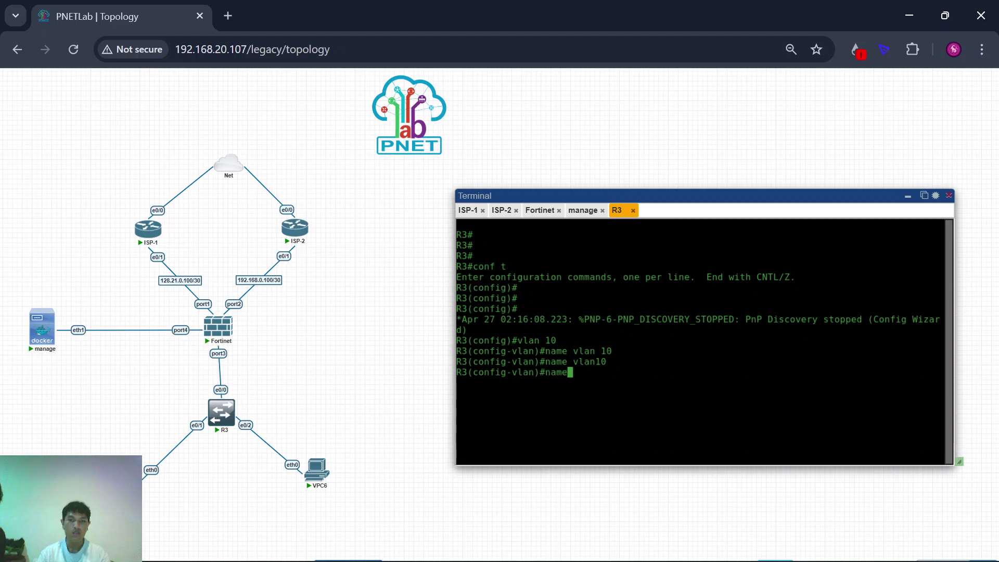
{"action": "key", "text": "BackSpace"}
{"action": "key", "text": "BackSpace"}
{"action": "key", "text": "BackSpace"}
{"action": "key", "text": "BackSpace"}
{"action": "type", "text": "vlan 20"}
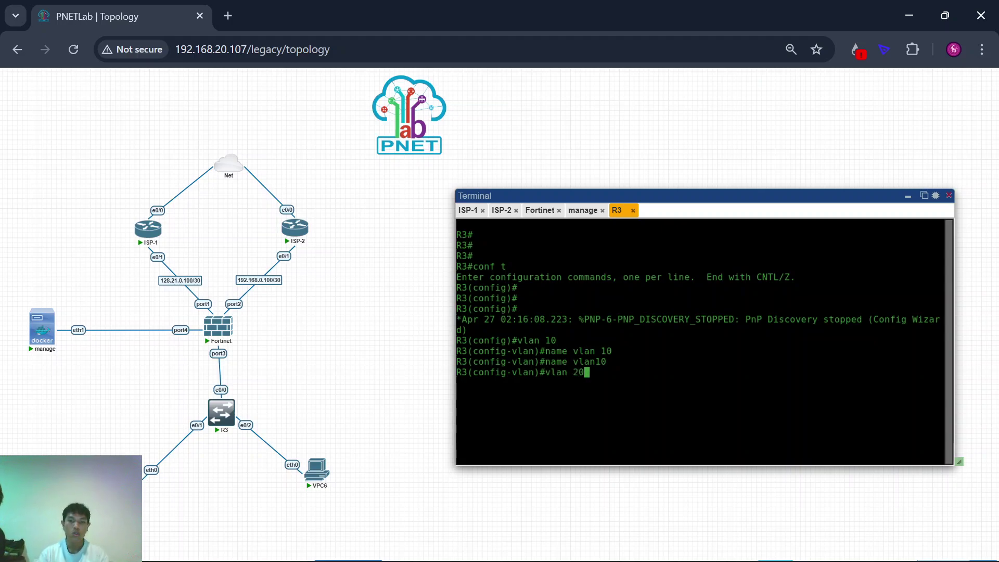
{"action": "key", "text": "Return"}
{"action": "type", "text": "name vlan20"}
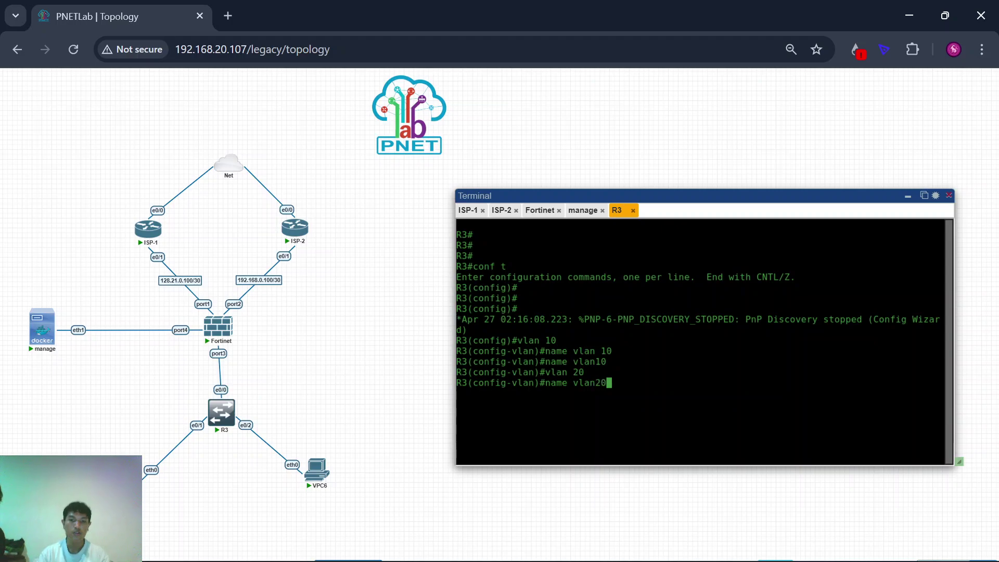
{"action": "key", "text": "Return"}
{"action": "type", "text": "ex"}
{"action": "key", "text": "Return"}
{"action": "key", "text": "Return"}
Step: Make R3's e0/0 a trunk port with dot1q encapsulation
{"action": "type", "text": "i"}
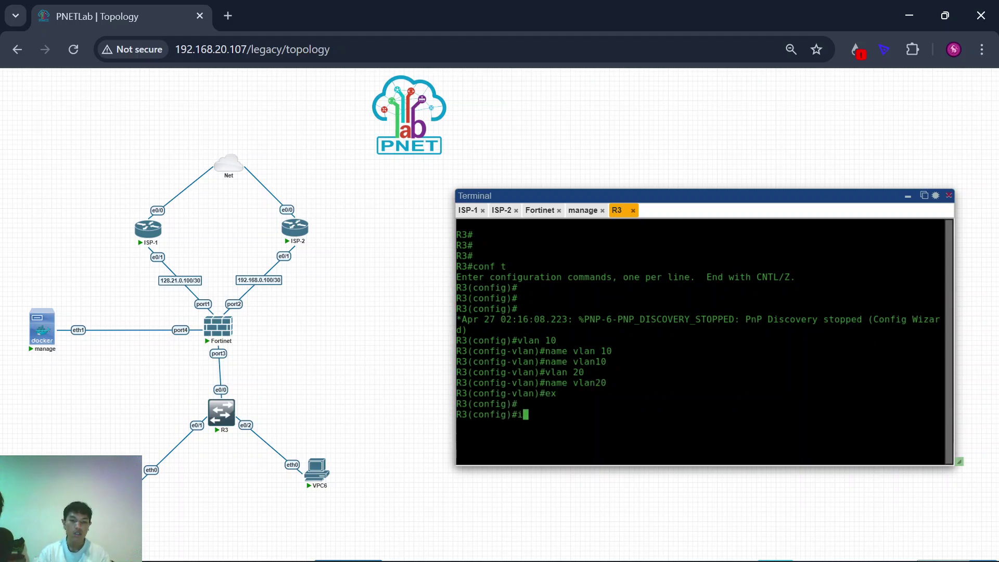
{"action": "type", "text": "nt e0/0"}
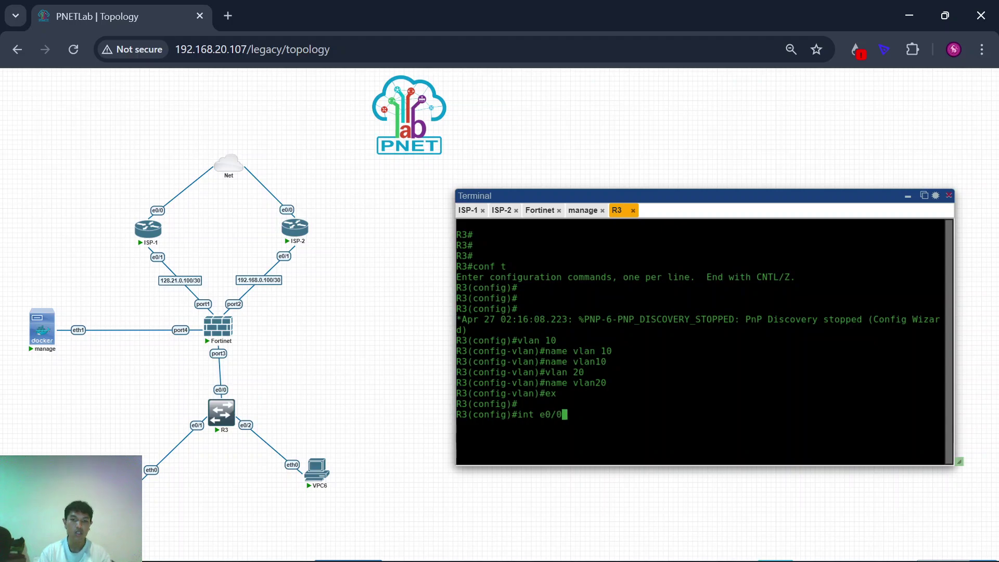
{"action": "key", "text": "Return"}
{"action": "mouse_move", "coordinate": [219, 325]}
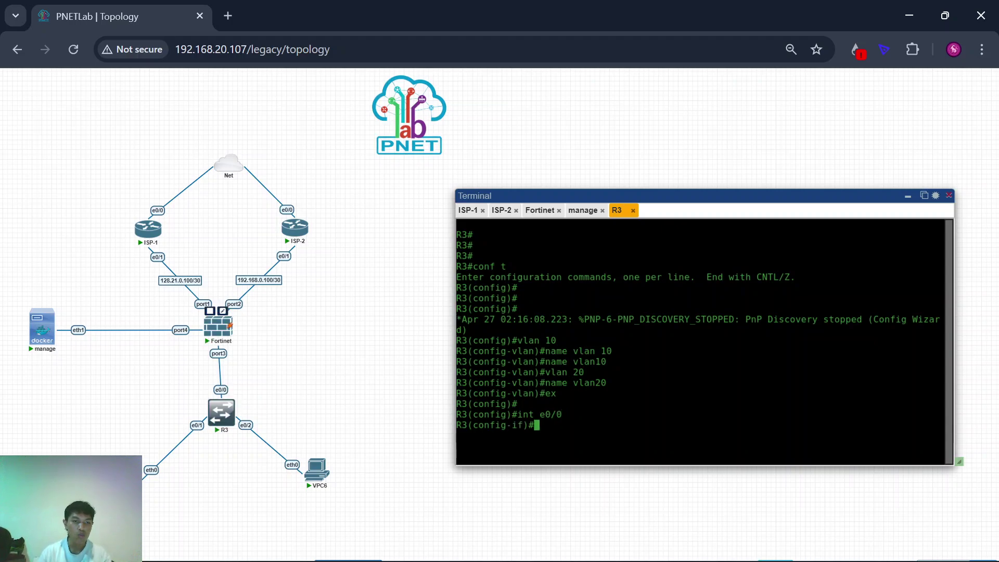
{"action": "key", "text": "Return"}
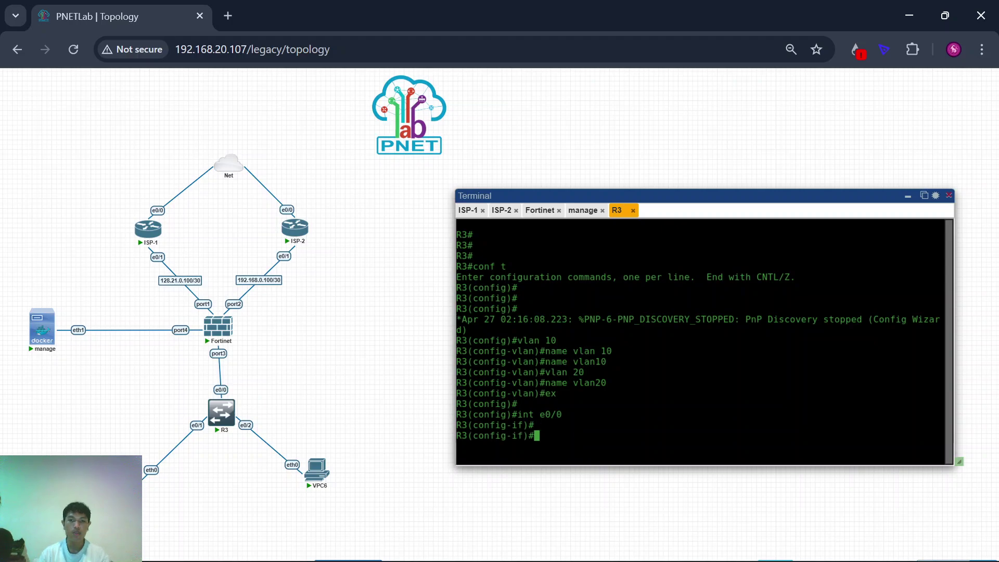
{"action": "type", "text": "sw tr"}
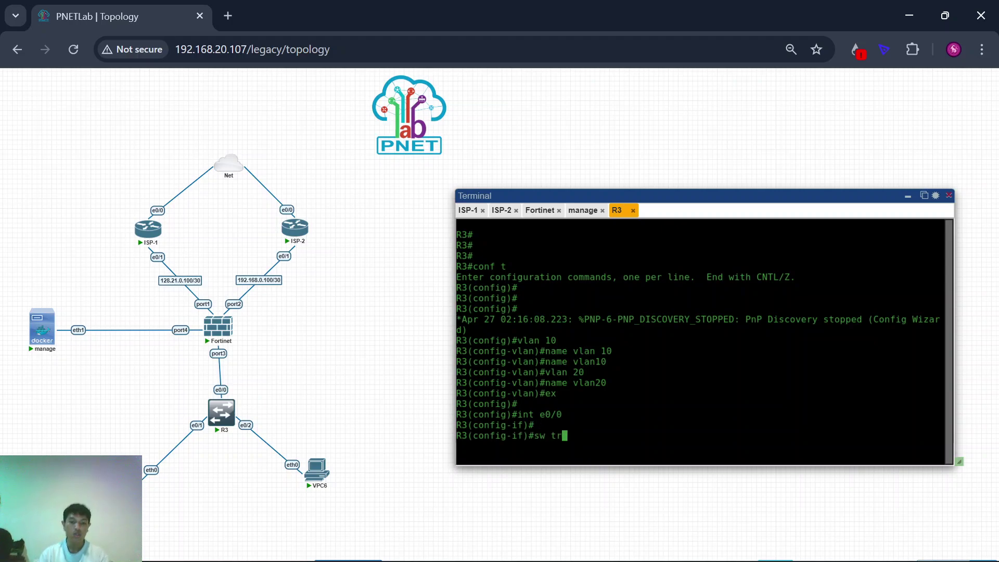
{"action": "type", "text": " enca"}
{"action": "key", "text": "Tab"}
{"action": "type", "text": "do"}
{"action": "key", "text": "Tab"}
{"action": "key", "text": "Return"}
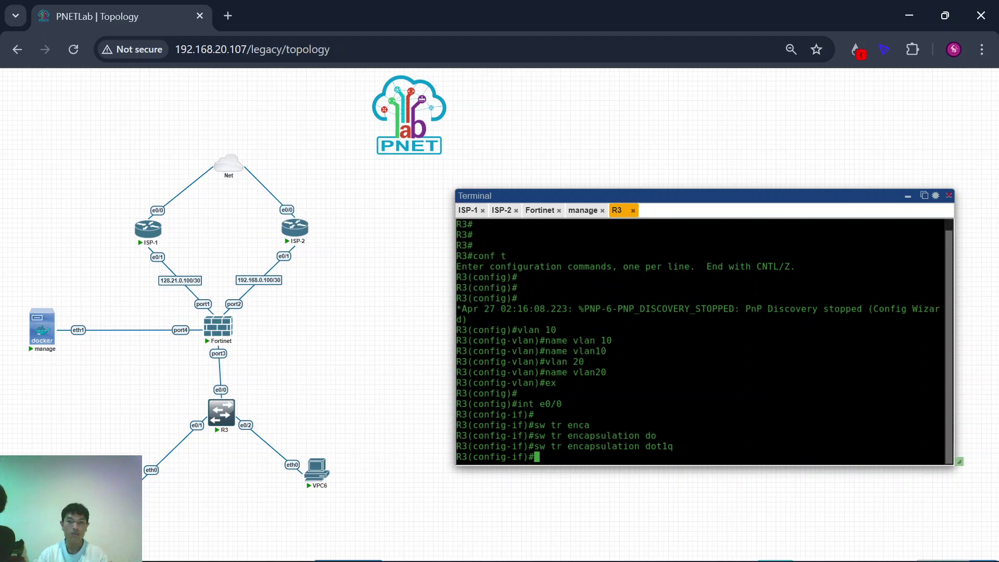
{"action": "type", "text": "sw mode tr"}
{"action": "key", "text": "Return"}
Step: Allow only VLANs 10,20 on the e0/0 trunk
{"action": "type", "text": "s"}
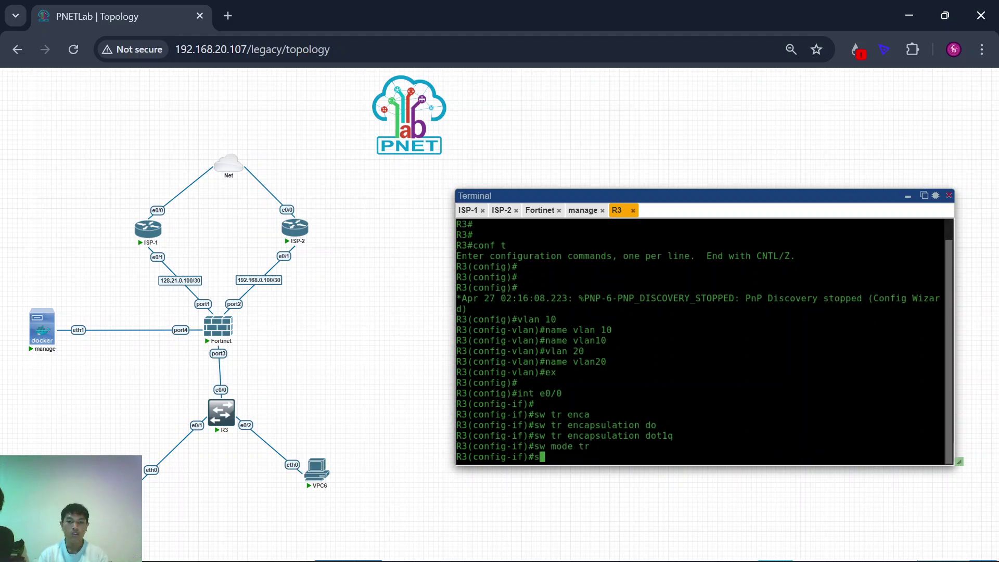
{"action": "type", "text": "w tr al"}
{"action": "key", "text": "Tab"}
{"action": "type", "text": "vlan "}
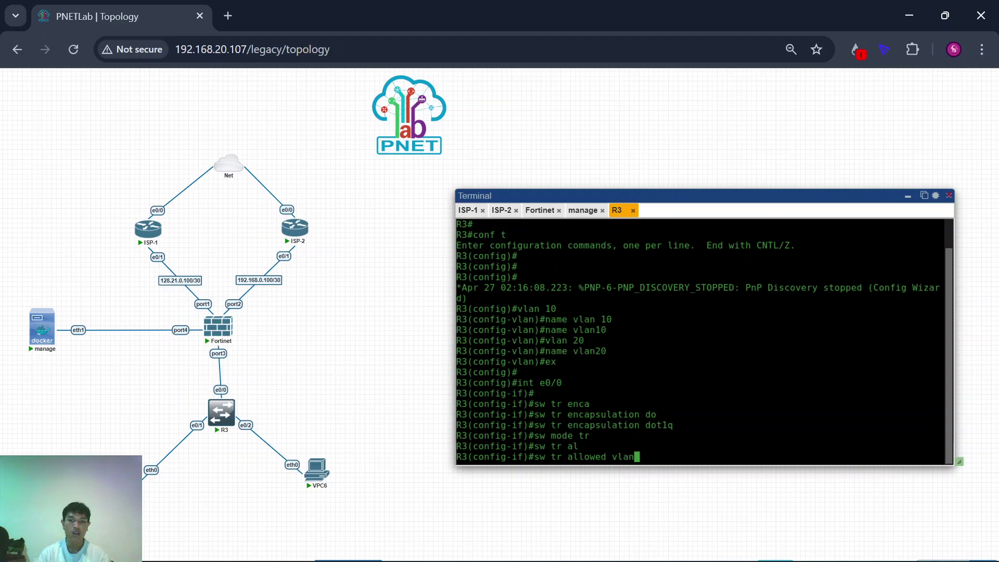
{"action": "type", "text": "10,20"}
{"action": "key", "text": "Return"}
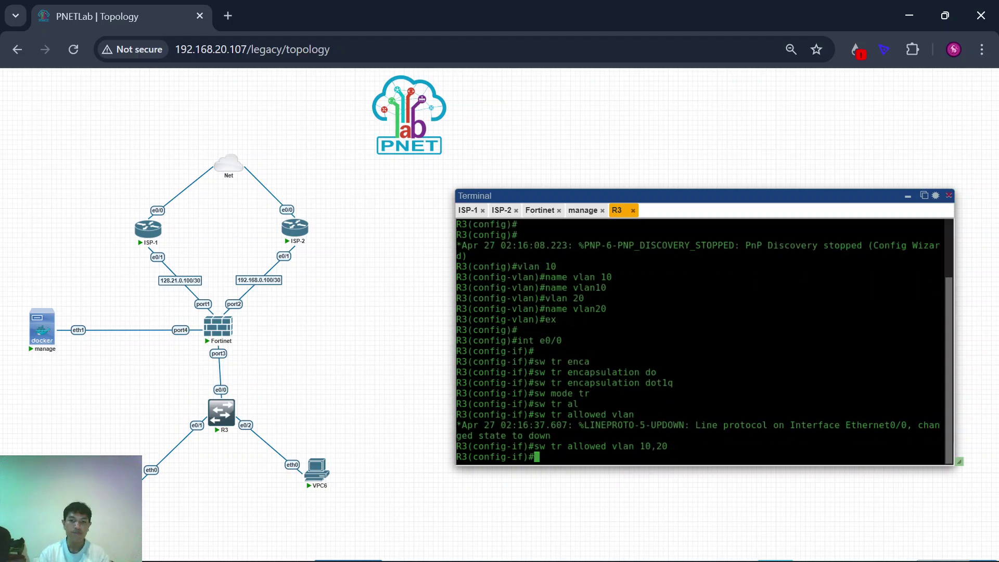
{"action": "type", "text": "ex"}
{"action": "key", "text": "Return"}
Step: Configure e0/1 as an access port in VLAN 10
{"action": "type", "text": "int e"}
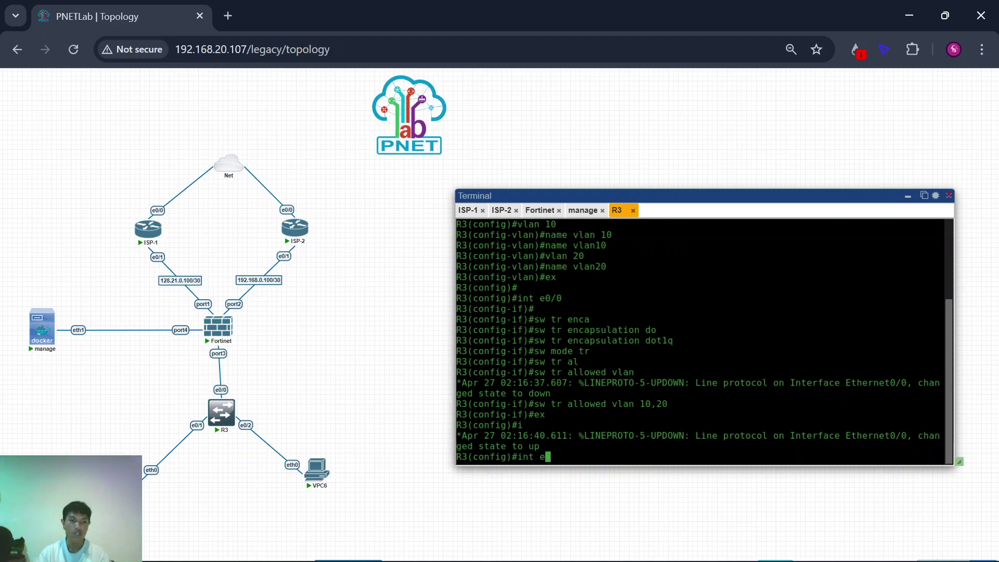
{"action": "type", "text": "0/1"}
{"action": "key", "text": "Return"}
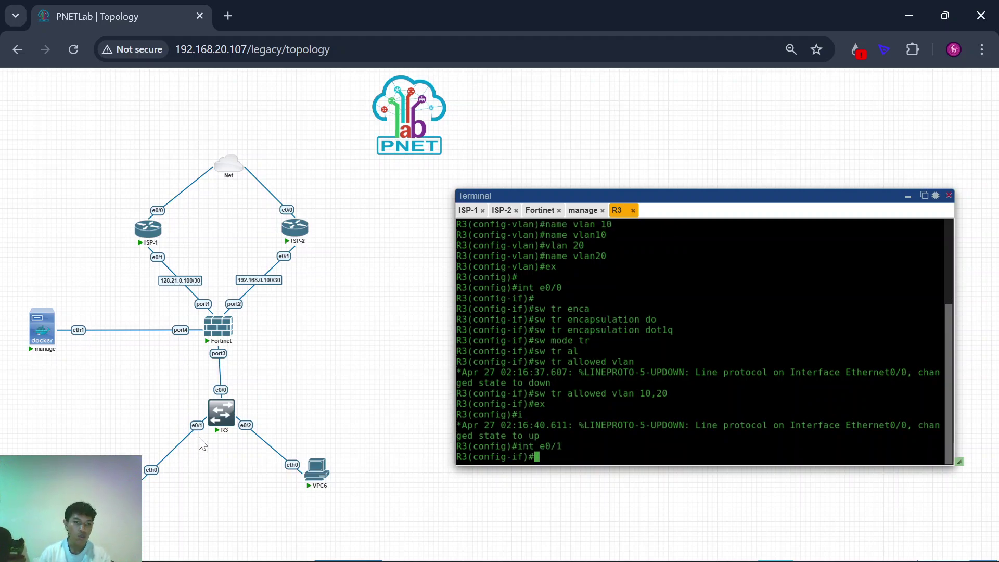
{"action": "key", "text": "Return"}
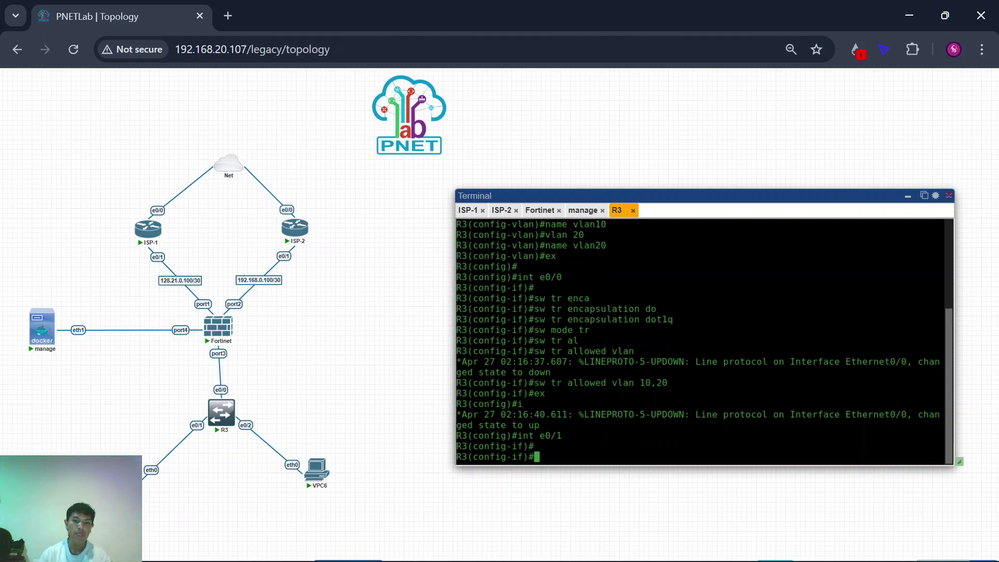
{"action": "type", "text": "sw mode ac"}
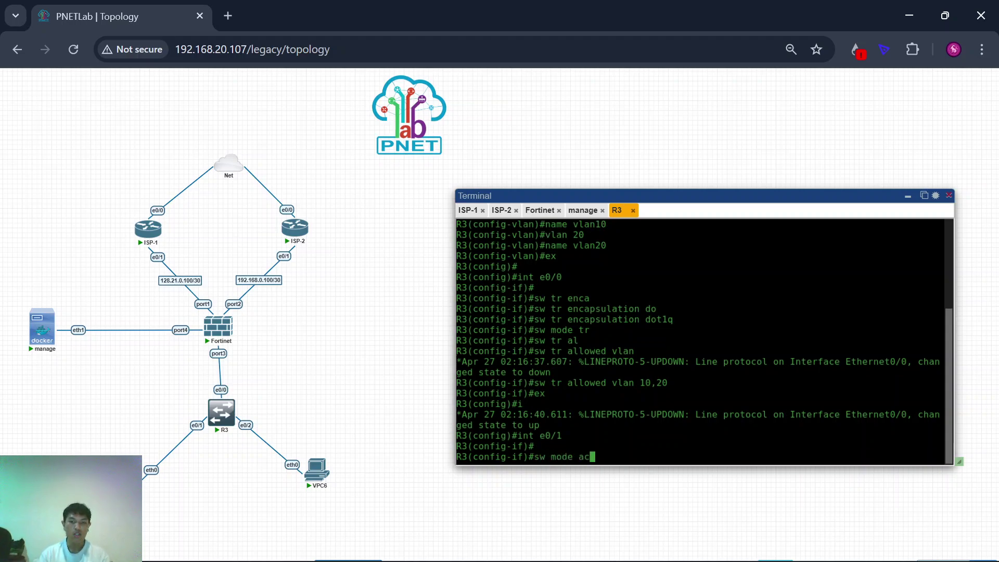
{"action": "key", "text": "Return"}
{"action": "type", "text": "sw ac vlan 10"}
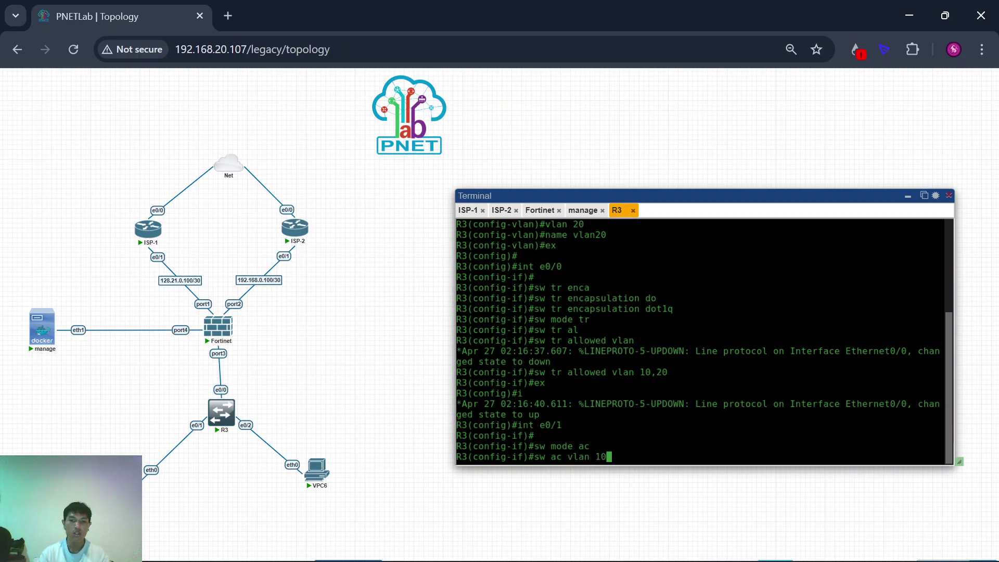
{"action": "key", "text": "Return"}
{"action": "type", "text": "ex"}
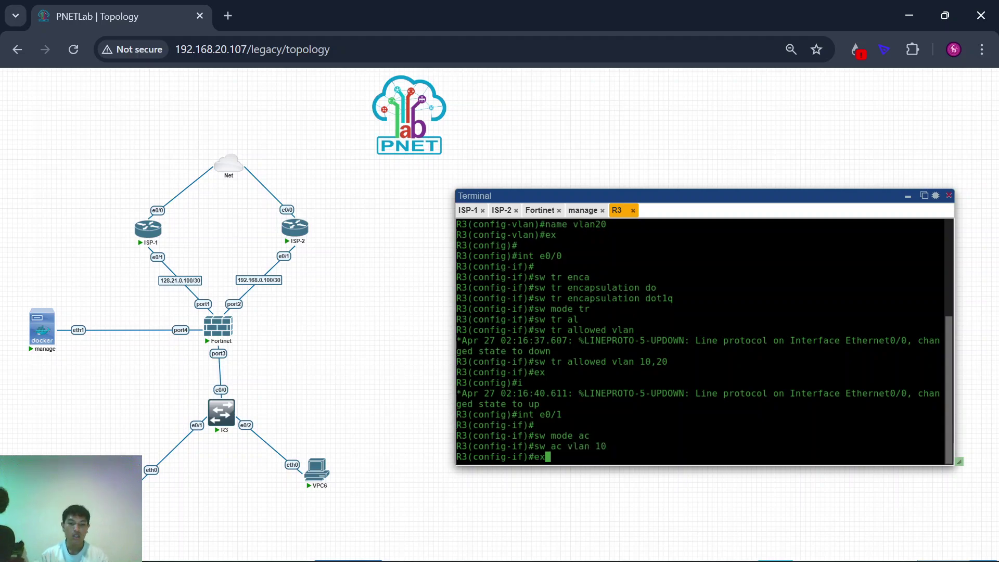
{"action": "key", "text": "Return"}
Step: Configure e0/2 as an access port in VLAN 20
{"action": "type", "text": "int e0/2"}
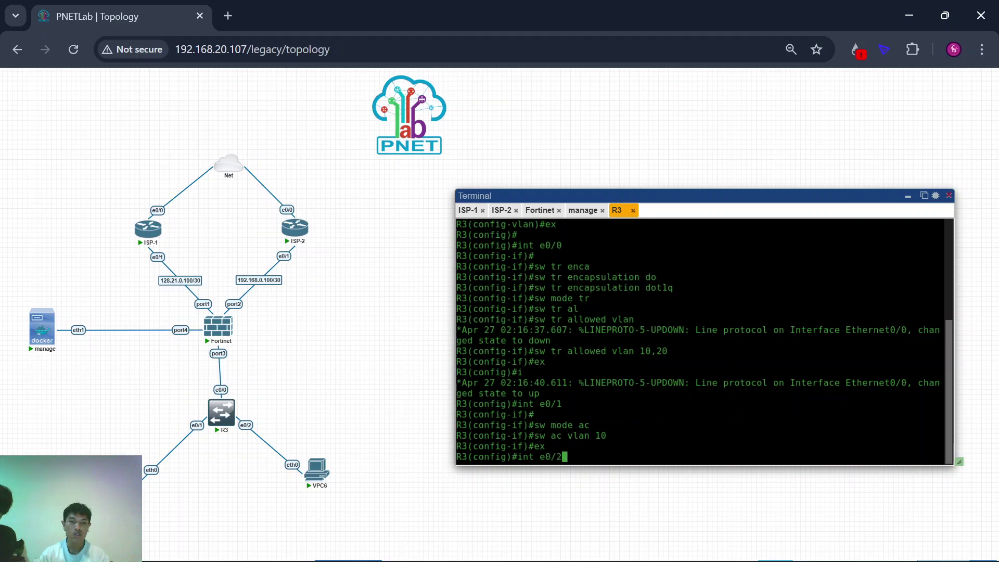
{"action": "key", "text": "Return"}
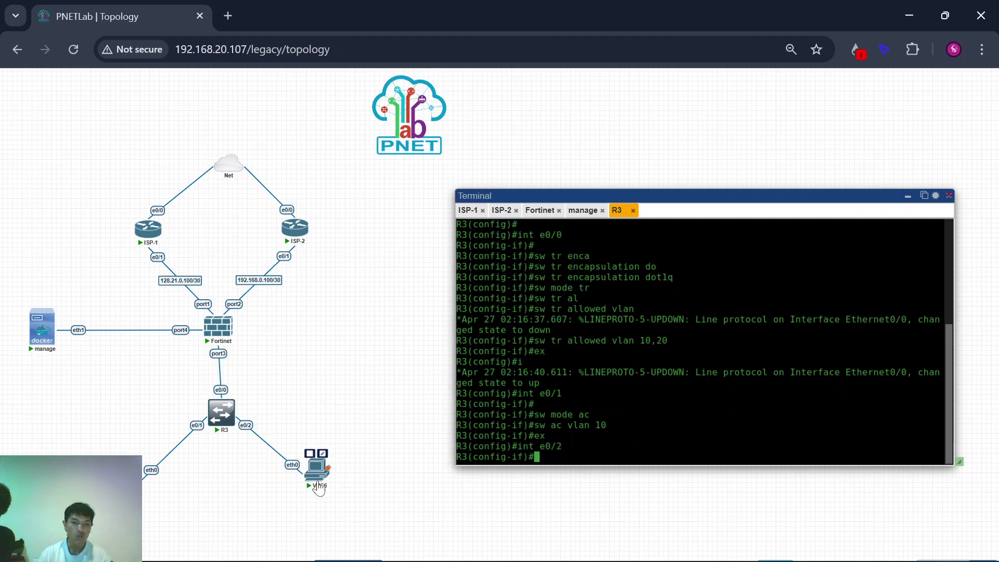
{"action": "type", "text": "sw mode ac"}
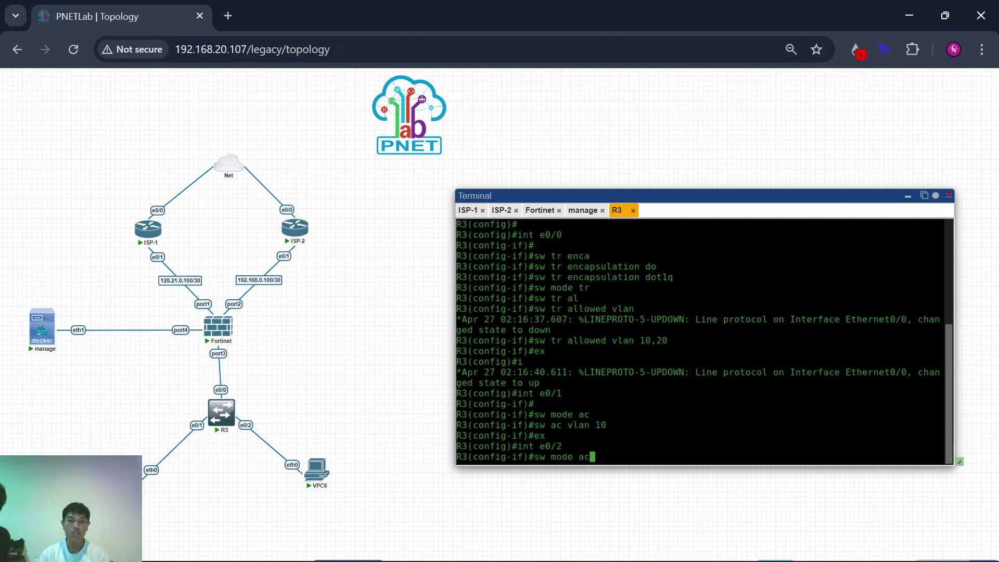
{"action": "key", "text": "Return"}
{"action": "type", "text": "sw ac vlan 20"}
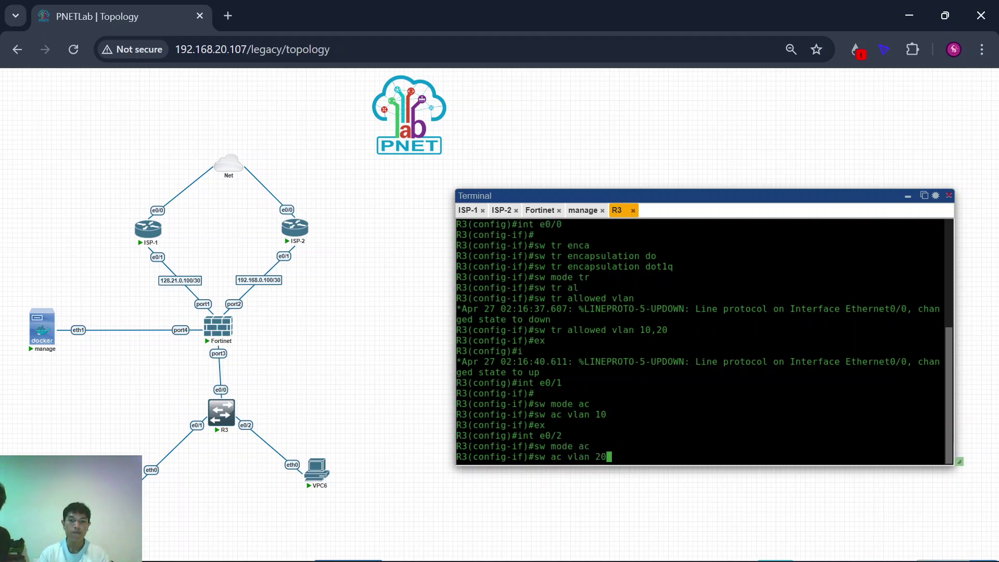
{"action": "key", "text": "Return"}
{"action": "type", "text": "ex"}
{"action": "key", "text": "Return"}
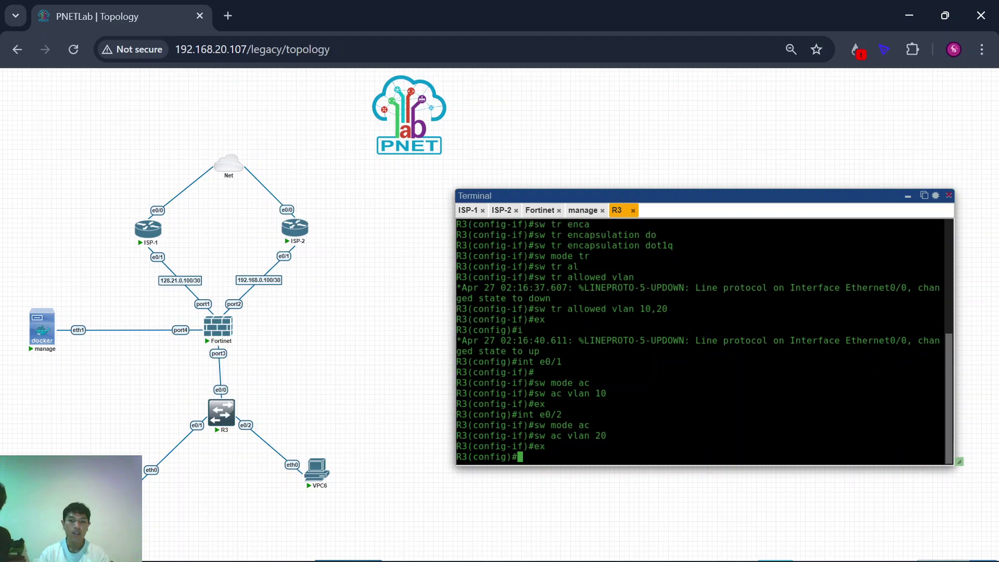
{"action": "key", "text": "Return"}
Step: Run 'do sh vlan br' to confirm vlan10 on Et0/1 and vlan20 on Et0/2
{"action": "type", "text": "do sh vlan br"}
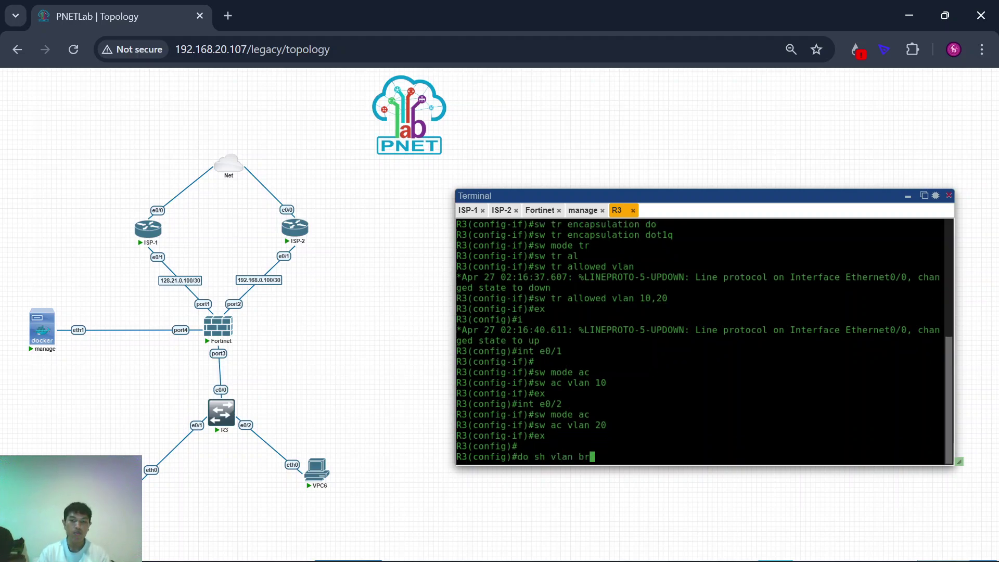
{"action": "key", "text": "Return"}
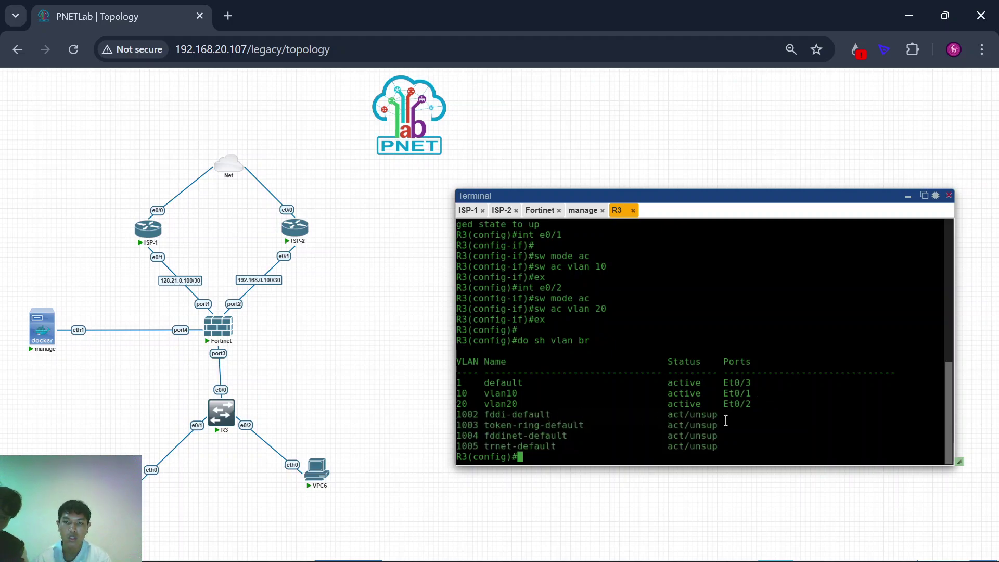
{"action": "key", "text": "Return"}
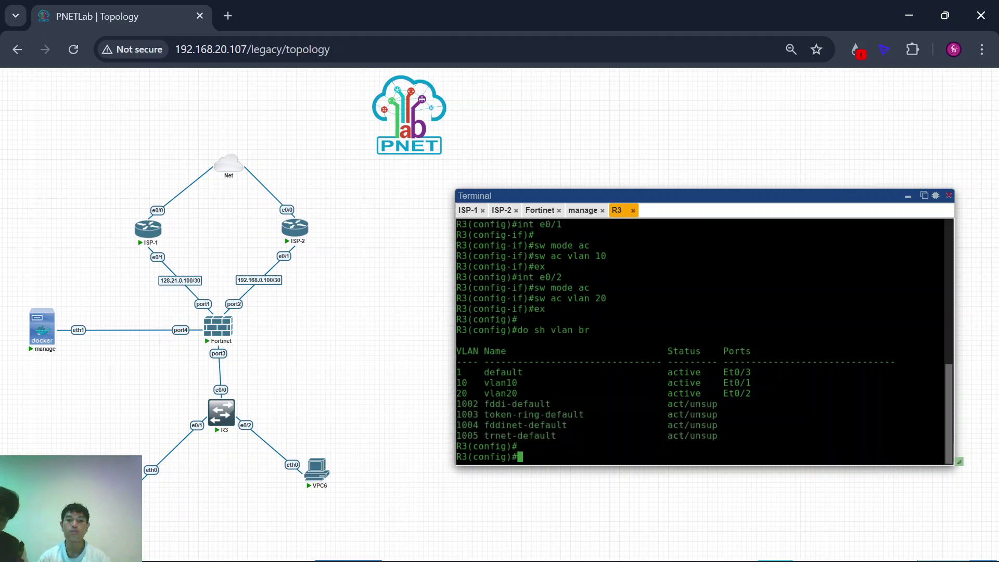
Step: Run 'do sh int tr' and check Et0/0 trunks 802.1q with VLANs 10,20 allowed
{"action": "type", "text": "do sh int tr"}
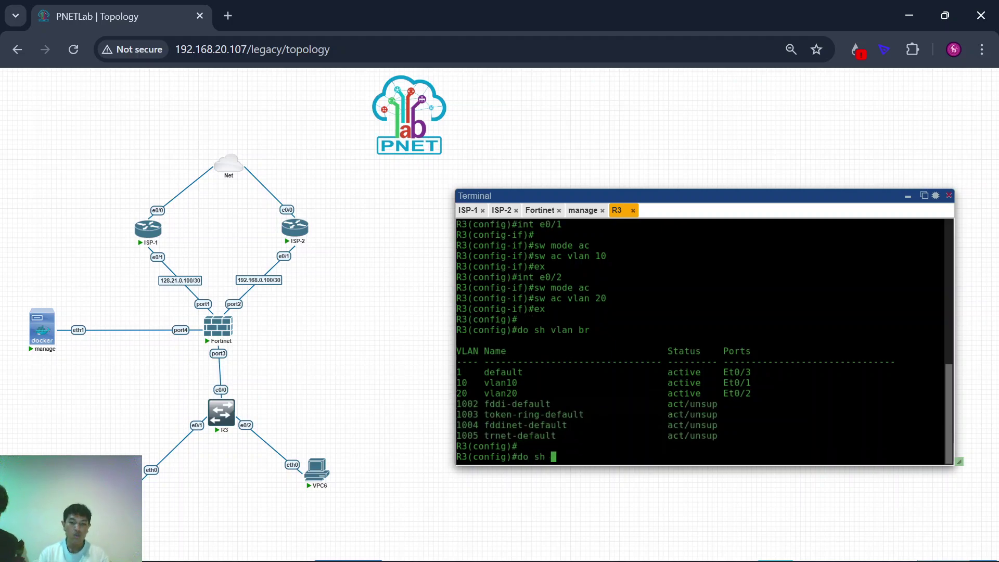
{"action": "key", "text": "Return"}
{"action": "key", "text": "Return"}
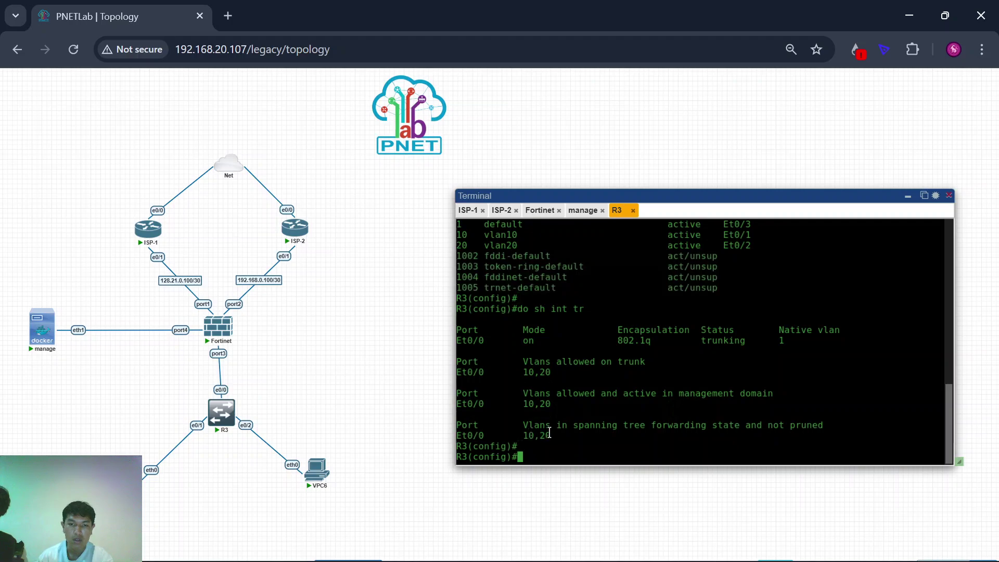
{"action": "left_click_drag", "start_coordinate": [529, 435], "coordinate": [554, 437]}
{"action": "left_click", "coordinate": [556, 437]}
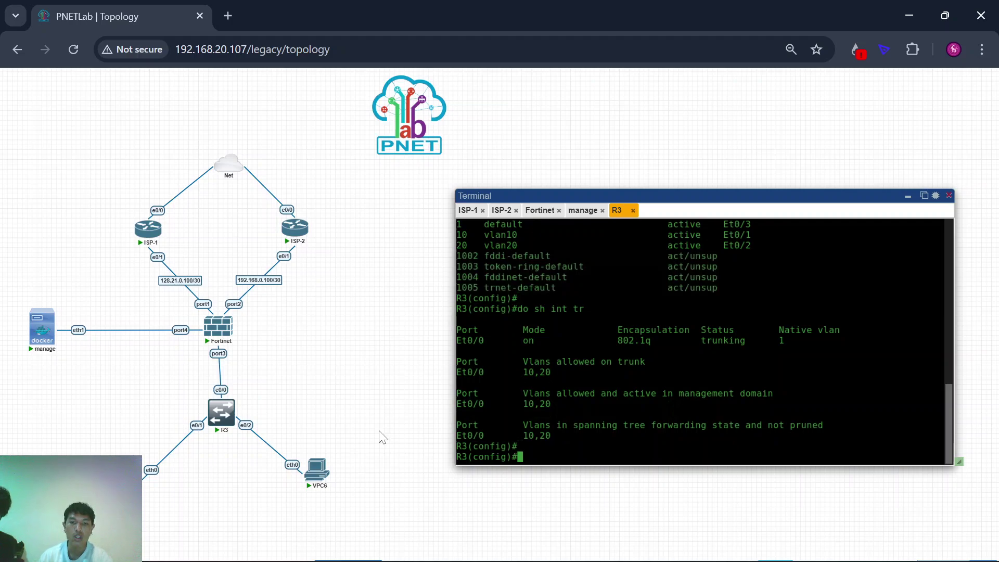
{"action": "key", "text": "Return"}
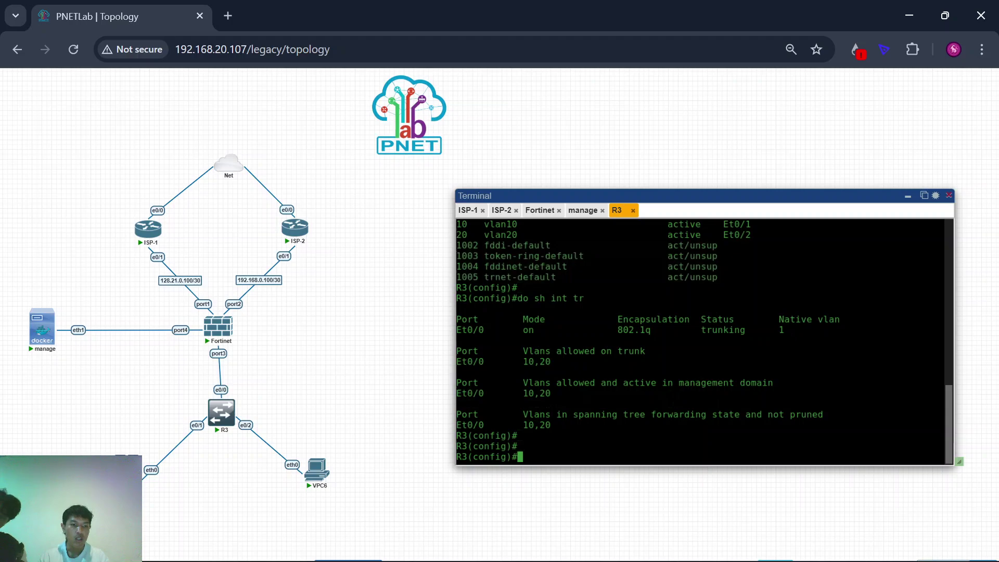
Step: Open the VPC4 console and run 'ip dhcp' to request an address
{"action": "left_click", "coordinate": [128, 467]}
{"action": "key", "text": "Return"}
{"action": "key", "text": "Return"}
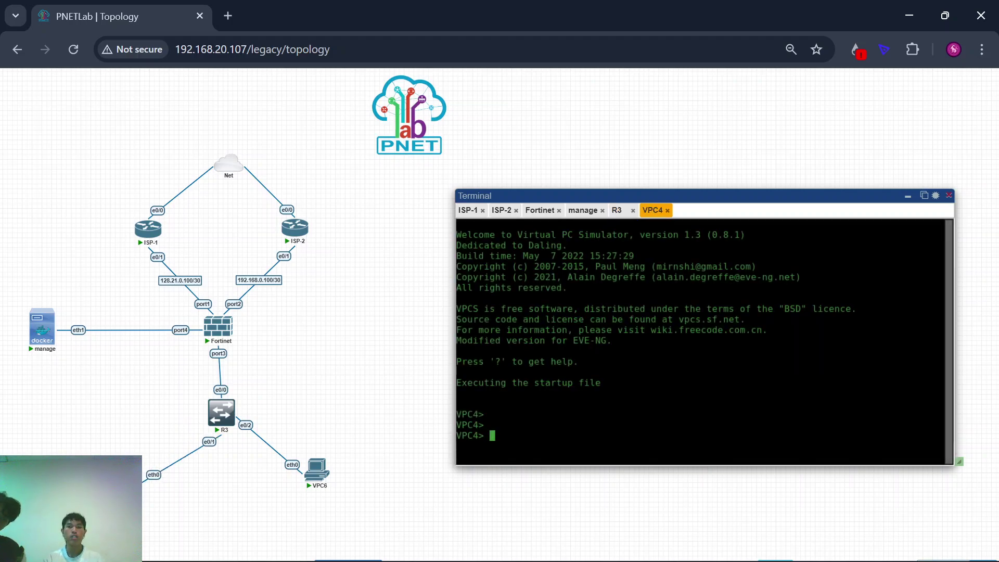
{"action": "type", "text": "ip dhcp"}
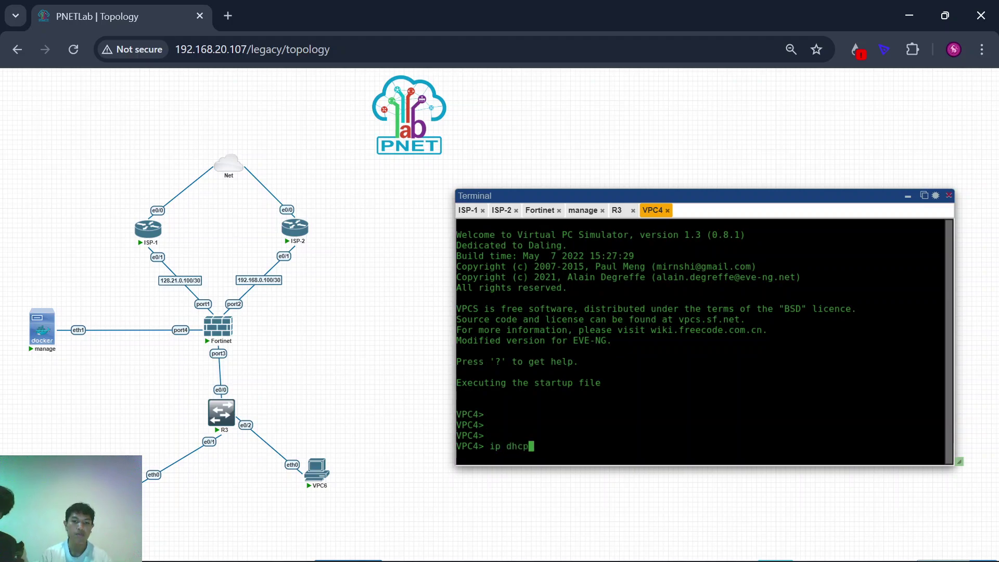
{"action": "key", "text": "Return"}
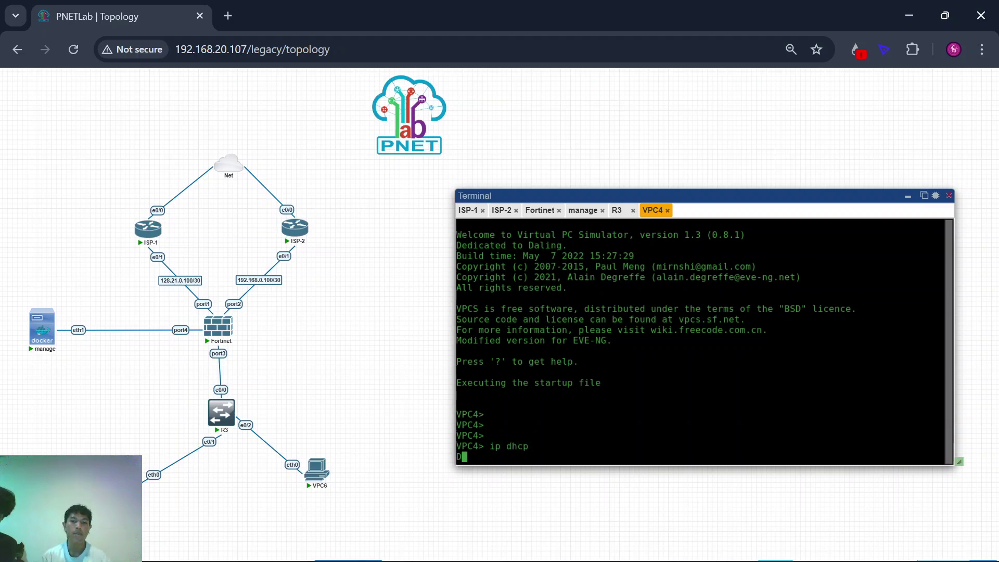
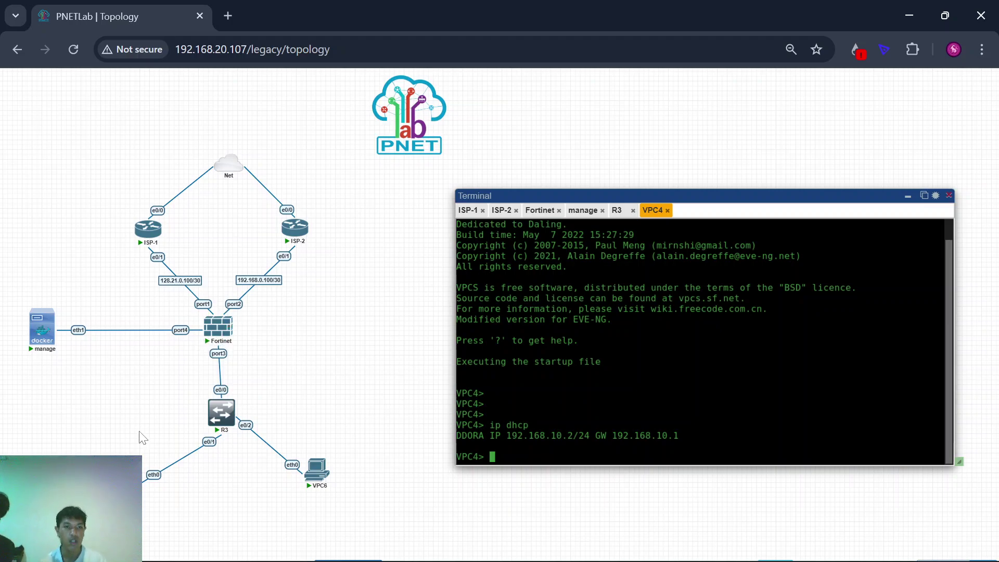
Step: Save VPC4's configuration and confirm its address is 192.168.10.2/24 with gateway 192.168.10.1
{"action": "mouse_move", "coordinate": [222, 338]}
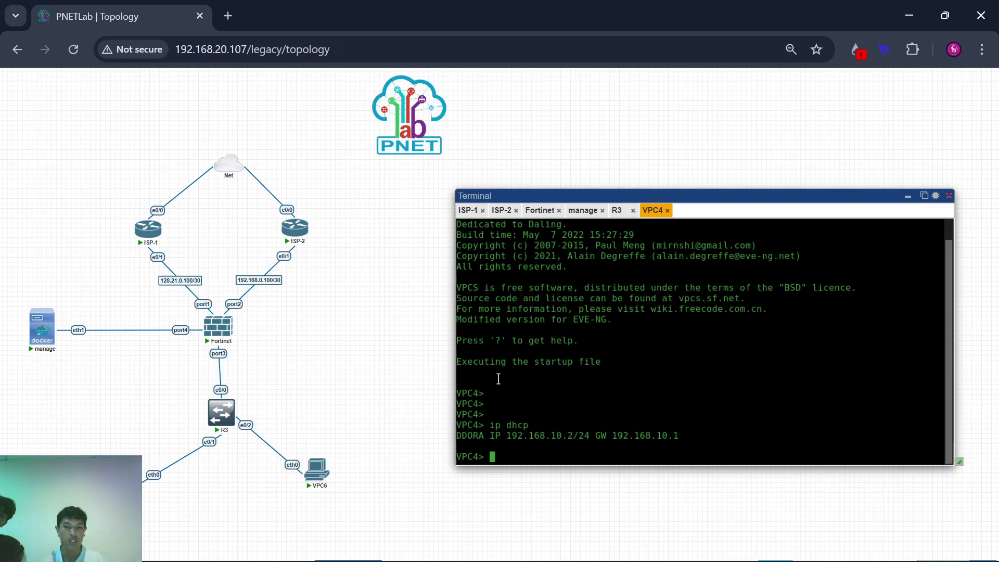
{"action": "key", "text": "Return"}
{"action": "type", "text": "save"}
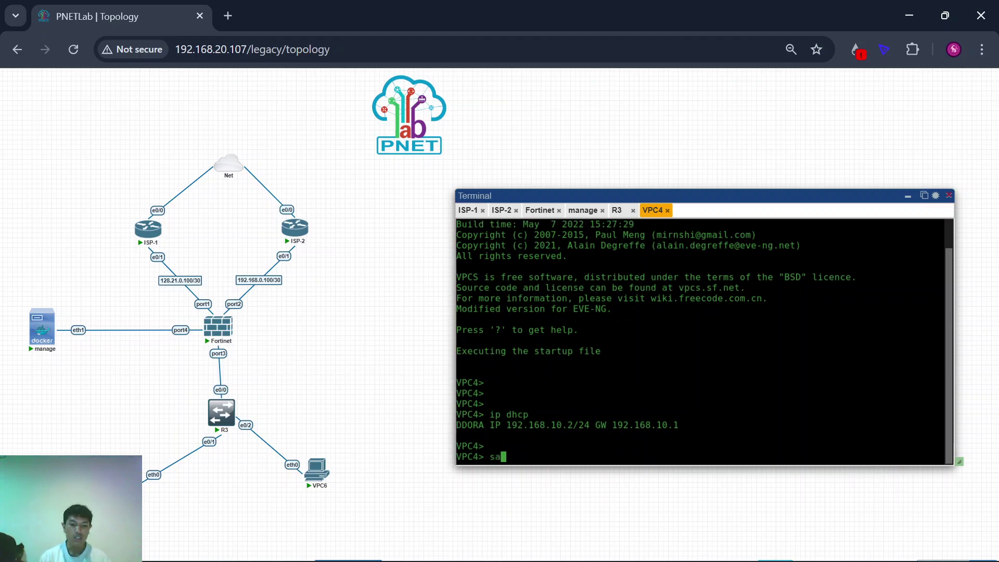
{"action": "key", "text": "Return"}
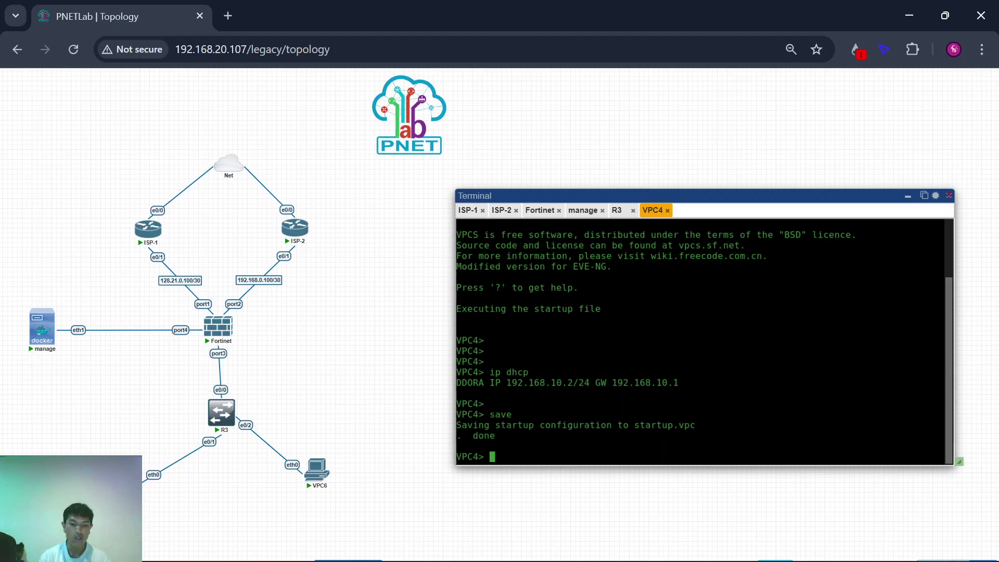
{"action": "type", "text": "sh ip"}
{"action": "key", "text": "Return"}
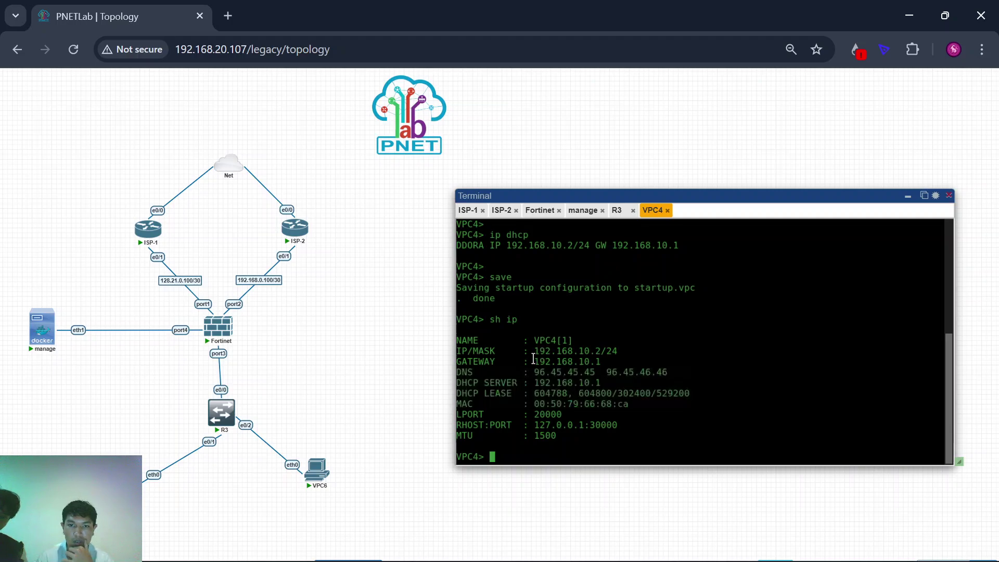
{"action": "left_click_drag", "start_coordinate": [531, 361], "coordinate": [611, 362]}
{"action": "left_click_drag", "start_coordinate": [542, 351], "coordinate": [626, 350]}
{"action": "left_click", "coordinate": [626, 350]}
Step: Ping 8.8.8.8 from VPC4 and stop it after five replies
{"action": "key", "text": "Return"}
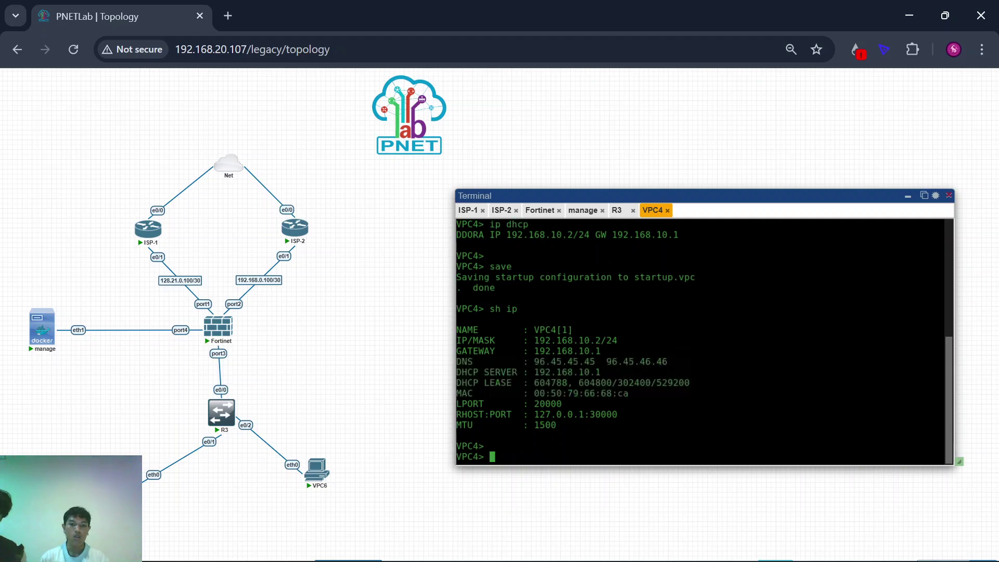
{"action": "type", "text": "ping 8.8.8.8"}
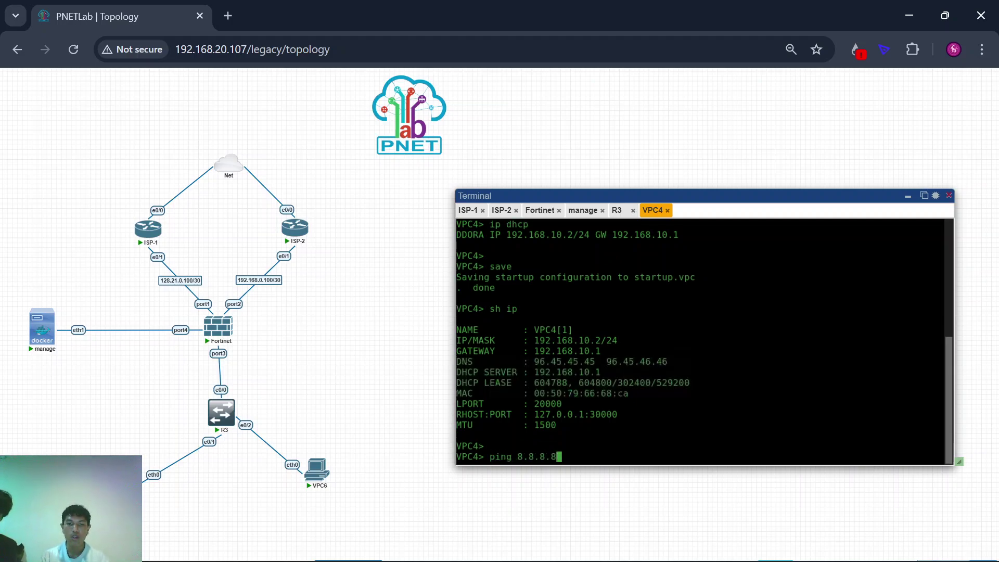
{"action": "key", "text": "Return"}
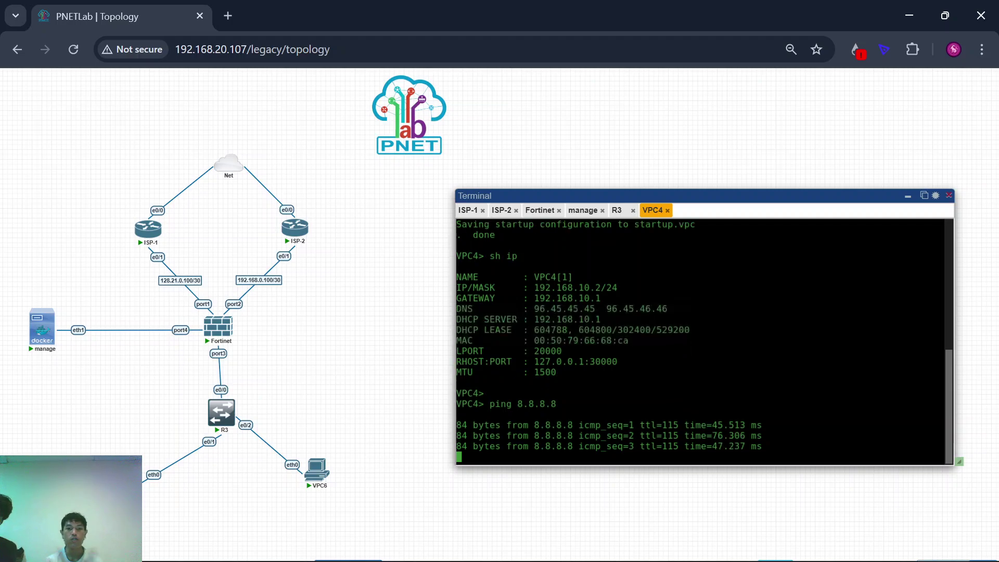
{"action": "key", "text": "ctrl+c"}
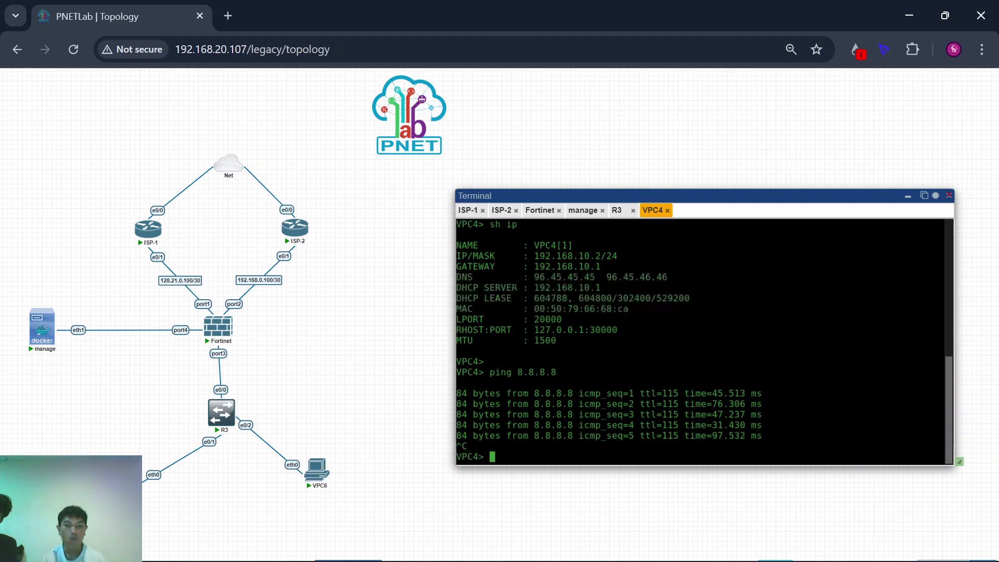
{"action": "key", "text": "Return"}
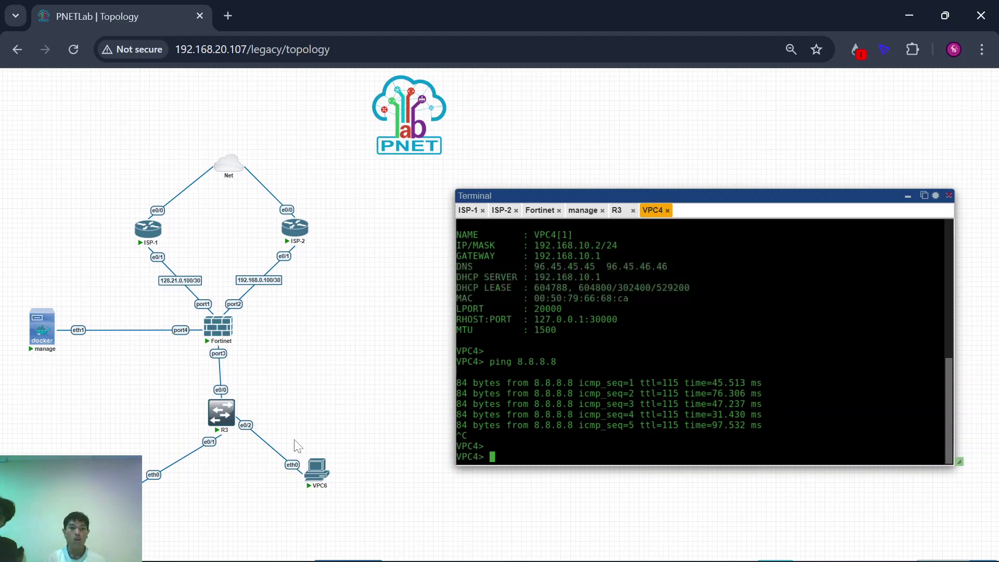
{"action": "scroll", "coordinate": [326, 413], "scroll_direction": "down", "scroll_amount": 2}
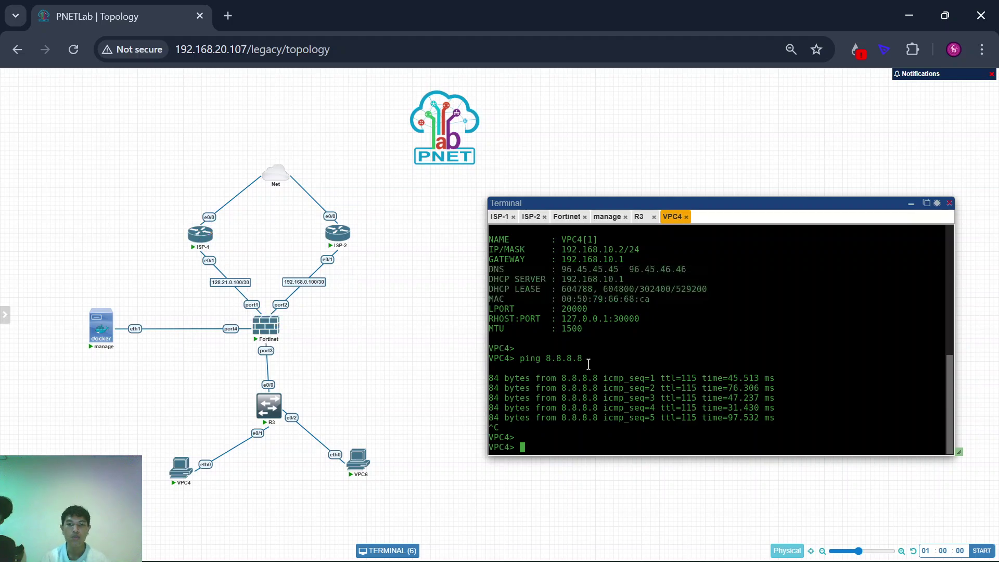
Step: Trace VPC4 to 8.8.8.8: eight hops, first 192.168.10.1, then ISP-1's 128.21.0.101
{"action": "key", "text": "Return"}
{"action": "type", "text": "trca"}
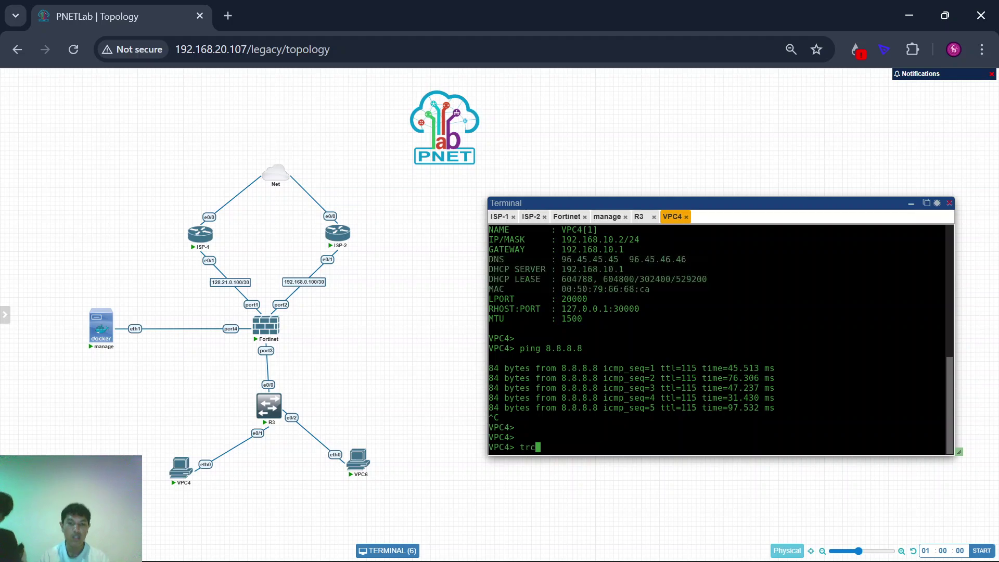
{"action": "key", "text": "BackSpace"}
{"action": "key", "text": "BackSpace"}
{"action": "type", "text": "ace "}
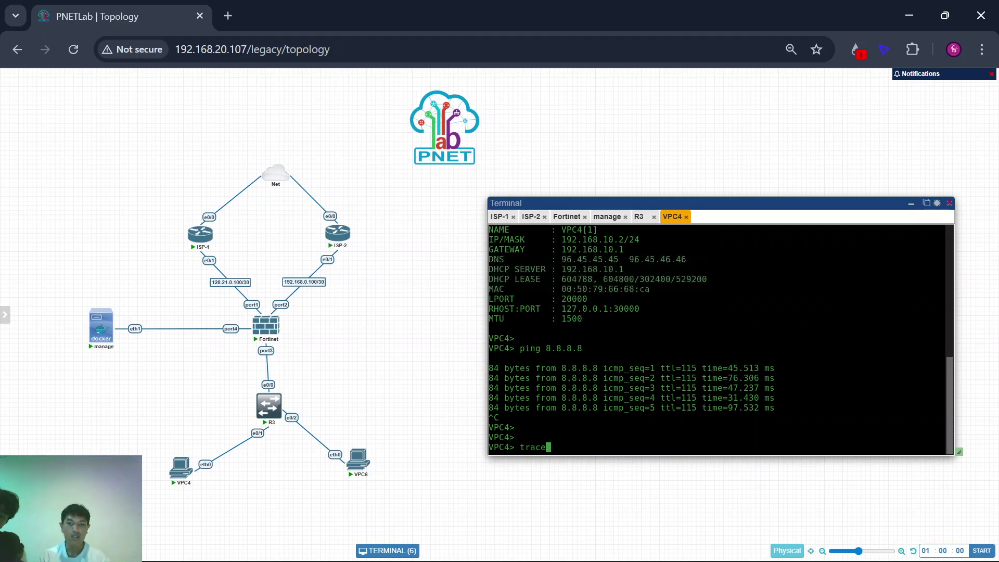
{"action": "type", "text": "8.8.8.8"}
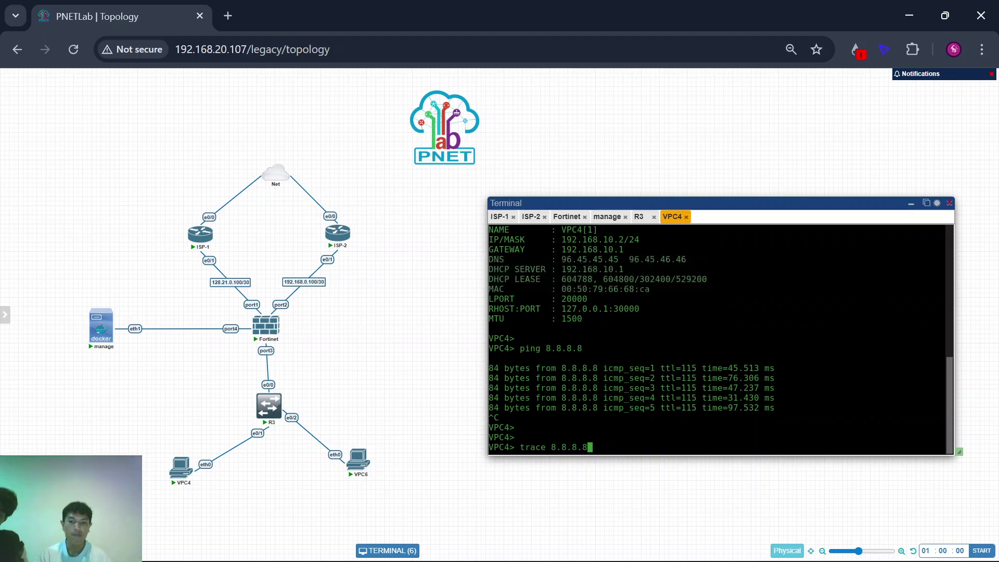
{"action": "key", "text": "Return"}
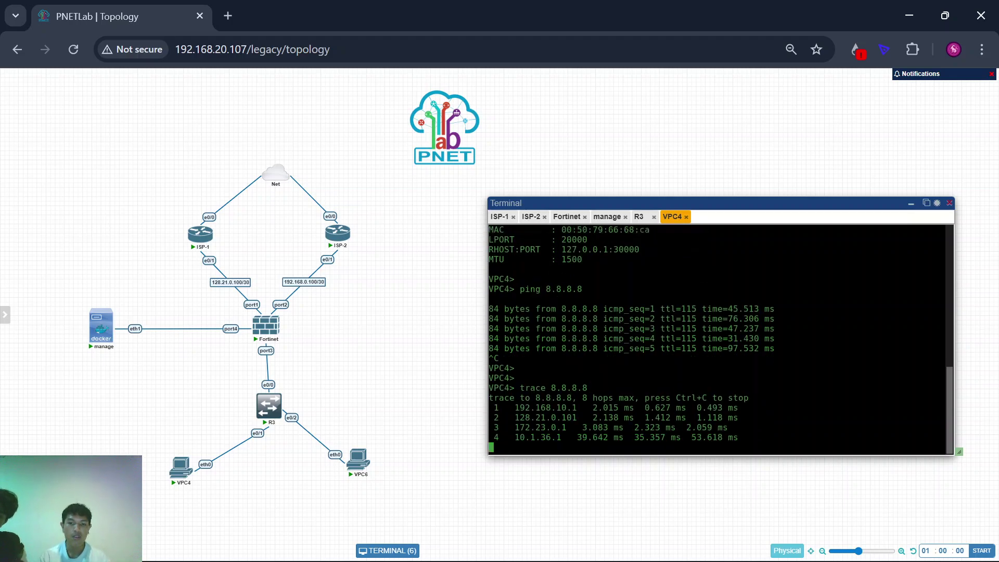
{"action": "key", "text": "ctrl+plus"}
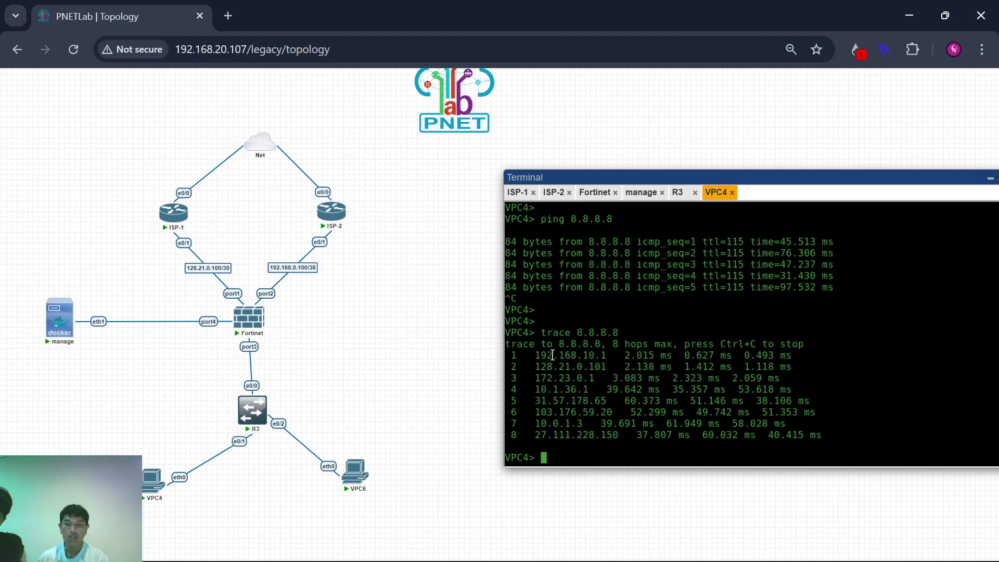
{"action": "left_click_drag", "start_coordinate": [535, 355], "coordinate": [618, 357]}
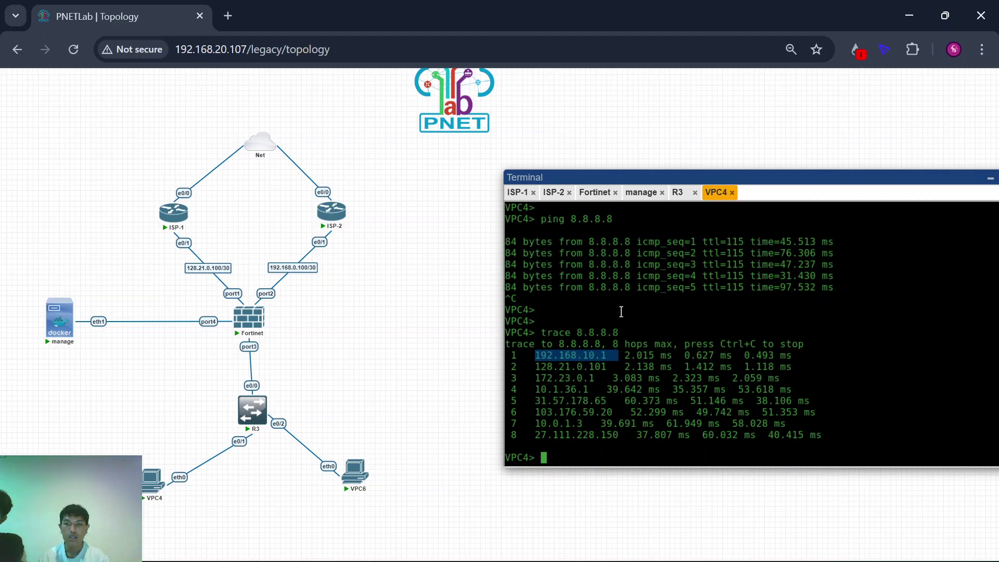
{"action": "left_click", "coordinate": [641, 193]}
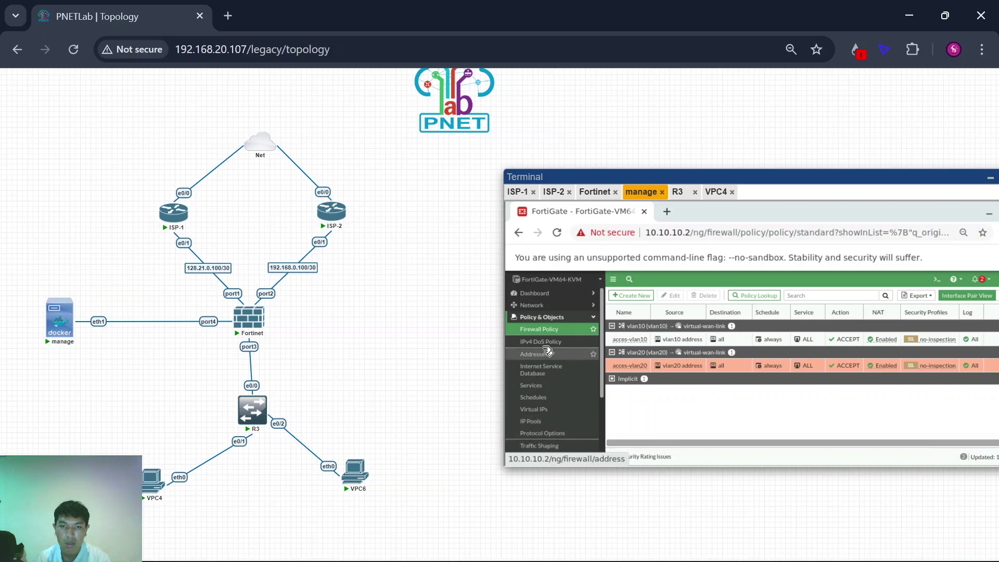
{"action": "left_click", "coordinate": [541, 306]}
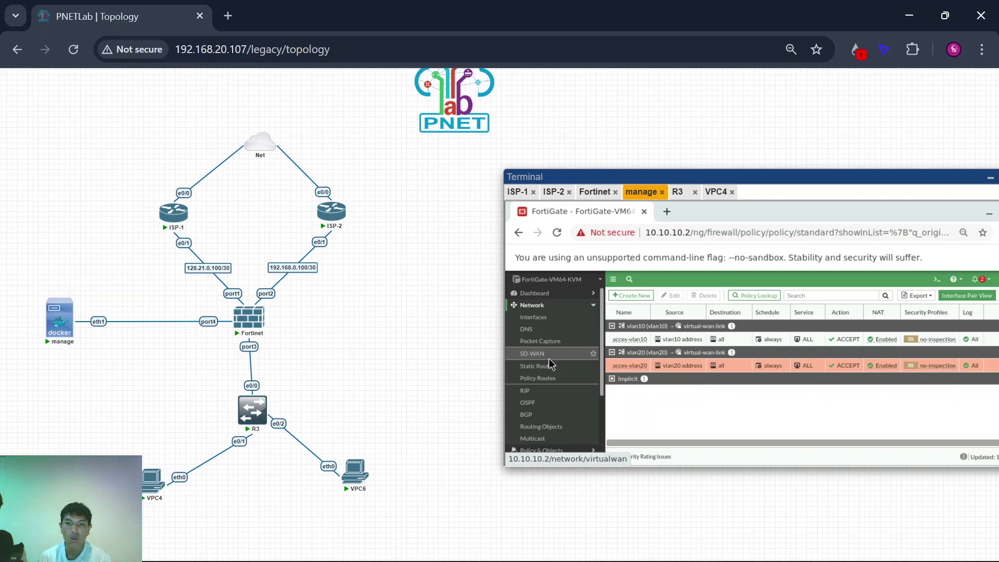
{"action": "left_click", "coordinate": [551, 356]}
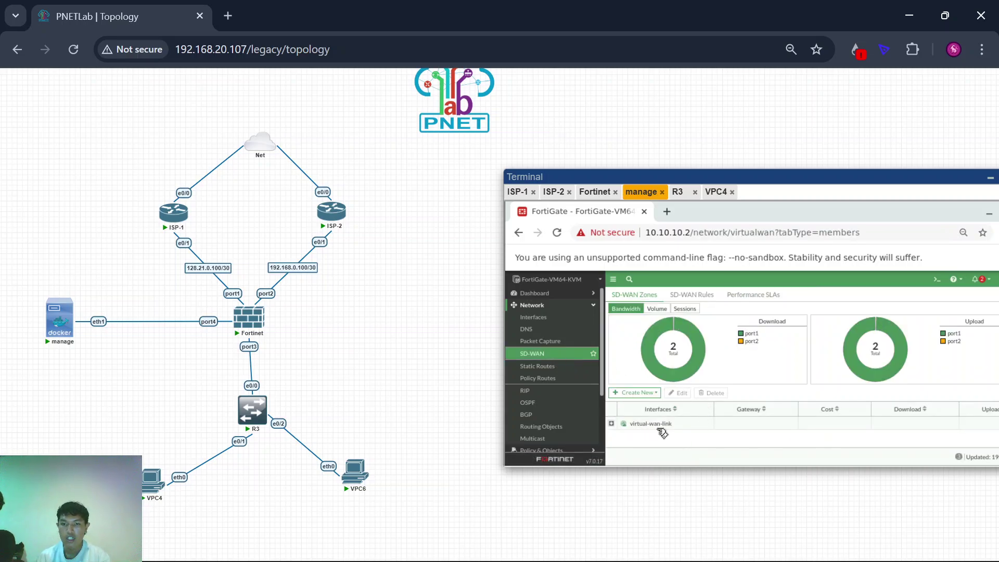
{"action": "left_click", "coordinate": [715, 192]}
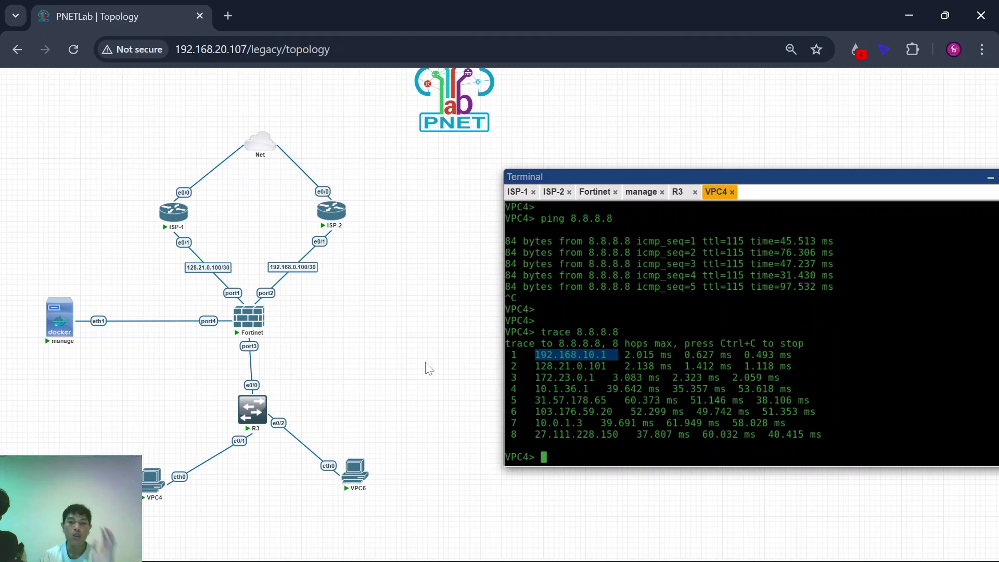
{"action": "left_click_drag", "start_coordinate": [530, 366], "coordinate": [612, 355]}
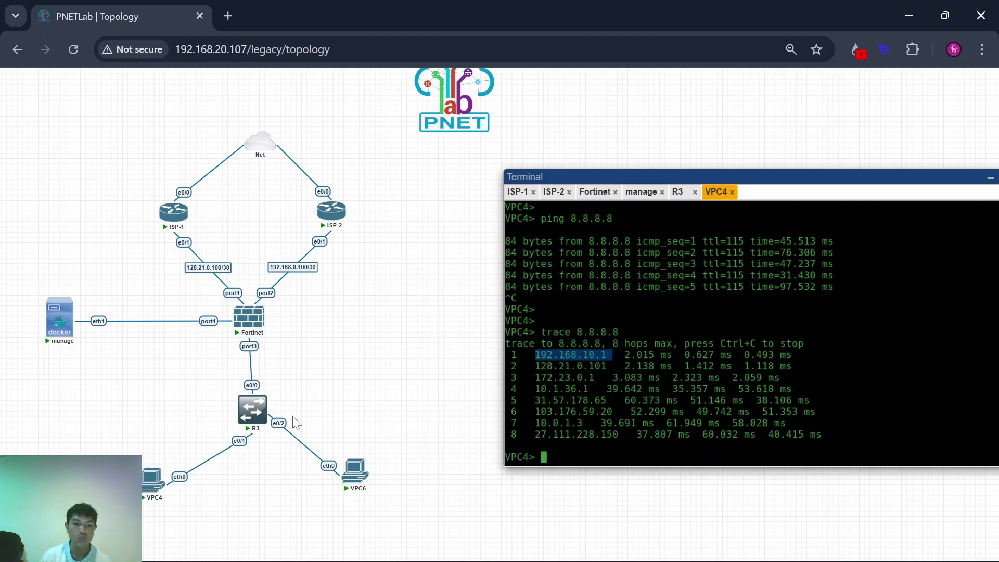
{"action": "mouse_move", "coordinate": [144, 485]}
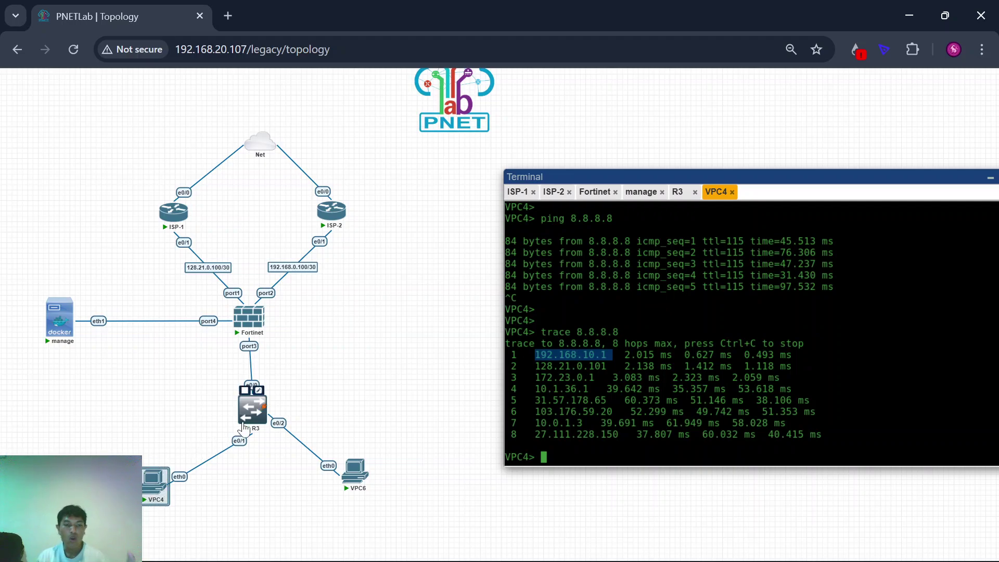
{"action": "mouse_move", "coordinate": [251, 323]}
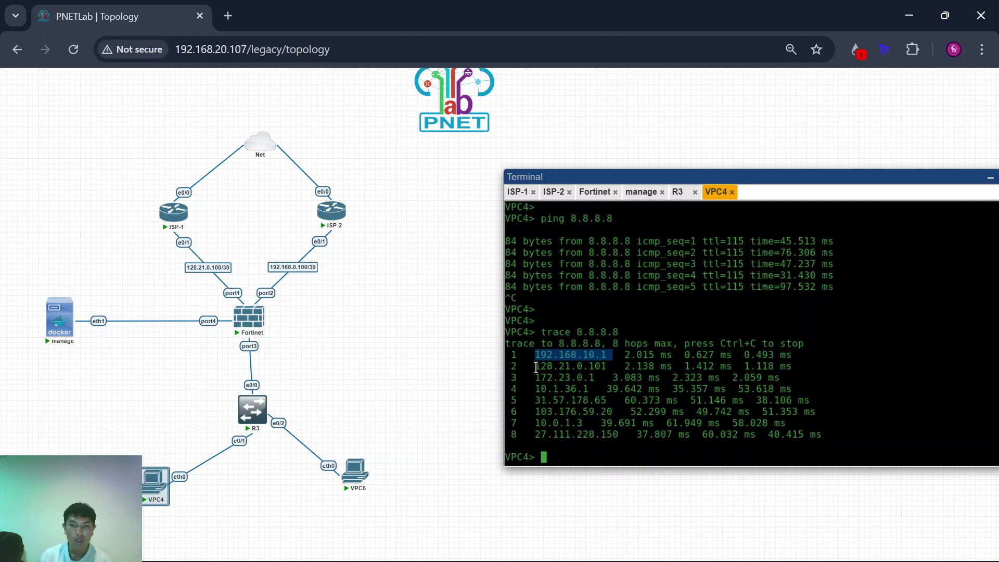
{"action": "left_click_drag", "start_coordinate": [536, 367], "coordinate": [618, 367]}
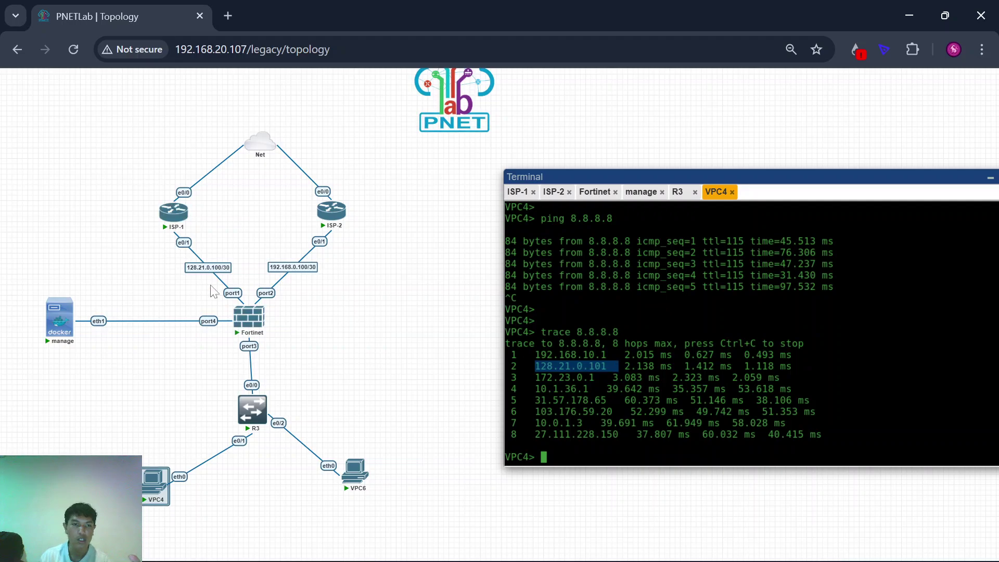
{"action": "mouse_move", "coordinate": [166, 232]}
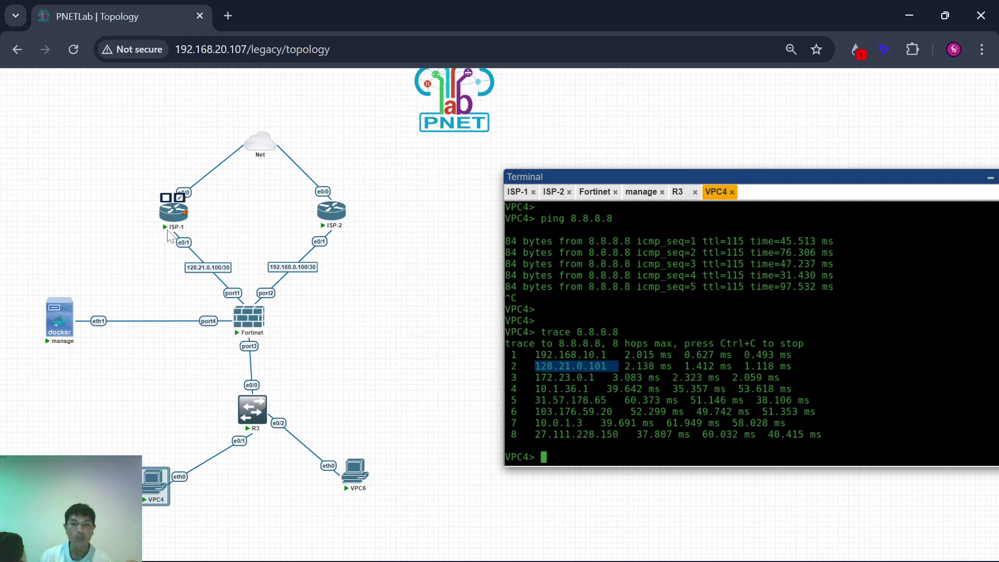
{"action": "left_click", "coordinate": [570, 402]}
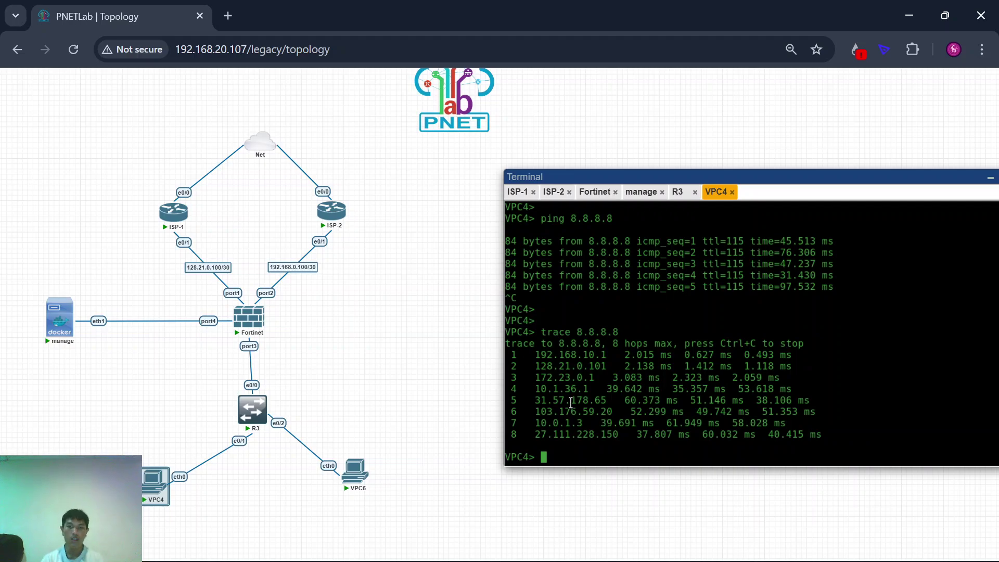
{"action": "key", "text": "Return"}
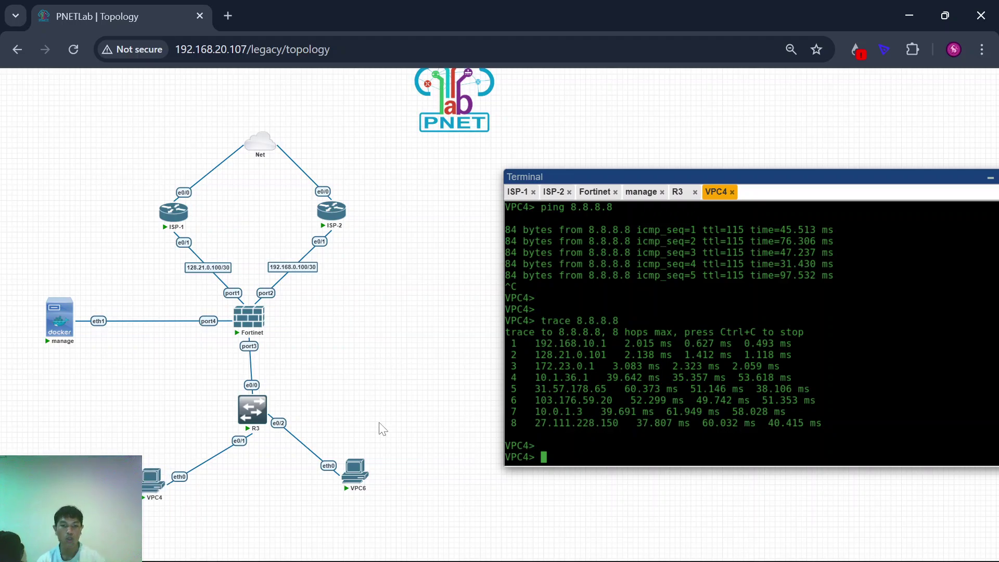
Step: Request a DHCP address on VPC6 and confirm it leases 192.168.20.2
{"action": "left_click", "coordinate": [359, 485]}
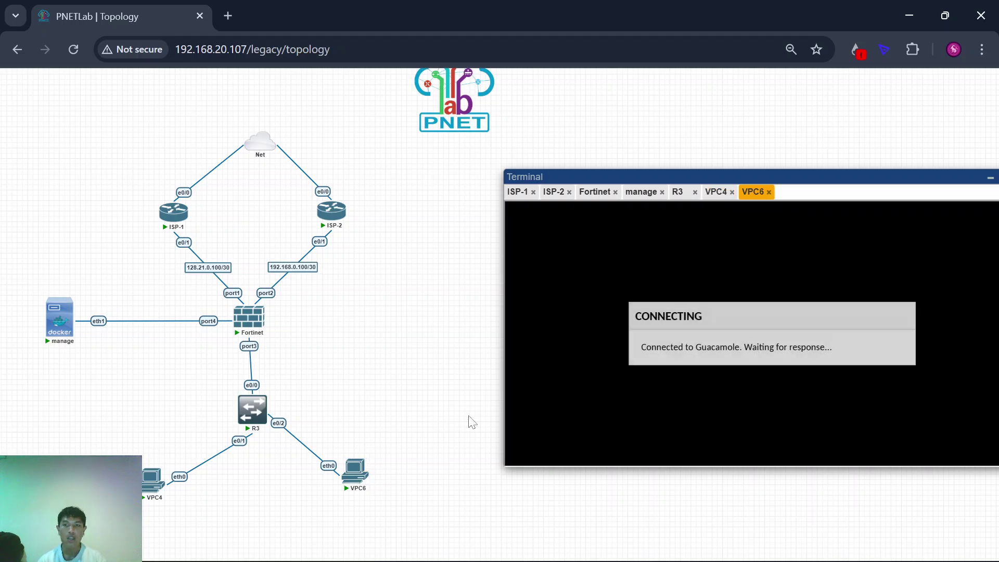
{"action": "key", "text": "Return"}
{"action": "key", "text": "Return"}
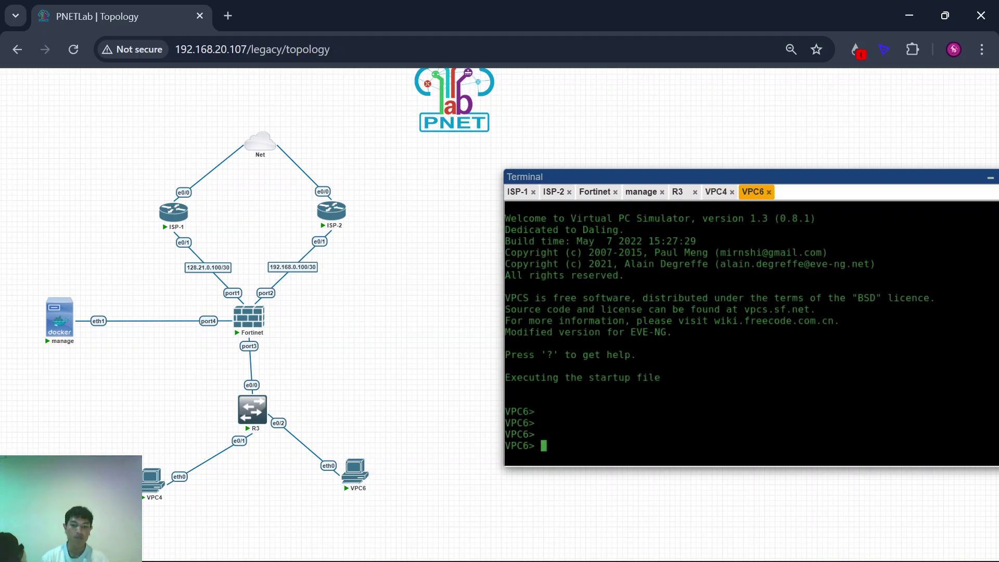
{"action": "type", "text": "ip dhcp"}
{"action": "key", "text": "Return"}
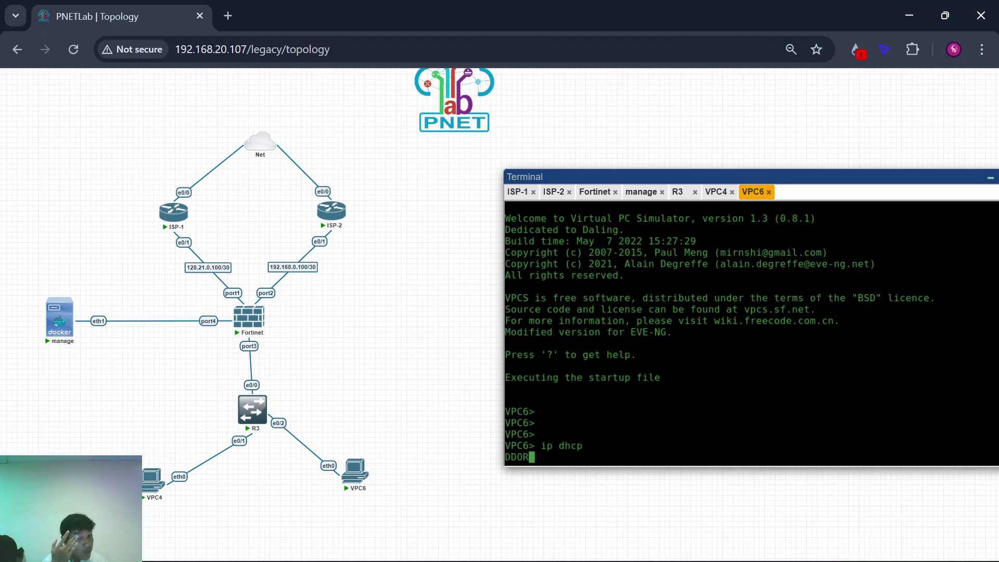
{"action": "key", "text": "ctrl+minus"}
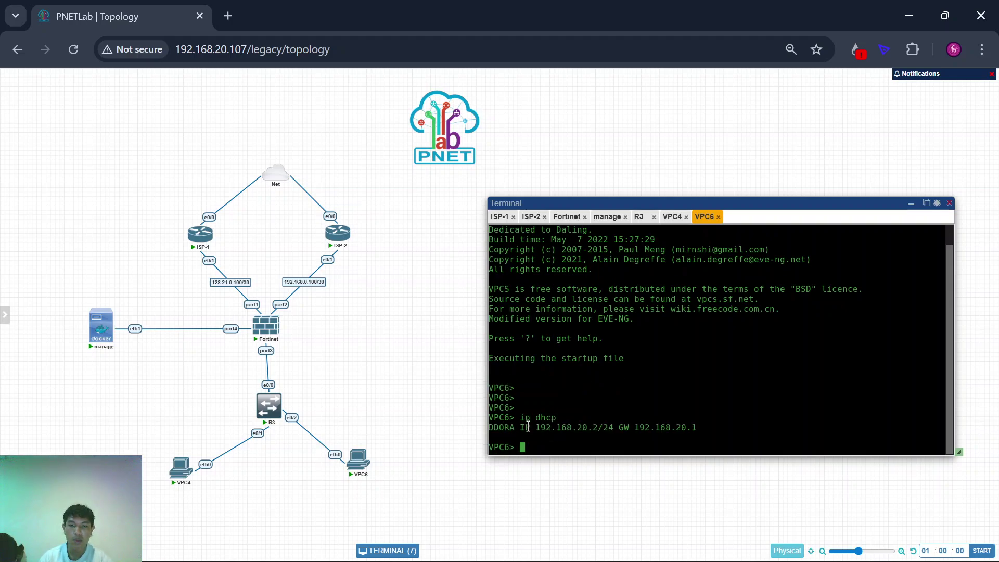
{"action": "left_click_drag", "start_coordinate": [528, 427], "coordinate": [607, 426]}
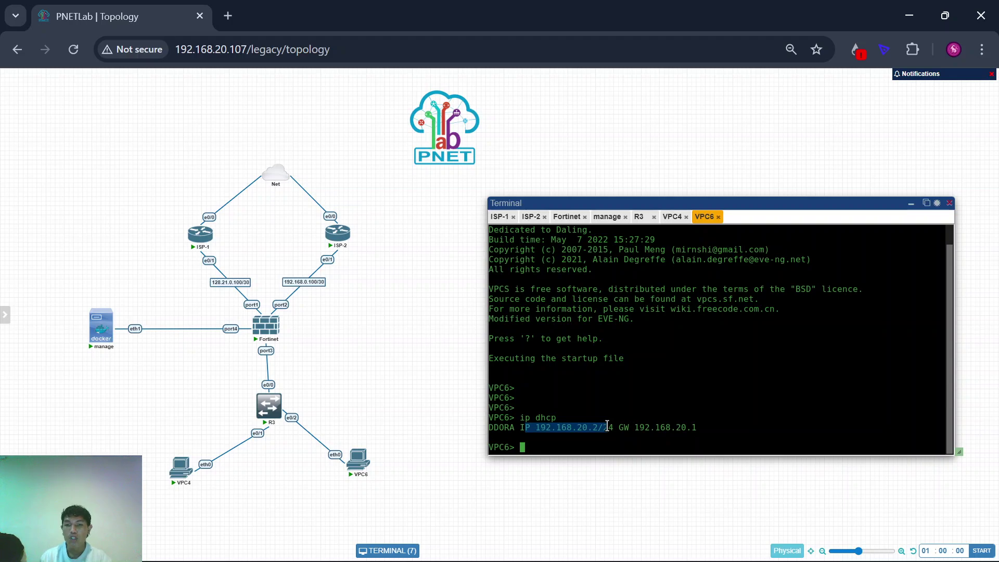
Step: Compare with VPC4, then save VPC6's configuration and show its IP settings (gateway 192.168.20.1)
{"action": "left_click", "coordinate": [671, 217]}
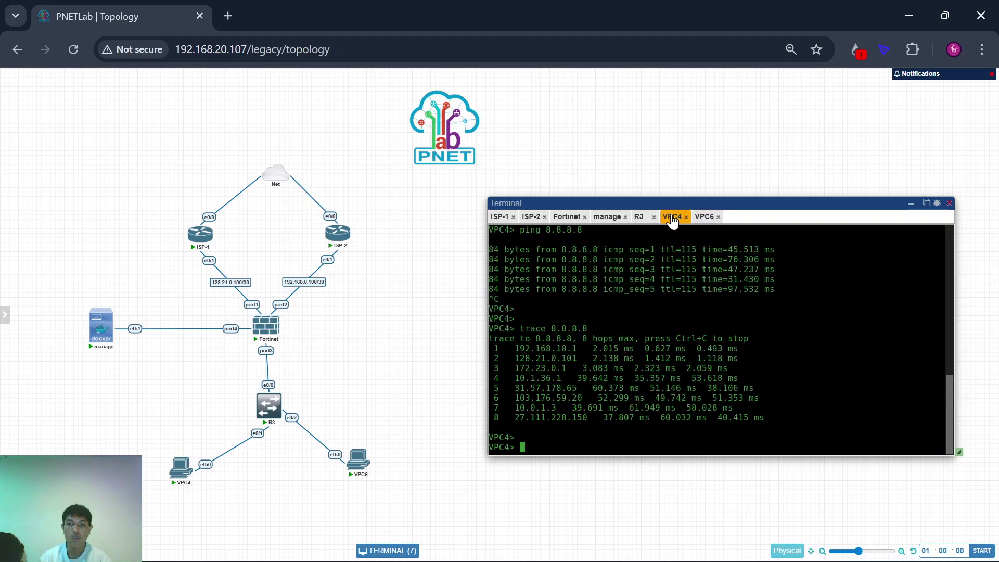
{"action": "scroll", "coordinate": [597, 348], "scroll_direction": "up", "scroll_amount": 7}
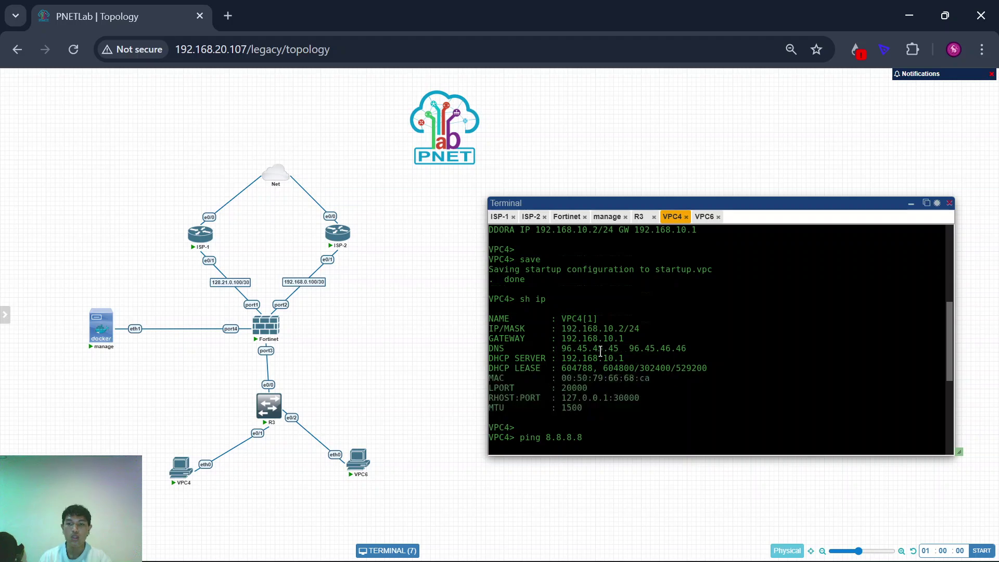
{"action": "left_click", "coordinate": [704, 217]}
{"action": "left_click", "coordinate": [606, 423]}
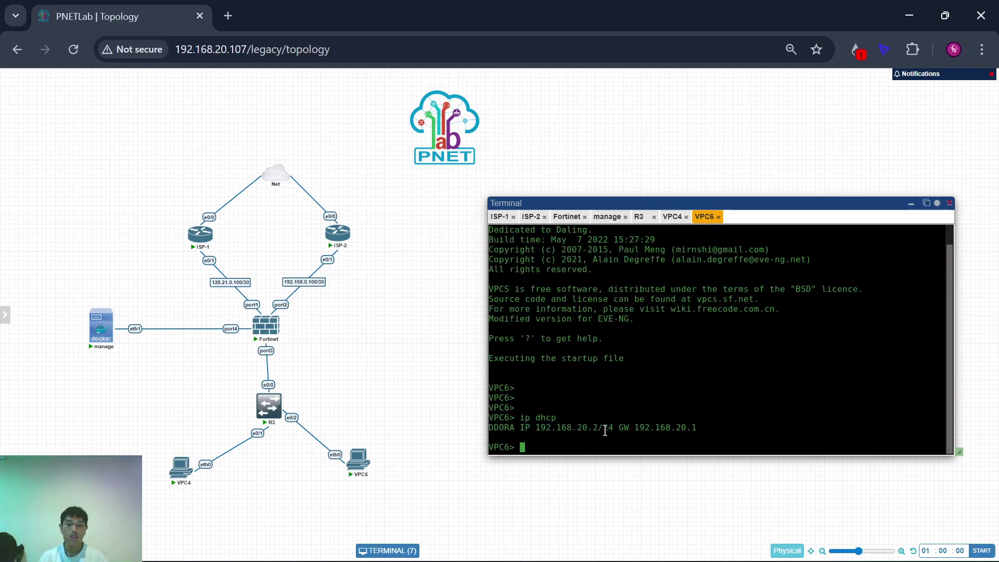
{"action": "key", "text": "Return"}
{"action": "type", "text": "save"}
{"action": "key", "text": "Return"}
{"action": "type", "text": "sh"}
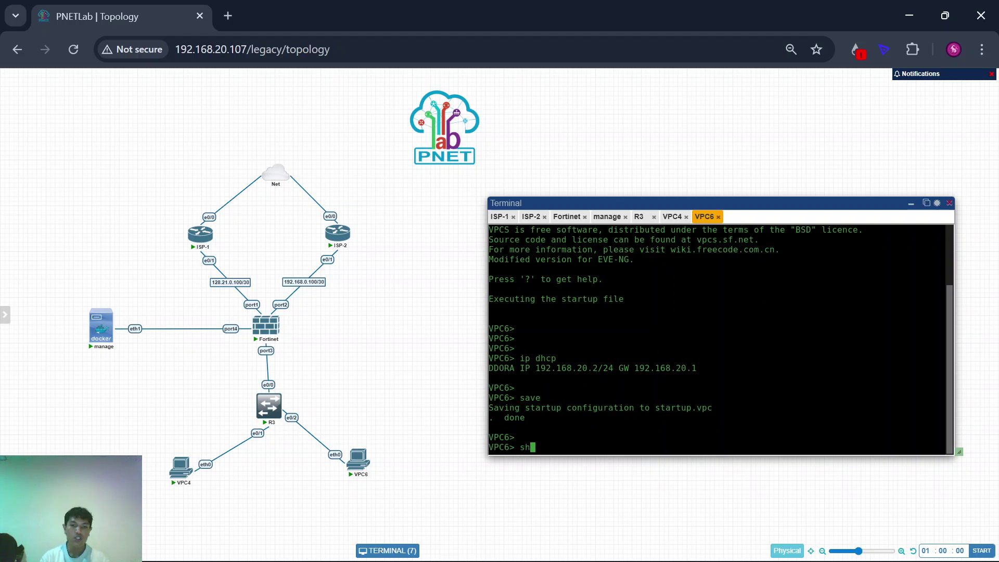
{"action": "type", "text": " ip"}
{"action": "key", "text": "Return"}
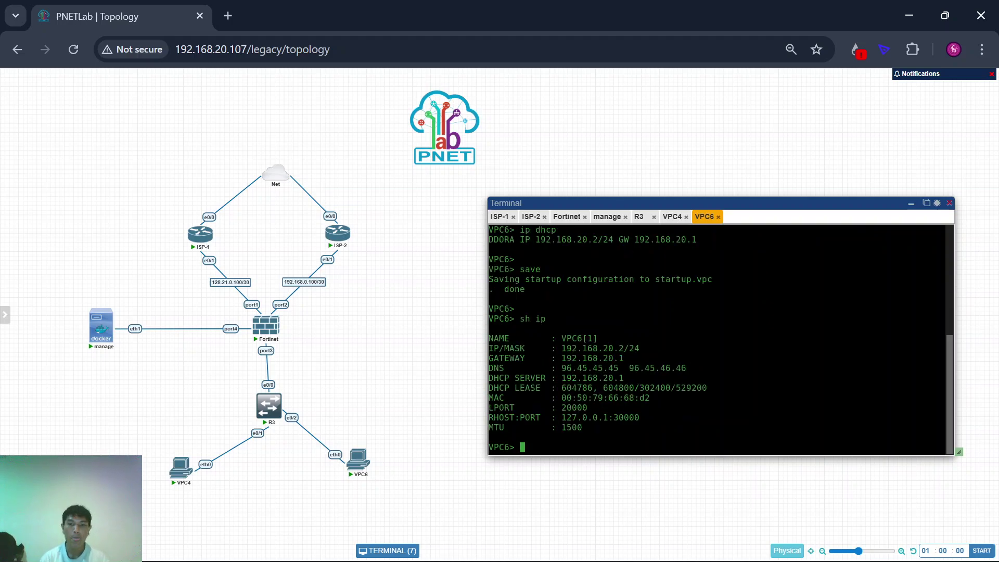
Step: Ping 8.8.8.8 from VPC6 and stop it after four replies
{"action": "key", "text": "Return"}
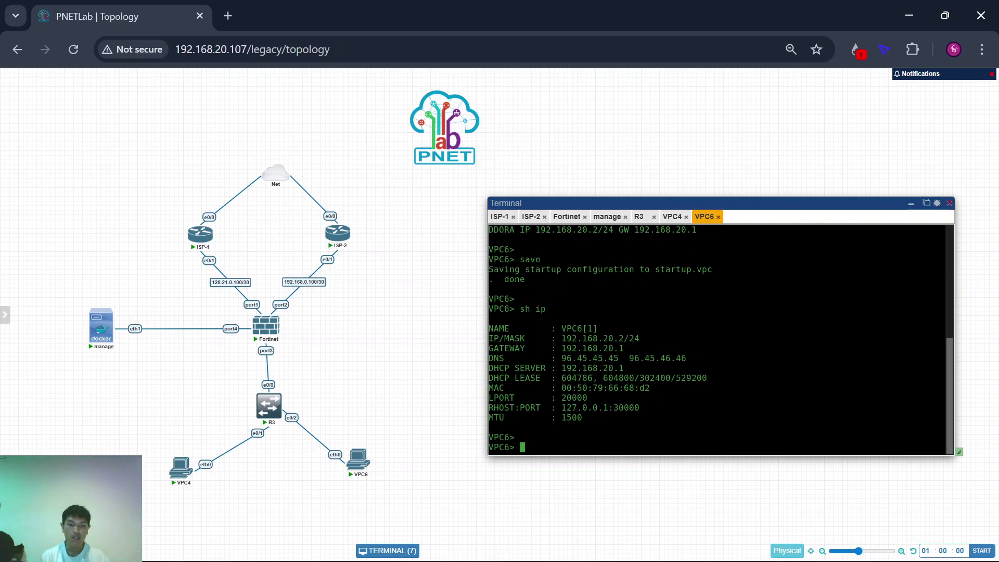
{"action": "type", "text": "ping 8.8.8.8"}
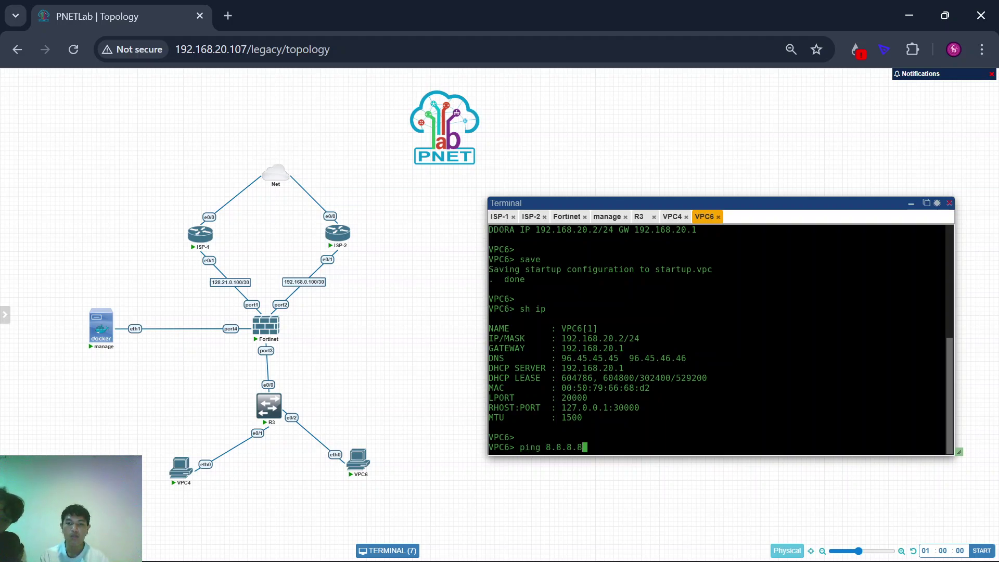
{"action": "key", "text": "Return"}
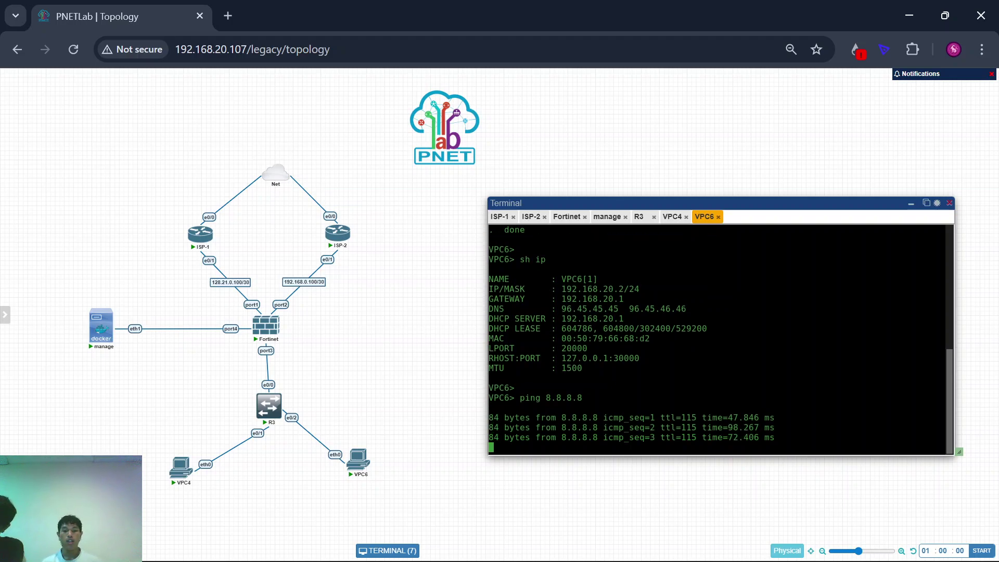
{"action": "key", "text": "ctrl+c"}
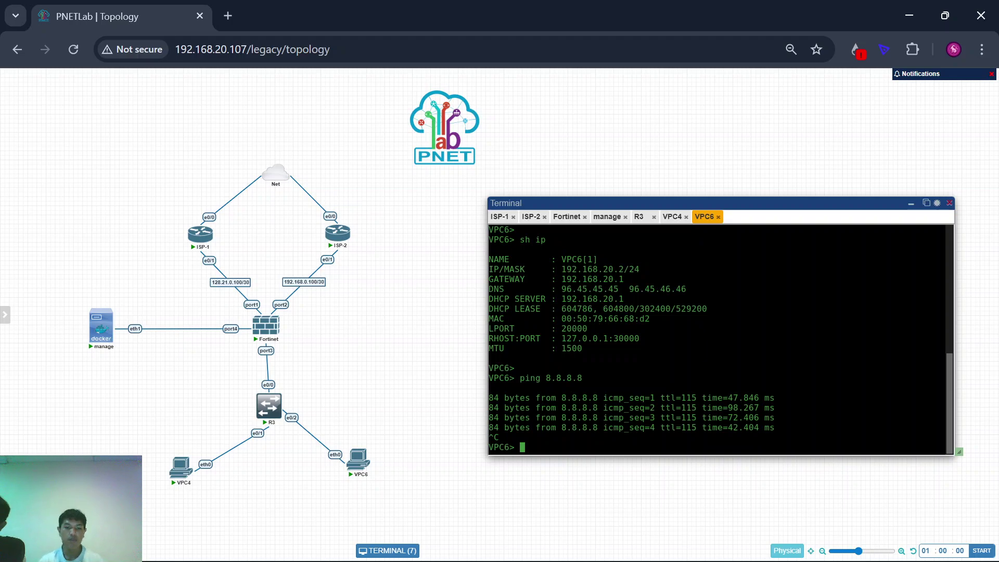
{"action": "type", "text": "trace 8."}
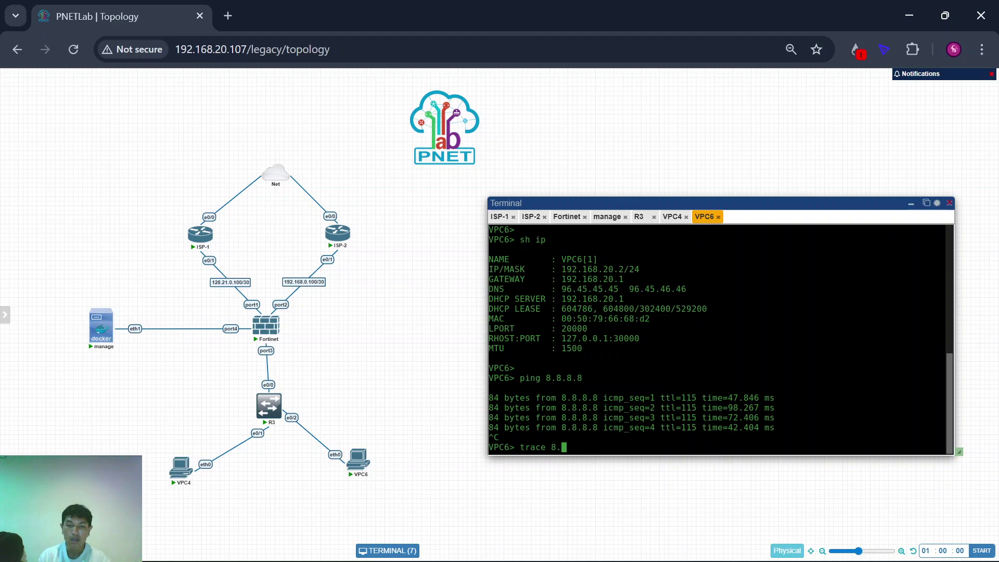
Step: Trace VPC6 to 8.8.8.8: eight hops via 192.168.20.1 and then 128.21.0.101
{"action": "type", "text": "8.8.8"}
{"action": "key", "text": "Return"}
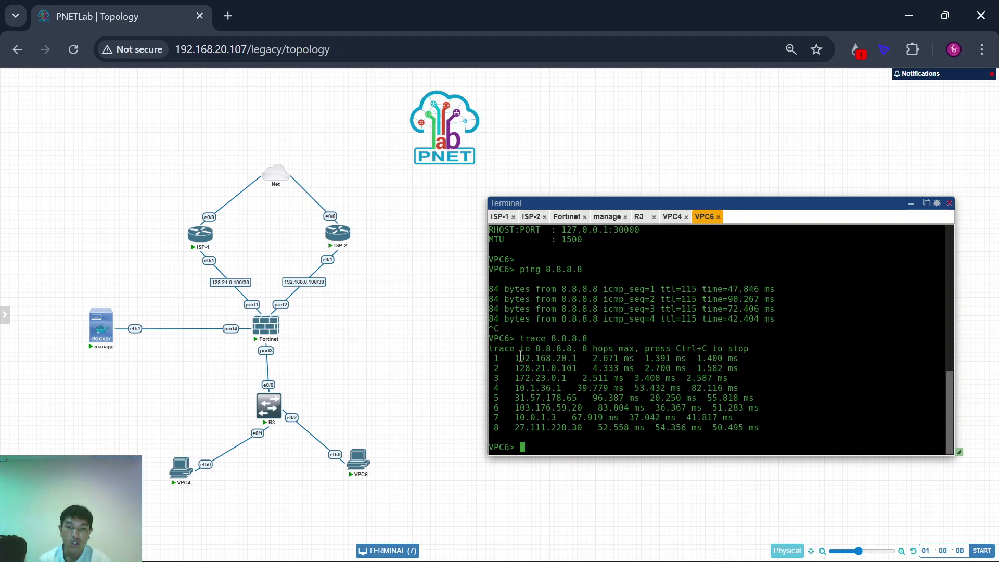
{"action": "mouse_move", "coordinate": [516, 356]}
{"action": "left_mouse_down"}
{"action": "mouse_move", "coordinate": [521, 341]}
{"action": "mouse_move", "coordinate": [585, 358]}
{"action": "left_mouse_up"}
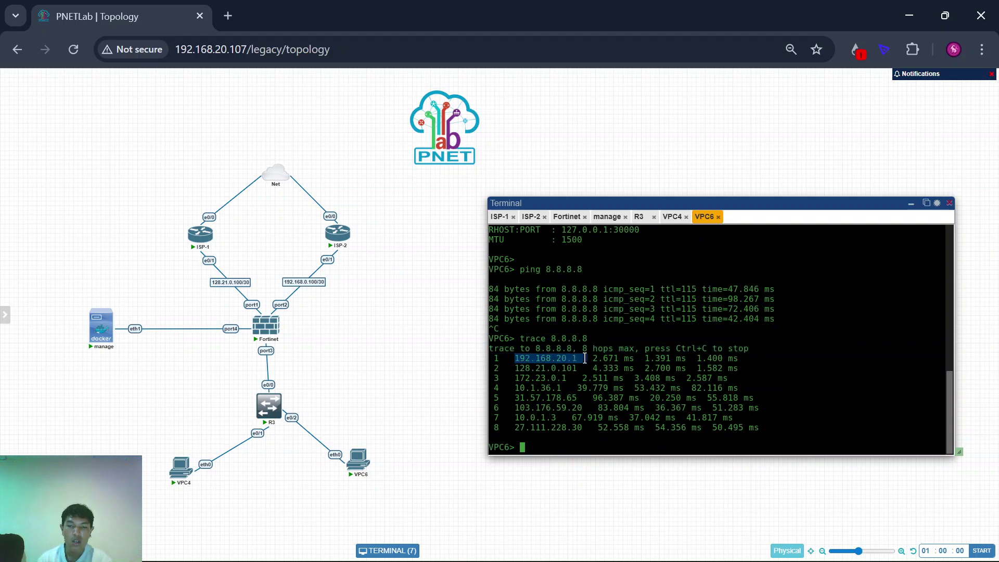
{"action": "left_click_drag", "start_coordinate": [517, 368], "coordinate": [585, 370]}
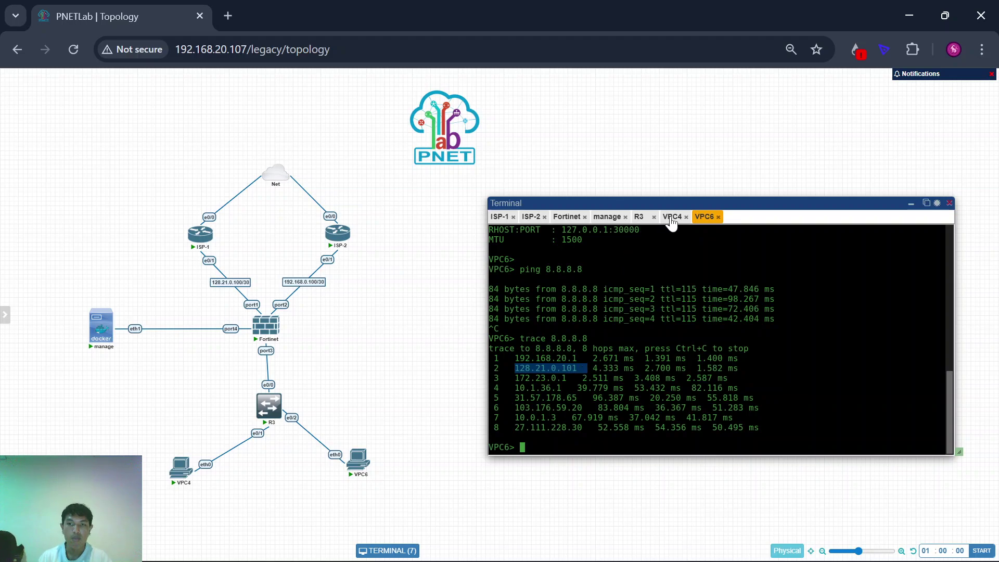
Step: Compare the hops with VPC4's trace, then bring up the FortiGate console
{"action": "left_click", "coordinate": [672, 217]}
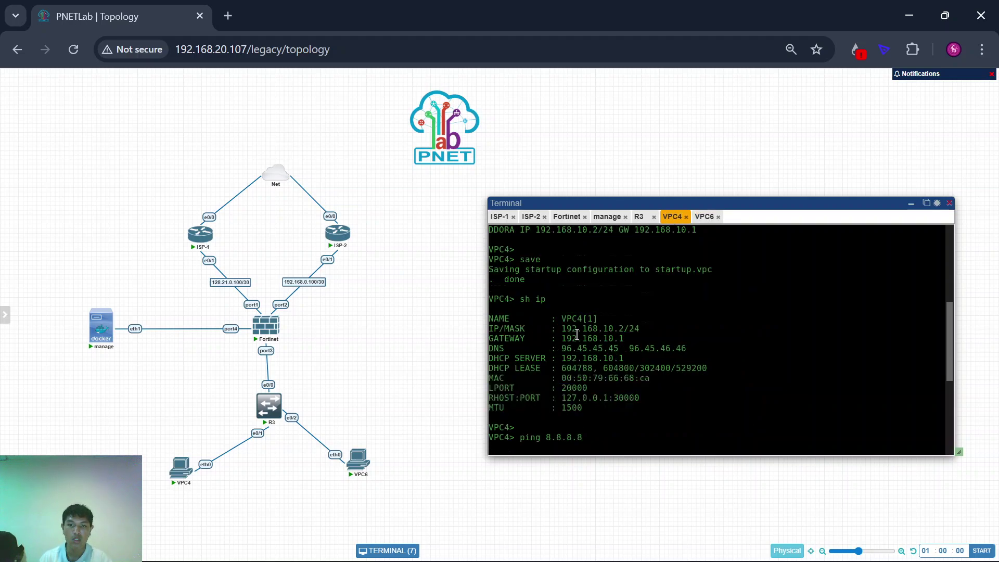
{"action": "scroll", "coordinate": [577, 335], "scroll_direction": "up", "scroll_amount": 7}
{"action": "scroll", "coordinate": [576, 334], "scroll_direction": "up", "scroll_amount": 1}
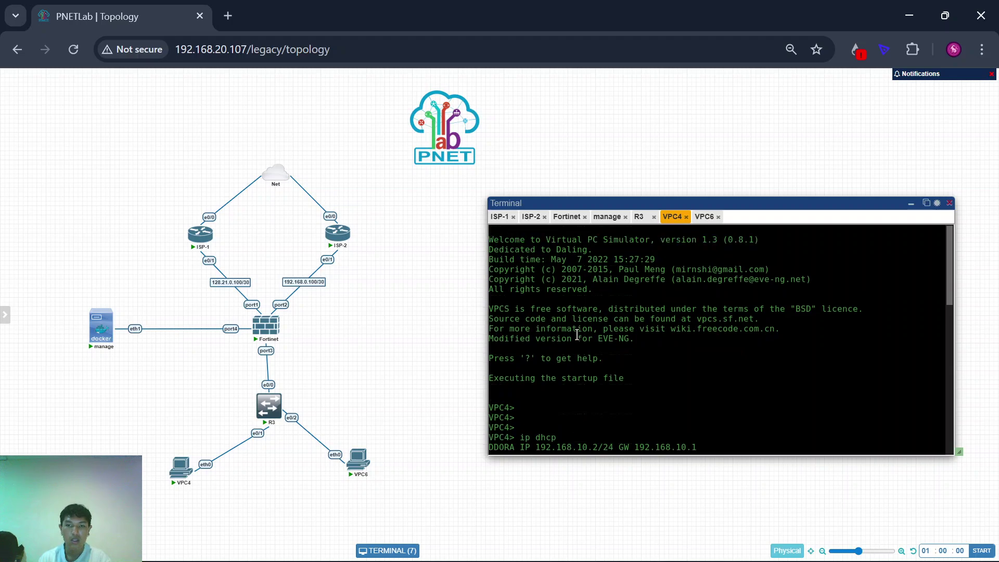
{"action": "scroll", "coordinate": [576, 334], "scroll_direction": "down", "scroll_amount": 10}
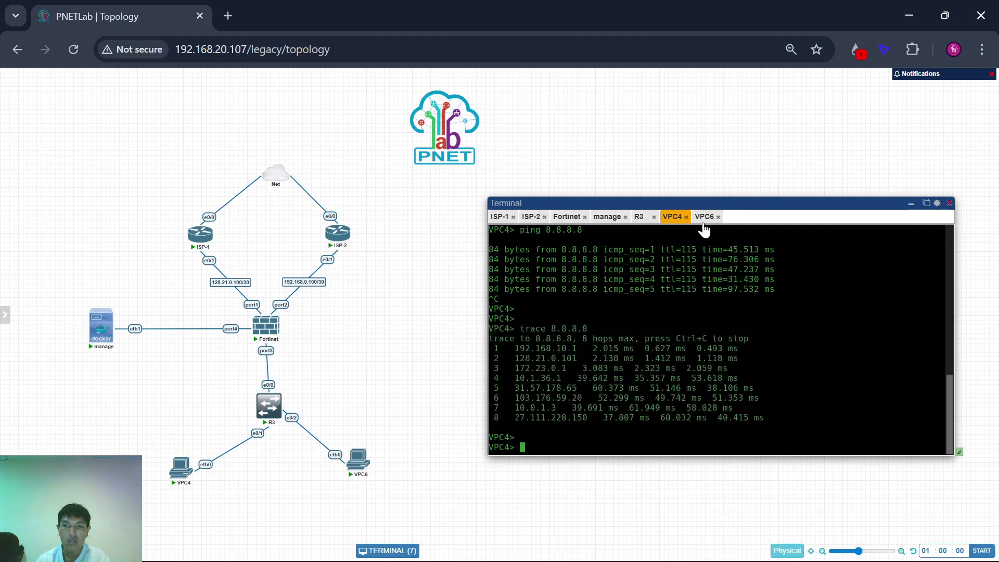
{"action": "left_click", "coordinate": [705, 216]}
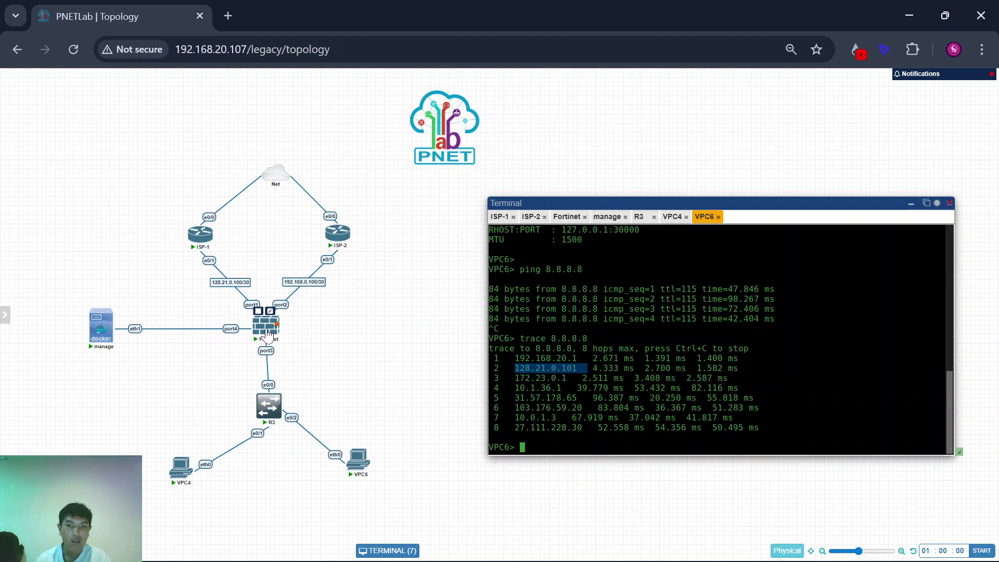
{"action": "left_click", "coordinate": [268, 328]}
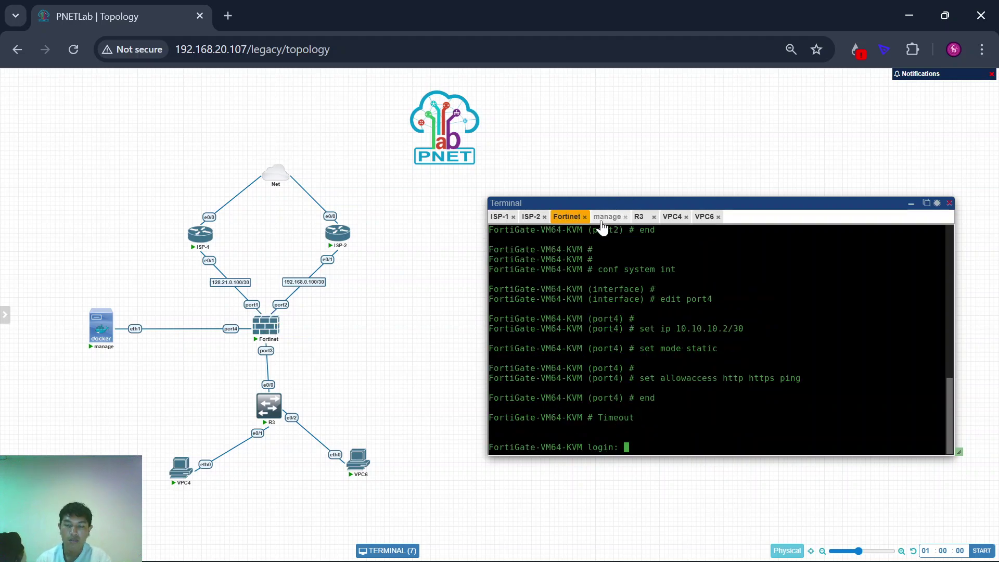
Step: In the management host's FortiGate GUI, list the SD-WAN rules, showing only the implicit rule
{"action": "left_click", "coordinate": [606, 216]}
{"action": "left_click", "coordinate": [627, 420]}
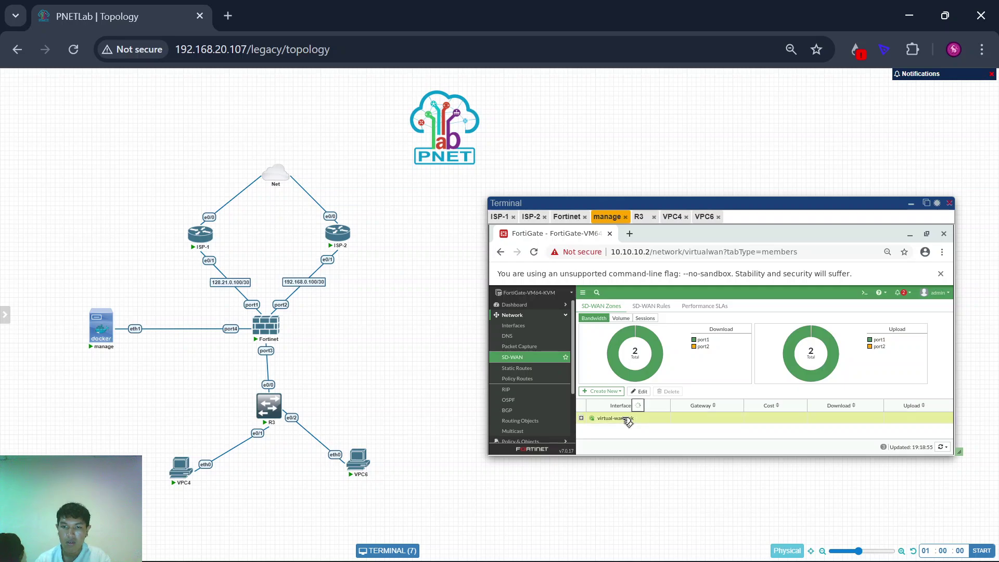
{"action": "left_click", "coordinate": [653, 308]}
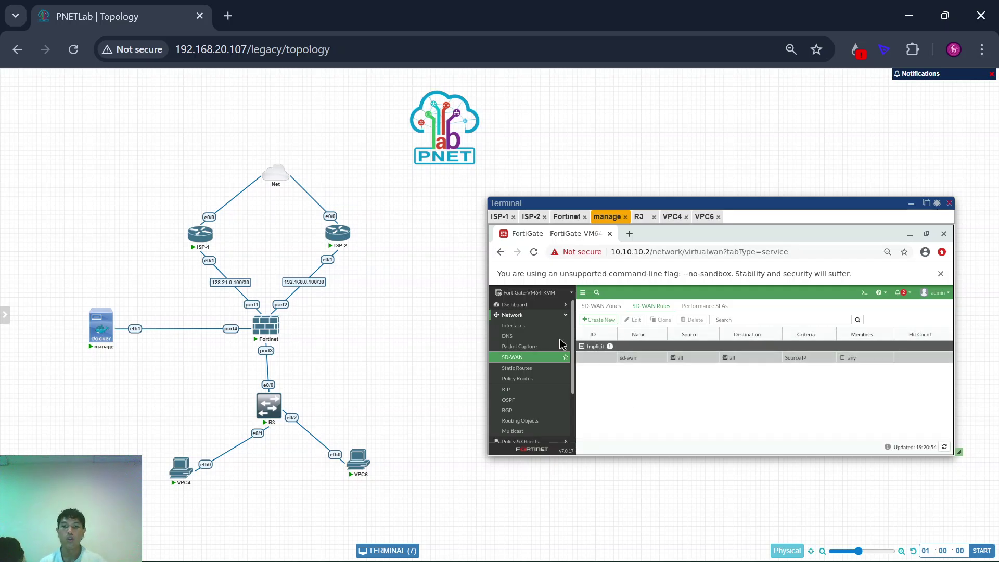
{"action": "scroll", "coordinate": [373, 355], "scroll_direction": "up", "scroll_amount": 2}
{"action": "scroll", "coordinate": [373, 355], "scroll_direction": "right", "scroll_amount": 3}
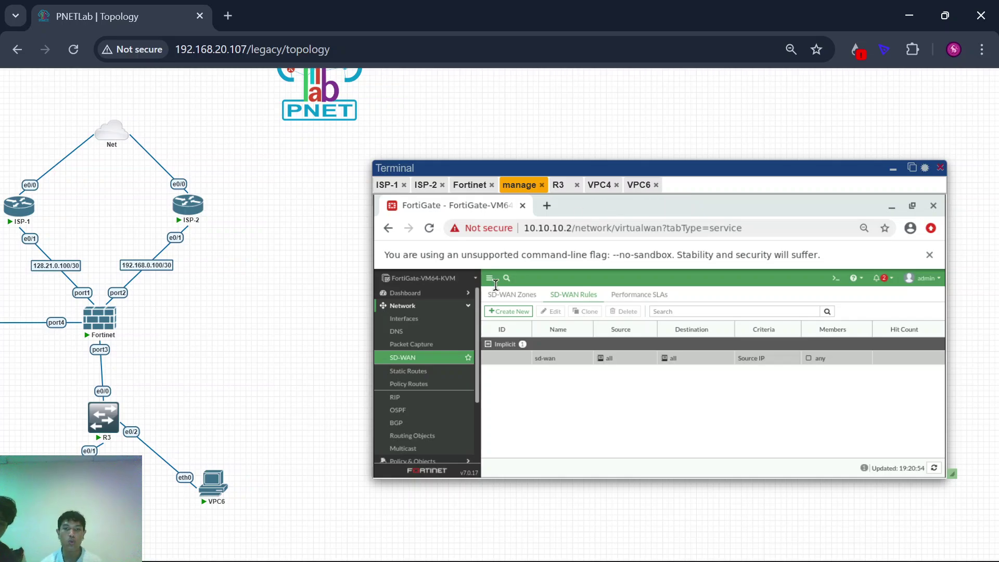
Step: Create a new SD-WAN rule named vlan10 with vlan10 address as its source
{"action": "left_click", "coordinate": [512, 313]}
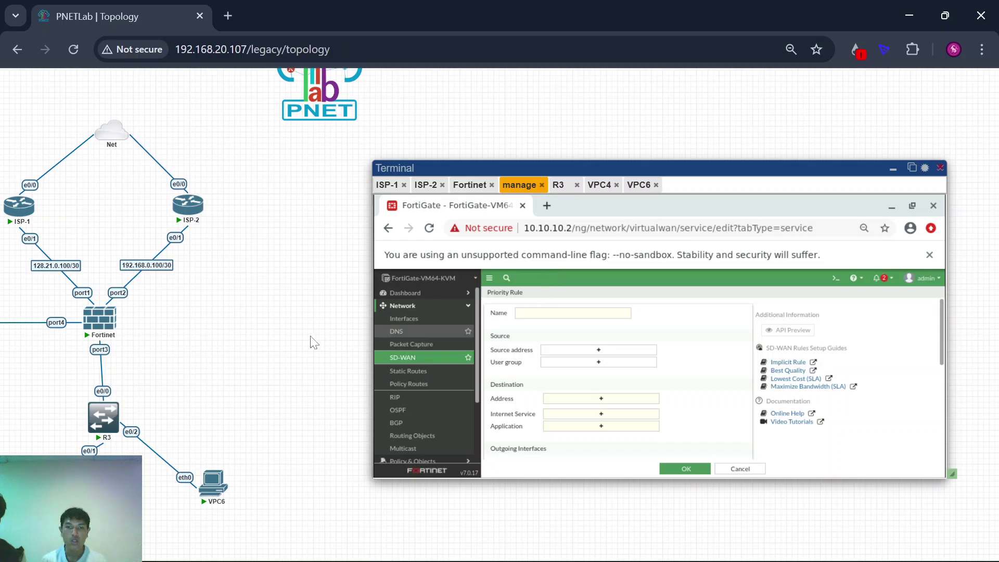
{"action": "scroll", "coordinate": [301, 345], "scroll_direction": "left", "scroll_amount": 1}
{"action": "scroll", "coordinate": [301, 345], "scroll_direction": "left", "scroll_amount": 1}
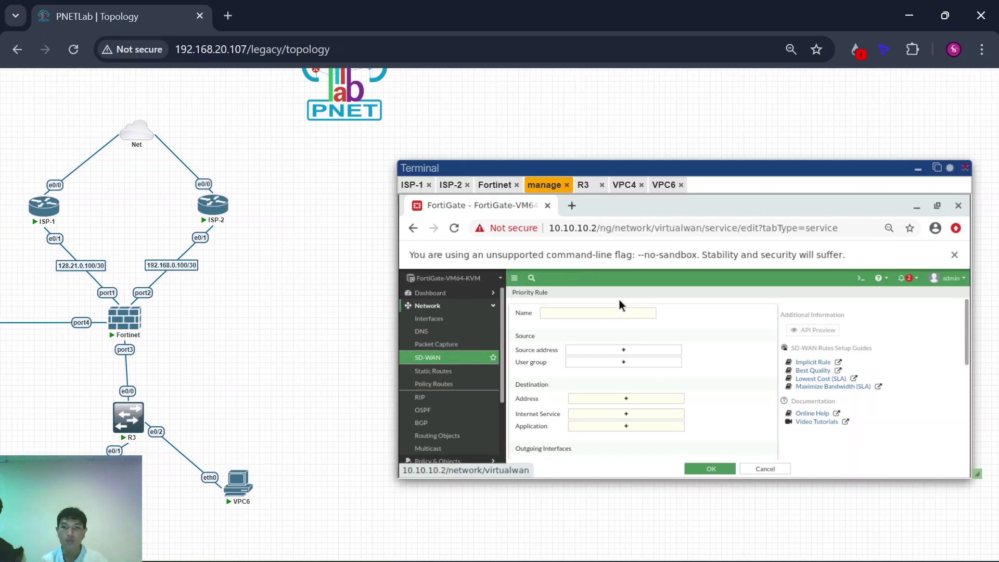
{"action": "left_click", "coordinate": [570, 314]}
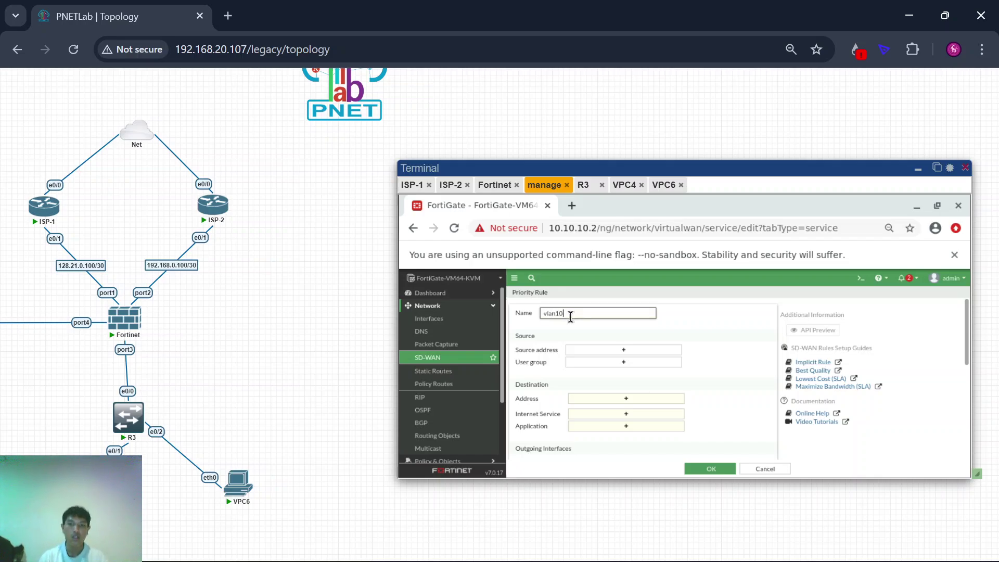
{"action": "left_click", "coordinate": [598, 350]}
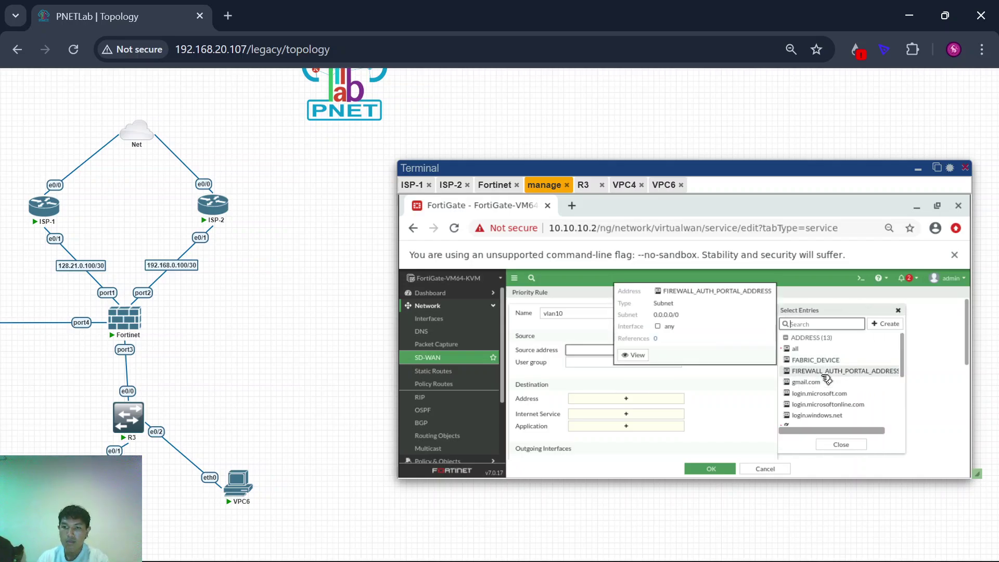
{"action": "scroll", "coordinate": [827, 380], "scroll_direction": "down", "scroll_amount": 2}
{"action": "left_click", "coordinate": [818, 383]}
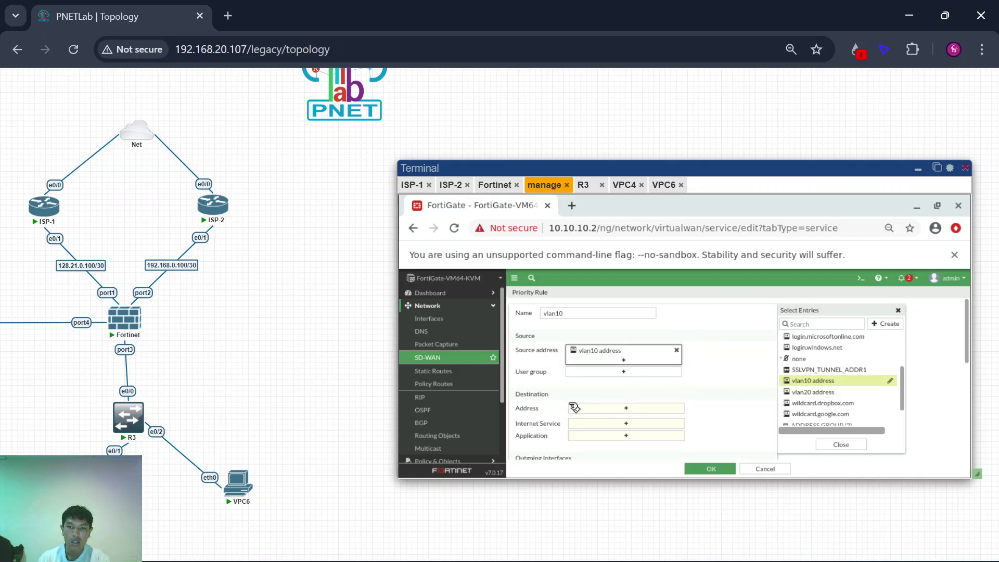
Step: Review the destination options, then set the rule's outgoing interfaces to Manual
{"action": "scroll", "coordinate": [559, 402], "scroll_direction": "down", "scroll_amount": 1}
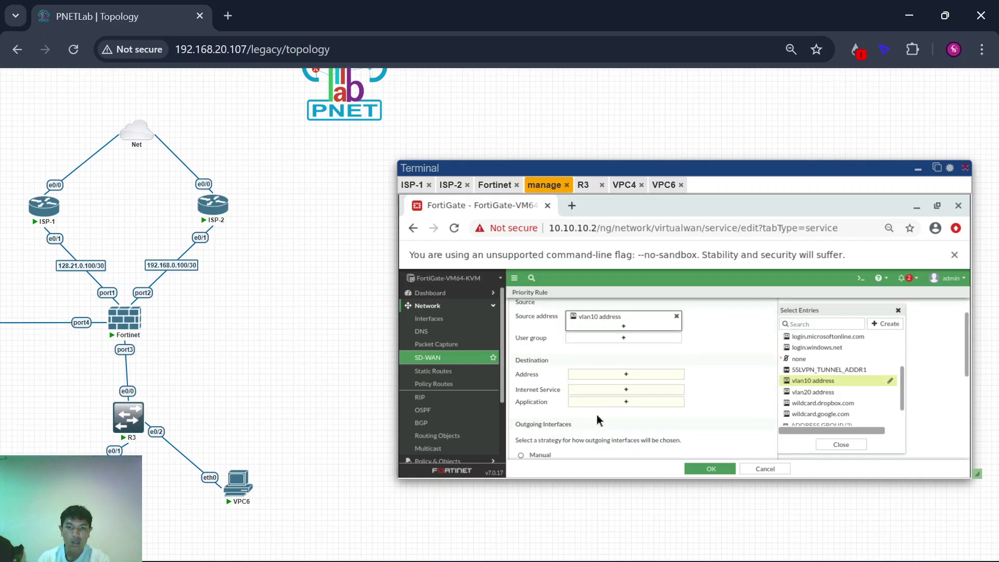
{"action": "left_click", "coordinate": [616, 390]}
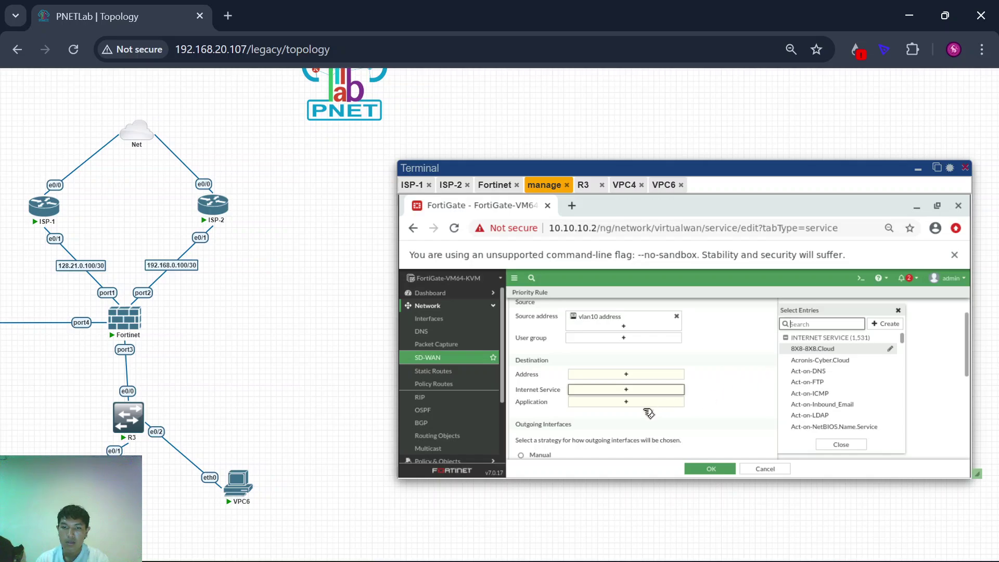
{"action": "left_click", "coordinate": [603, 376]}
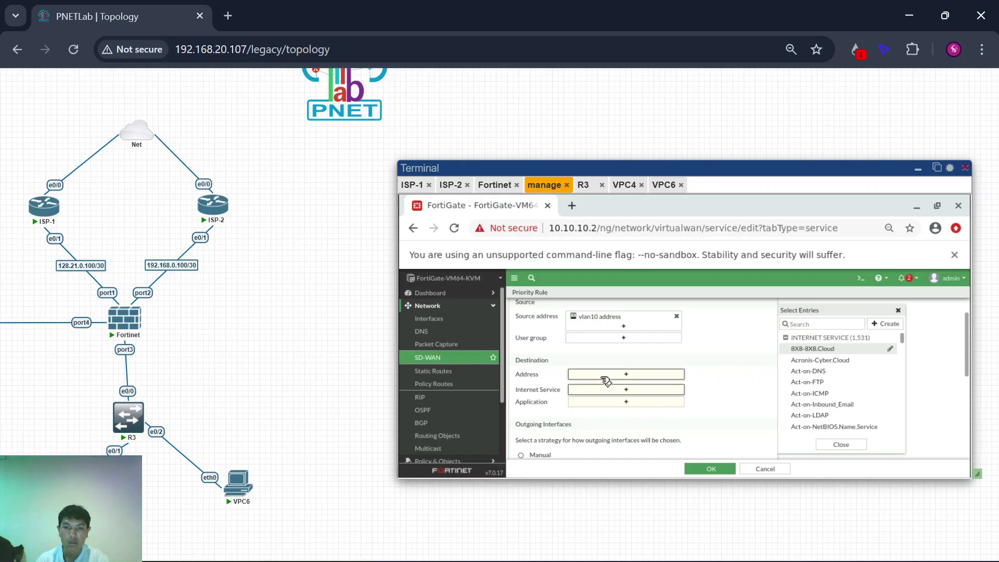
{"action": "left_click", "coordinate": [522, 360]}
{"action": "scroll", "coordinate": [592, 367], "scroll_direction": "up", "scroll_amount": 1}
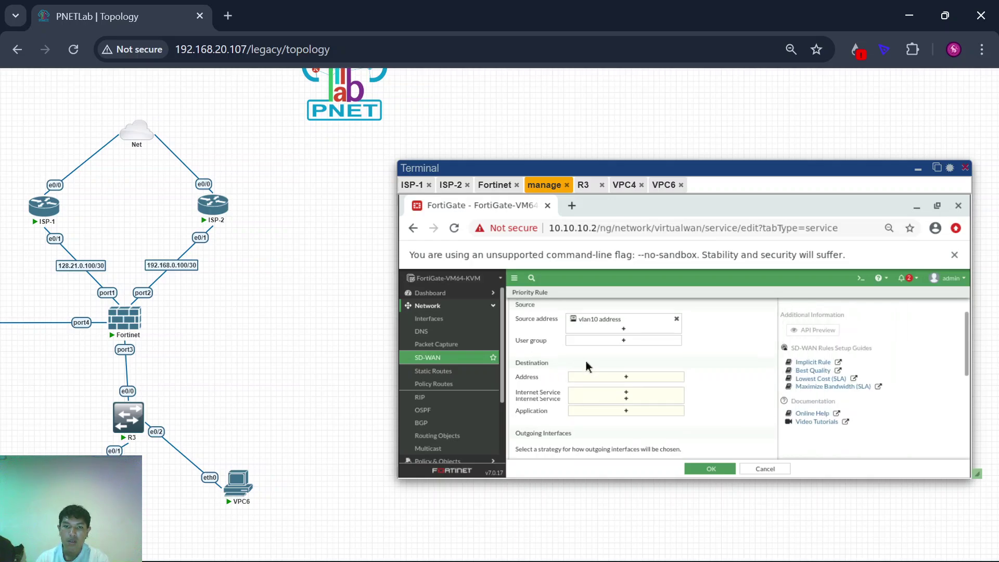
{"action": "scroll", "coordinate": [592, 367], "scroll_direction": "down", "scroll_amount": 1}
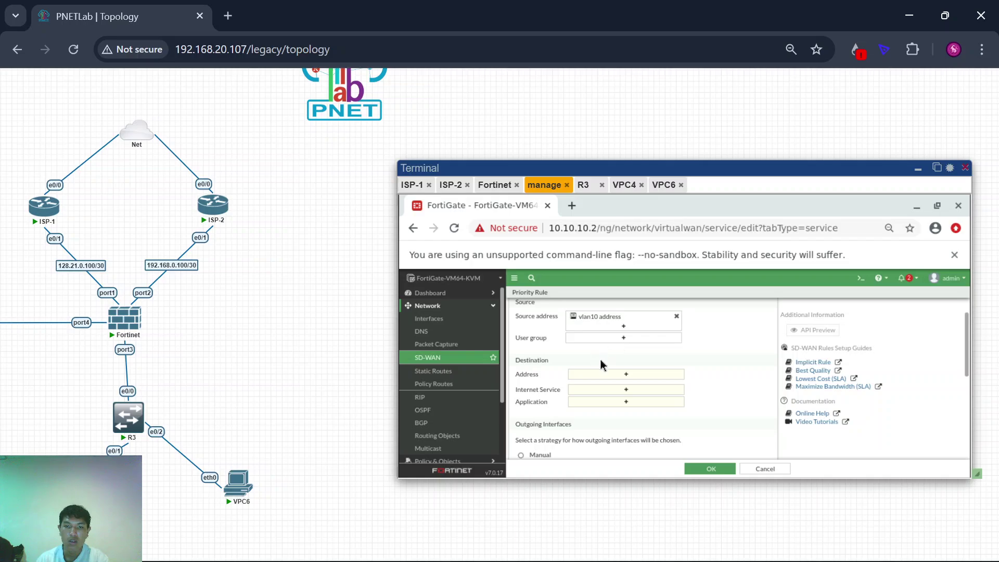
{"action": "scroll", "coordinate": [602, 364], "scroll_direction": "down", "scroll_amount": 2}
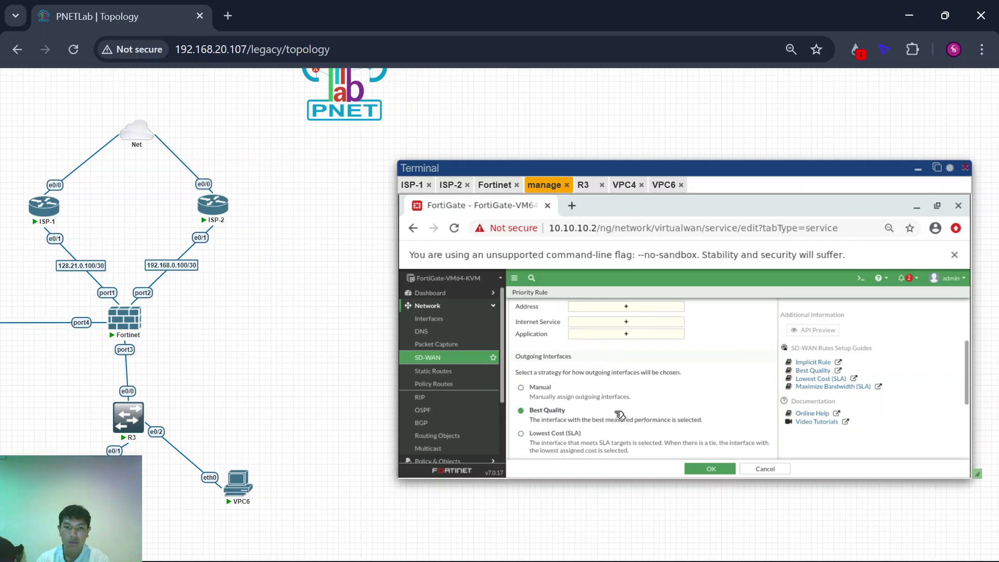
{"action": "left_click", "coordinate": [522, 388]}
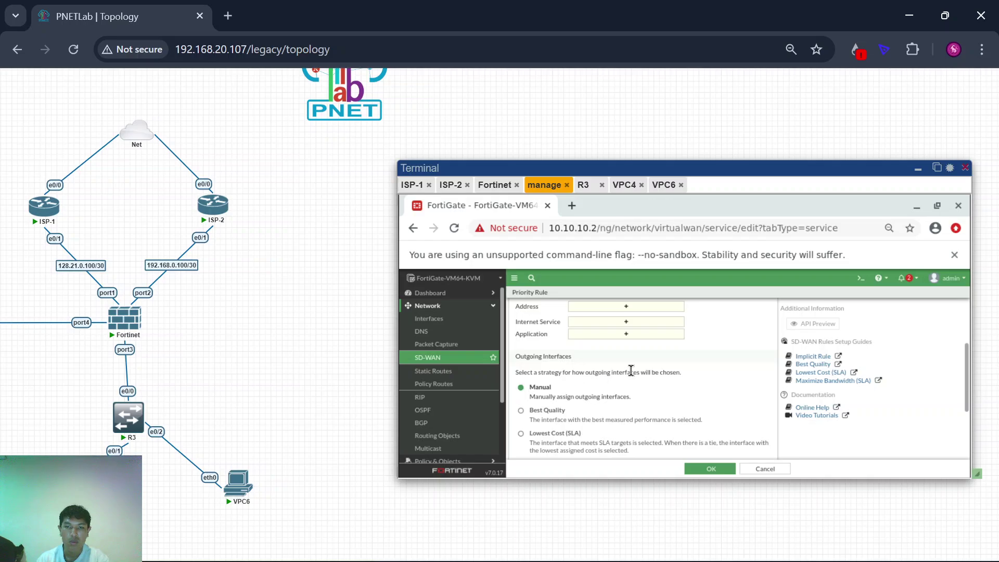
{"action": "scroll", "coordinate": [629, 372], "scroll_direction": "up", "scroll_amount": 3}
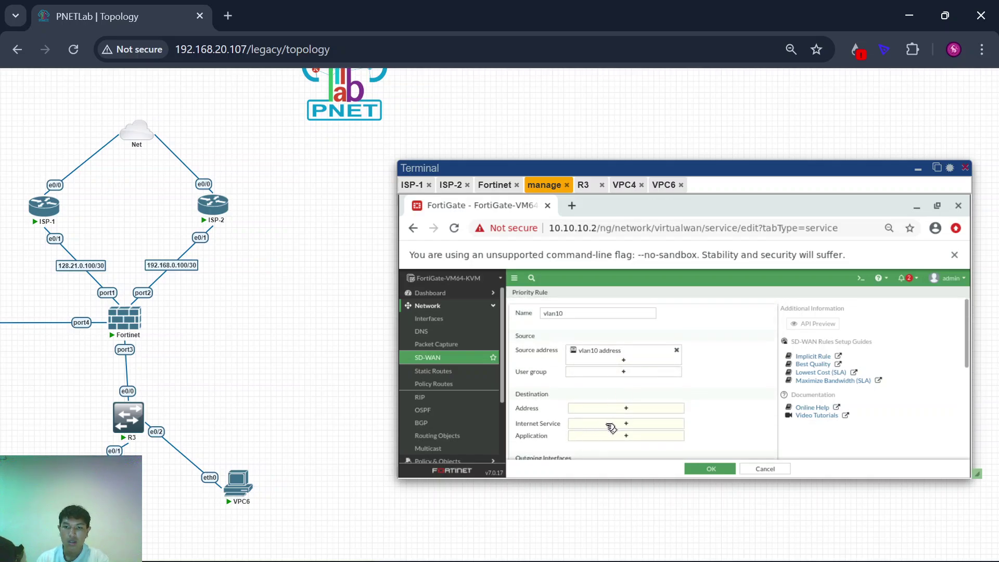
Step: Browse internet services and address options for the vlan10 rule's destination
{"action": "left_click", "coordinate": [611, 428]}
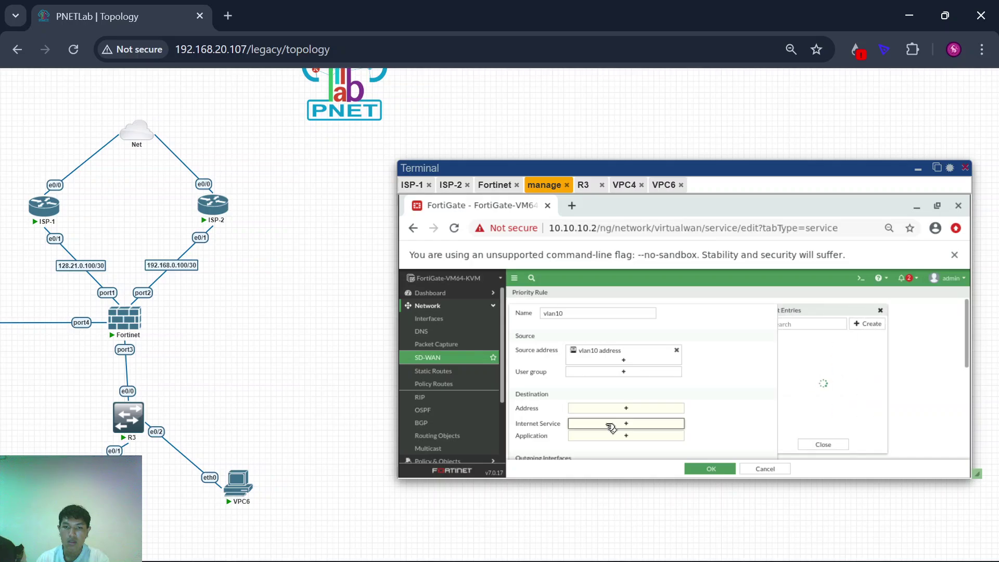
{"action": "scroll", "coordinate": [844, 387], "scroll_direction": "down", "scroll_amount": 3}
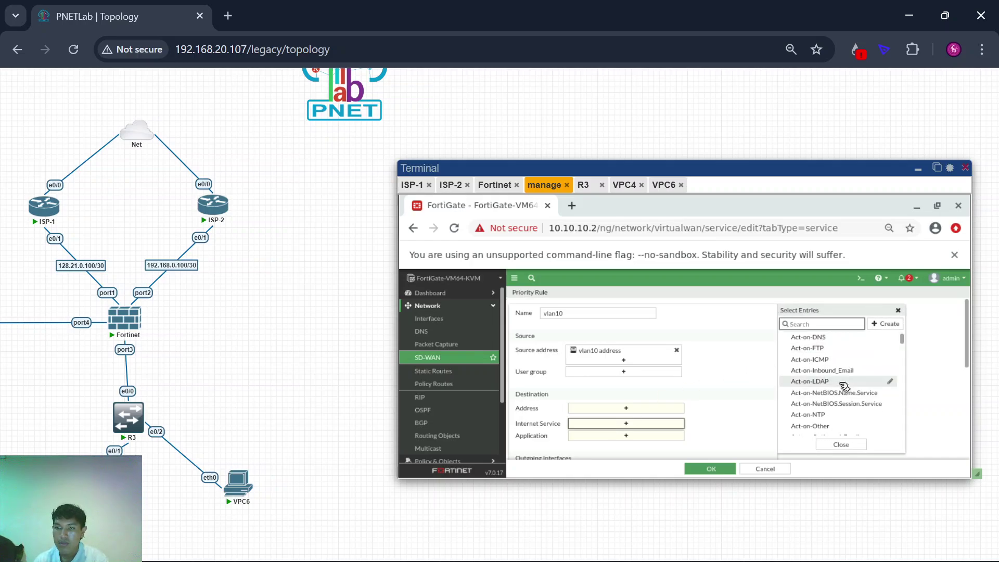
{"action": "scroll", "coordinate": [844, 387], "scroll_direction": "up", "scroll_amount": 3}
{"action": "scroll", "coordinate": [844, 388], "scroll_direction": "down", "scroll_amount": 5}
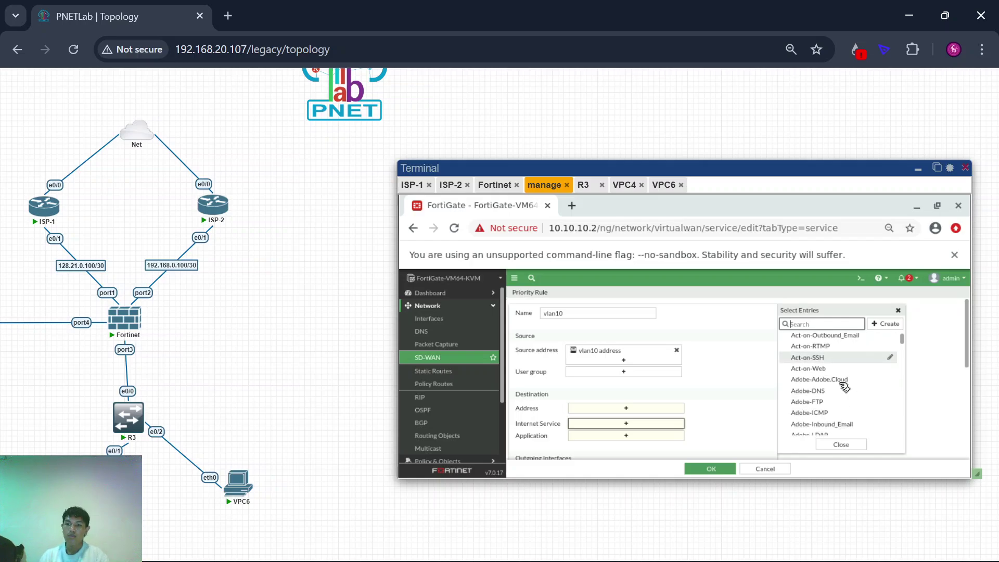
{"action": "left_click", "coordinate": [631, 409]}
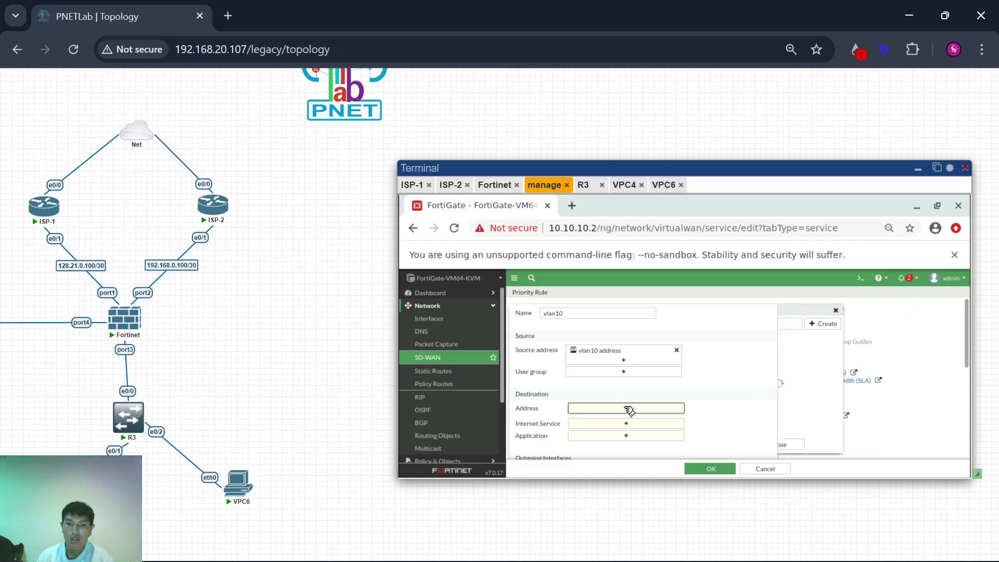
{"action": "scroll", "coordinate": [841, 382], "scroll_direction": "down", "scroll_amount": 5}
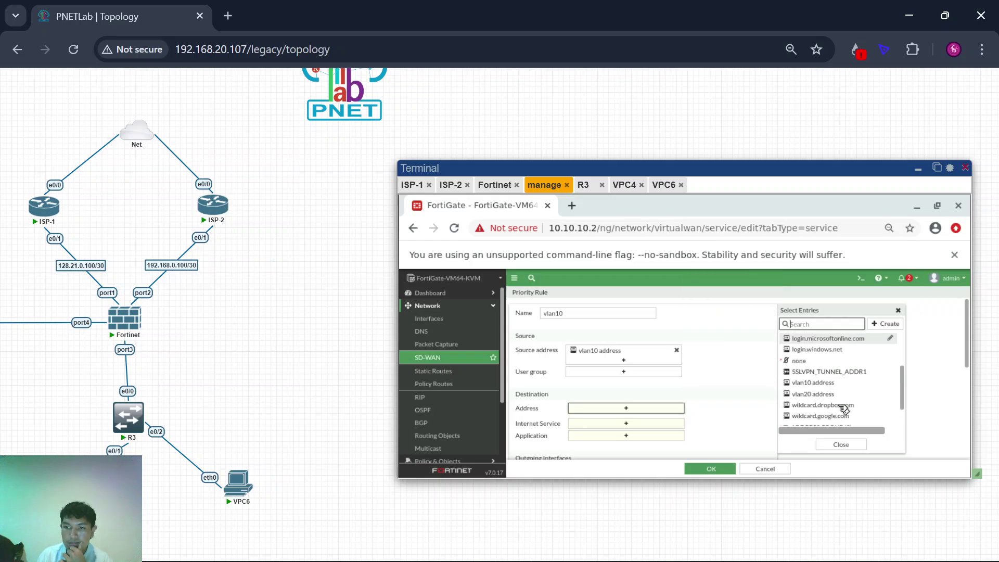
{"action": "mouse_move", "coordinate": [844, 410]}
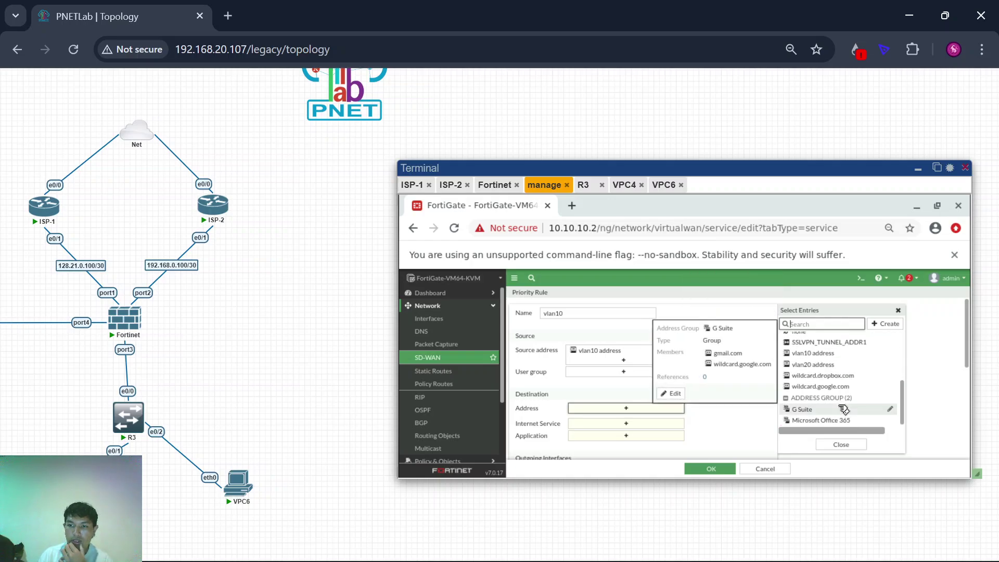
{"action": "scroll", "coordinate": [851, 386], "scroll_direction": "down", "scroll_amount": 1}
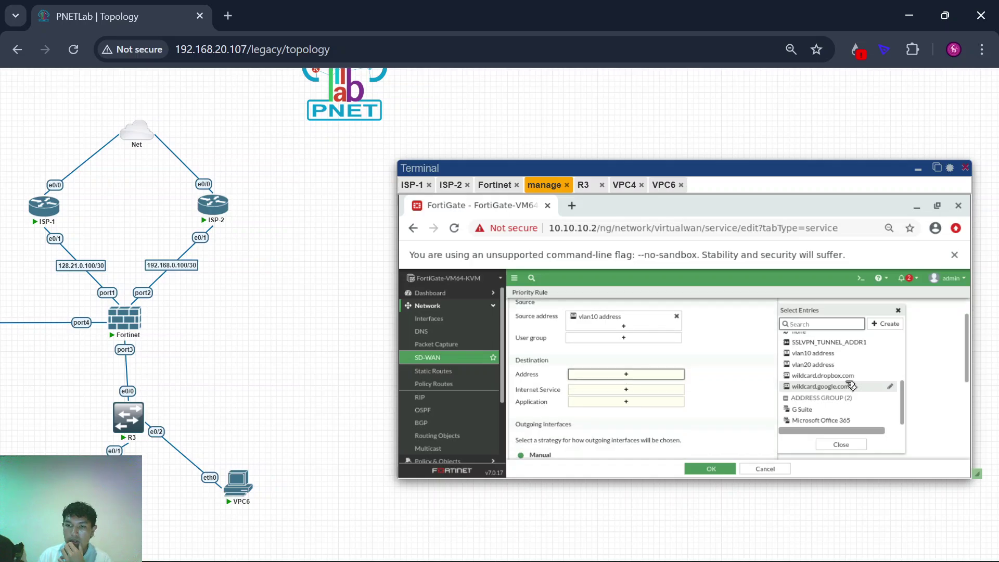
{"action": "scroll", "coordinate": [653, 362], "scroll_direction": "down", "scroll_amount": 1}
{"action": "scroll", "coordinate": [654, 361], "scroll_direction": "up", "scroll_amount": 1}
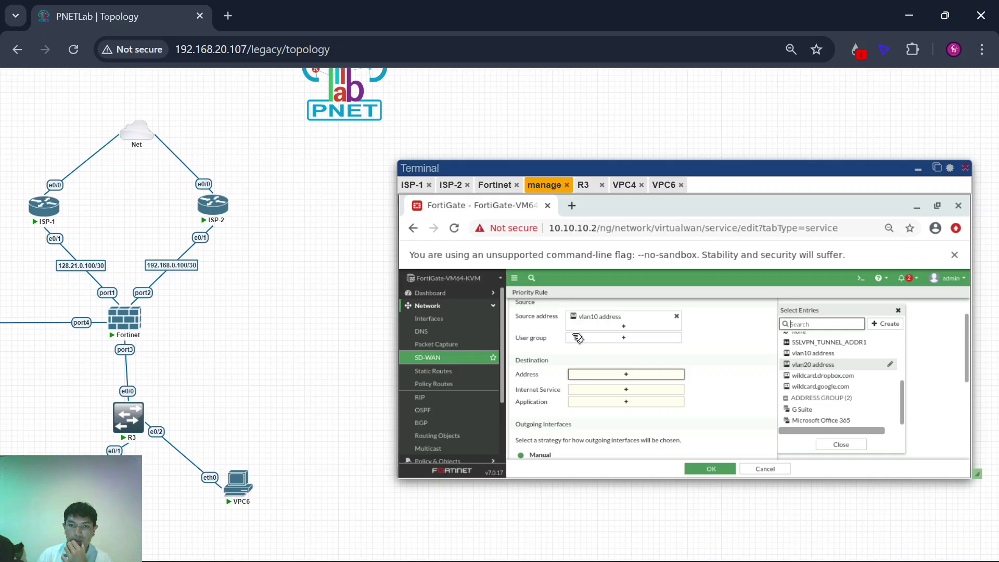
{"action": "scroll", "coordinate": [578, 338], "scroll_direction": "up", "scroll_amount": 1}
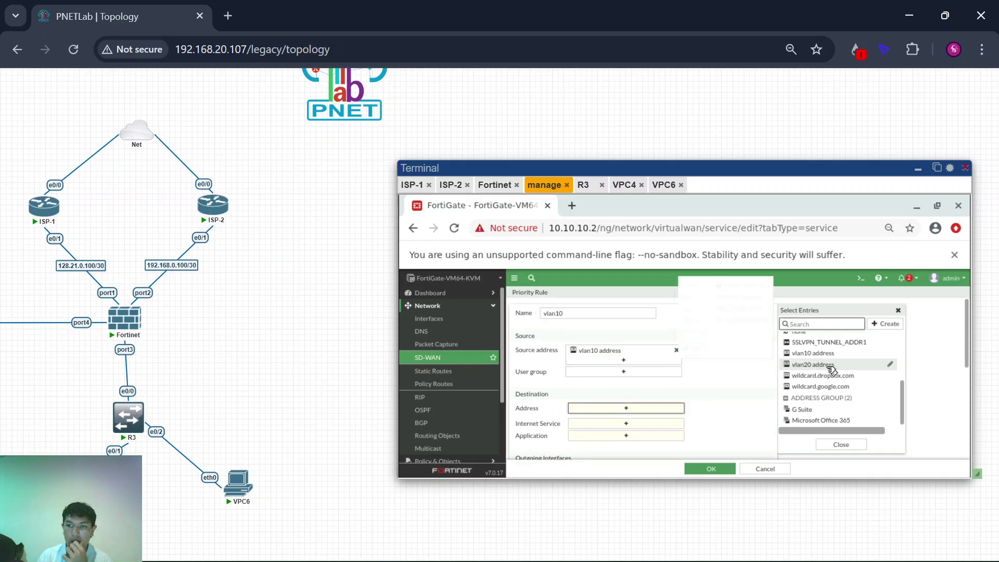
{"action": "scroll", "coordinate": [832, 370], "scroll_direction": "up", "scroll_amount": 3}
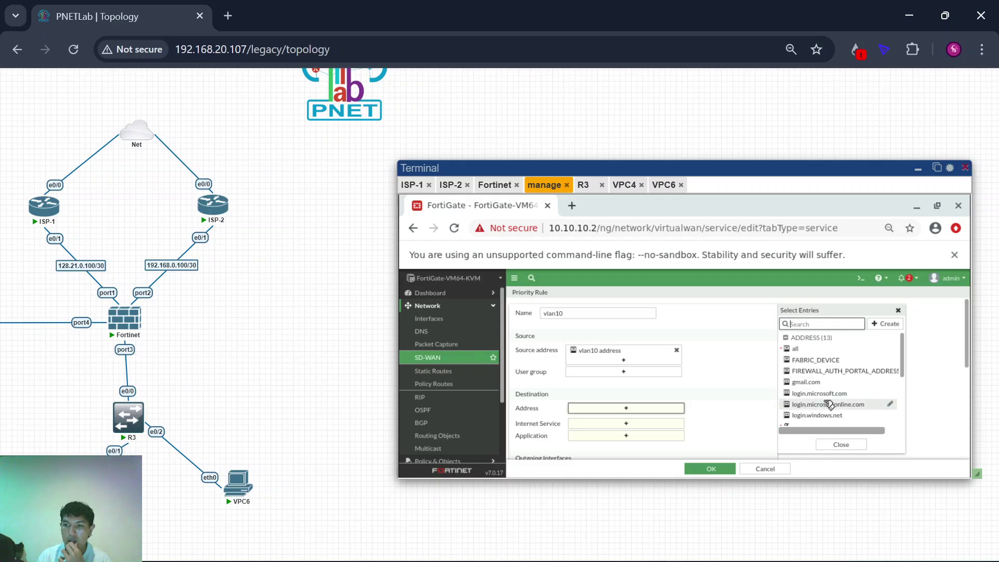
{"action": "scroll", "coordinate": [830, 403], "scroll_direction": "down", "scroll_amount": 4}
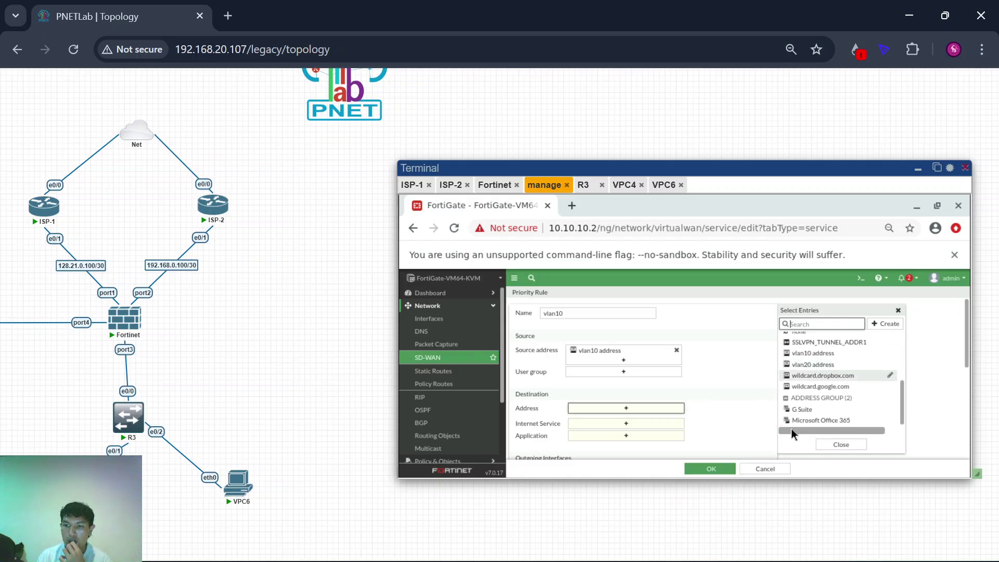
{"action": "scroll", "coordinate": [671, 363], "scroll_direction": "down", "scroll_amount": 5}
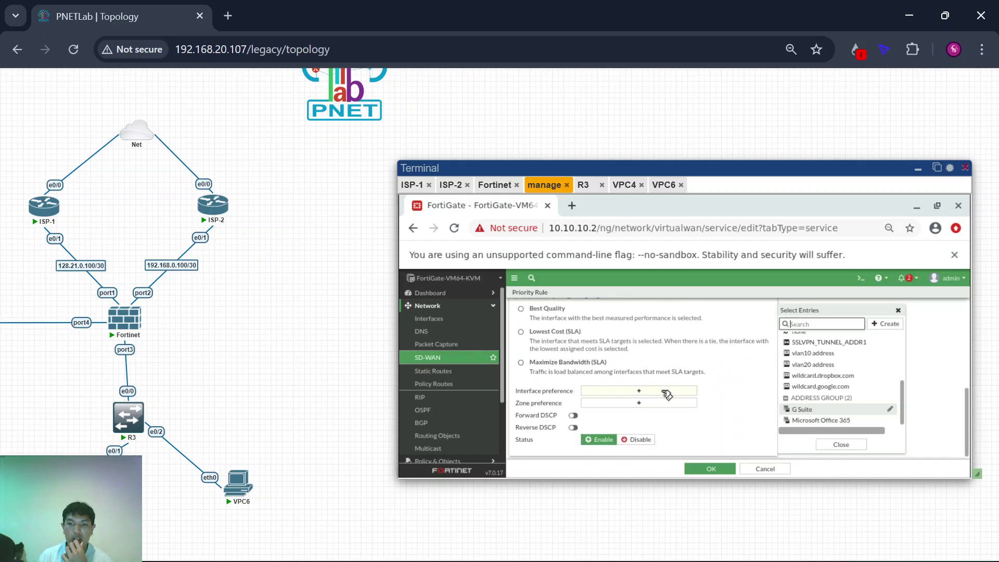
Step: Make port1 the rule's preferred interface with the Manual outgoing strategy
{"action": "left_click", "coordinate": [665, 391]}
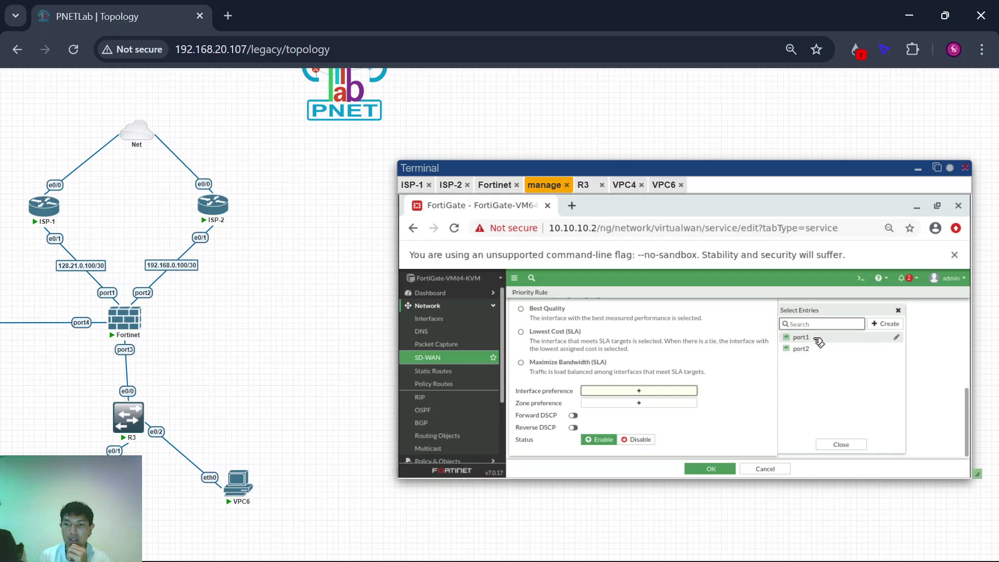
{"action": "left_click", "coordinate": [817, 338]}
{"action": "scroll", "coordinate": [342, 395], "scroll_direction": "left", "scroll_amount": 1}
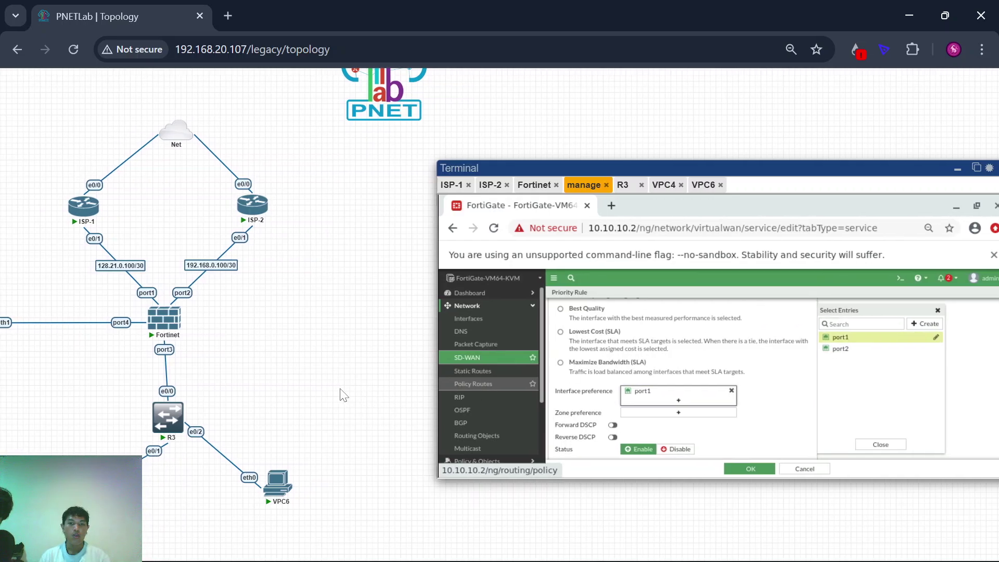
{"action": "scroll", "coordinate": [639, 397], "scroll_direction": "up", "scroll_amount": 1}
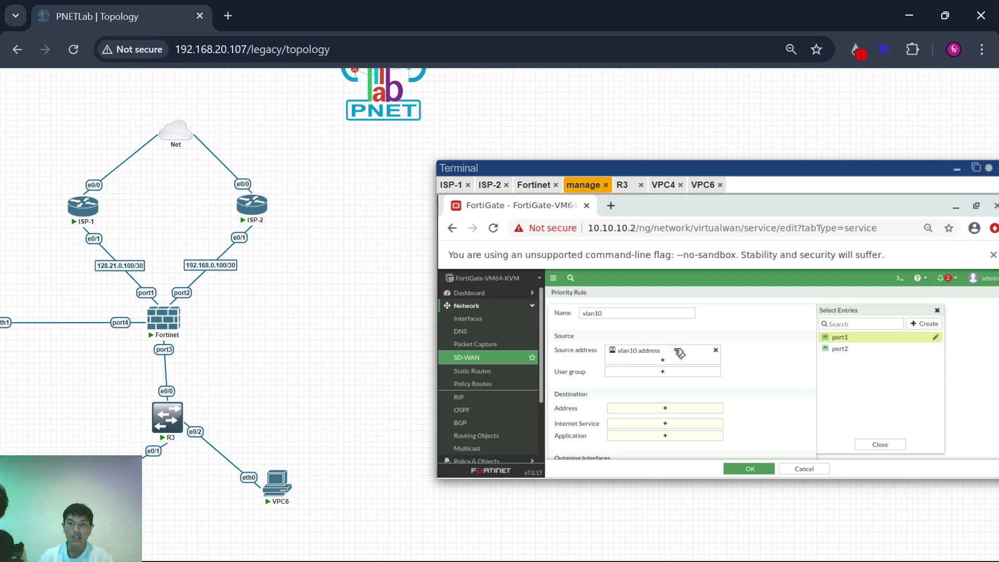
{"action": "scroll", "coordinate": [643, 390], "scroll_direction": "down", "scroll_amount": 5}
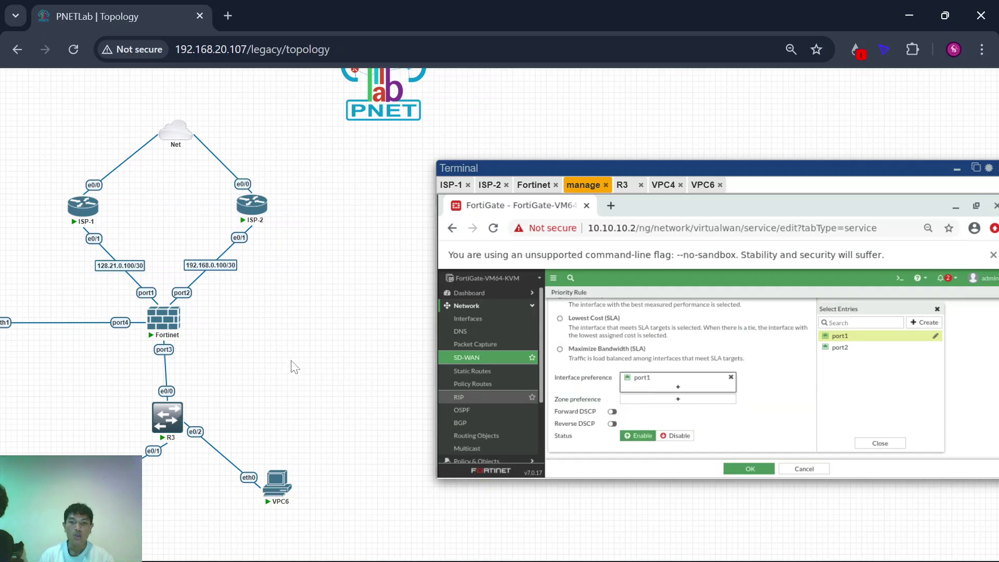
{"action": "mouse_move", "coordinate": [167, 133]}
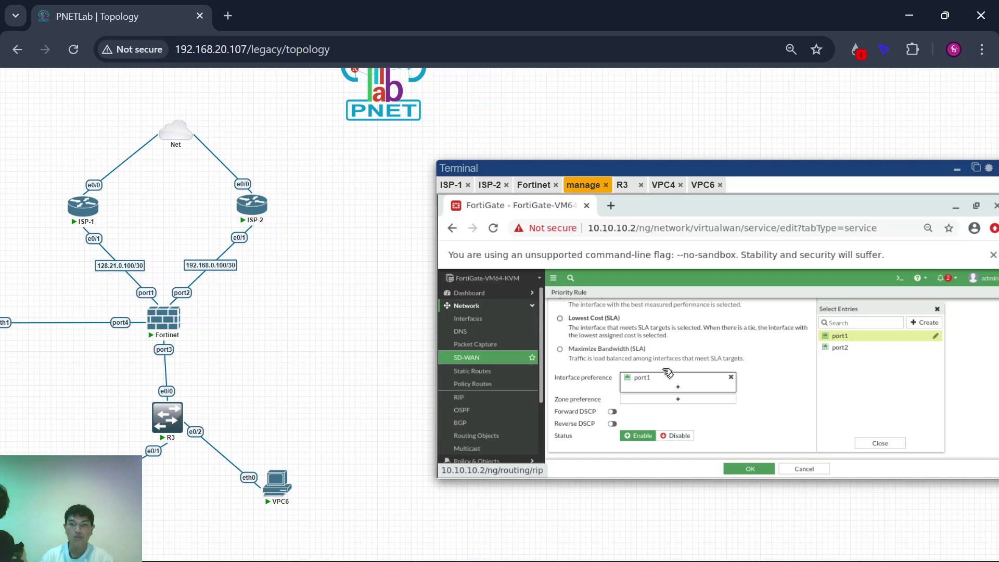
{"action": "scroll", "coordinate": [217, 338], "scroll_direction": "left", "scroll_amount": 3}
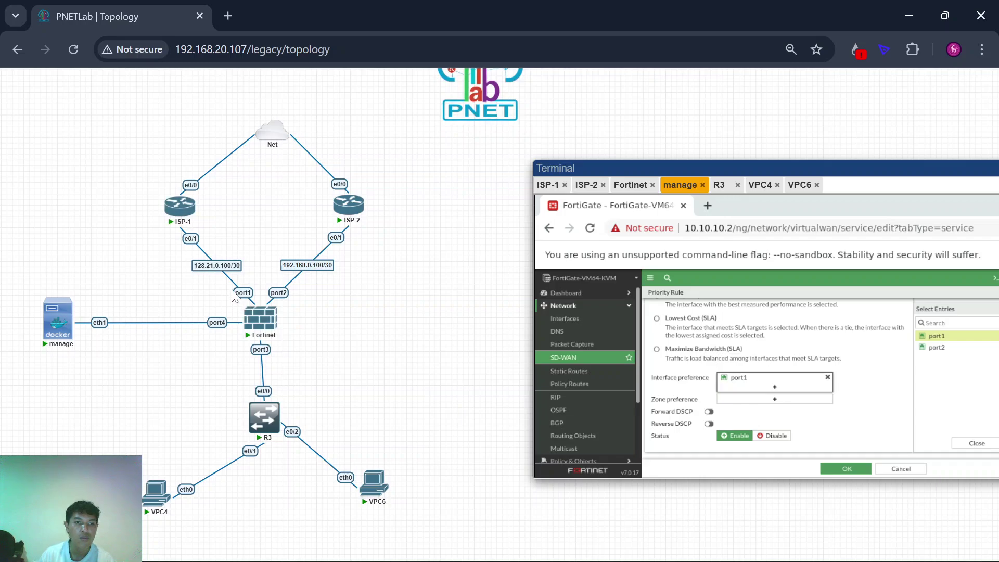
{"action": "scroll", "coordinate": [368, 346], "scroll_direction": "right", "scroll_amount": 3}
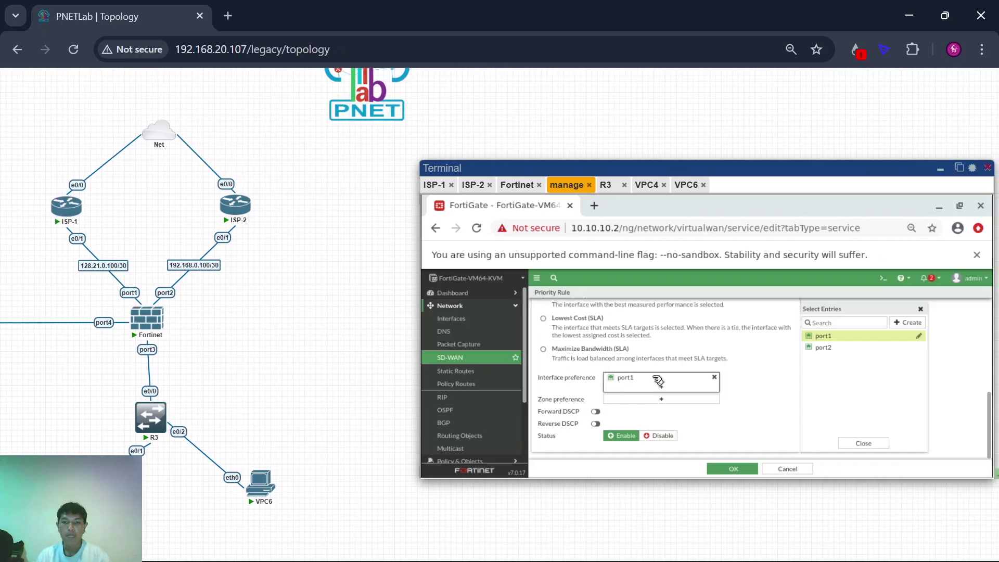
{"action": "scroll", "coordinate": [655, 367], "scroll_direction": "up", "scroll_amount": 6}
{"action": "scroll", "coordinate": [598, 377], "scroll_direction": "down", "scroll_amount": 4}
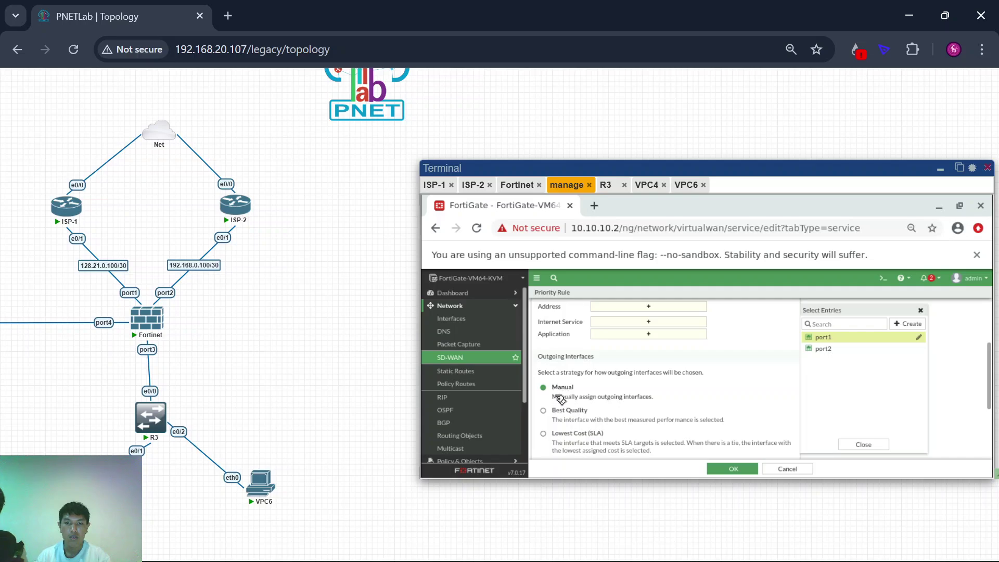
{"action": "scroll", "coordinate": [605, 409], "scroll_direction": "down", "scroll_amount": 2}
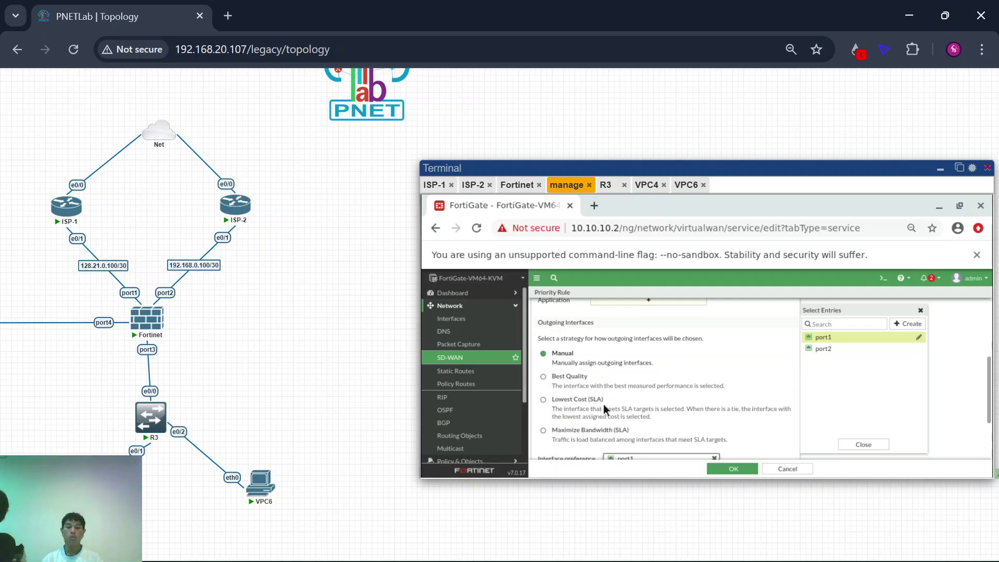
{"action": "left_click", "coordinate": [543, 353]}
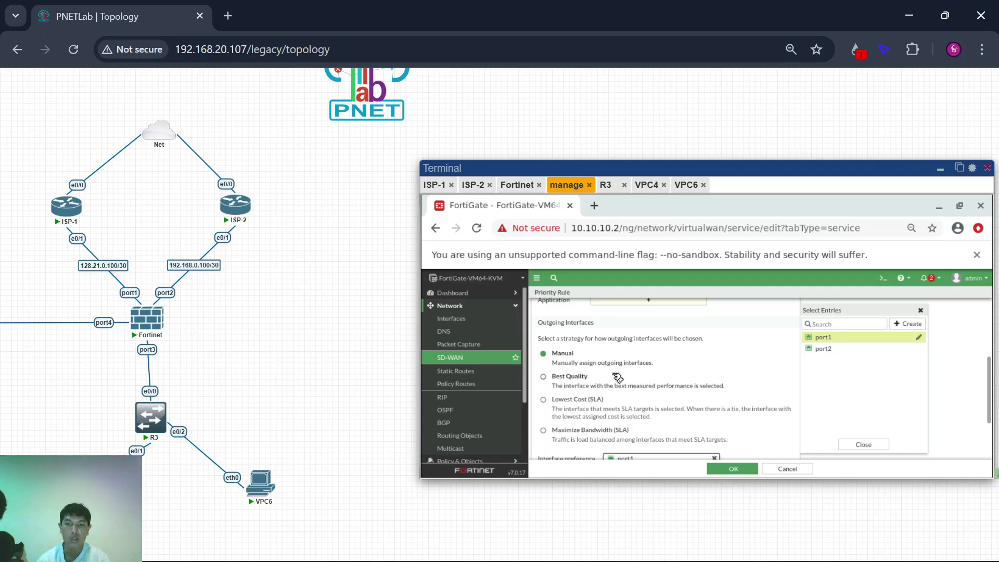
{"action": "scroll", "coordinate": [617, 378], "scroll_direction": "up", "scroll_amount": 3}
{"action": "scroll", "coordinate": [618, 377], "scroll_direction": "up", "scroll_amount": 1}
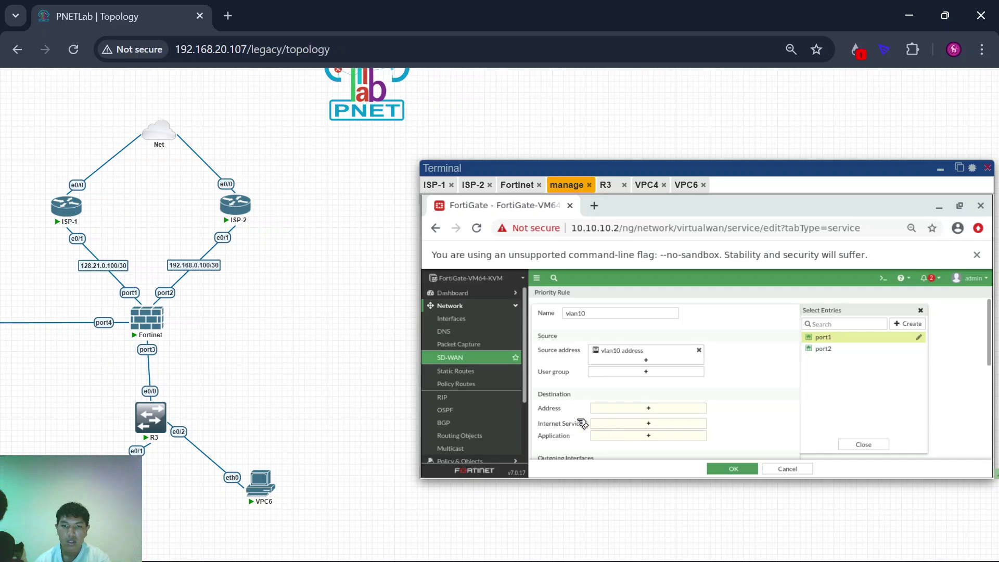
{"action": "scroll", "coordinate": [548, 406], "scroll_direction": "down", "scroll_amount": 8}
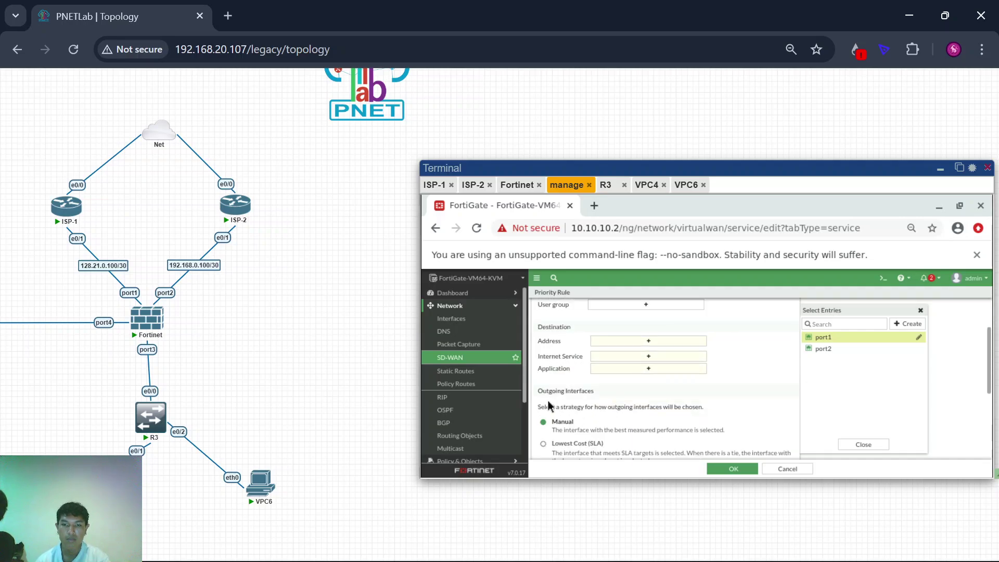
Step: Set the vlan10 rule's destination to all instead of FABRIC_DEVICE and save the rule
{"action": "left_click", "coordinate": [733, 468]}
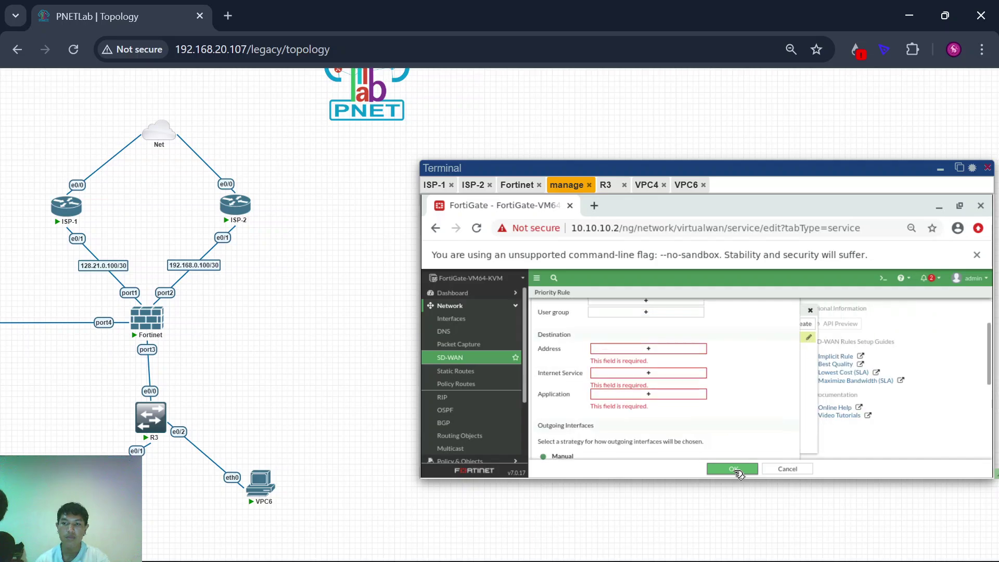
{"action": "left_click", "coordinate": [633, 370]}
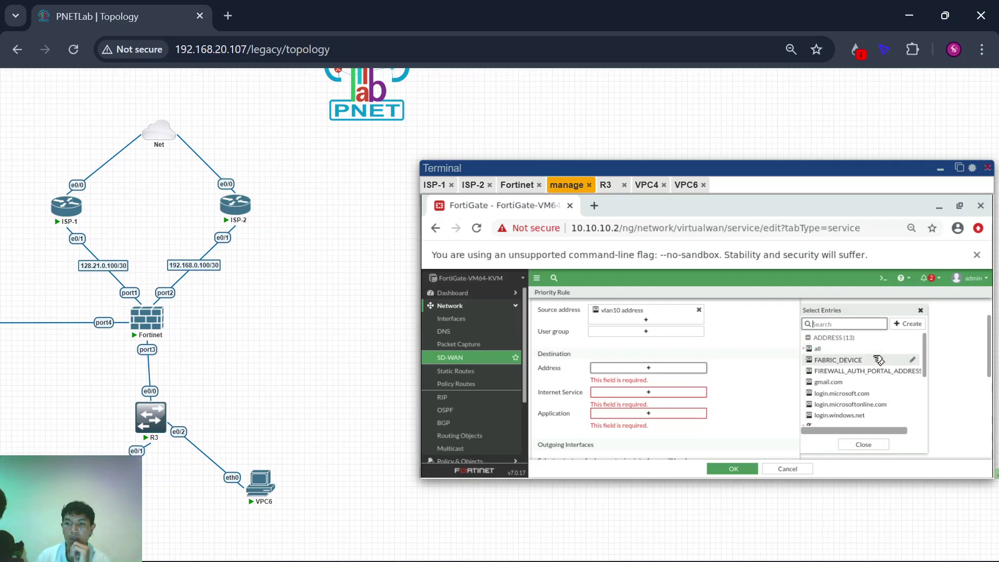
{"action": "left_click", "coordinate": [881, 360]}
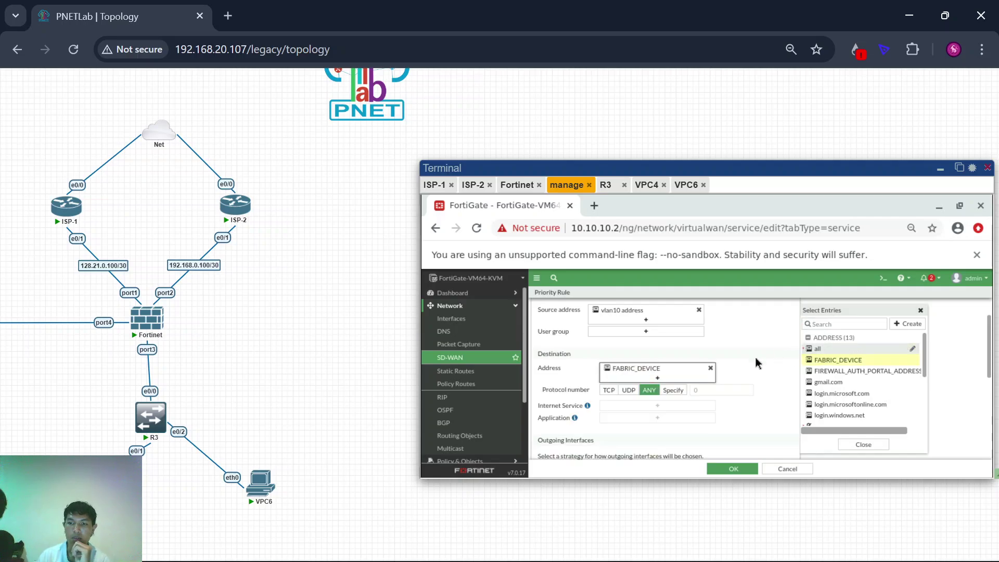
{"action": "left_click", "coordinate": [712, 368]}
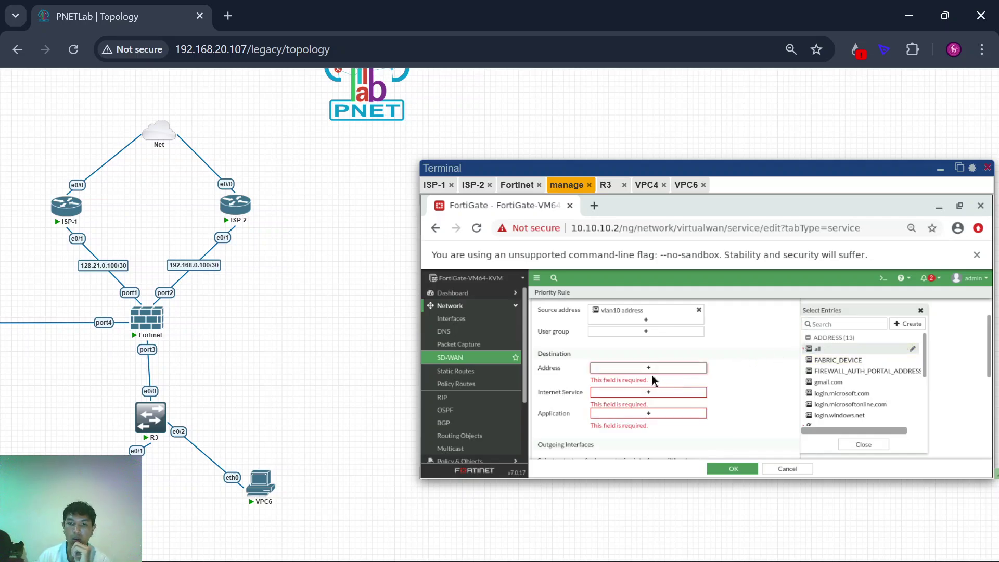
{"action": "left_click", "coordinate": [845, 349]}
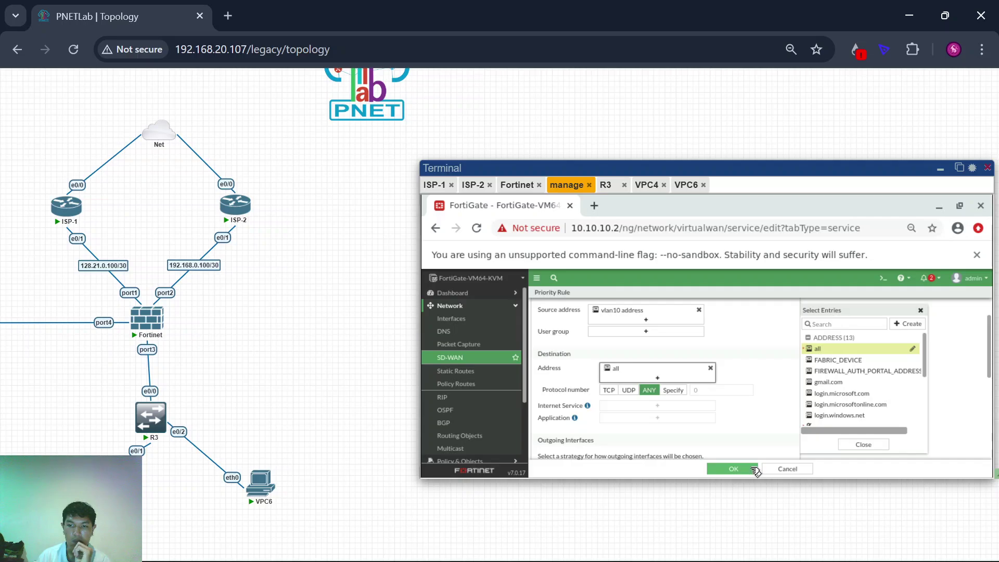
{"action": "left_click", "coordinate": [755, 469]}
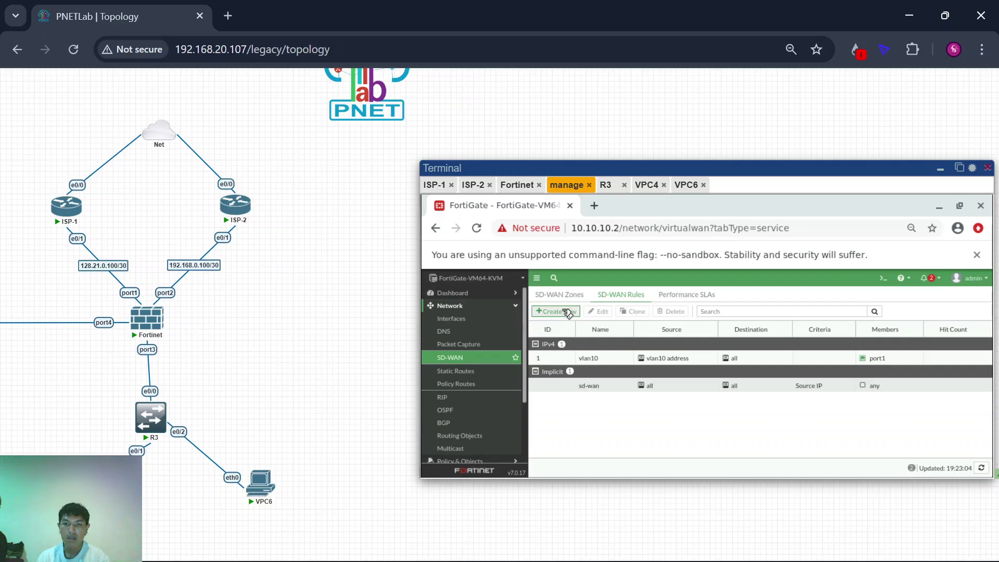
Step: Start a rule named vlan20 with source vlan20 address and destination all
{"action": "left_click", "coordinate": [562, 312]}
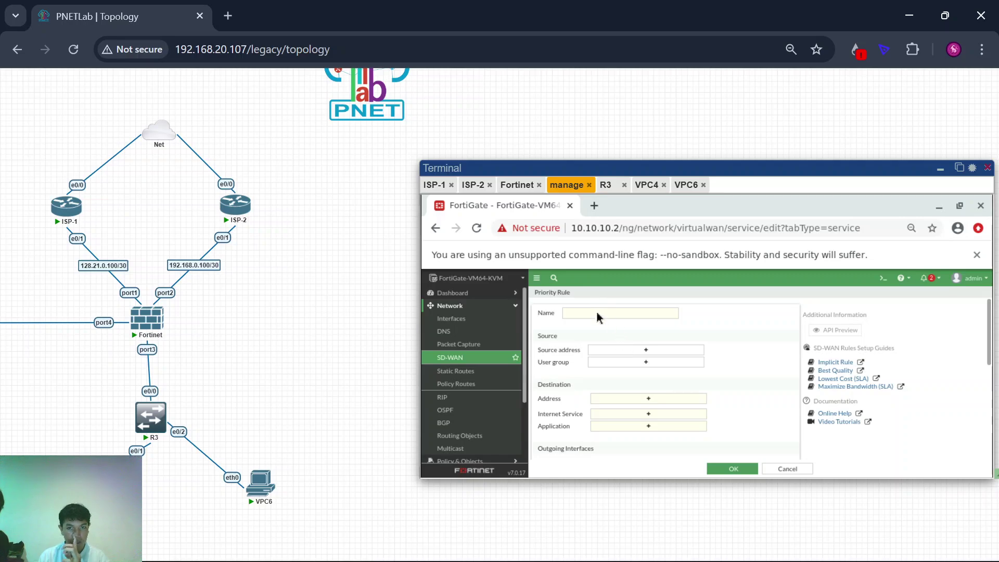
{"action": "left_click", "coordinate": [599, 315]}
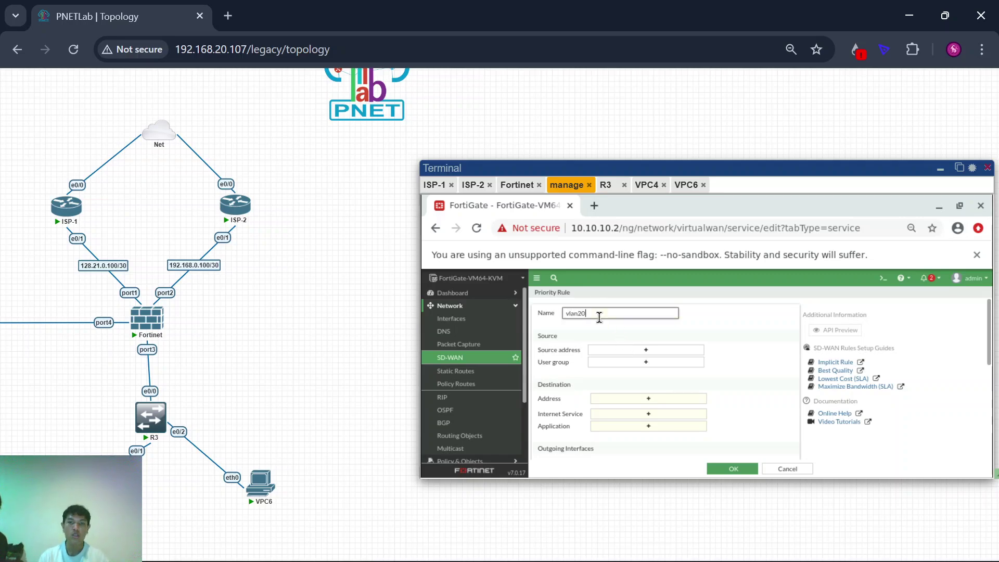
{"action": "left_click", "coordinate": [625, 352]}
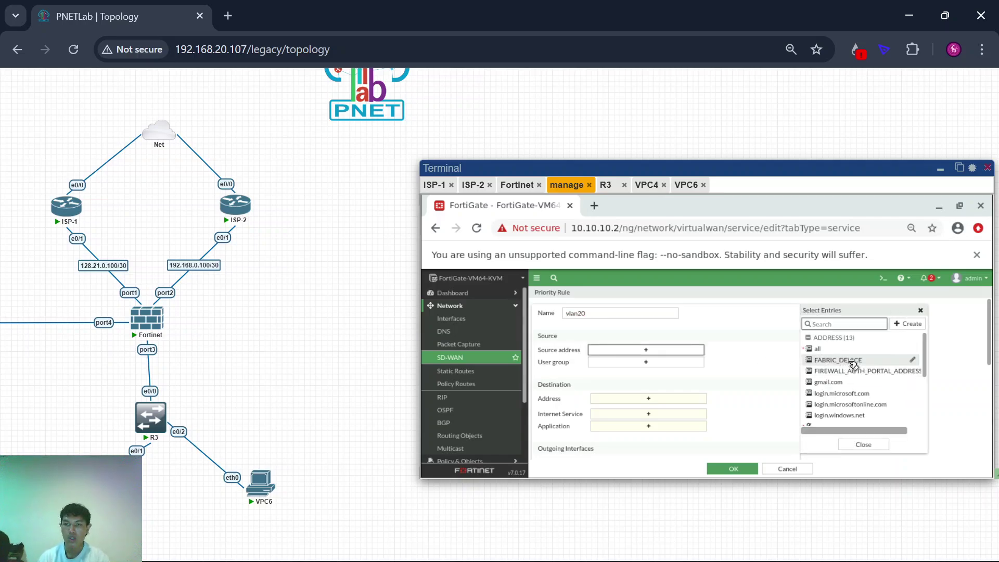
{"action": "scroll", "coordinate": [853, 364], "scroll_direction": "down", "scroll_amount": 3}
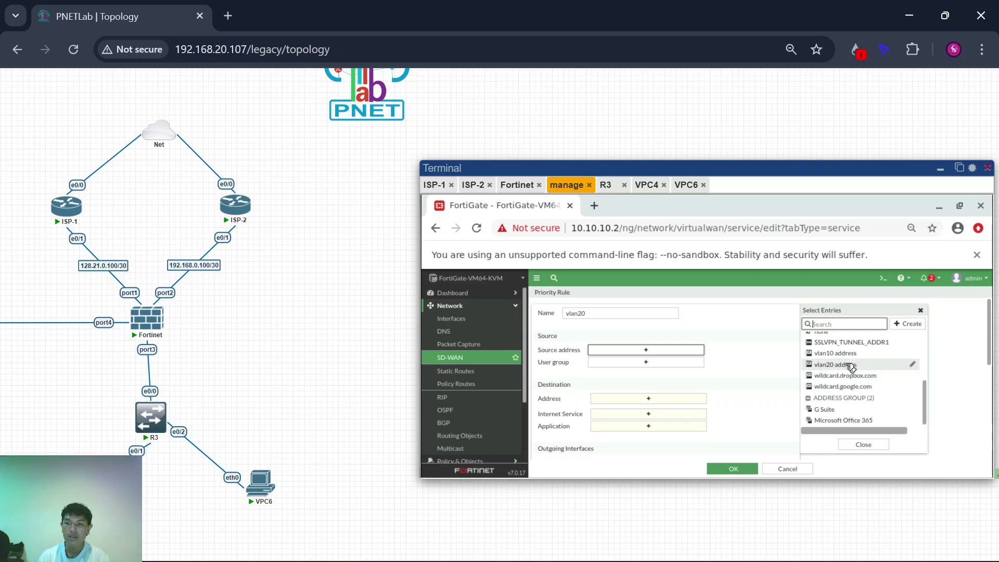
{"action": "left_click", "coordinate": [850, 366]}
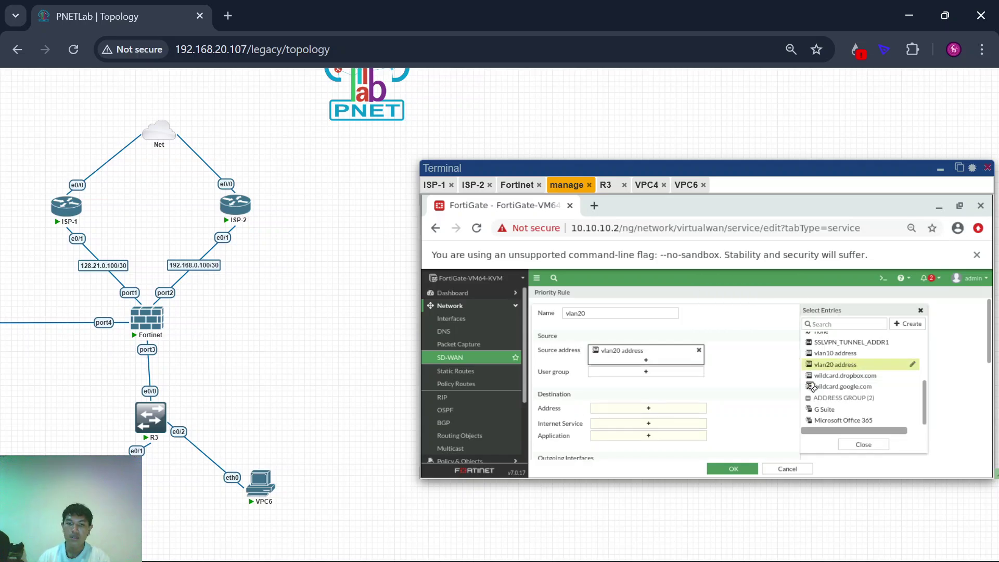
{"action": "left_click", "coordinate": [619, 409]}
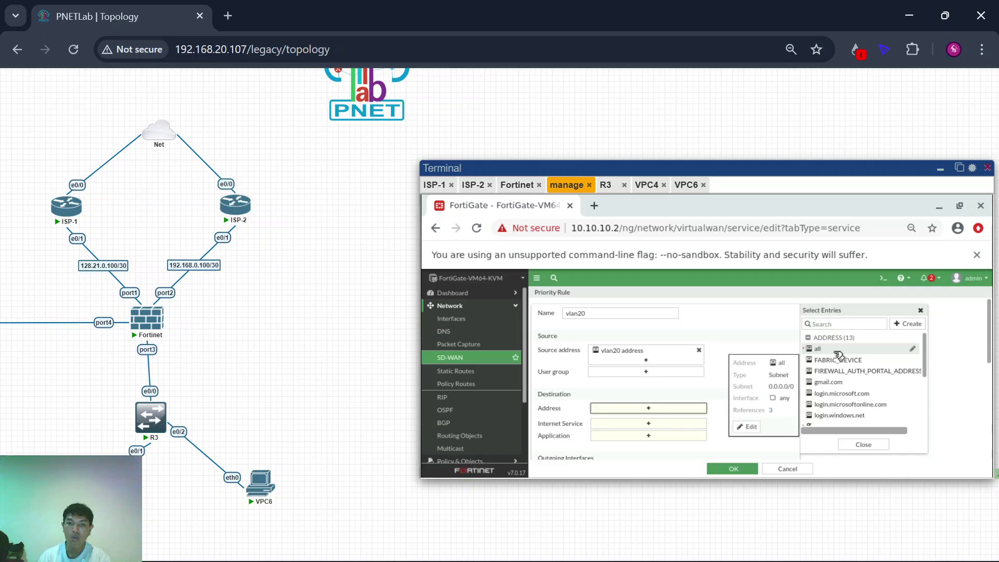
{"action": "left_click", "coordinate": [837, 350]}
Step: Give the vlan20 rule the Manual strategy with port2 preferred, and save it
{"action": "scroll", "coordinate": [644, 430], "scroll_direction": "down", "scroll_amount": 2}
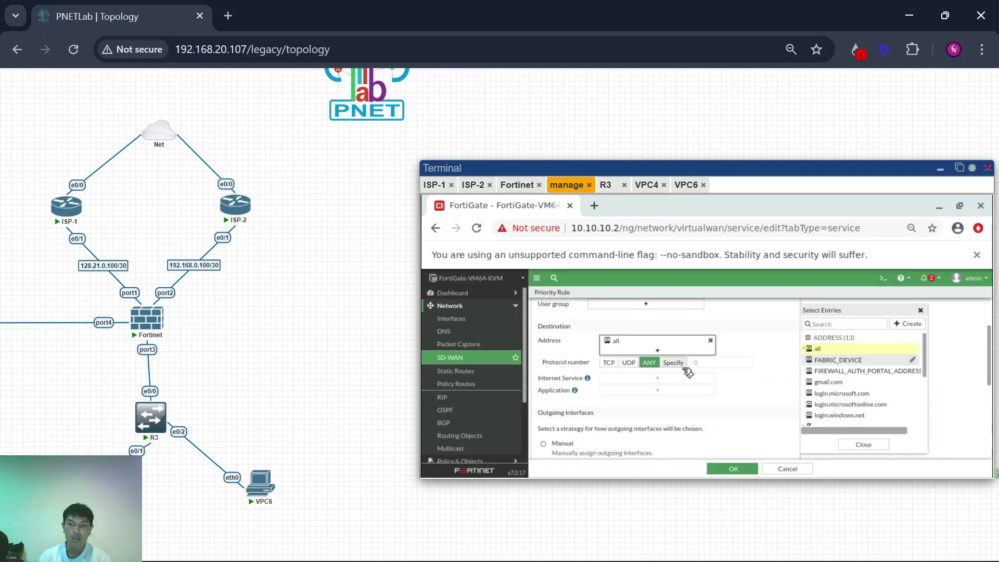
{"action": "scroll", "coordinate": [677, 382], "scroll_direction": "down", "scroll_amount": 3}
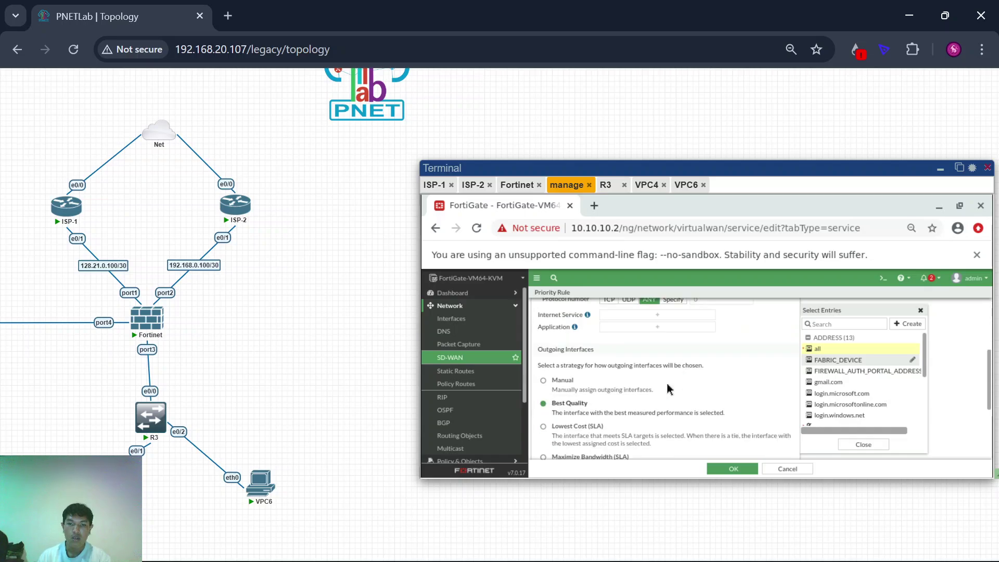
{"action": "left_click", "coordinate": [560, 339]}
{"action": "scroll", "coordinate": [565, 362], "scroll_direction": "down", "scroll_amount": 1}
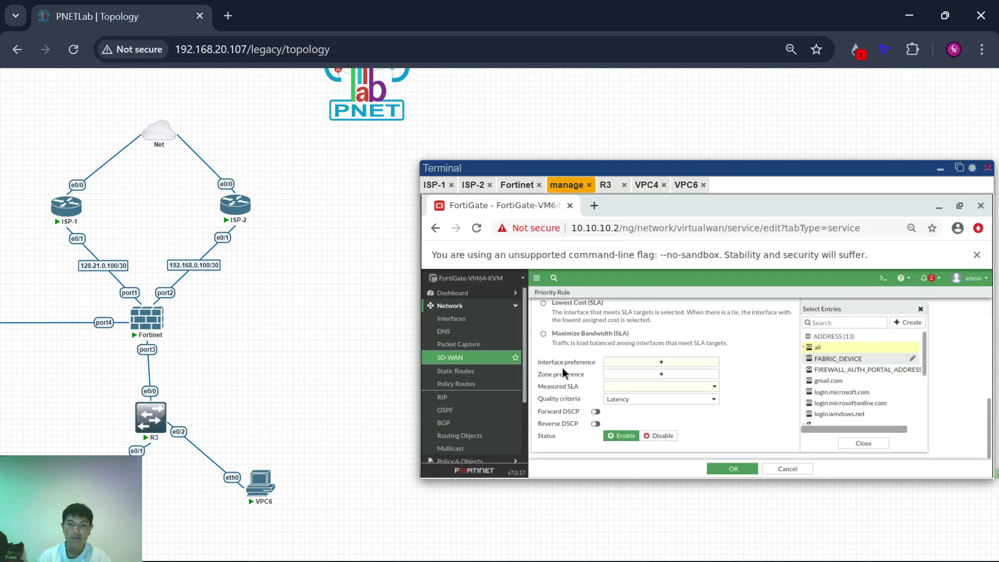
{"action": "scroll", "coordinate": [563, 371], "scroll_direction": "up", "scroll_amount": 2}
{"action": "left_click", "coordinate": [543, 326]}
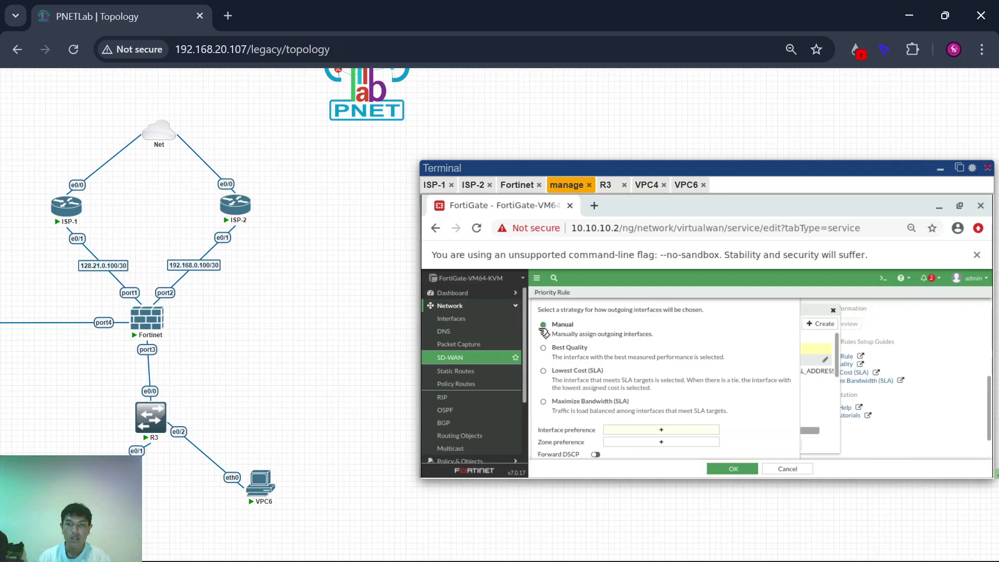
{"action": "scroll", "coordinate": [593, 387], "scroll_direction": "up", "scroll_amount": 1}
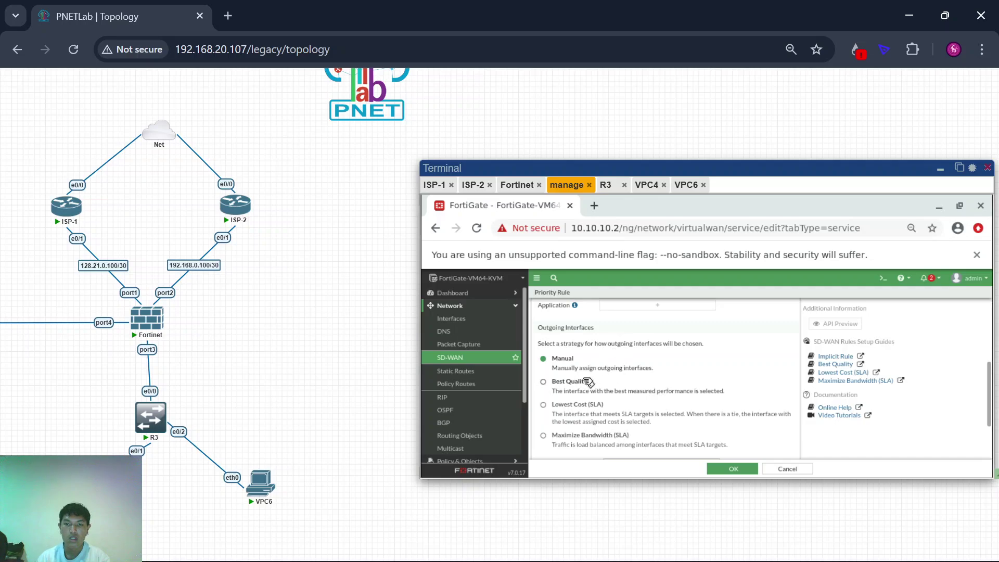
{"action": "scroll", "coordinate": [593, 390], "scroll_direction": "down", "scroll_amount": 1}
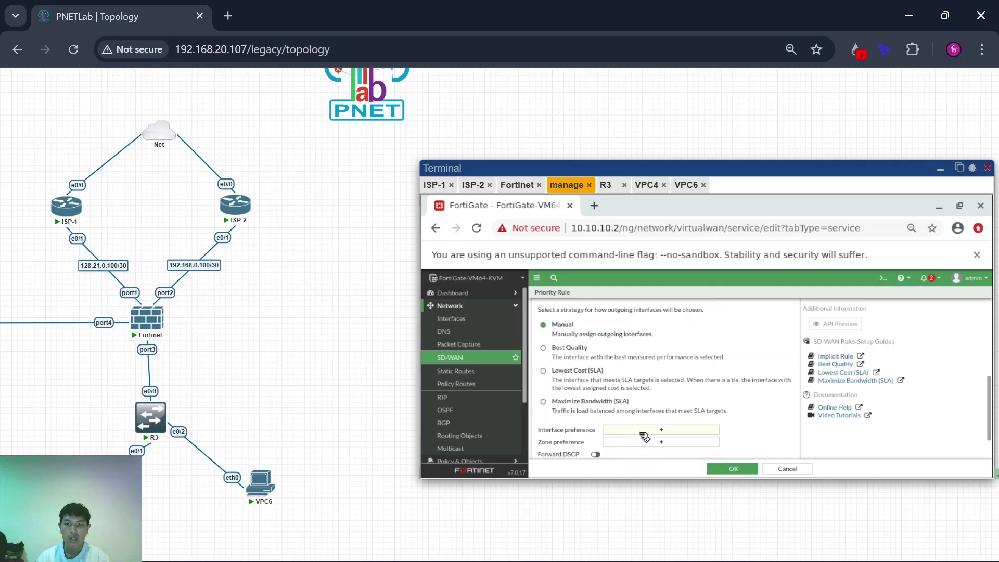
{"action": "left_click", "coordinate": [644, 432]}
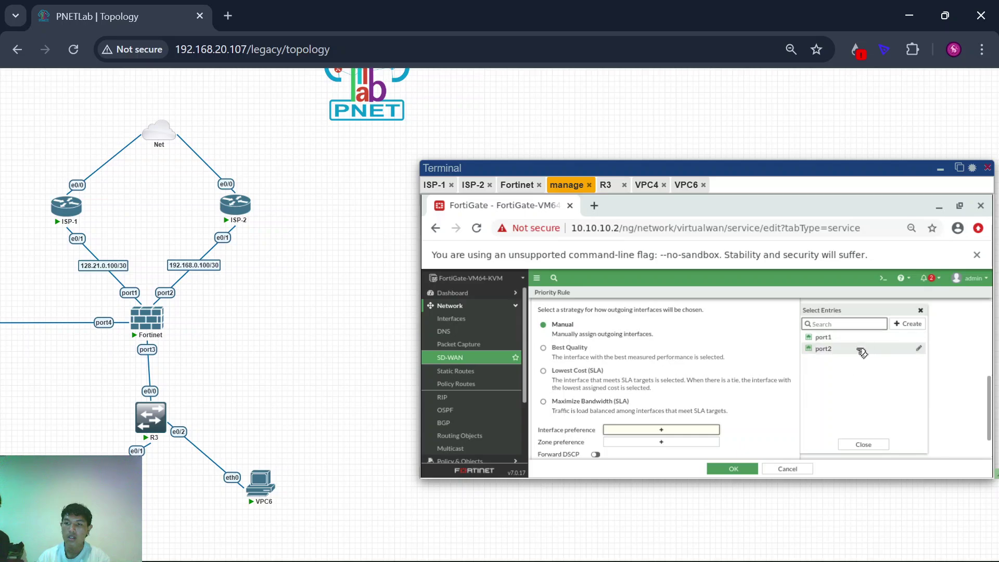
{"action": "left_click", "coordinate": [861, 353]}
{"action": "scroll", "coordinate": [689, 395], "scroll_direction": "down", "scroll_amount": 1}
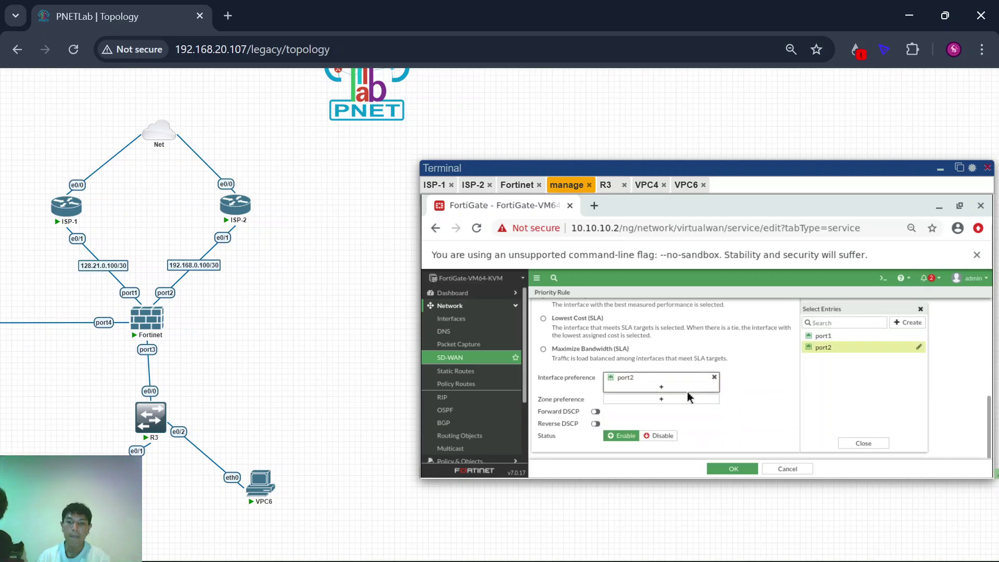
{"action": "left_click", "coordinate": [733, 468]}
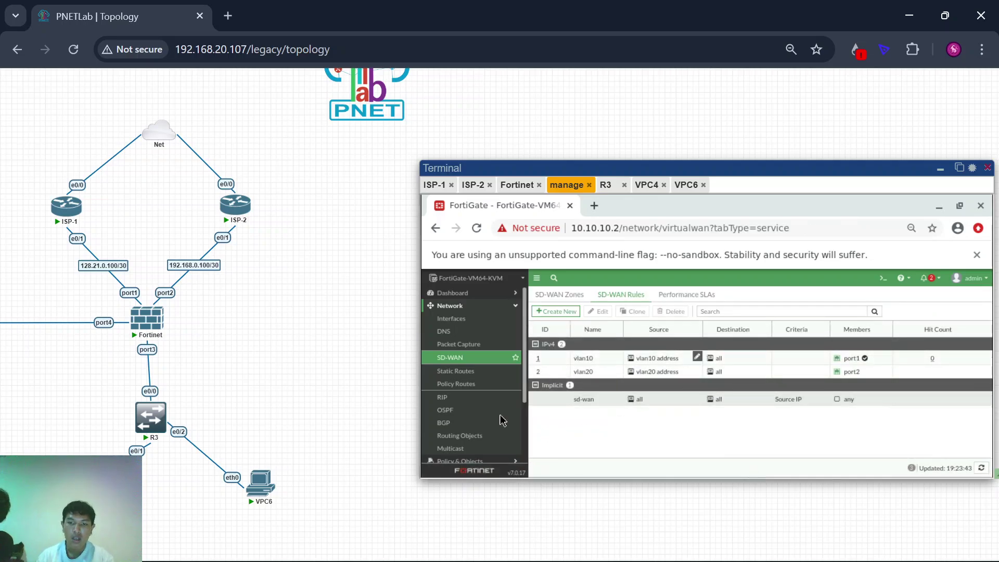
Step: Expand virtual-wan-link to compare port1 (128.21.0.101) with idle port2, then return to VPC6
{"action": "left_click", "coordinate": [561, 296]}
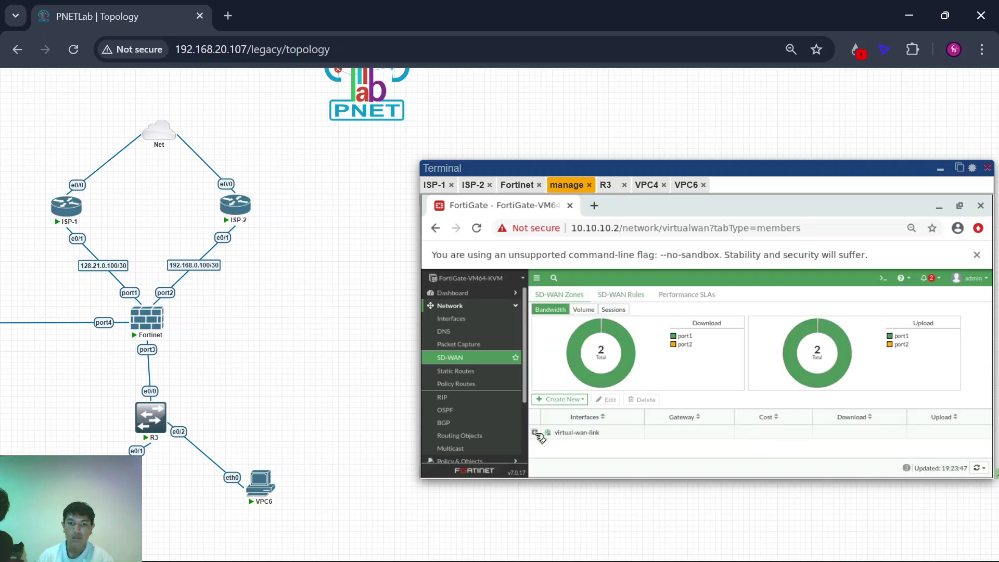
{"action": "left_click", "coordinate": [536, 434]}
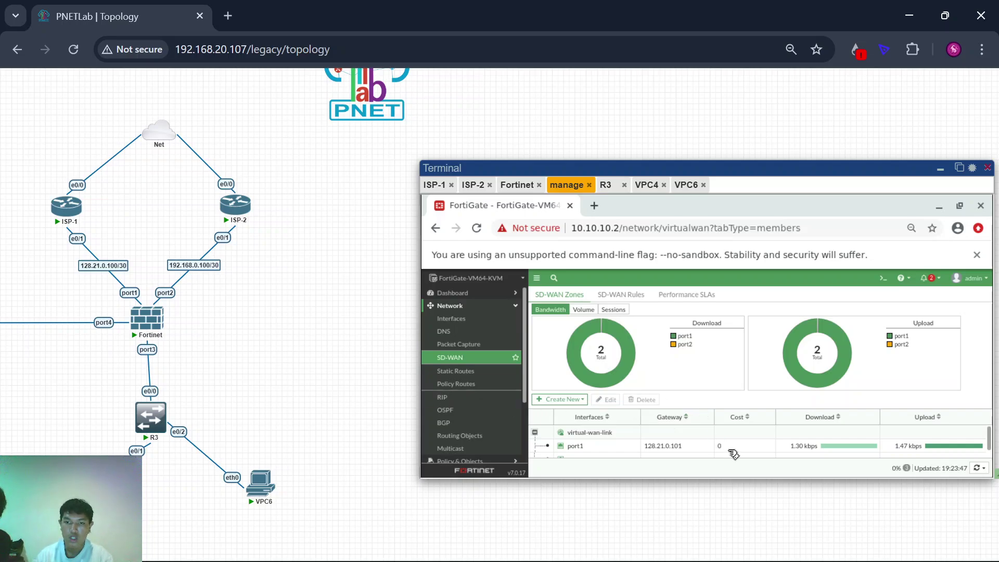
{"action": "scroll", "coordinate": [734, 454], "scroll_direction": "down", "scroll_amount": 1}
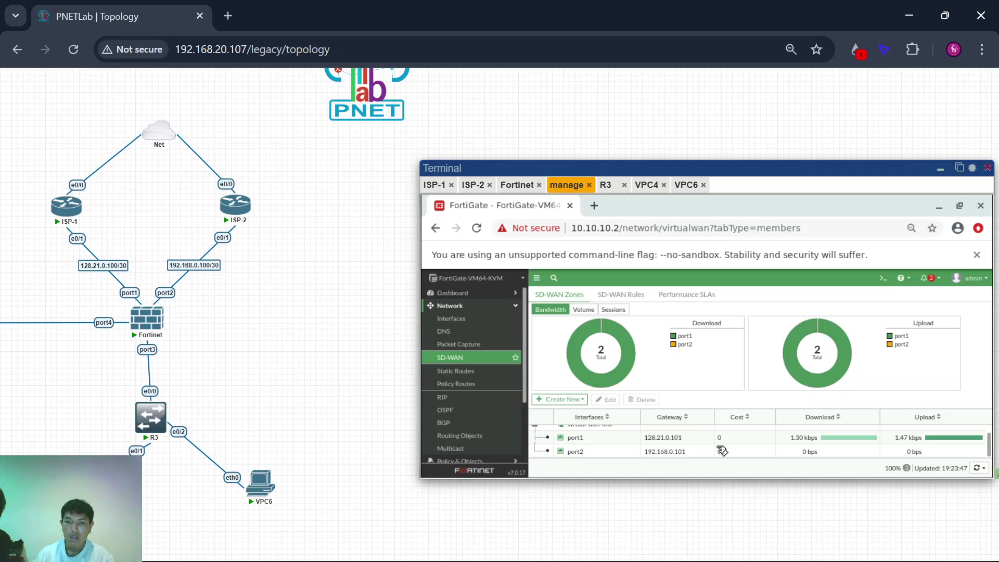
{"action": "left_click", "coordinate": [606, 437]}
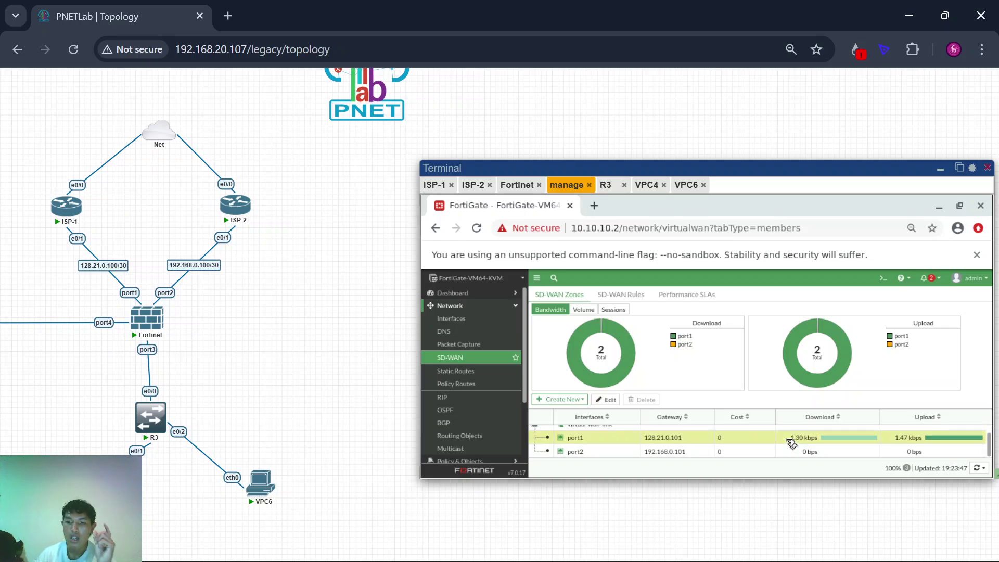
{"action": "left_click", "coordinate": [687, 184]}
Step: Rerun the trace to 8.8.8.8 from the VPC6 console
{"action": "key", "text": "Return"}
{"action": "key", "text": "Return"}
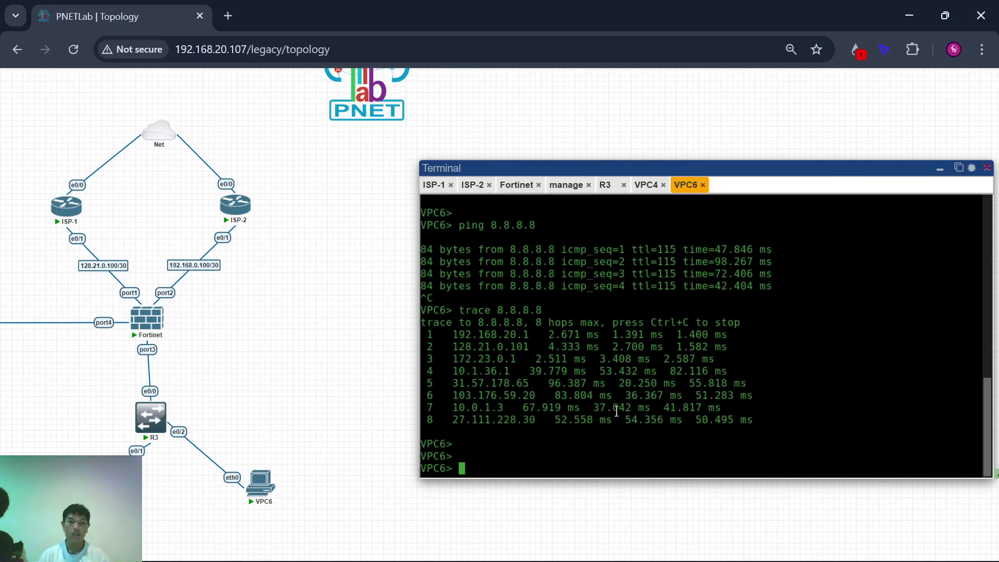
{"action": "key", "text": "Up"}
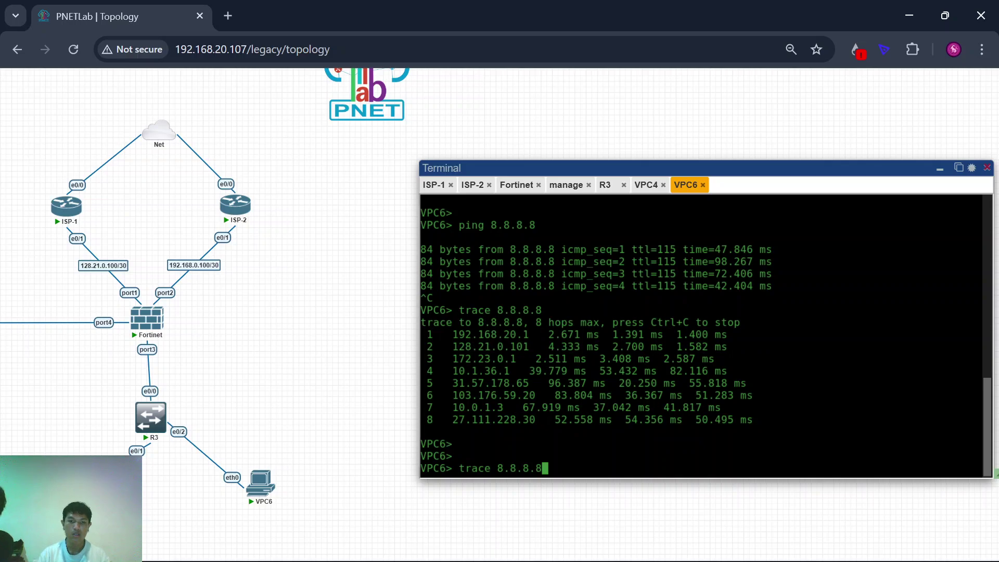
{"action": "key", "text": "Return"}
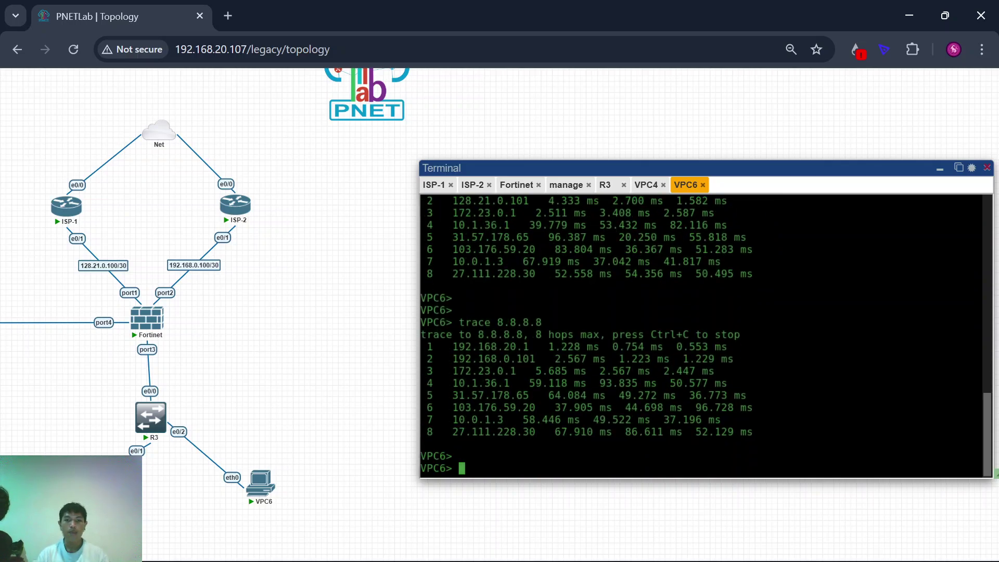
{"action": "scroll", "coordinate": [356, 377], "scroll_direction": "up", "scroll_amount": 1}
{"action": "scroll", "coordinate": [315, 368], "scroll_direction": "down", "scroll_amount": 1}
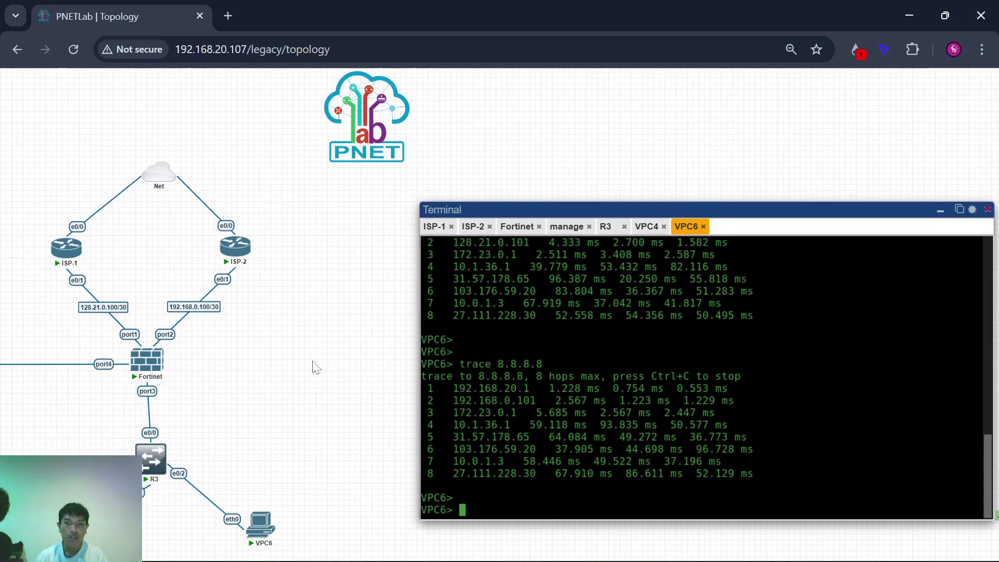
{"action": "scroll", "coordinate": [479, 335], "scroll_direction": "up", "scroll_amount": 1}
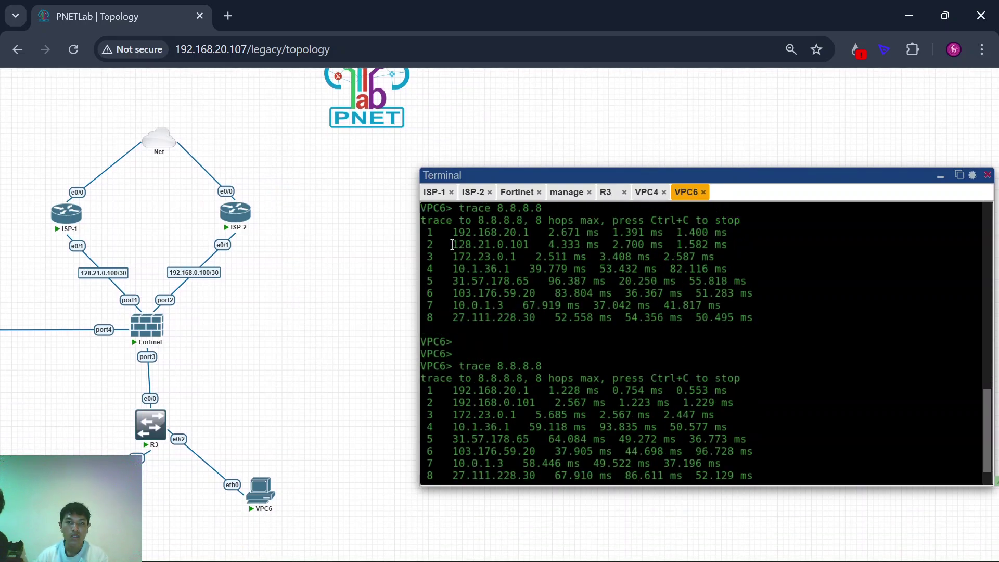
Step: Compare hop 2 (128.21.0.101 versus 192.168.0.101) and mark VPC6 and ISP-2 on the topology
{"action": "mouse_move", "coordinate": [453, 244]}
{"action": "left_mouse_down"}
{"action": "mouse_move", "coordinate": [458, 256]}
{"action": "mouse_move", "coordinate": [447, 244]}
{"action": "mouse_move", "coordinate": [539, 245]}
{"action": "left_mouse_up"}
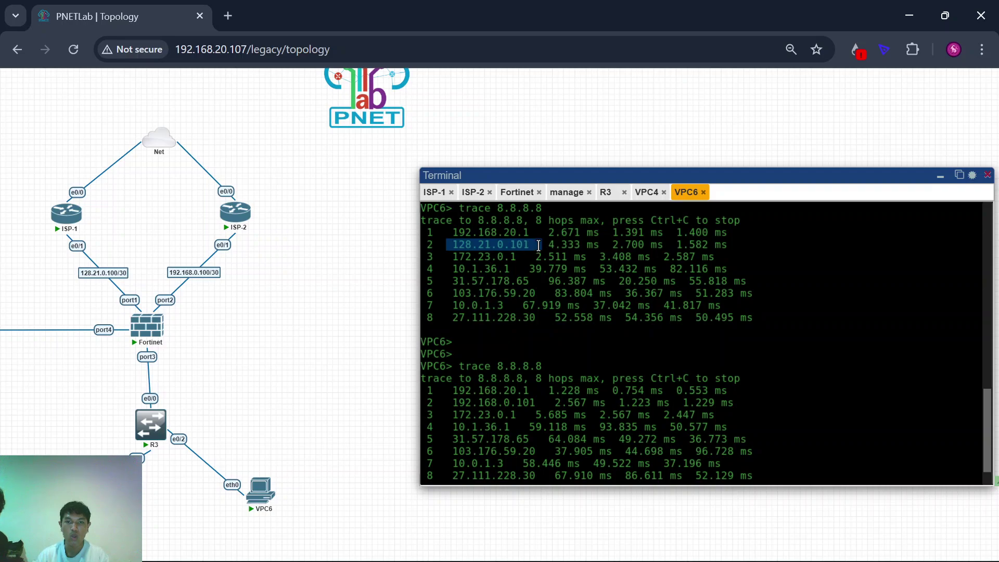
{"action": "left_click_drag", "start_coordinate": [453, 401], "coordinate": [535, 401]}
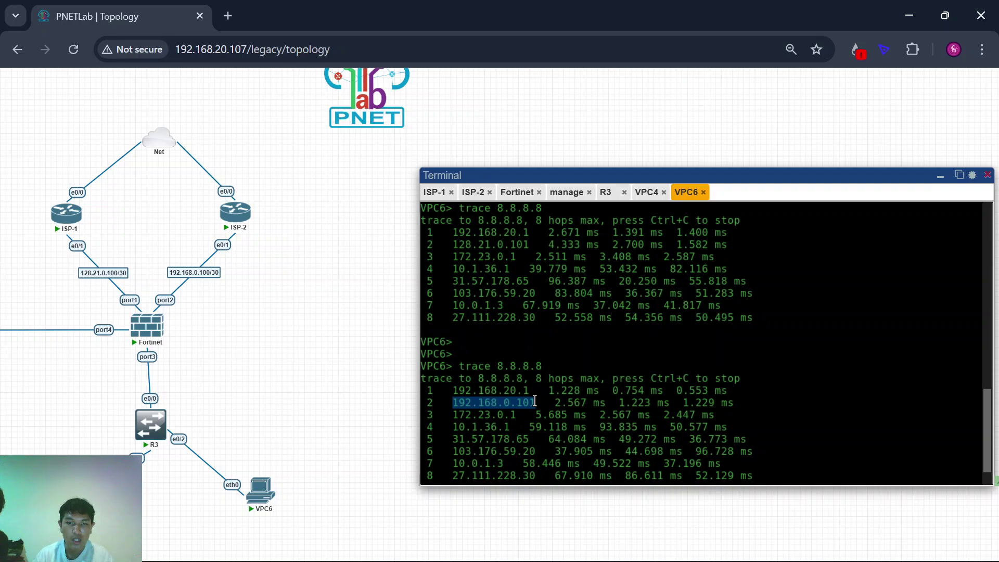
{"action": "scroll", "coordinate": [538, 401], "scroll_direction": "down", "scroll_amount": 1}
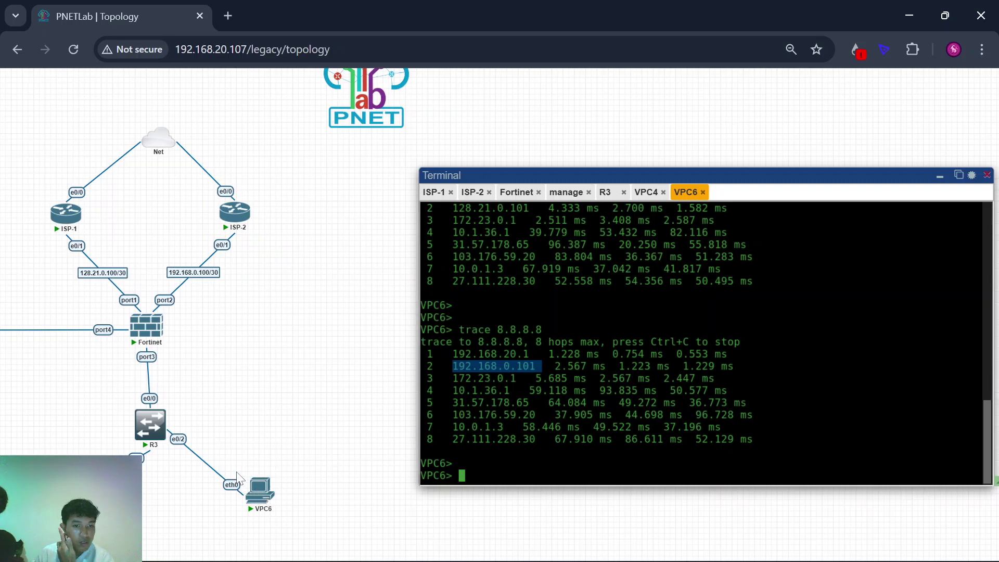
{"action": "left_click_drag", "start_coordinate": [237, 466], "coordinate": [287, 524]}
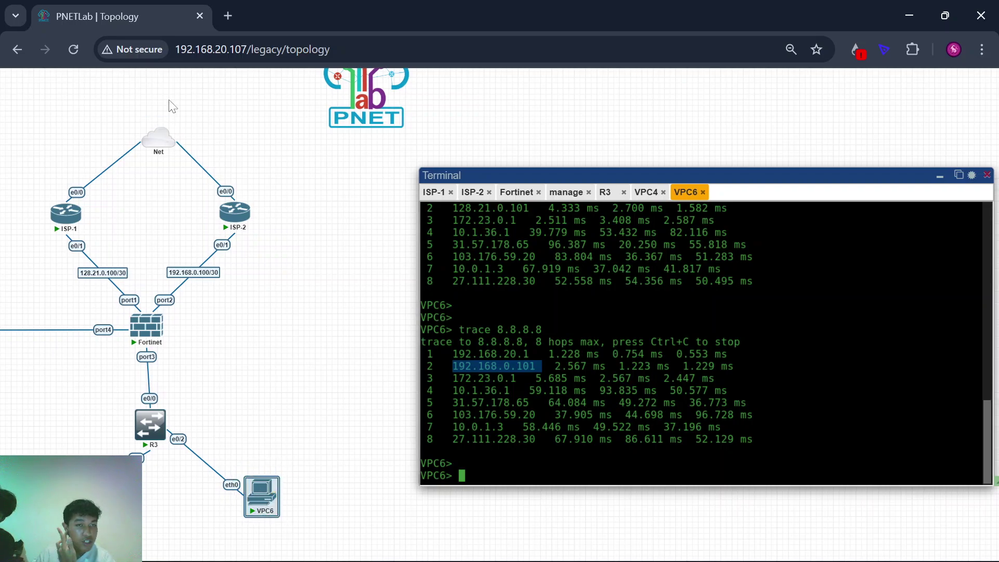
{"action": "left_click_drag", "start_coordinate": [186, 192], "coordinate": [271, 265]}
{"action": "left_click", "coordinate": [306, 309]}
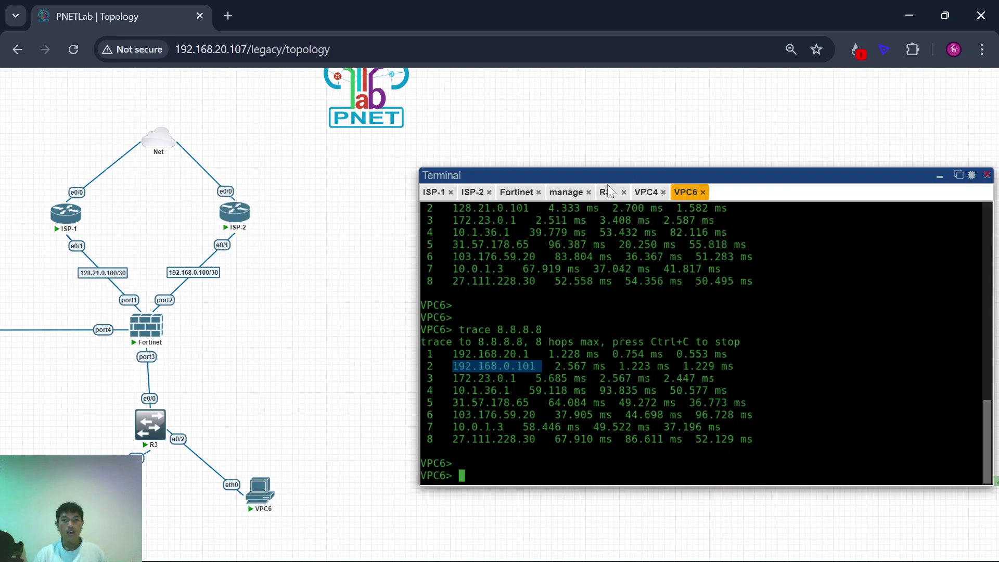
{"action": "left_click", "coordinate": [565, 193]}
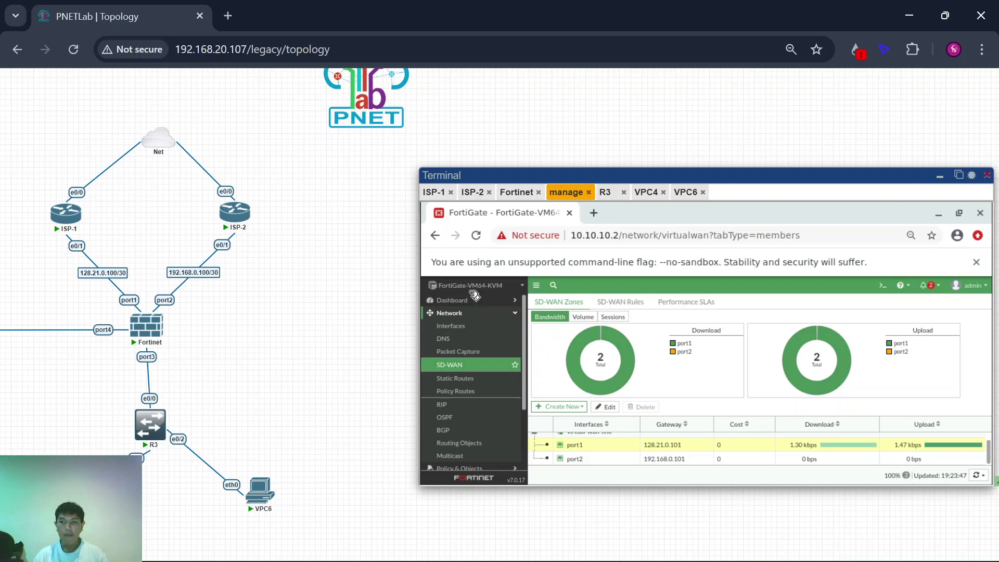
Step: From ISP-2, ping 192.168.20.2, retrying it as 'do ping' in config mode
{"action": "scroll", "coordinate": [382, 280], "scroll_direction": "down", "scroll_amount": 3}
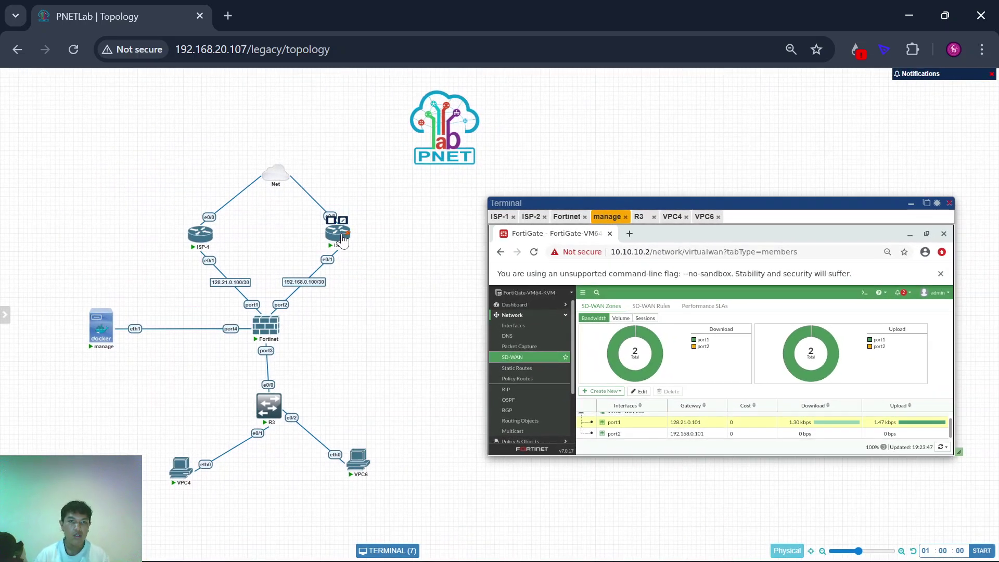
{"action": "left_click", "coordinate": [339, 244]}
{"action": "key", "text": "Return"}
{"action": "key", "text": "Return"}
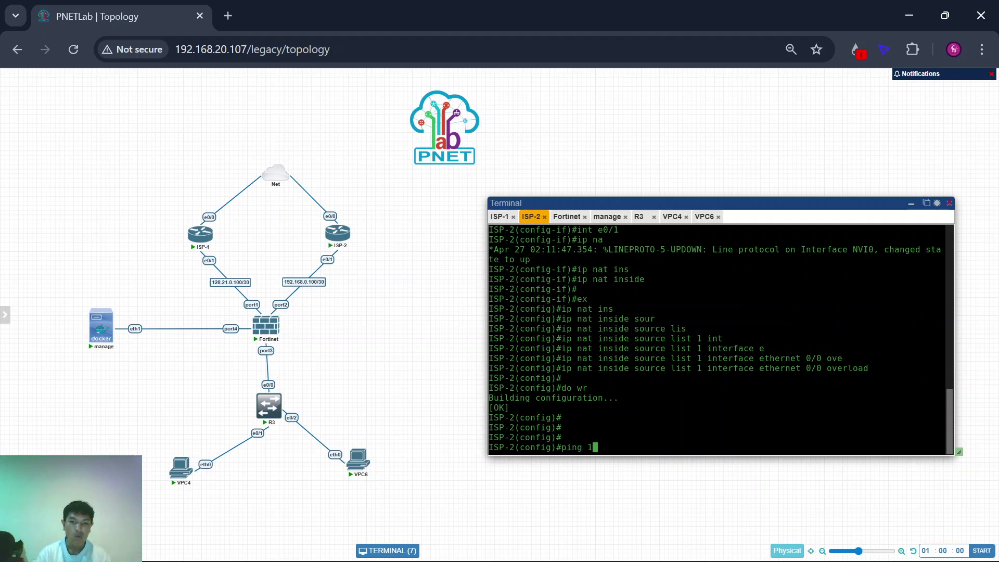
{"action": "type", "text": "ping 192.168.20.2"}
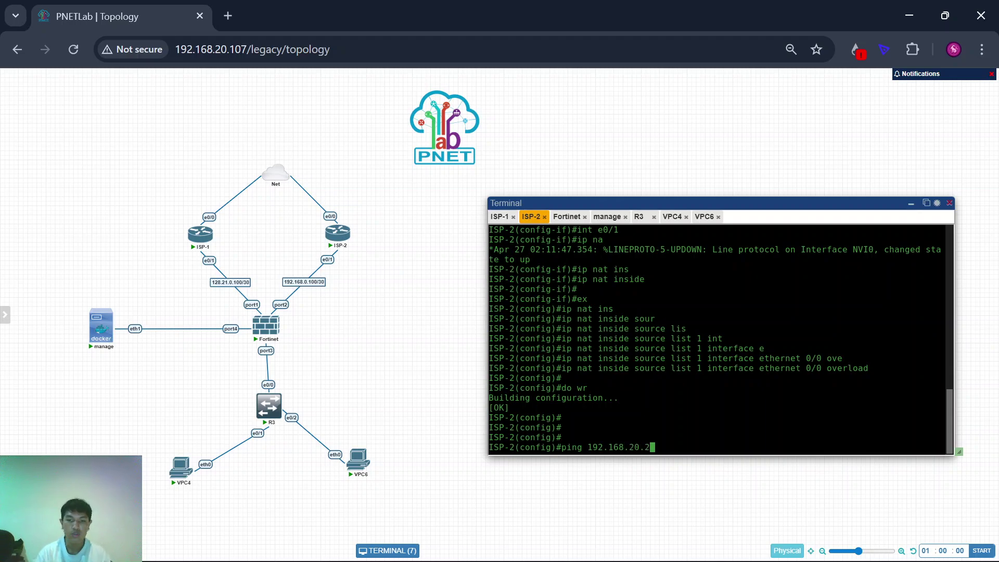
{"action": "key", "text": "Return"}
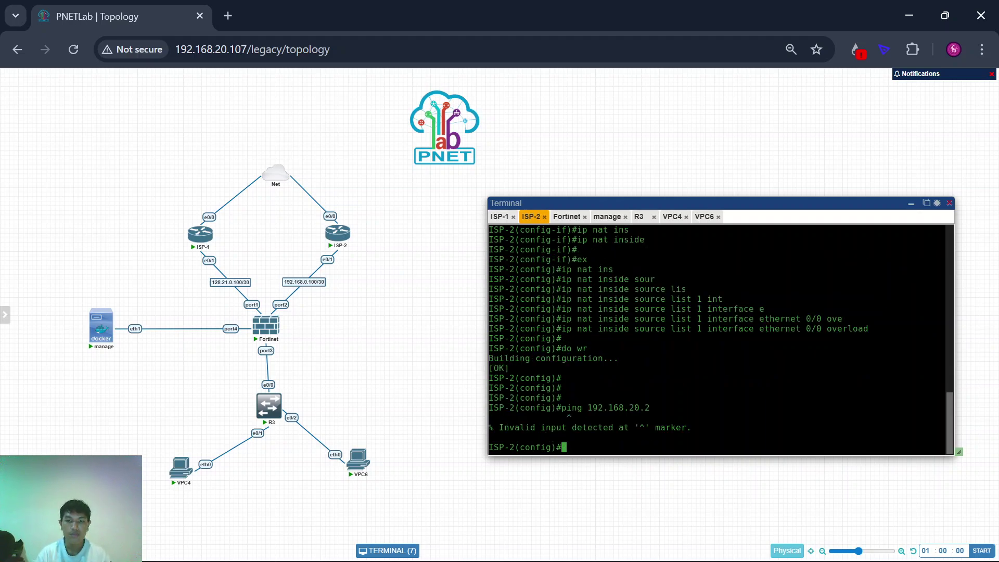
{"action": "key", "text": "Up"}
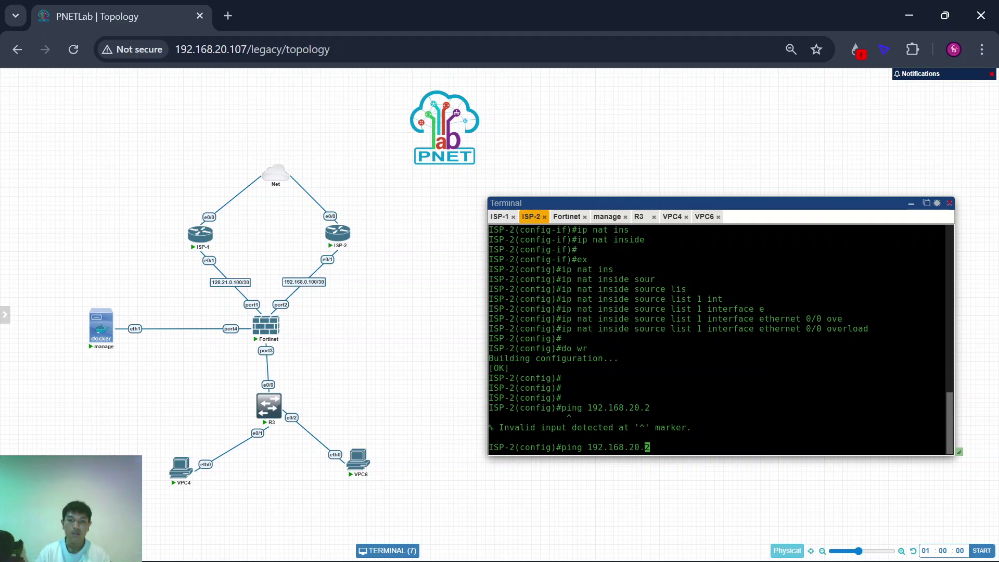
{"action": "type", "text": "do"}
{"action": "key", "text": "Return"}
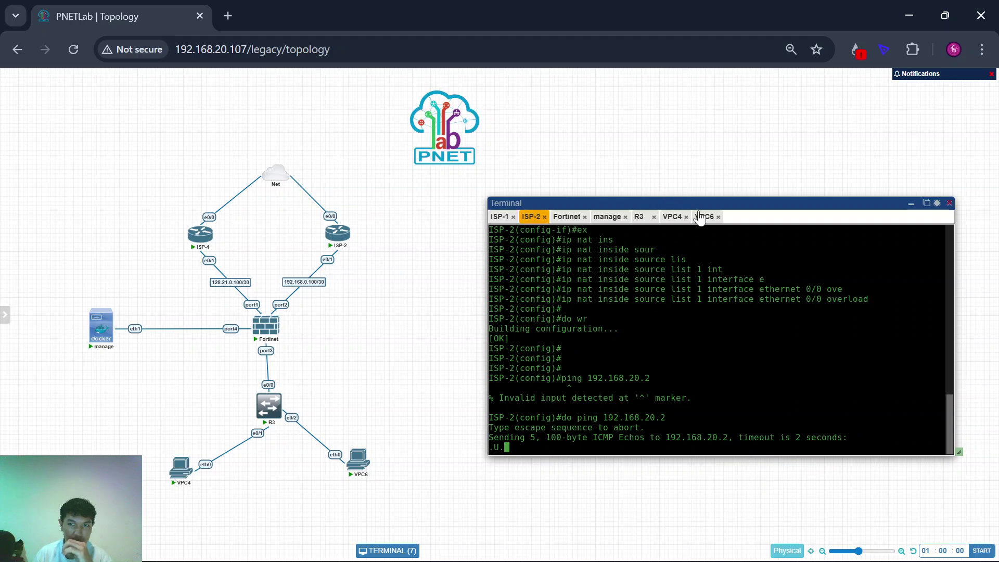
Step: Cycle through the VPC6, FortiGate GUI, FortiGate CLI, R3 and VPC4 consoles
{"action": "left_click", "coordinate": [705, 216]}
{"action": "left_click", "coordinate": [610, 384]}
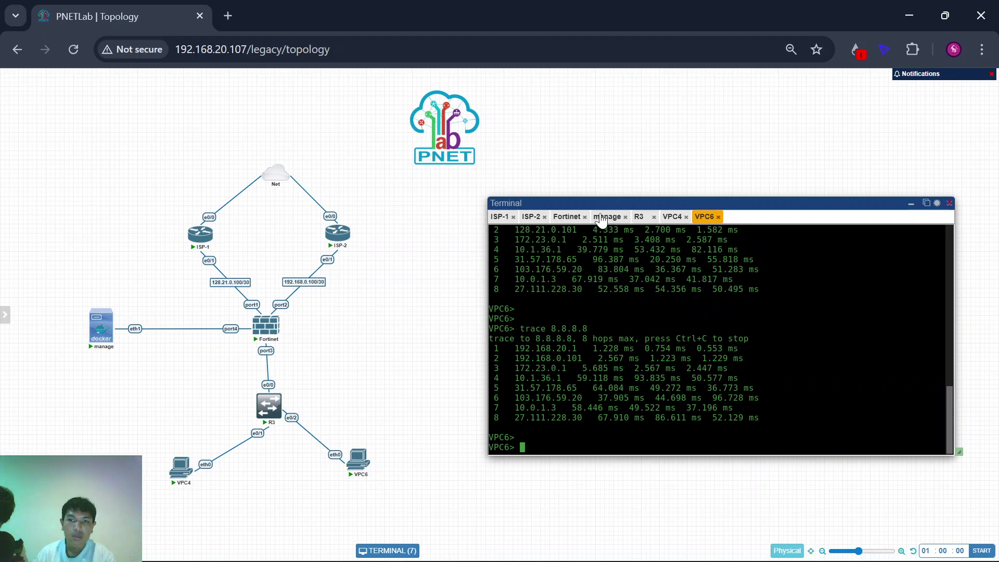
{"action": "left_click", "coordinate": [606, 216]}
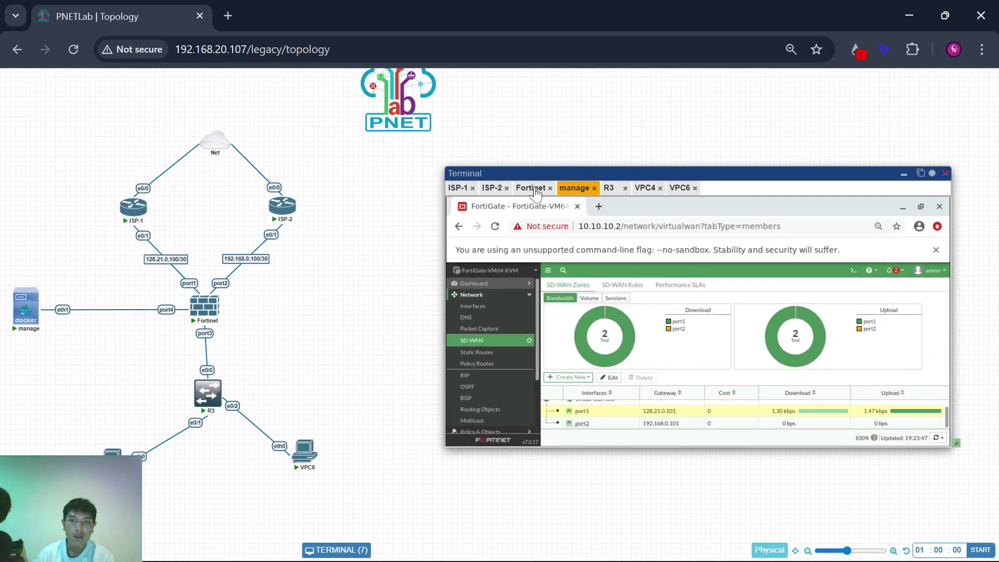
{"action": "left_click", "coordinate": [535, 189]}
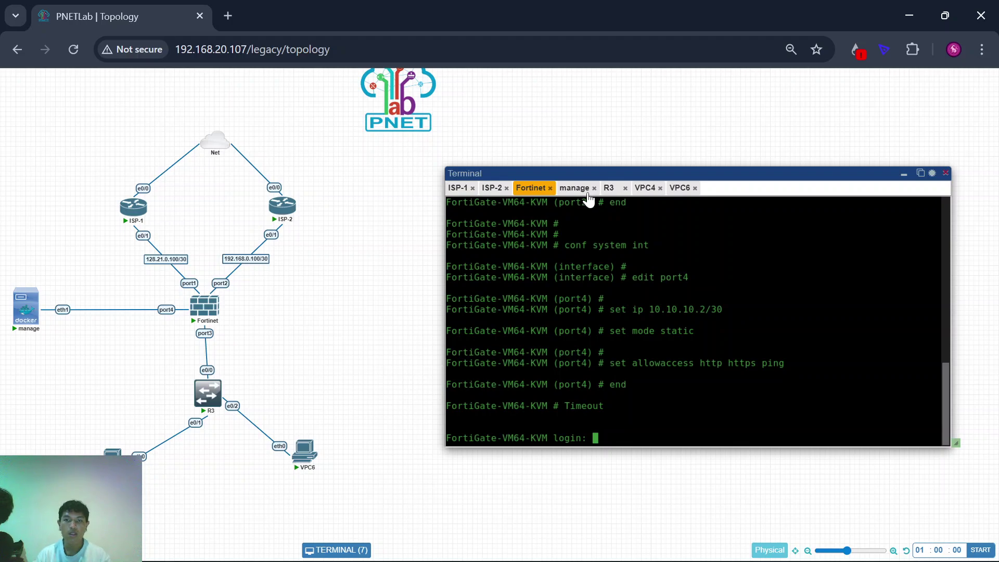
{"action": "left_click", "coordinate": [576, 189]}
{"action": "left_click", "coordinate": [609, 189]}
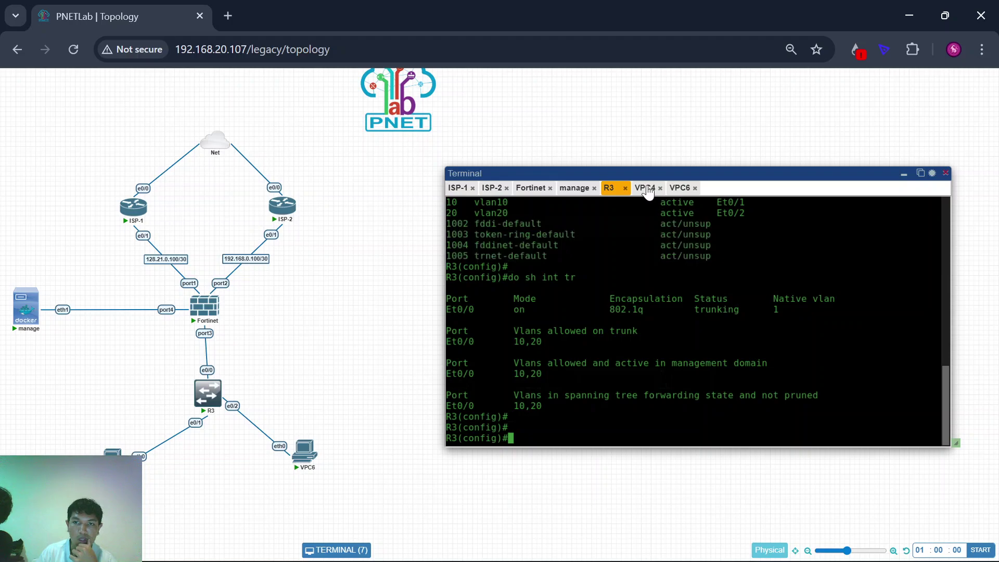
{"action": "left_click", "coordinate": [645, 188]}
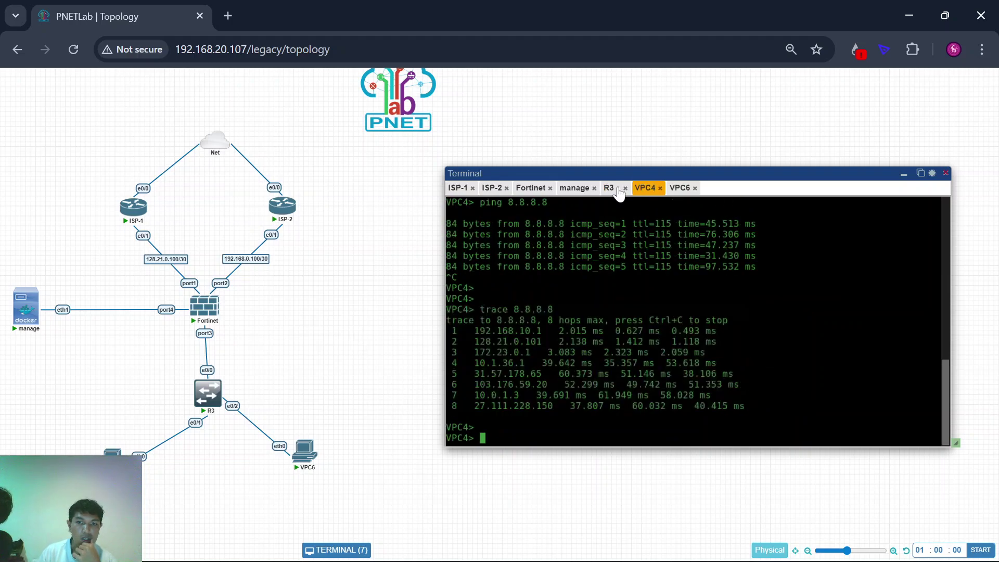
Step: Delete the ISP-1 to Fortinet link and rerun VPC4's trace to 8.8.8.8
{"action": "right_click", "coordinate": [166, 263]}
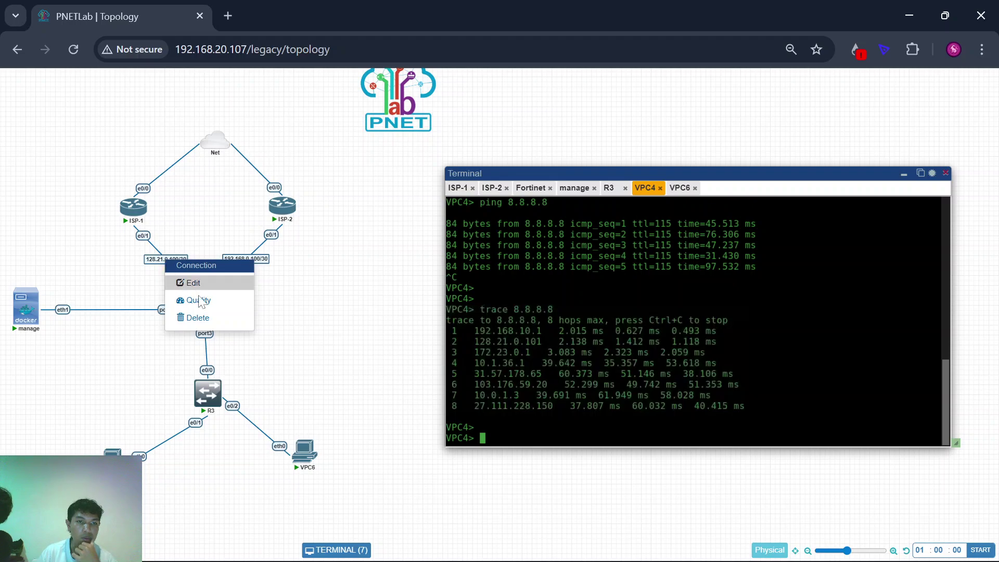
{"action": "left_click", "coordinate": [206, 318]}
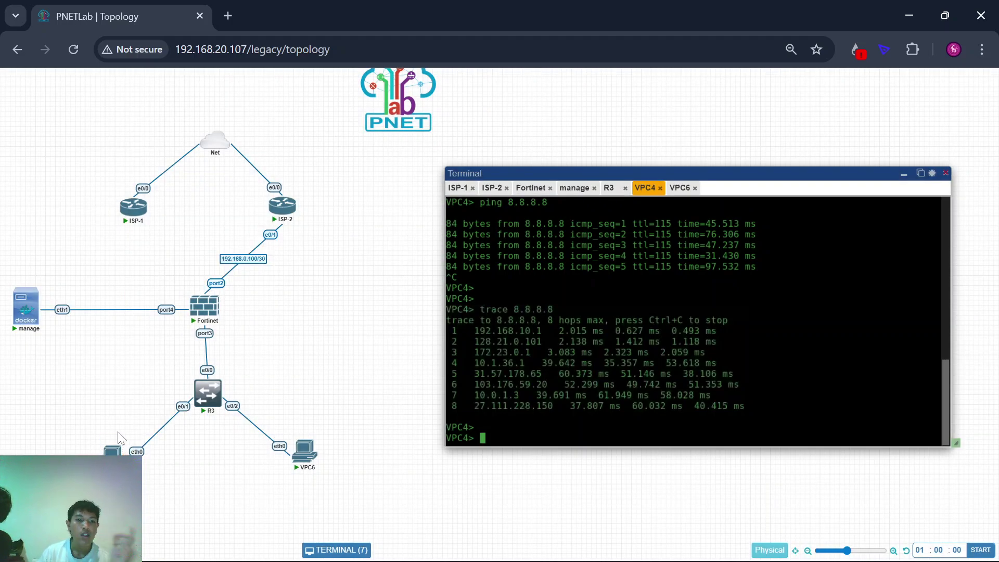
{"action": "scroll", "coordinate": [119, 438], "scroll_direction": "left", "scroll_amount": 2}
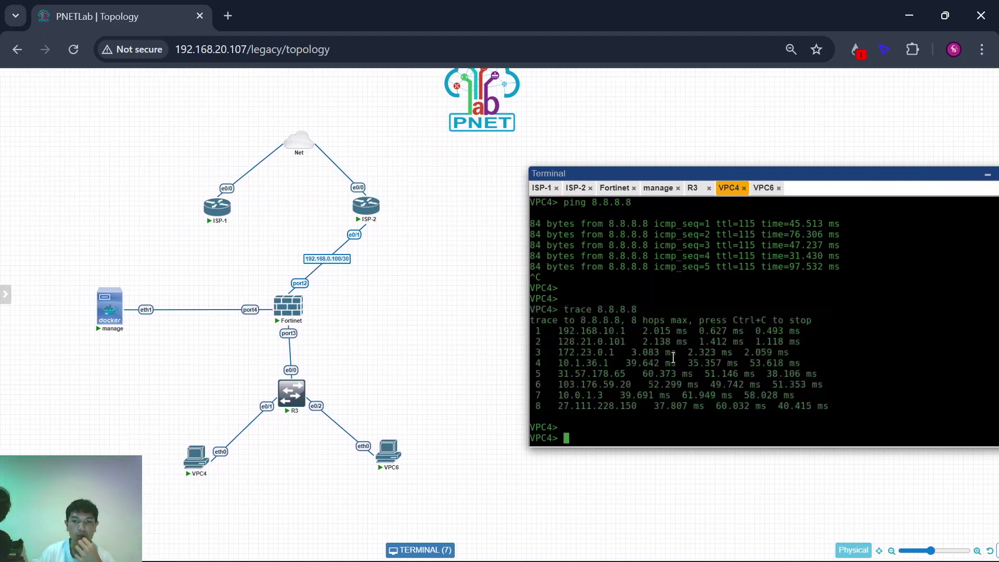
{"action": "key", "text": "Return"}
{"action": "key", "text": "Up"}
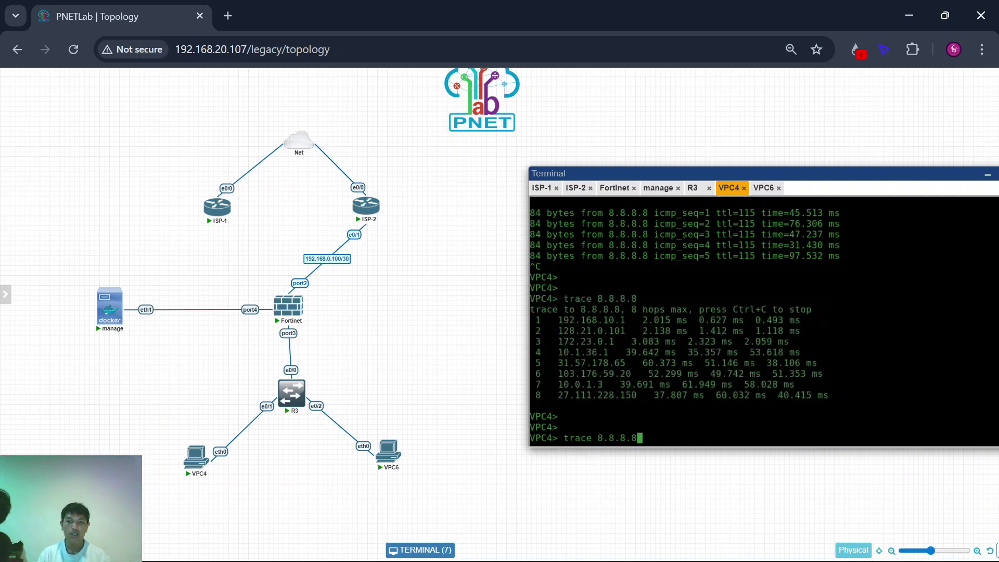
{"action": "key", "text": "Return"}
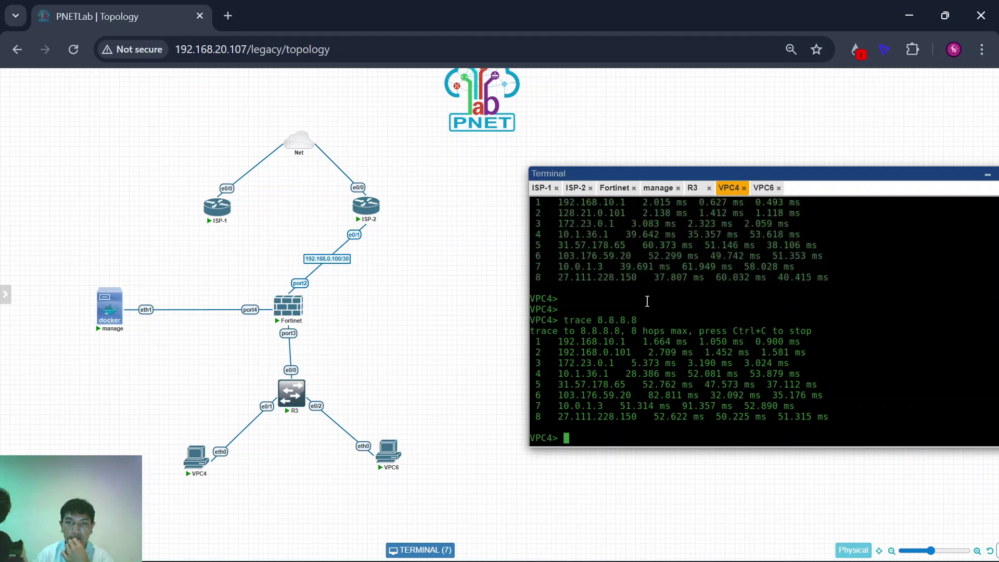
Step: Confirm the new hop 2 is 192.168.0.101, then draw a link from Fortinet to ISP-1
{"action": "scroll", "coordinate": [624, 293], "scroll_direction": "up", "scroll_amount": 1}
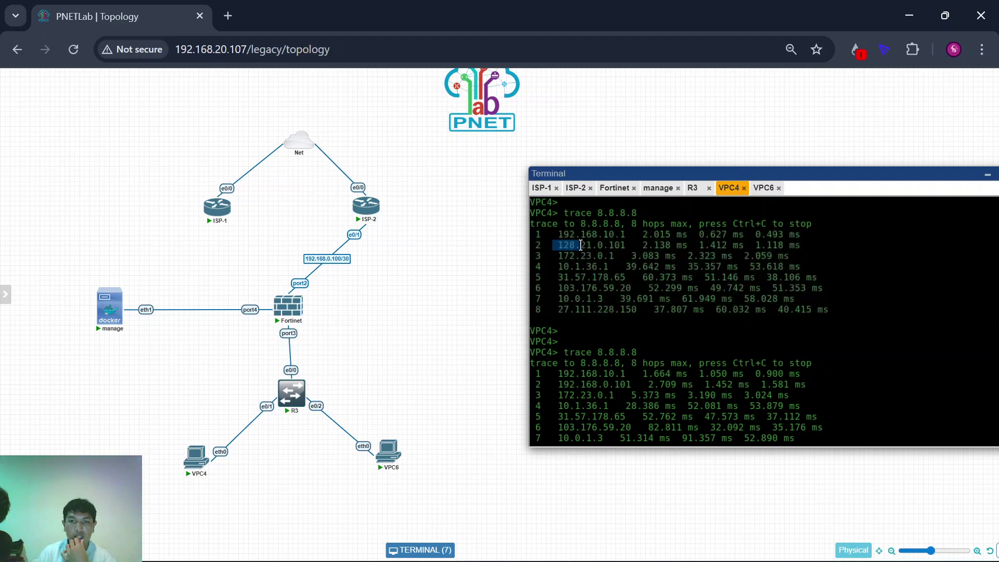
{"action": "left_click_drag", "start_coordinate": [581, 245], "coordinate": [632, 246]}
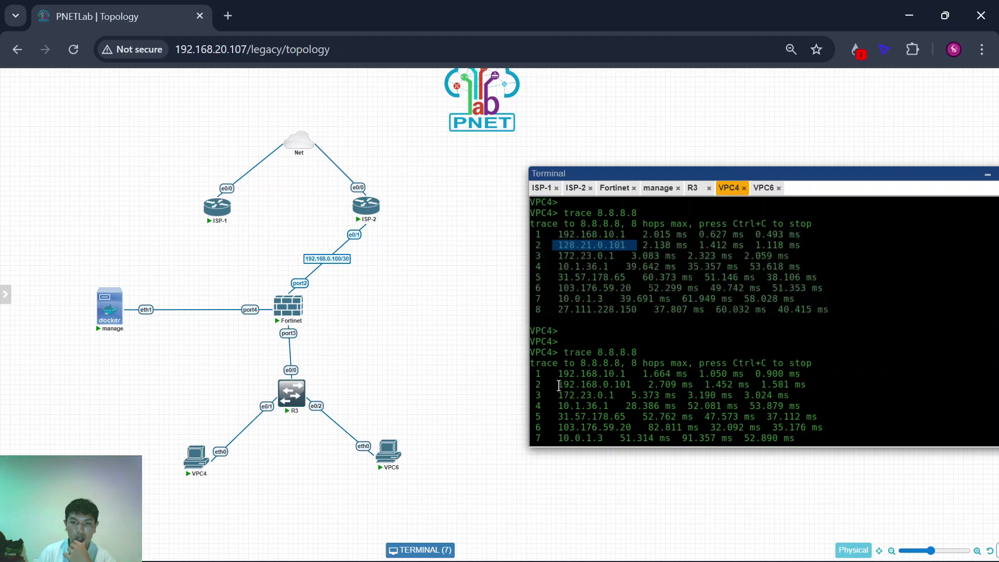
{"action": "left_click_drag", "start_coordinate": [559, 385], "coordinate": [595, 384]}
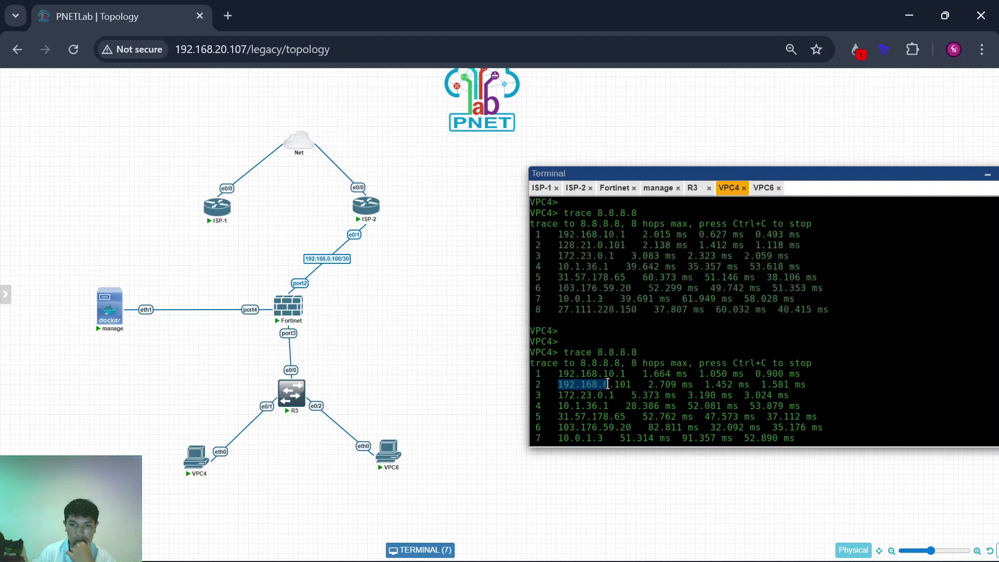
{"action": "left_click_drag", "start_coordinate": [625, 389], "coordinate": [634, 387]}
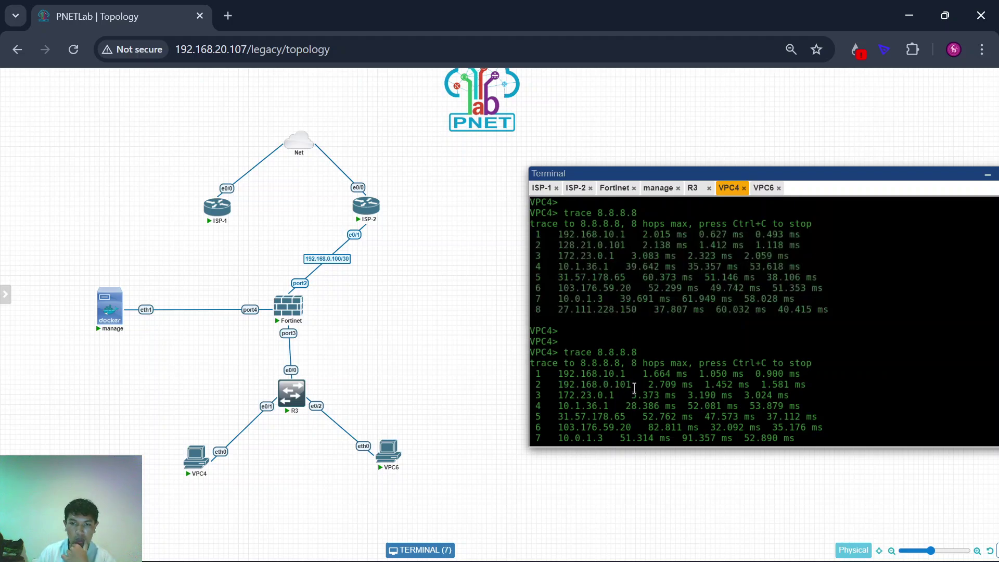
{"action": "key", "text": "Return"}
{"action": "key", "text": "Return"}
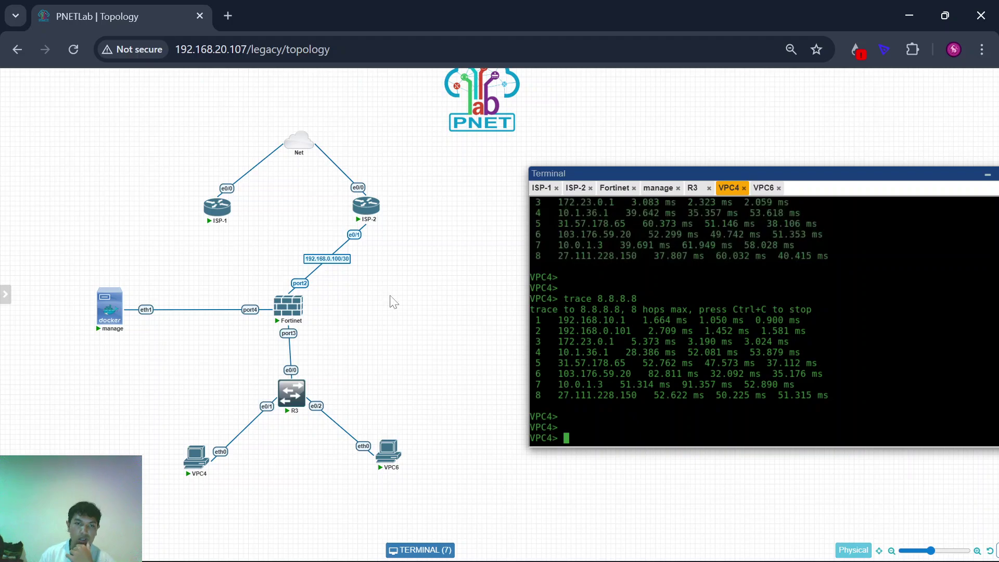
{"action": "left_click_drag", "start_coordinate": [298, 299], "coordinate": [214, 213]}
Step: Save the Fortinet port1 to ISP-1 e0/1 link and confirm VPC4's trace again exits via 128.21.0.101
{"action": "left_click", "coordinate": [566, 329]}
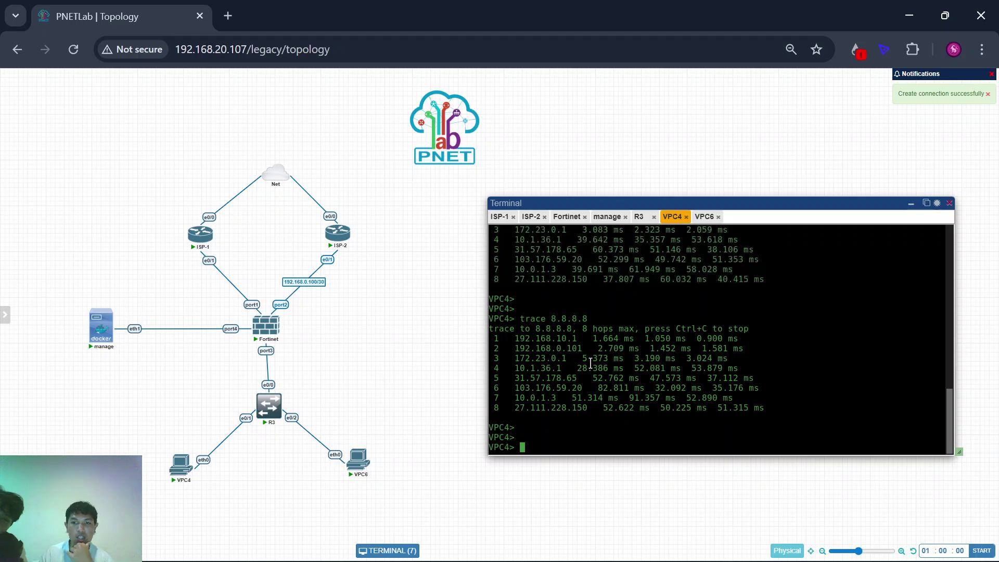
{"action": "key", "text": "Up"}
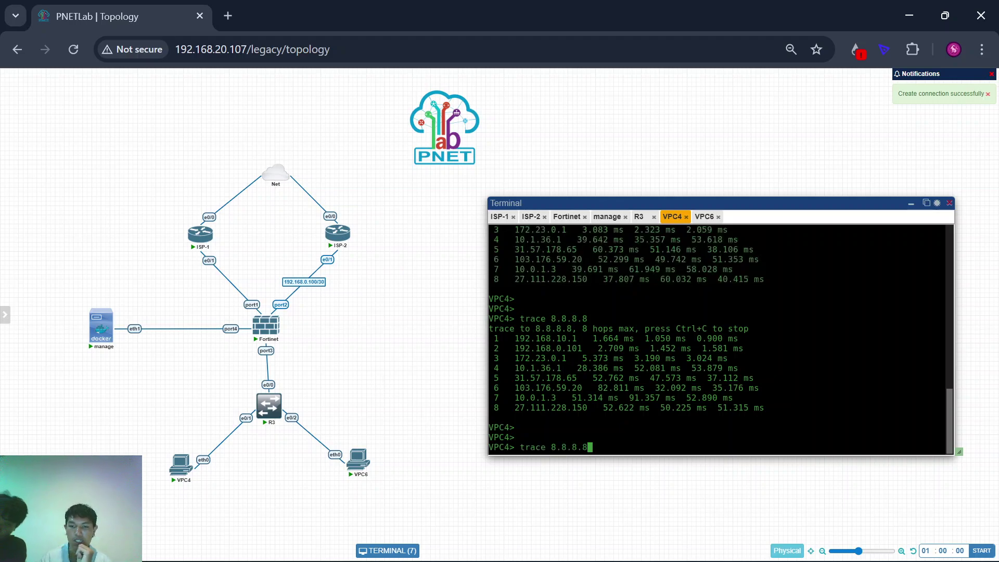
{"action": "key", "text": "Return"}
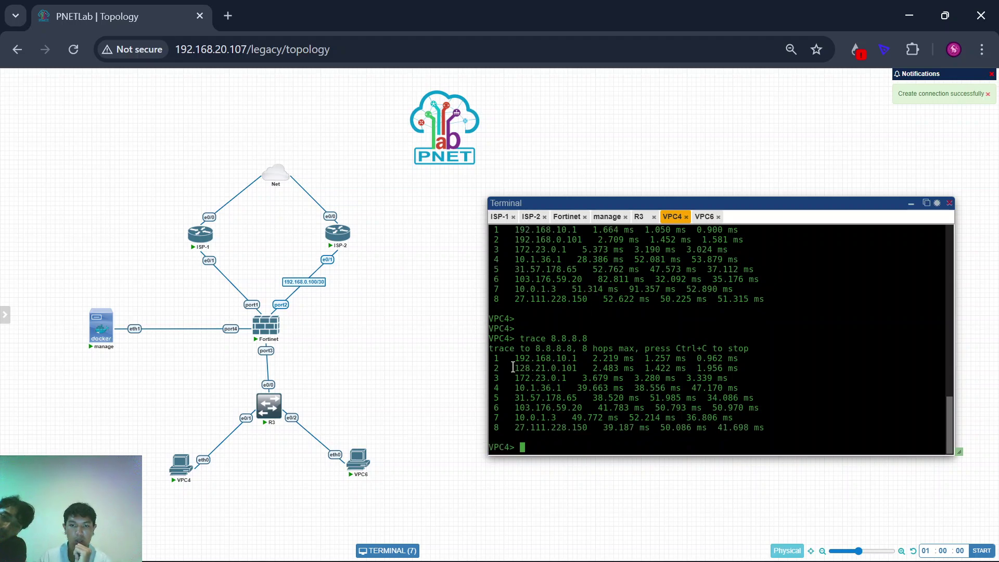
{"action": "left_click_drag", "start_coordinate": [512, 370], "coordinate": [566, 370]}
{"action": "left_click", "coordinate": [566, 370]}
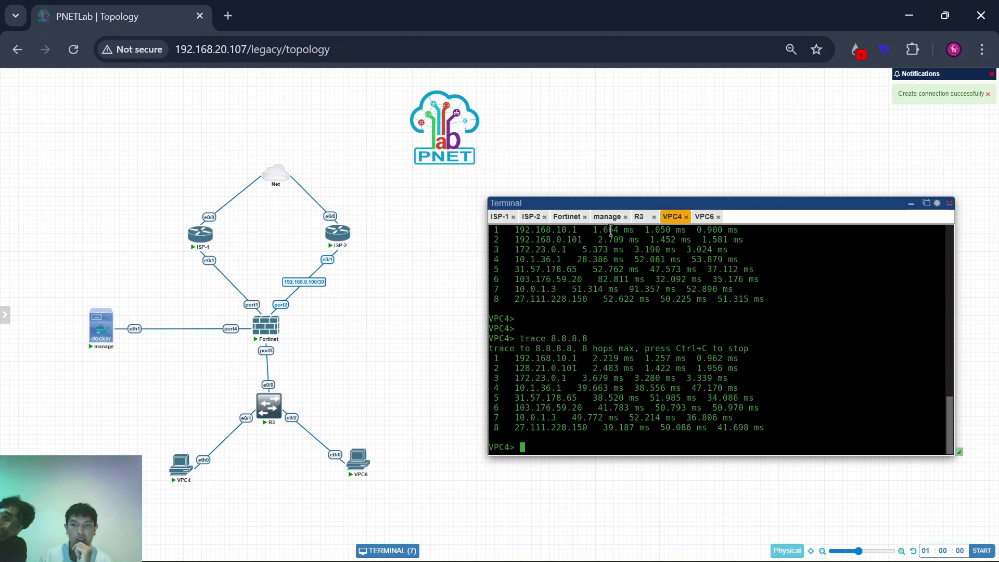
{"action": "left_click", "coordinate": [607, 217]}
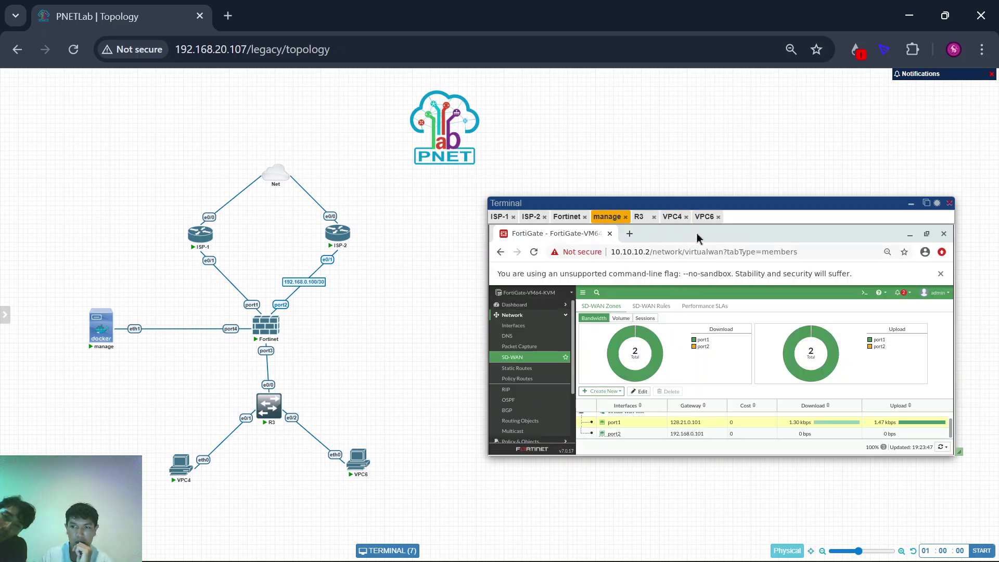
Step: Rerun VPC6's trace to 8.8.8.8, still exiting via ISP-2's 192.168.0.101
{"action": "left_click", "coordinate": [705, 216]}
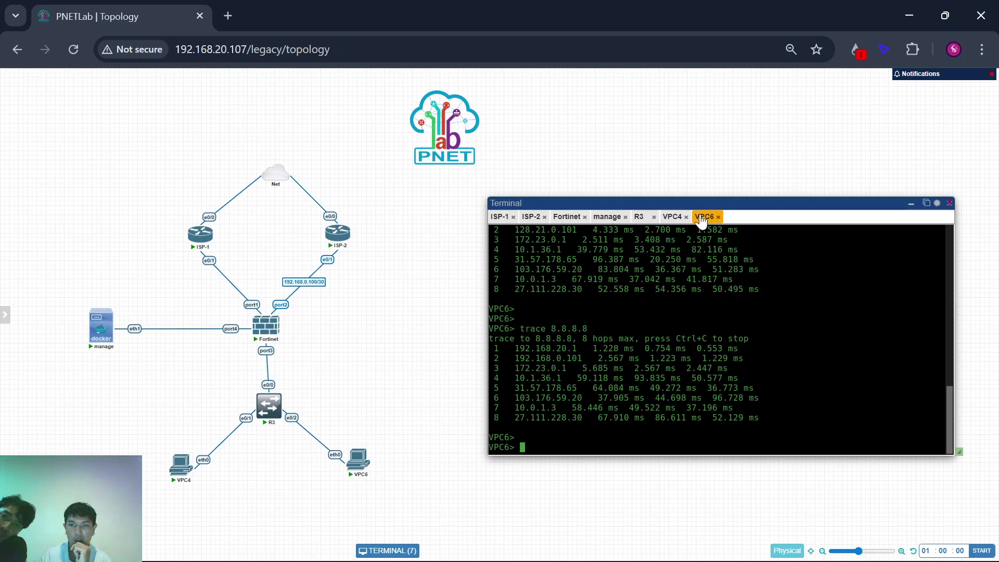
{"action": "key", "text": "Up"}
{"action": "key", "text": "Return"}
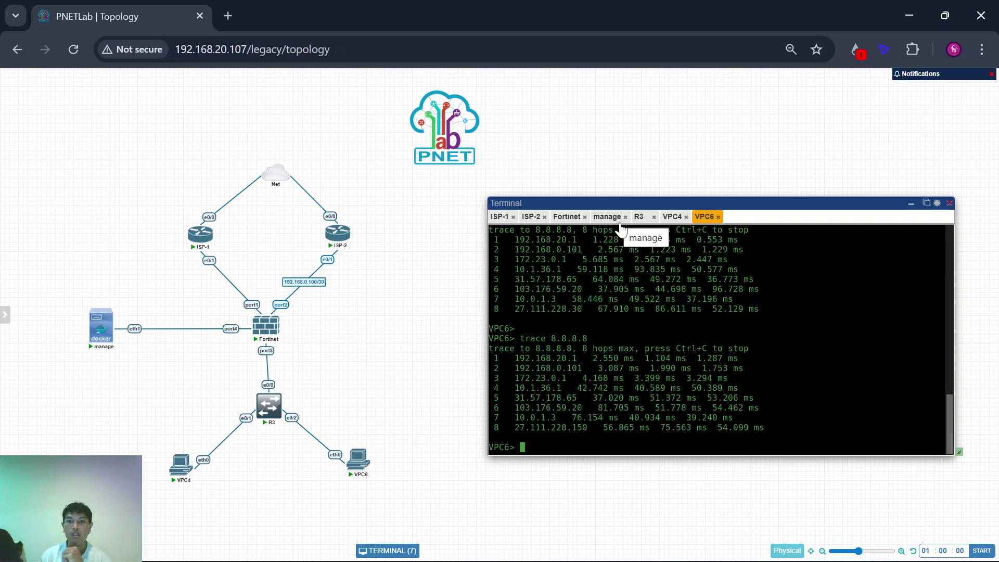
Step: Return to the FortiGate SD-WAN page and move the console window up-left
{"action": "left_click", "coordinate": [604, 217]}
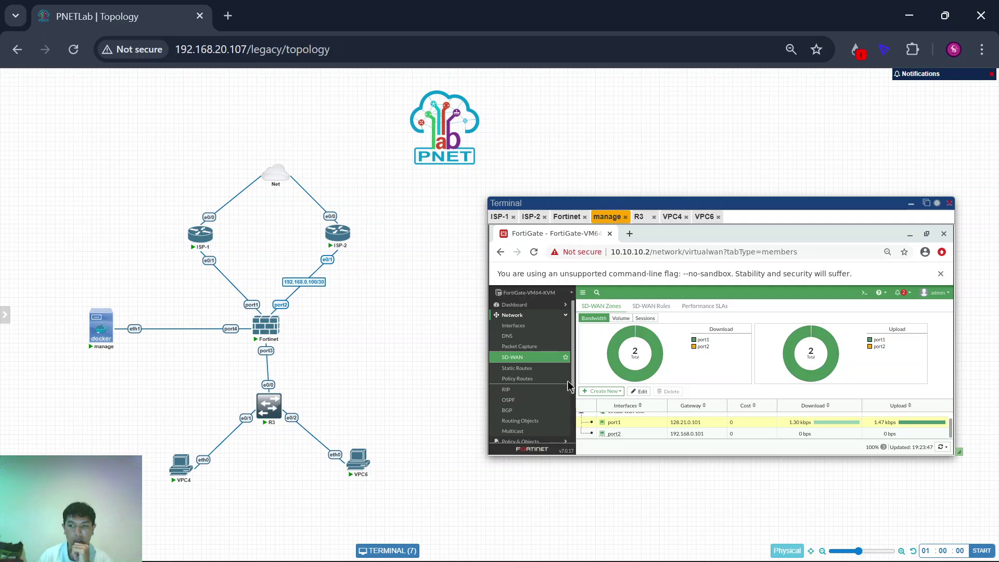
{"action": "scroll", "coordinate": [544, 353], "scroll_direction": "down", "scroll_amount": 2}
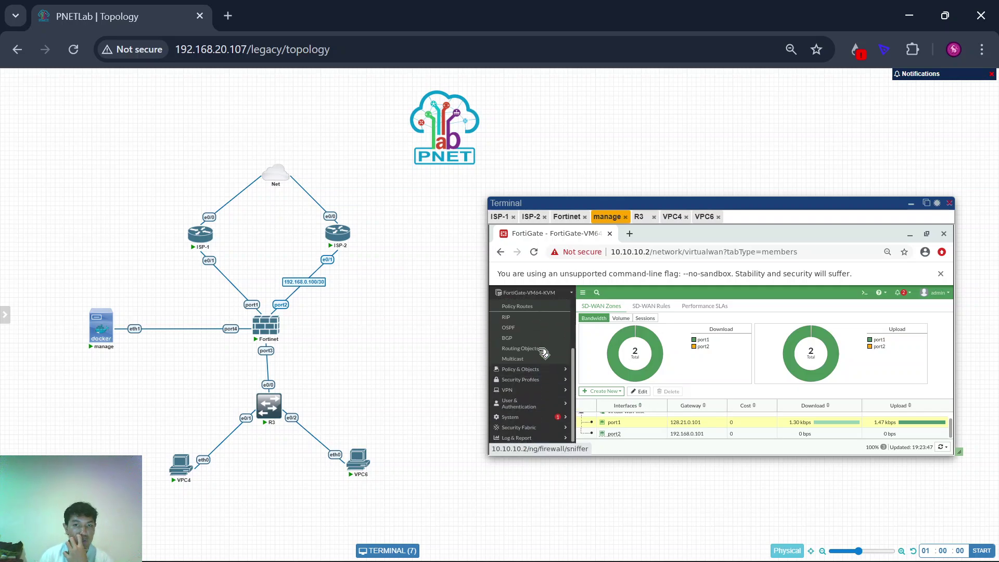
{"action": "scroll", "coordinate": [544, 353], "scroll_direction": "up", "scroll_amount": 3}
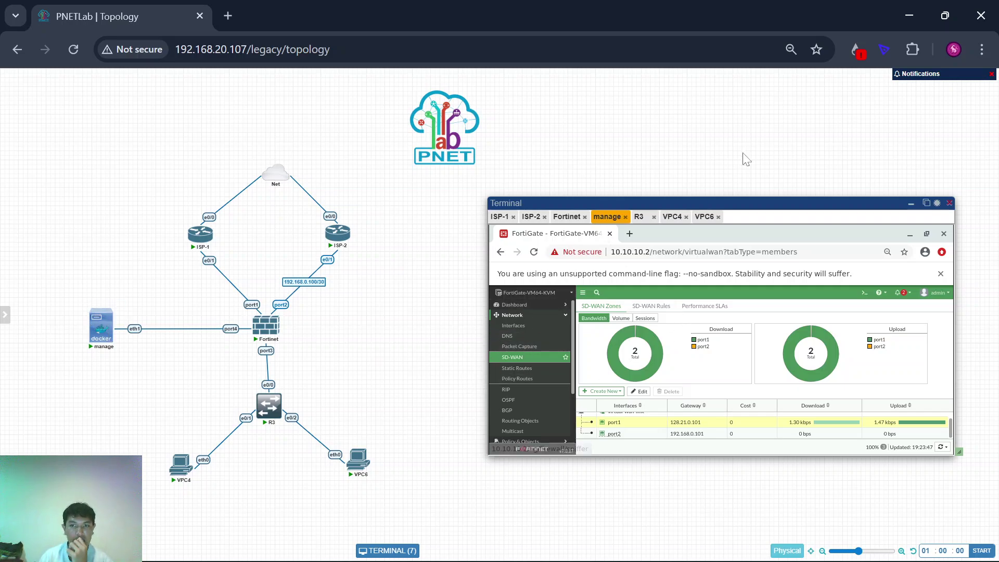
{"action": "left_click_drag", "start_coordinate": [779, 201], "coordinate": [767, 159]}
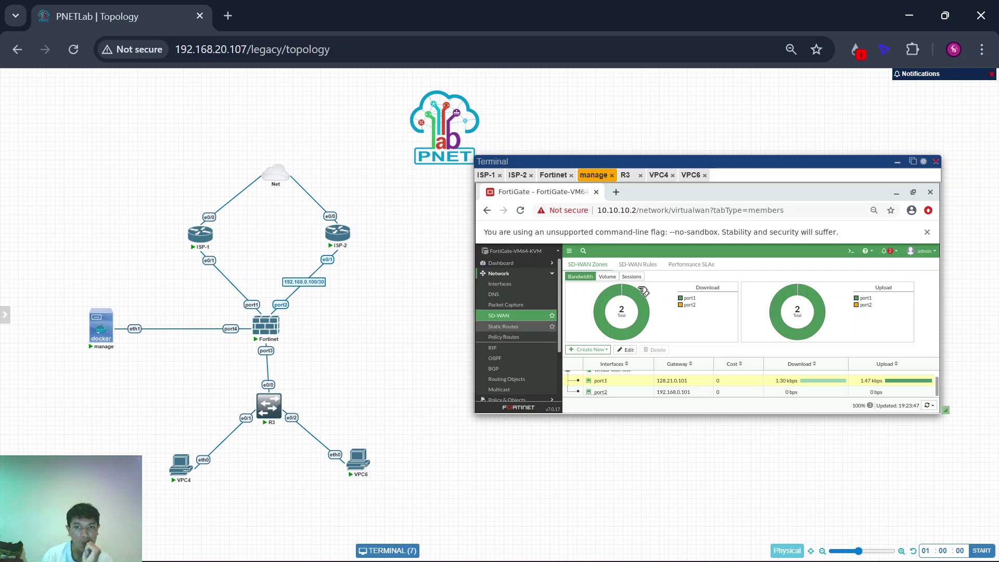
Step: Check SD-WAN rule hit counts, then expand virtual-wan-link to see port1 and port2 carrying traffic
{"action": "left_click", "coordinate": [627, 267]}
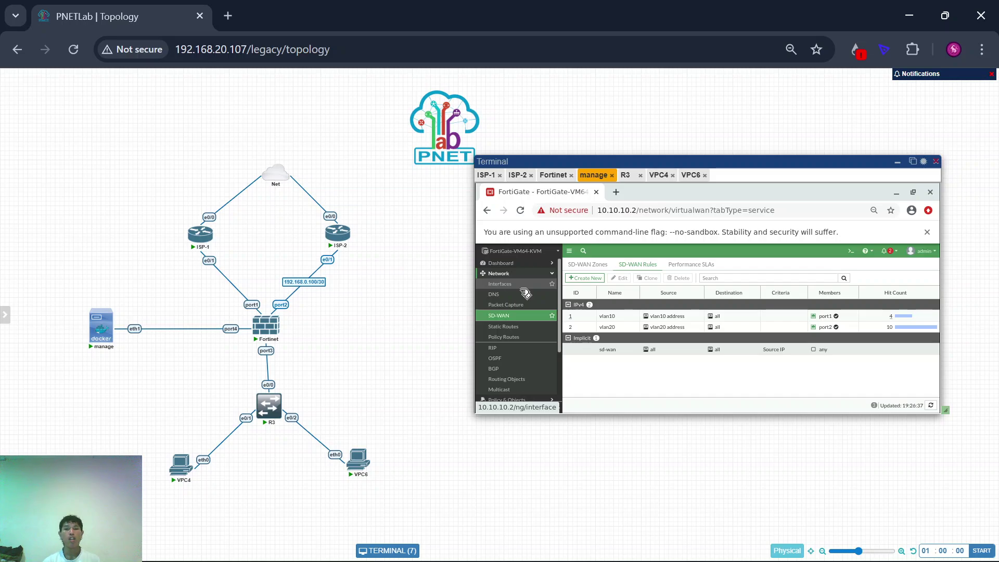
{"action": "left_click", "coordinate": [527, 319]}
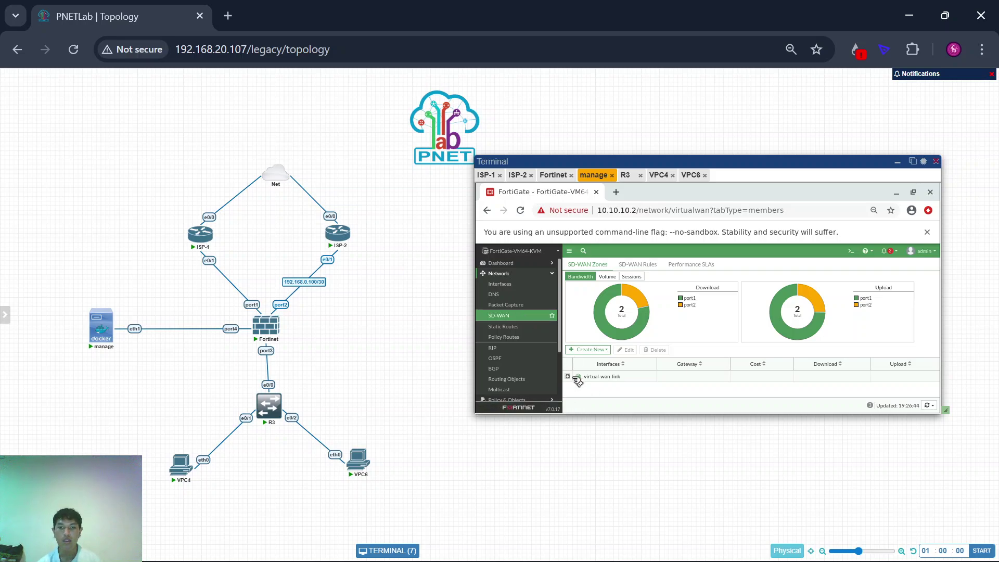
{"action": "left_click", "coordinate": [578, 381]}
{"action": "left_click", "coordinate": [572, 379]}
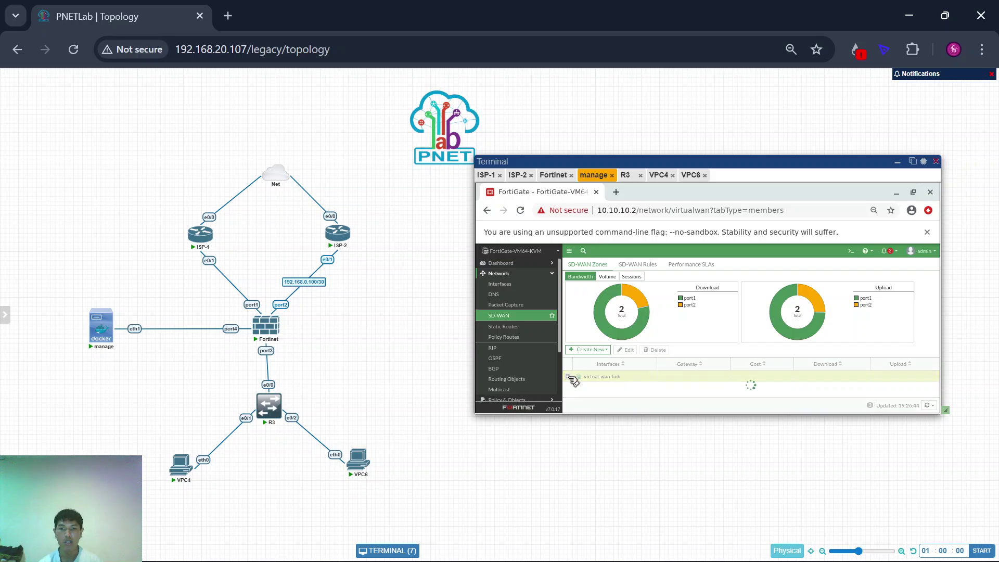
{"action": "scroll", "coordinate": [572, 379], "scroll_direction": "down", "scroll_amount": 2}
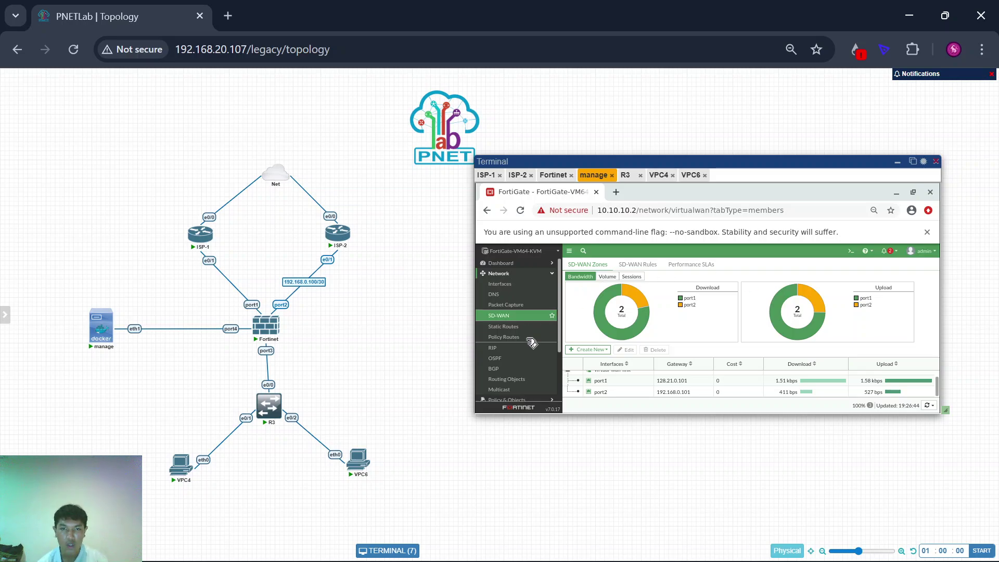
Step: Open Policy & Objects > Firewall Policy to review the acces-vlan10 and acces-vlan20 policies
{"action": "scroll", "coordinate": [523, 359], "scroll_direction": "down", "scroll_amount": 3}
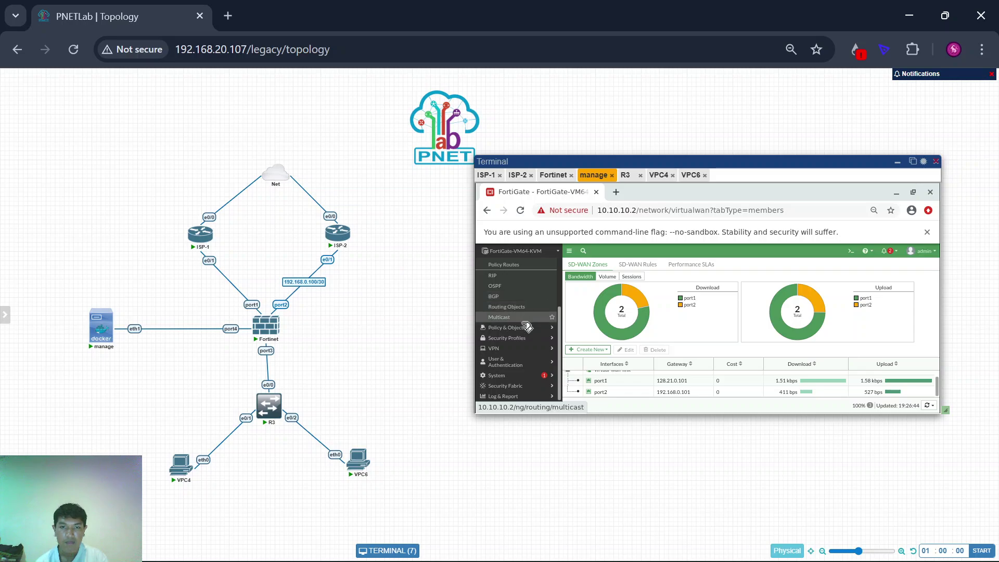
{"action": "left_click", "coordinate": [528, 334]}
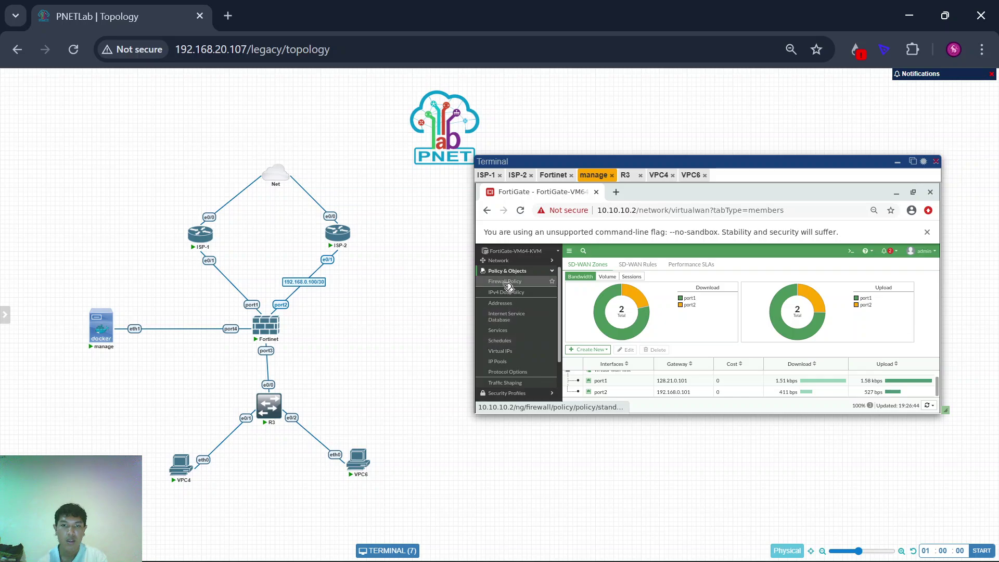
{"action": "left_click", "coordinate": [506, 282]}
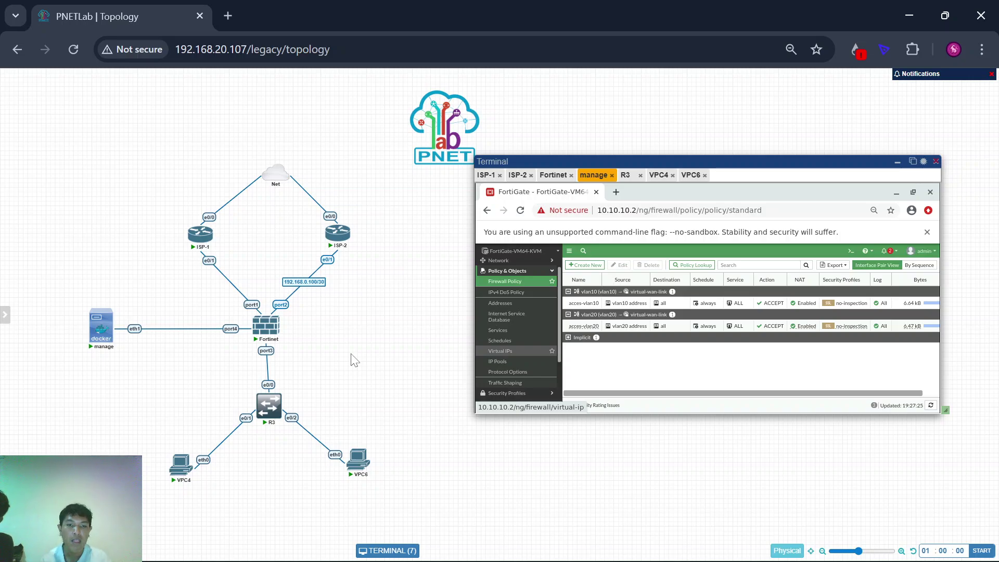
{"action": "mouse_move", "coordinate": [757, 528]}
{"action": "left_click", "coordinate": [727, 551]}
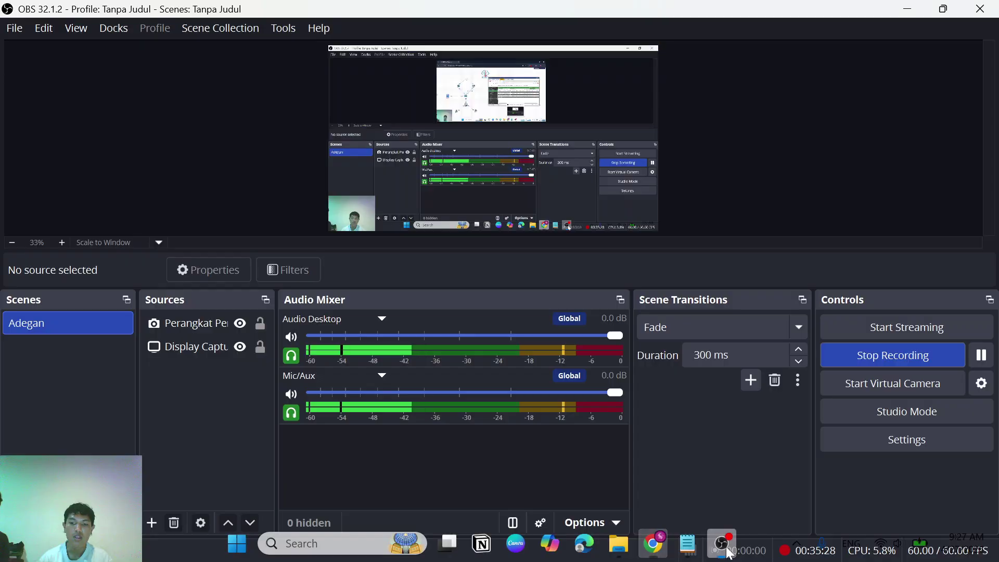